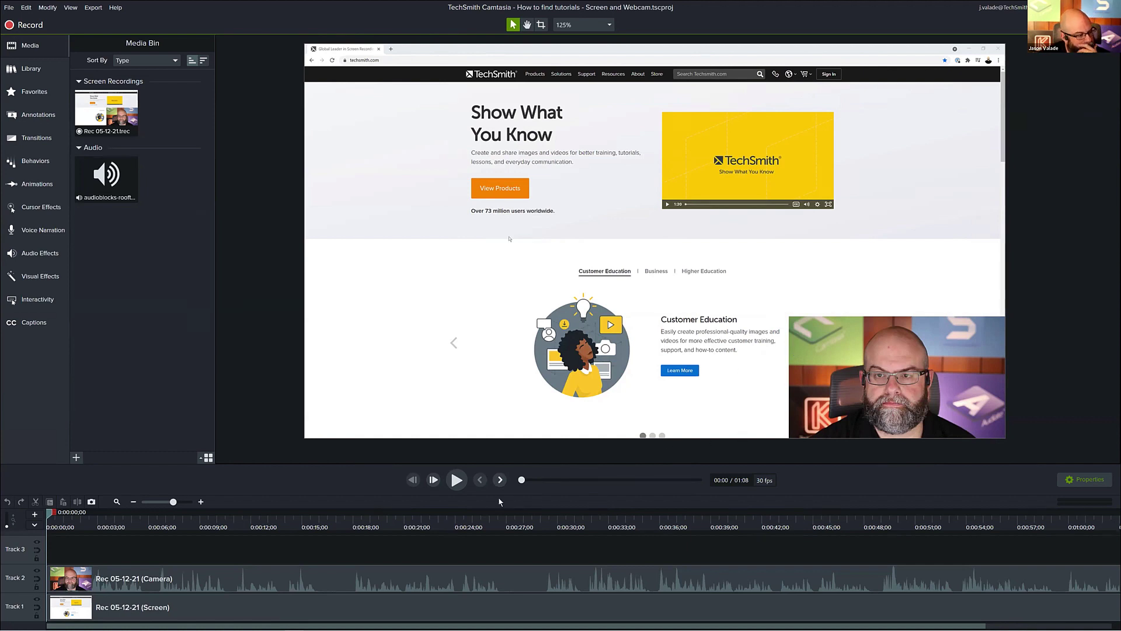
Preview the first seven seconds of the recording and enlarge the timeline area.
left_click(457, 481)
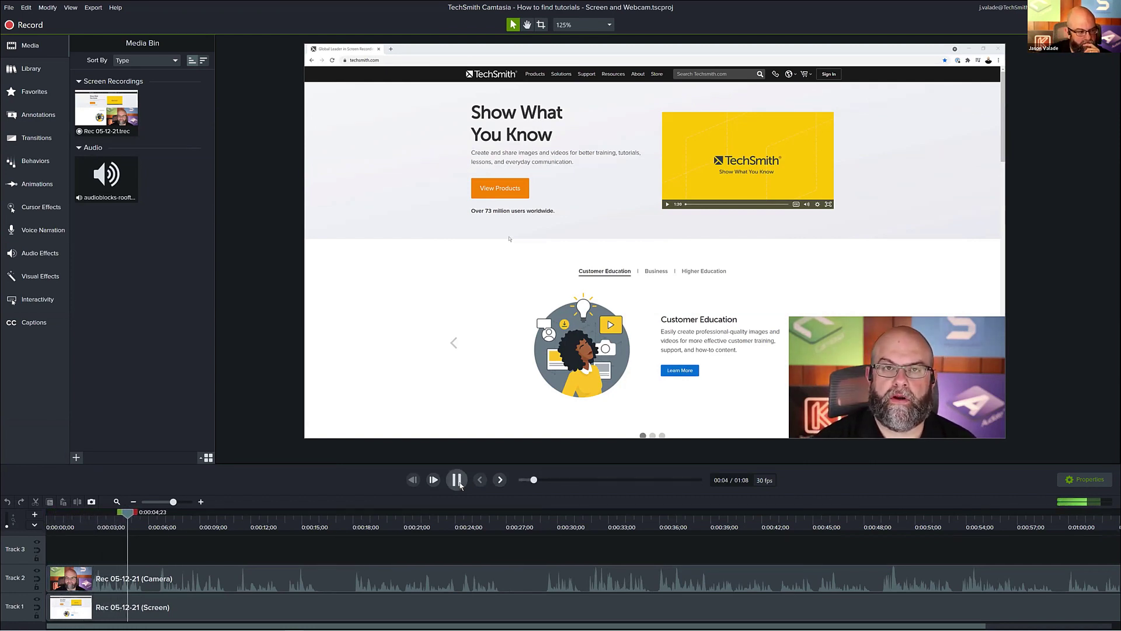
left_click(457, 481)
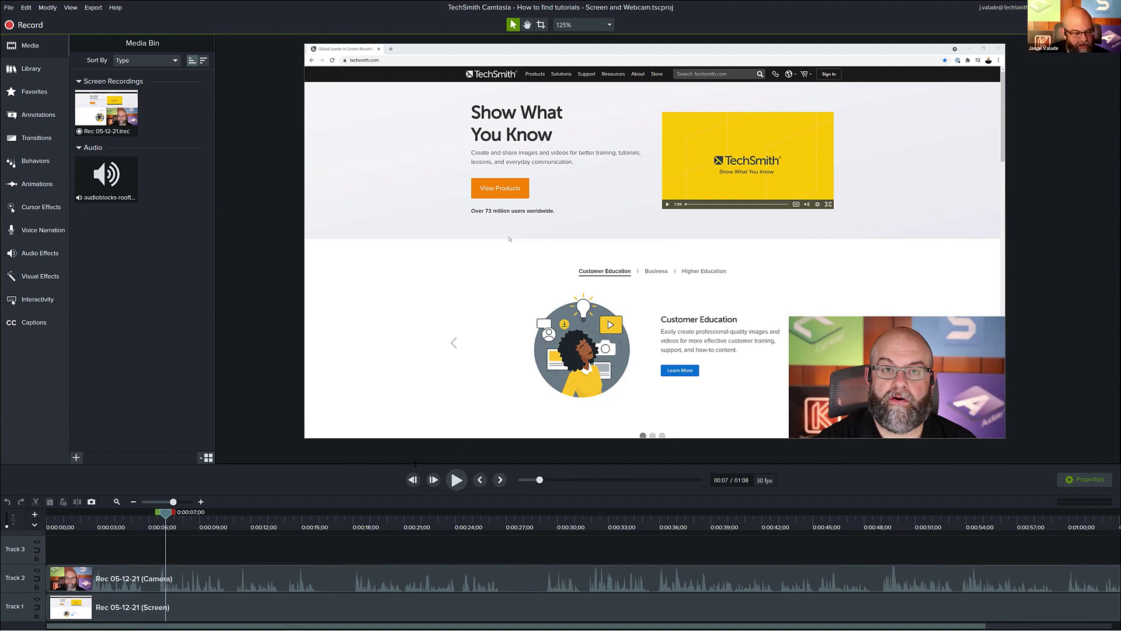
left_click_drag(408, 464, 410, 415)
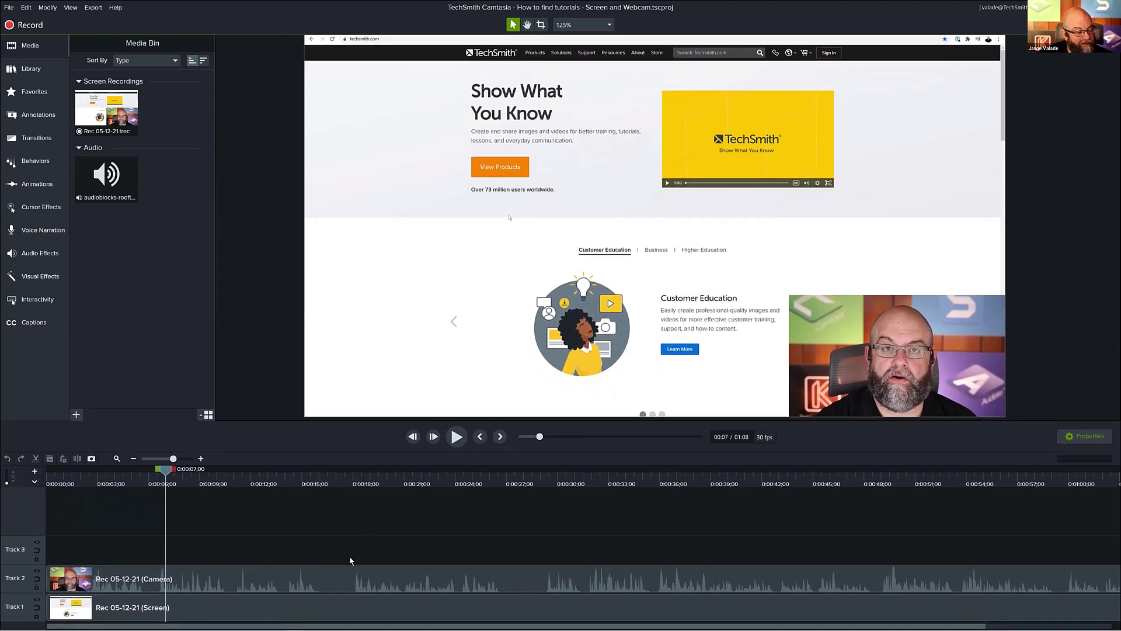
Separate the audio and video of the camera clip on Track 2.
left_click(345, 575)
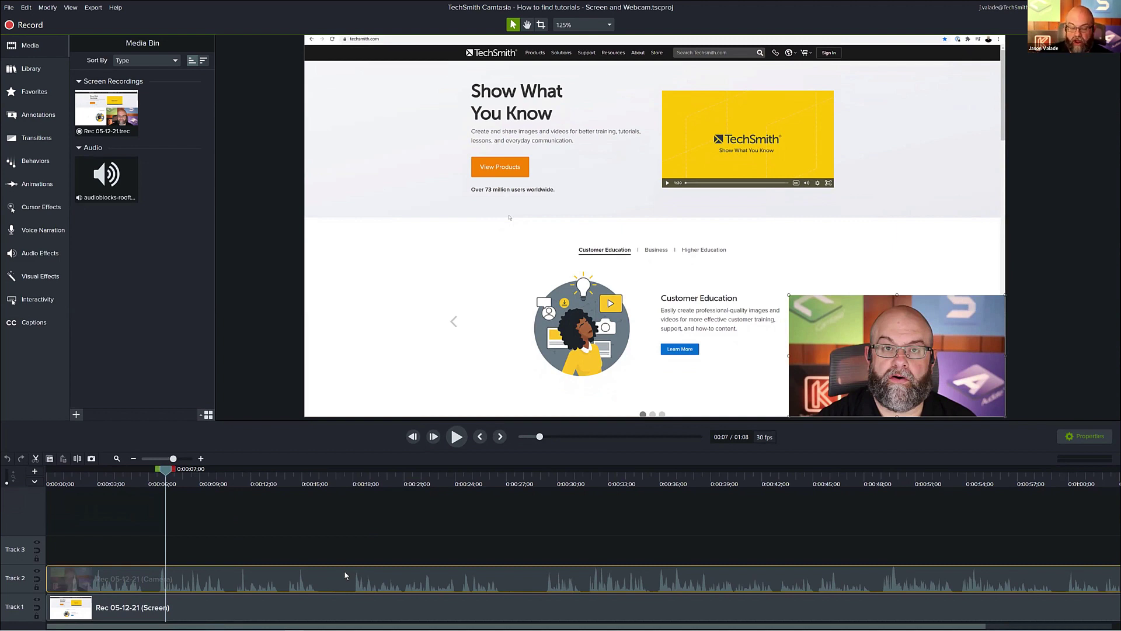
right_click(345, 575)
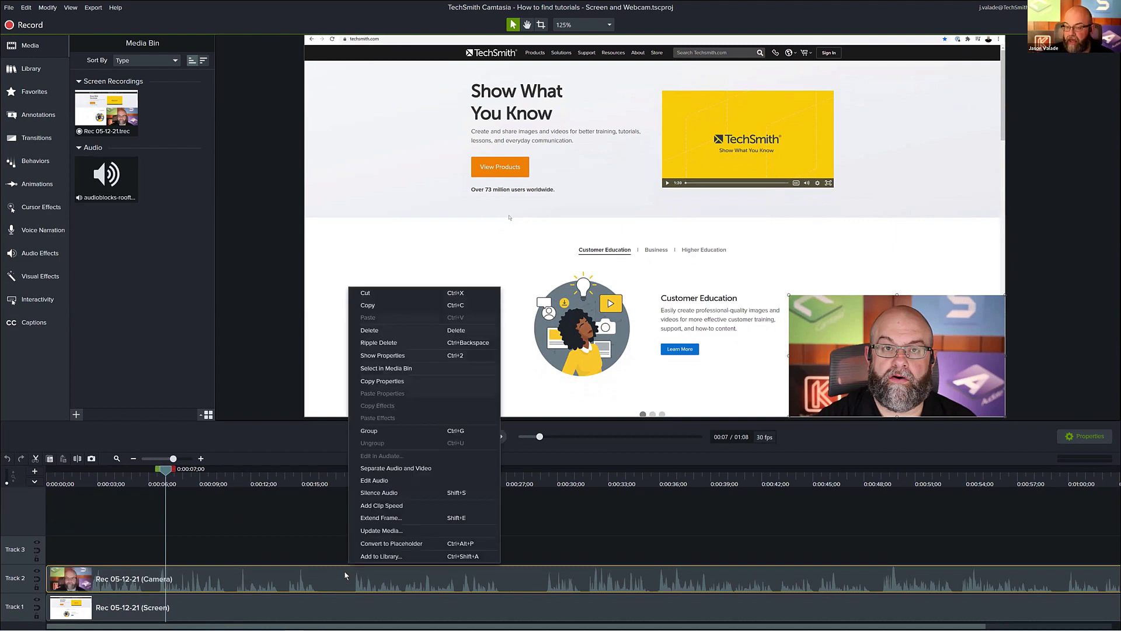
left_click(415, 471)
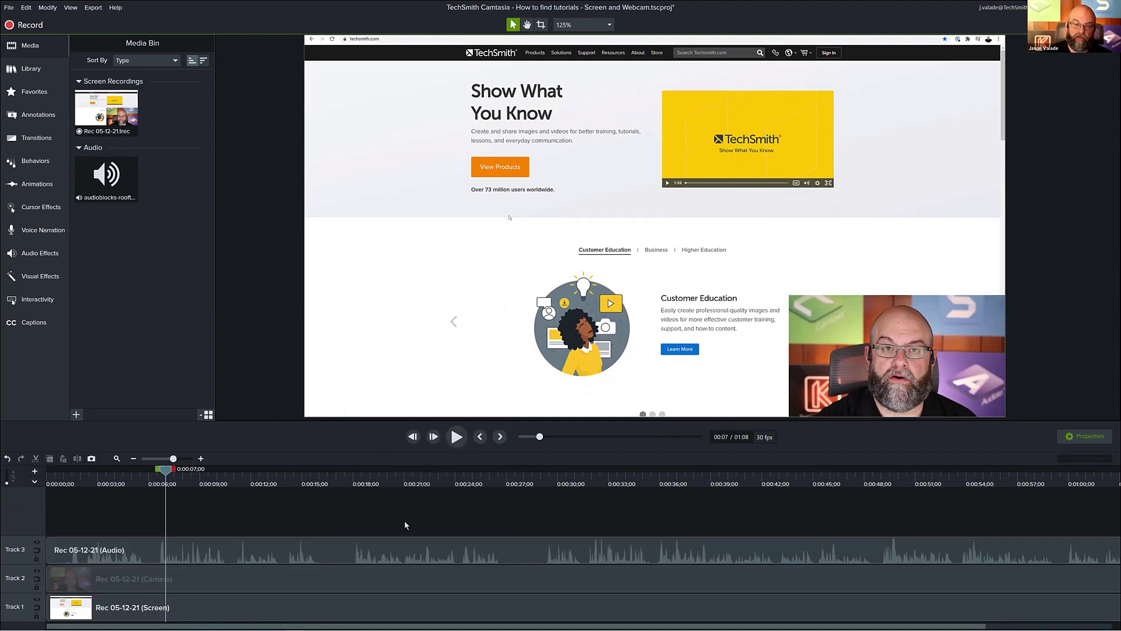
Adjust the overall volume of the separated audio clip on Track 3.
left_click(383, 574)
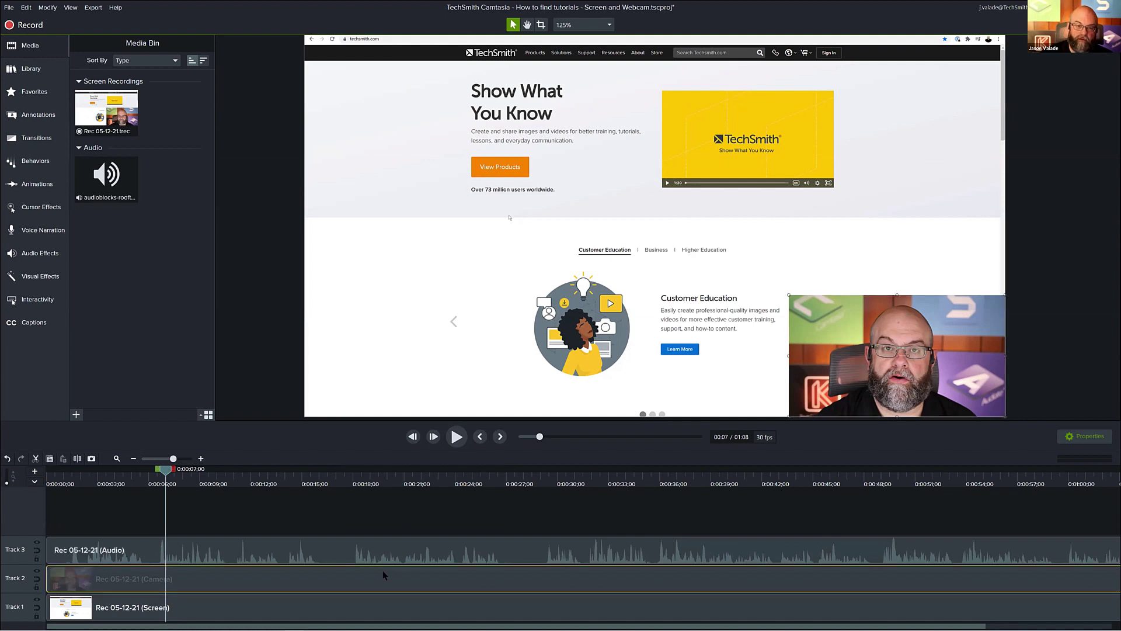
left_click(386, 546)
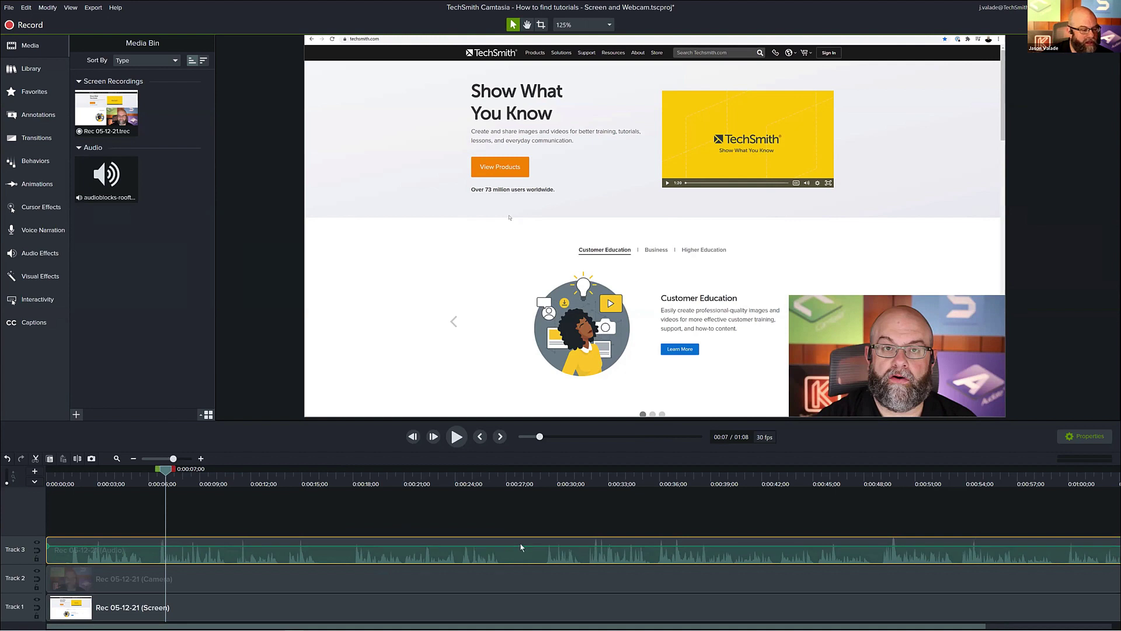
left_click_drag(520, 546, 522, 545)
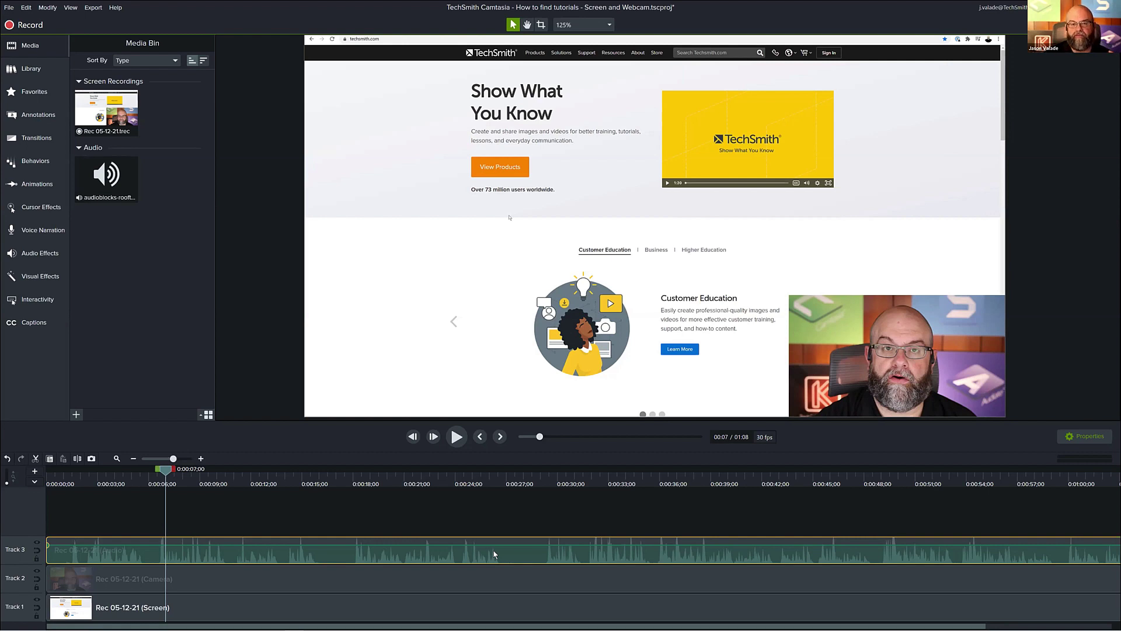
Split the Track 3 audio clip at 0:00:17;22.
left_click(352, 480)
left_click_drag(350, 477, 336, 481)
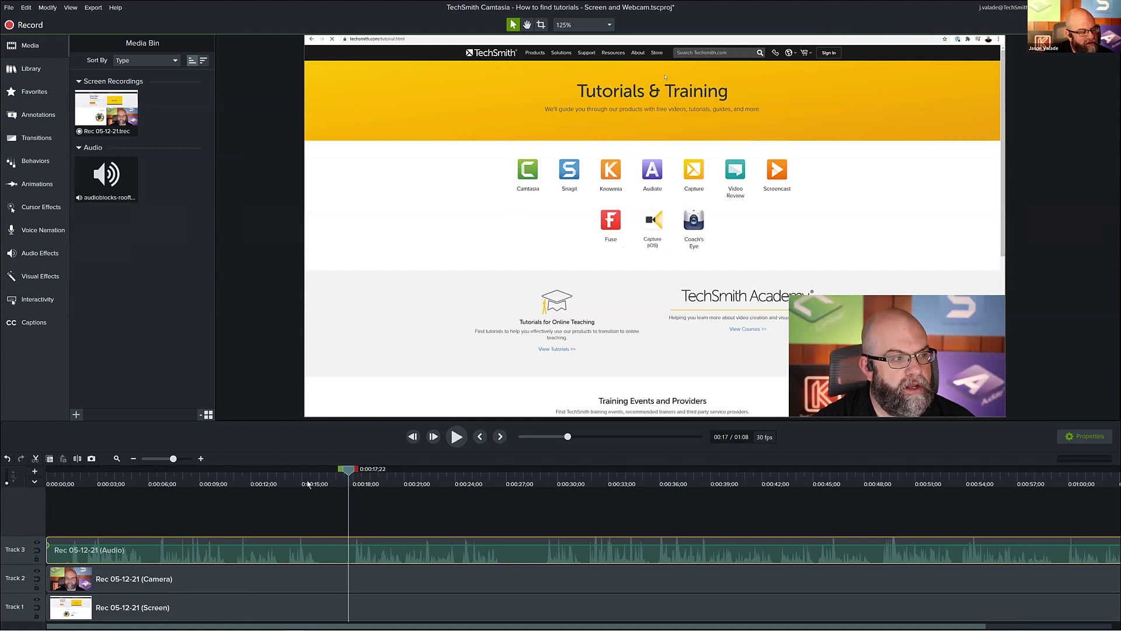
left_click(78, 459)
Split the second audio segment on Track 3 at 0:00:28;15.
left_click(533, 480)
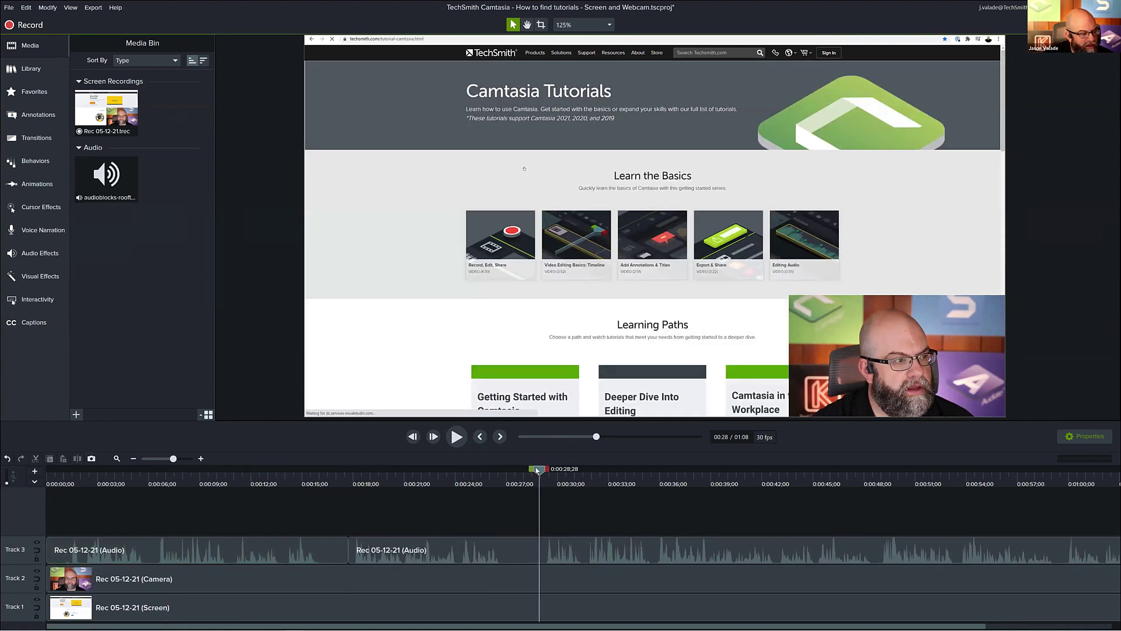
left_click(504, 556)
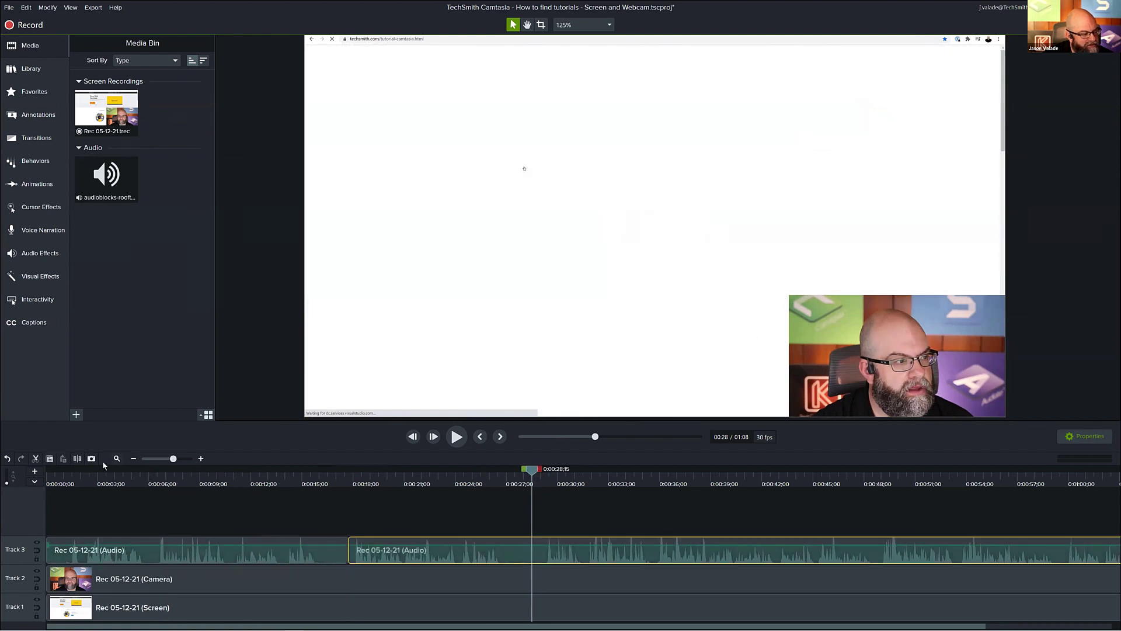
left_click(78, 459)
Adjust the volume of only the middle audio segment on Track 3.
left_click(260, 557)
left_click(400, 556)
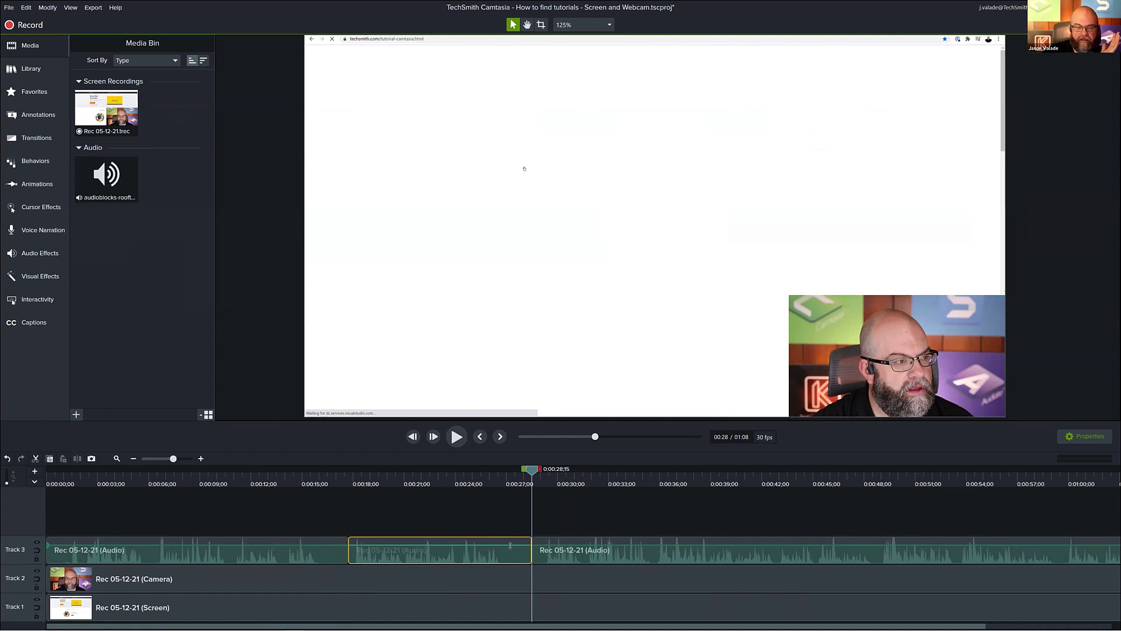
left_click_drag(509, 545, 505, 546)
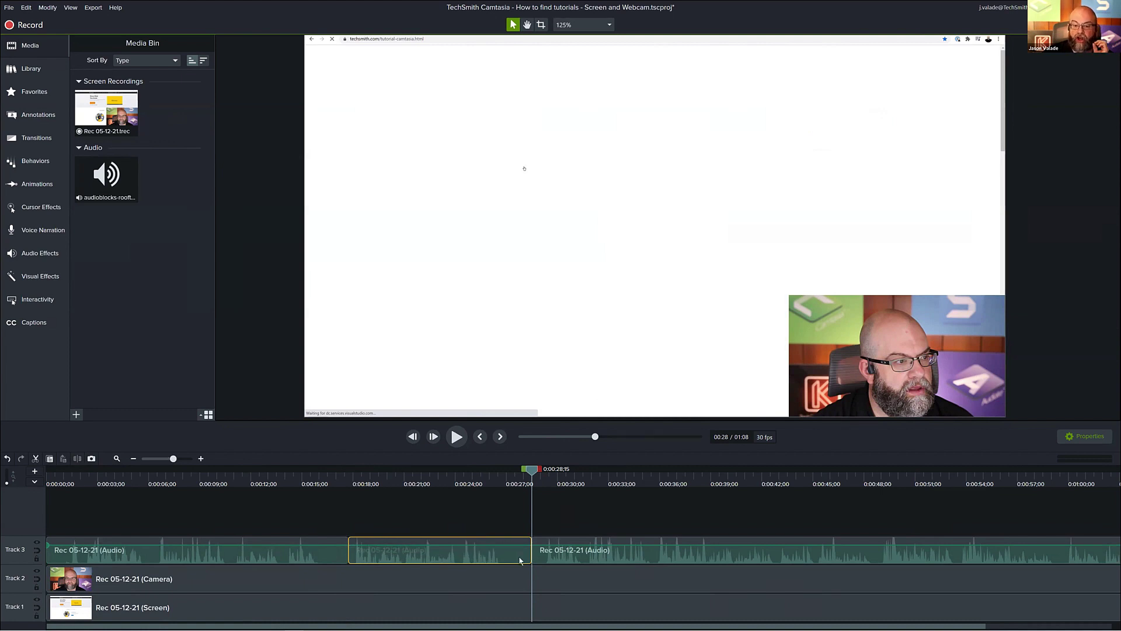
Select the timeline range from 0:00:29;06 to 0:00:34;14 and adjust the Track 3 audio volume within it.
left_click_drag(536, 472, 549, 472)
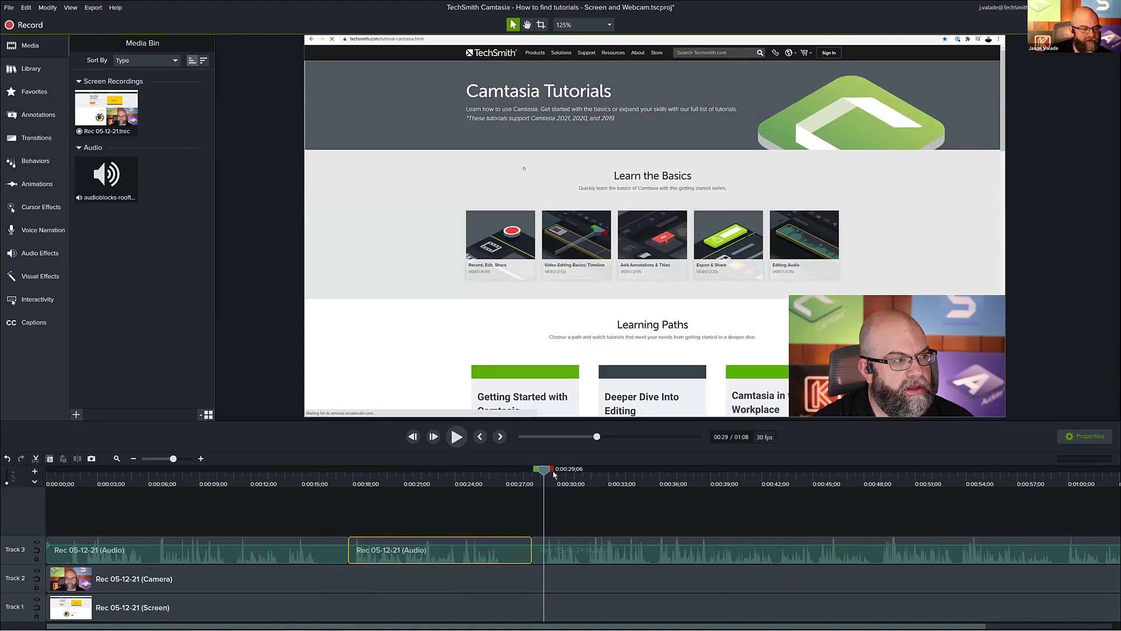
left_click_drag(553, 472, 644, 489)
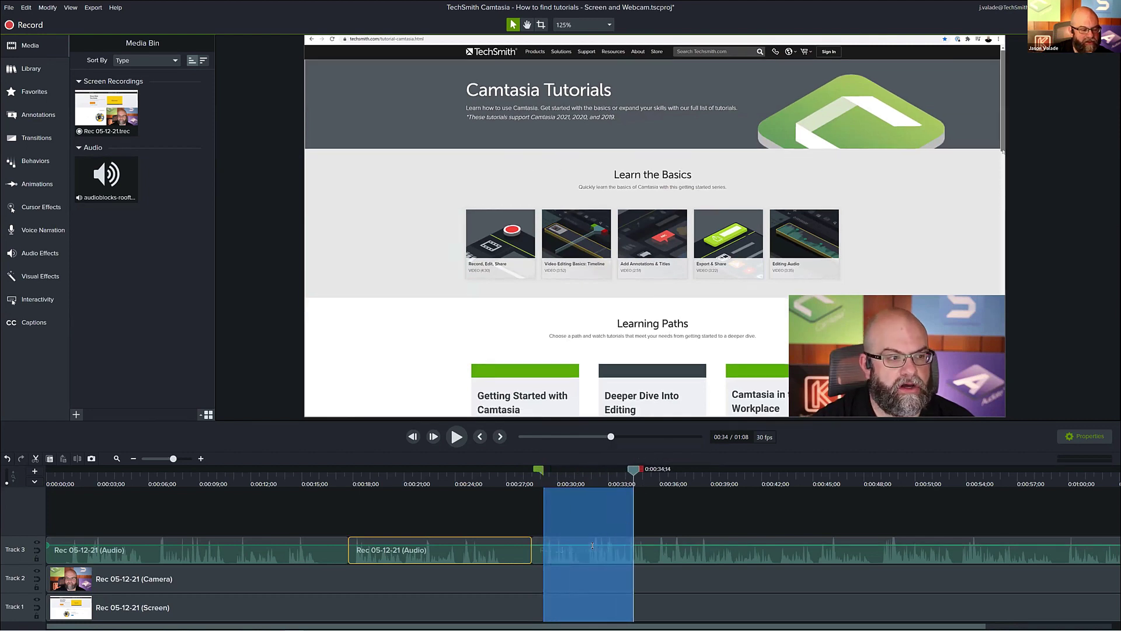
mouse_move(592, 546)
left_mouse_down()
mouse_move(590, 564)
mouse_move(590, 546)
left_mouse_up()
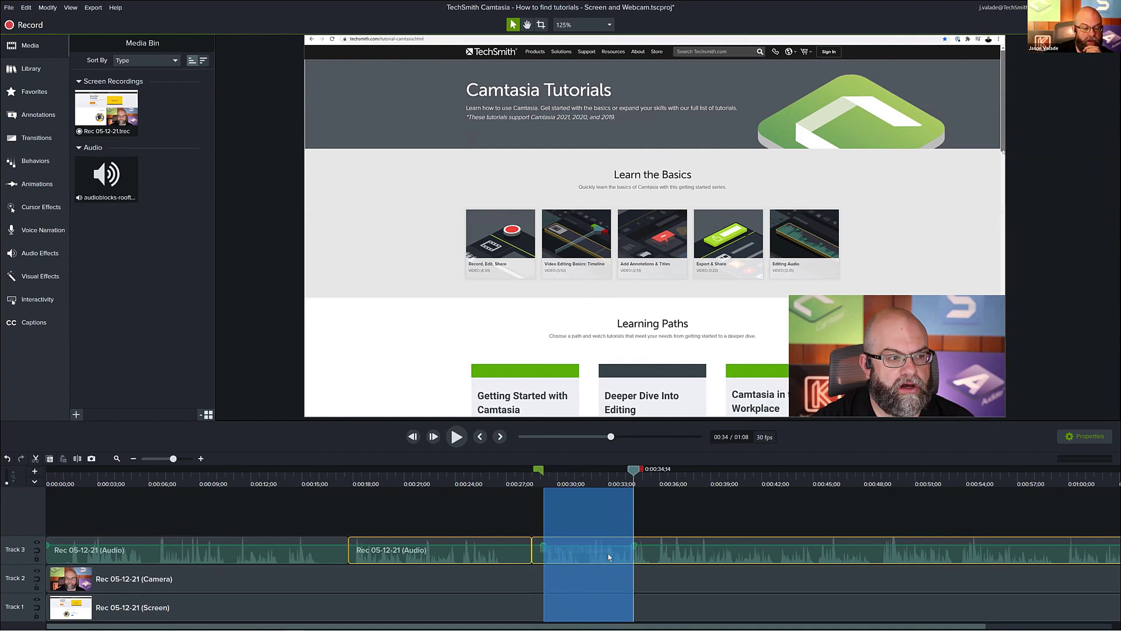
Silence the Track 3 audio within the selected range and clear the range selection.
right_click(609, 557)
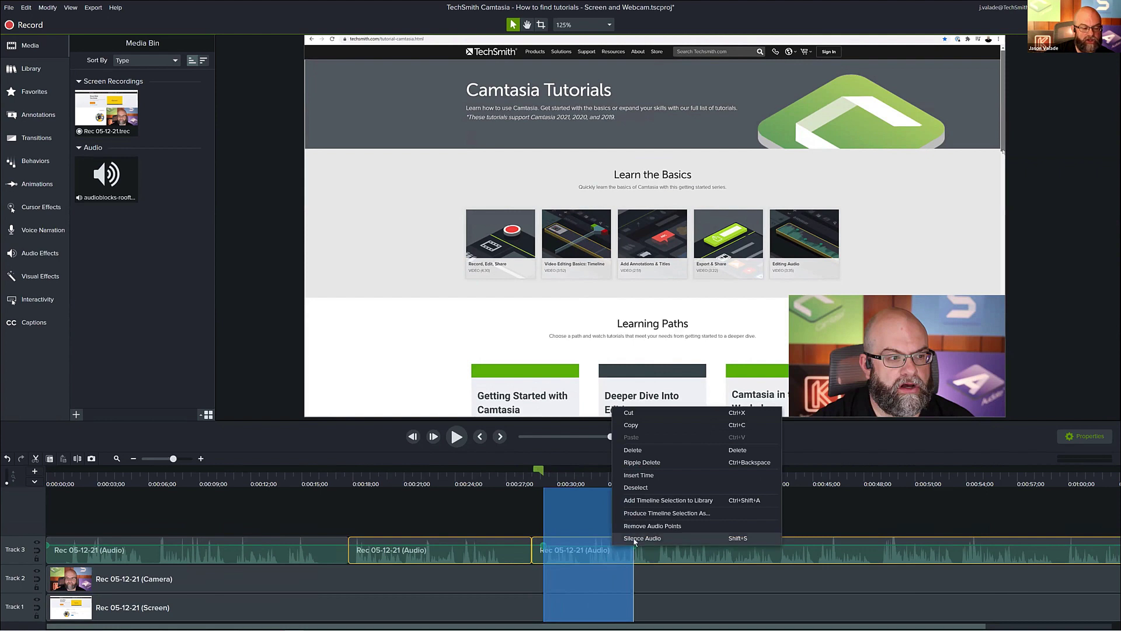
left_click(682, 539)
left_click(634, 475)
left_click_drag(634, 475, 538, 498)
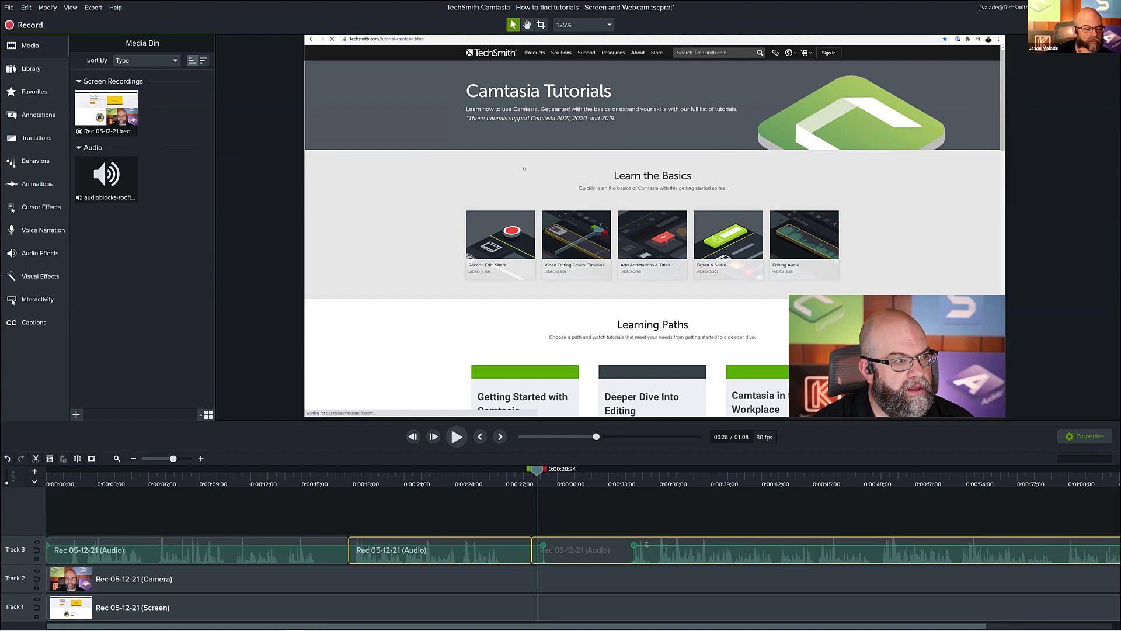
Add three audio points to the third audio segment at about 0:00:39, 0:00:43 and 0:00:46.
left_click(674, 482)
left_click(677, 479)
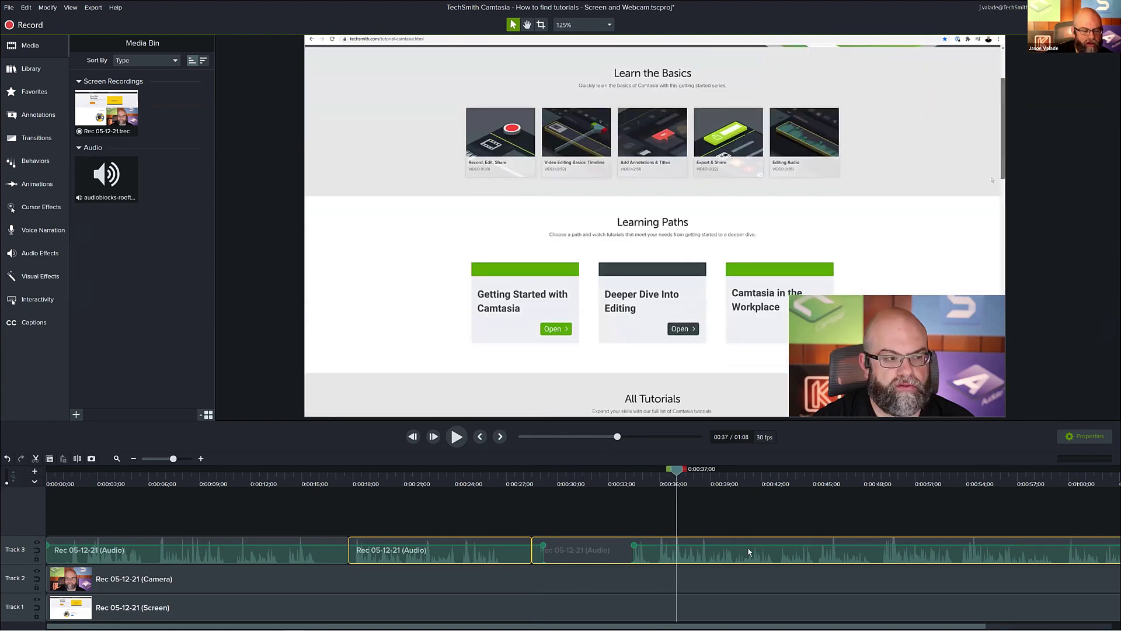
right_click(718, 550)
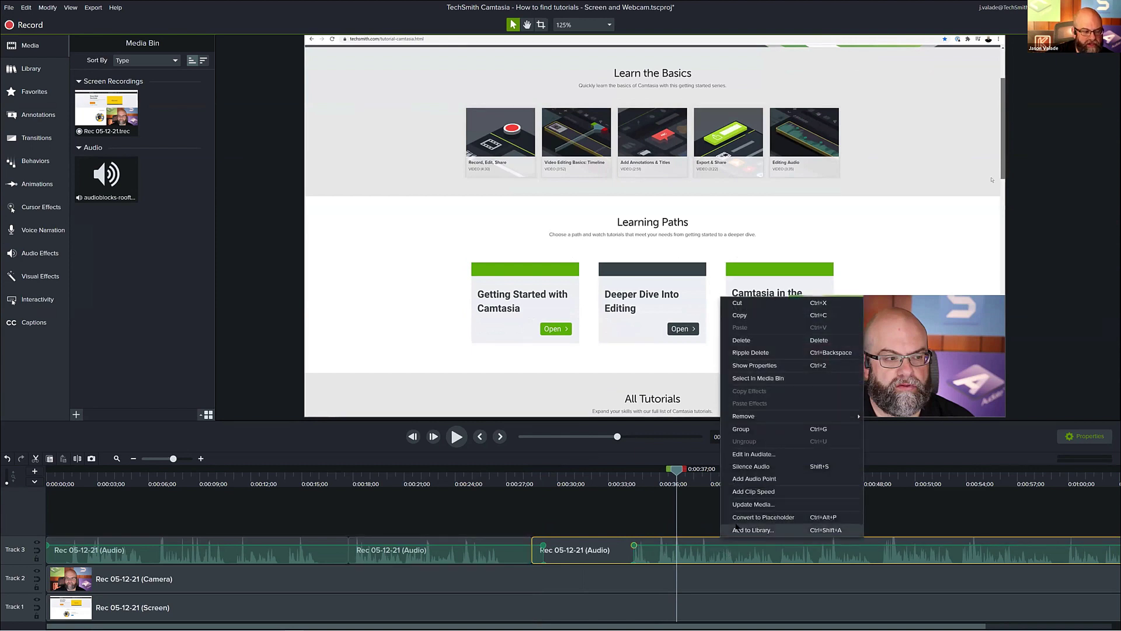
left_click(761, 479)
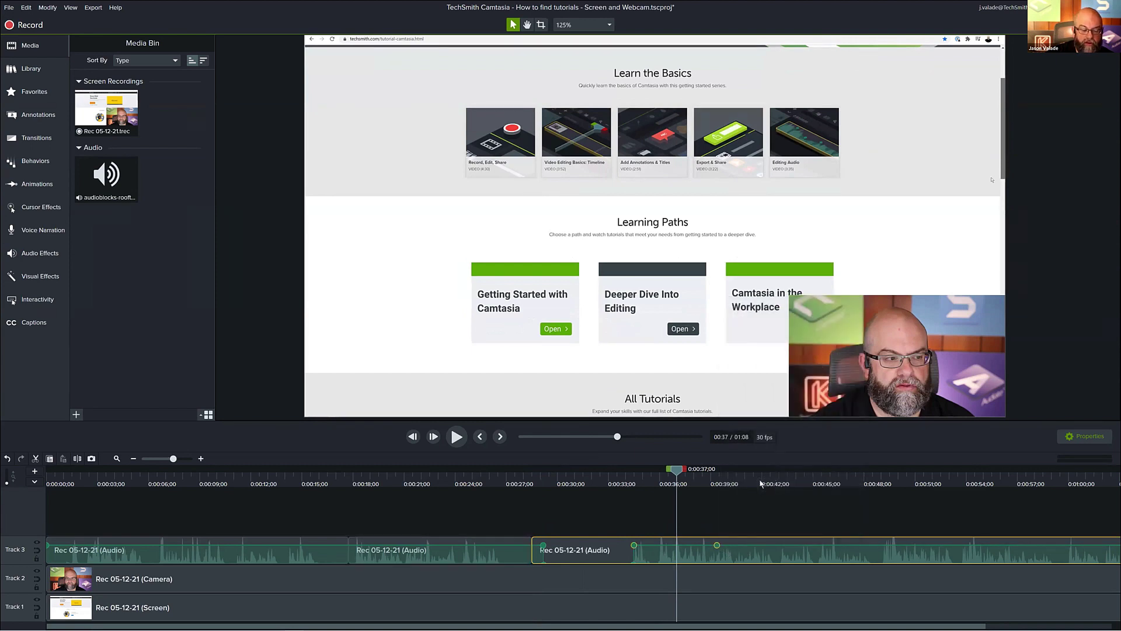
double_click(774, 546)
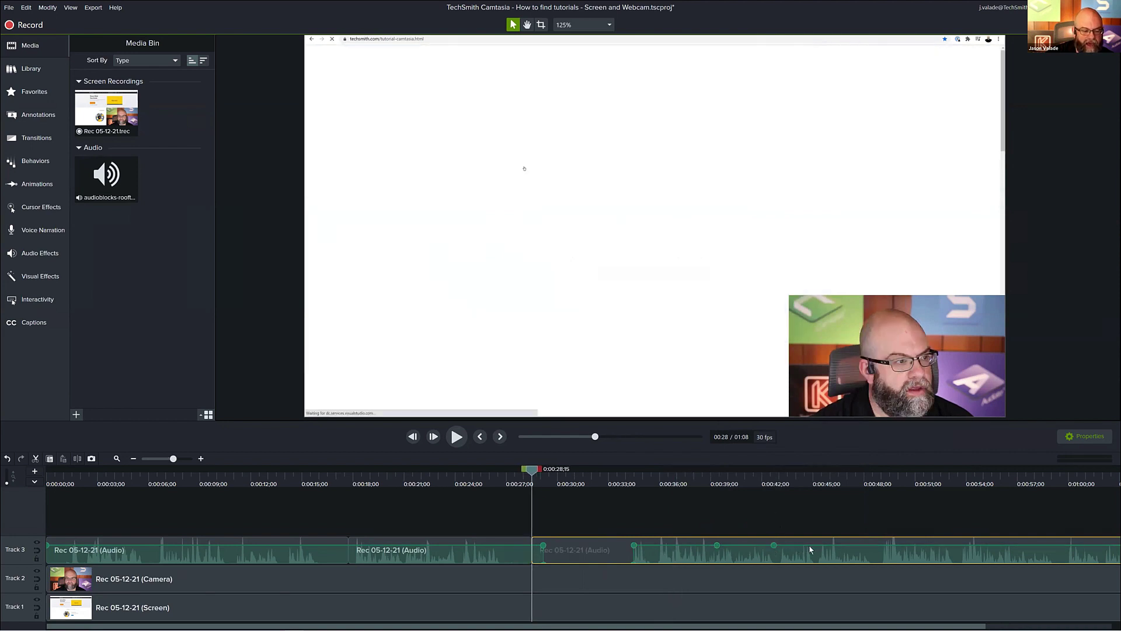
double_click(833, 545)
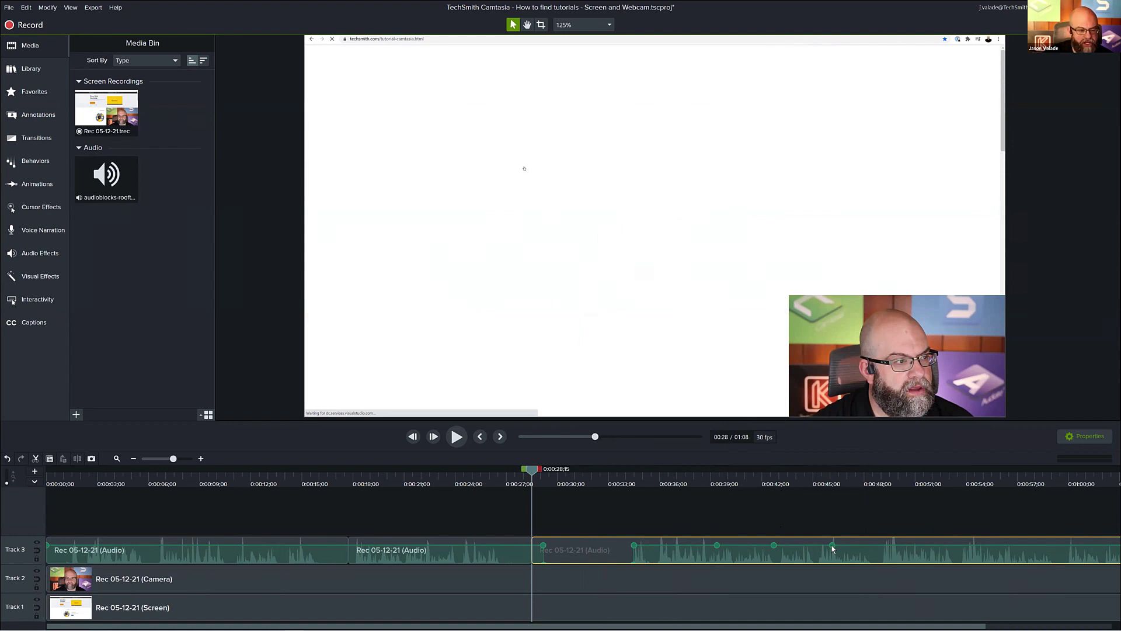
Shift the last audio point slightly, add two more points just inside the last pair, and adjust the volume between them.
mouse_move(832, 546)
left_mouse_down()
mouse_move(838, 569)
mouse_move(834, 546)
left_mouse_up()
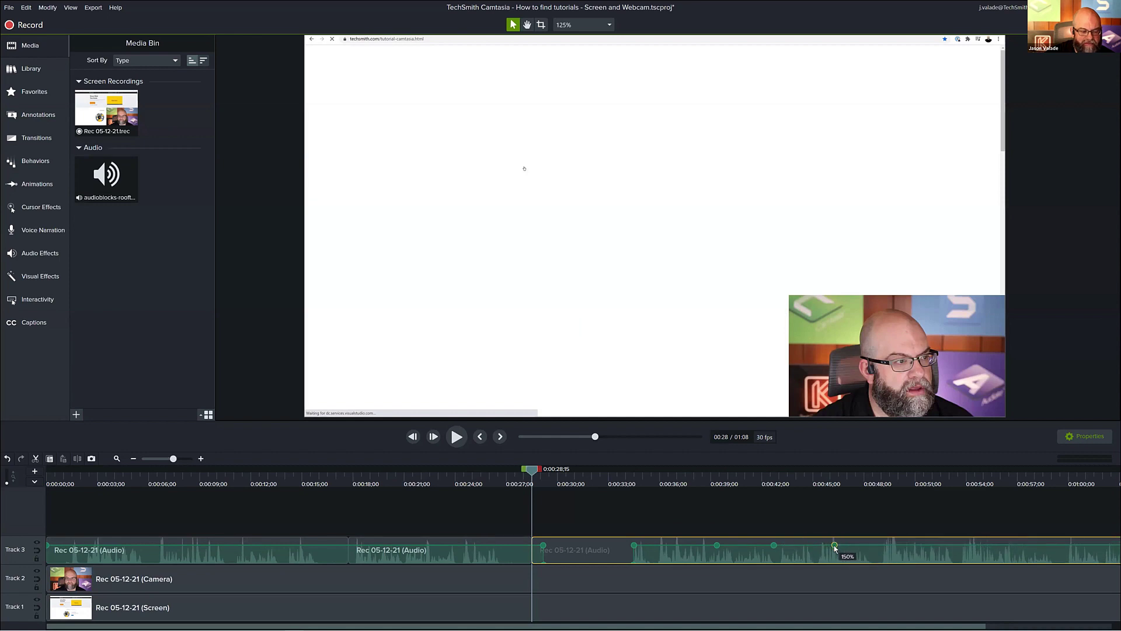
left_click(825, 546)
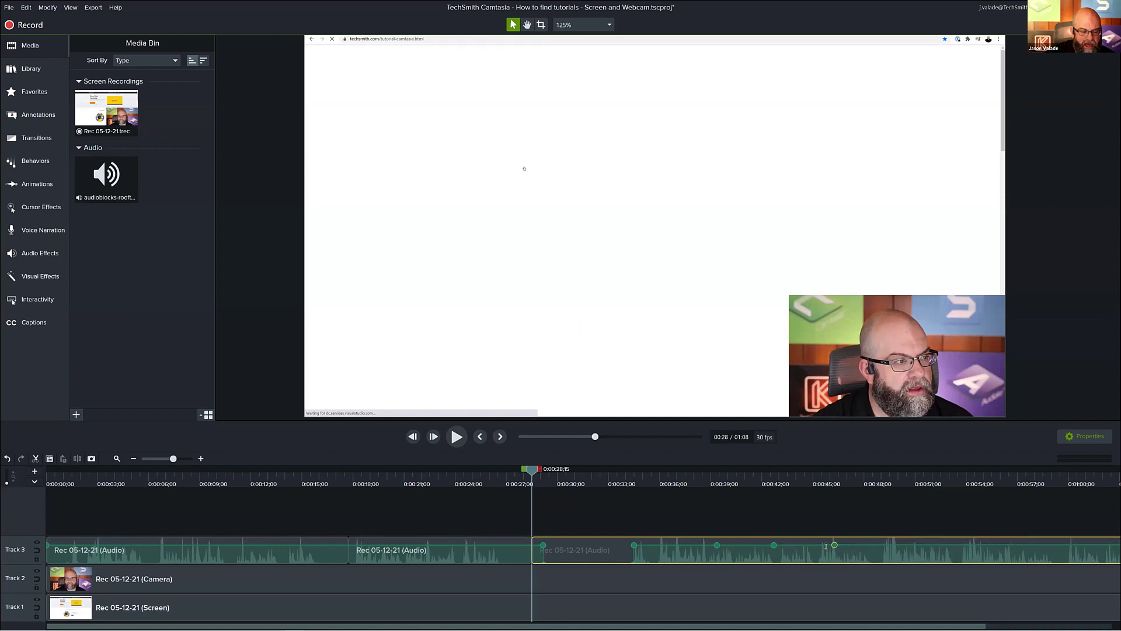
left_click(786, 545)
mouse_move(807, 545)
left_mouse_down()
mouse_move(807, 563)
mouse_move(808, 545)
left_mouse_up()
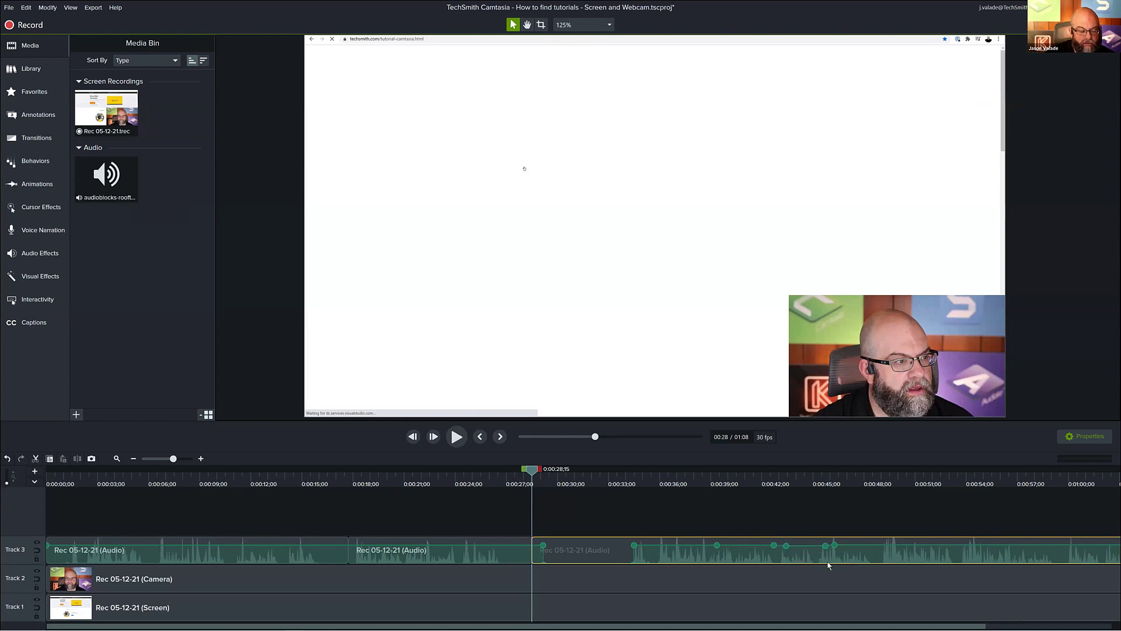
Reselect the third audio segment on Track 3 and show its properties and the available audio effects.
left_click(678, 526)
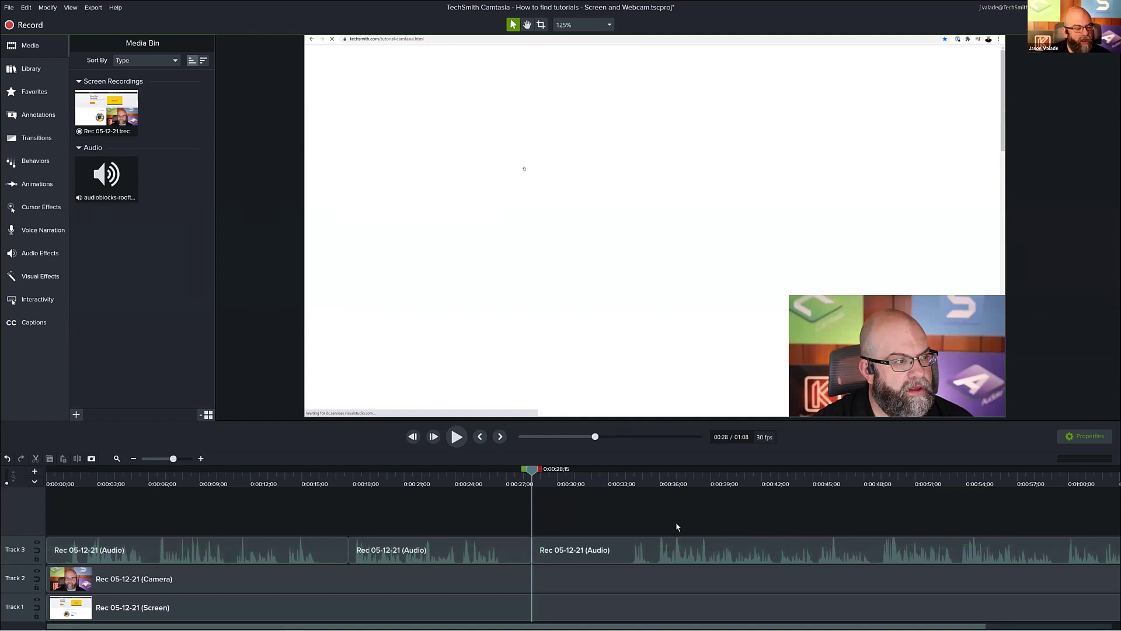
left_click(606, 551)
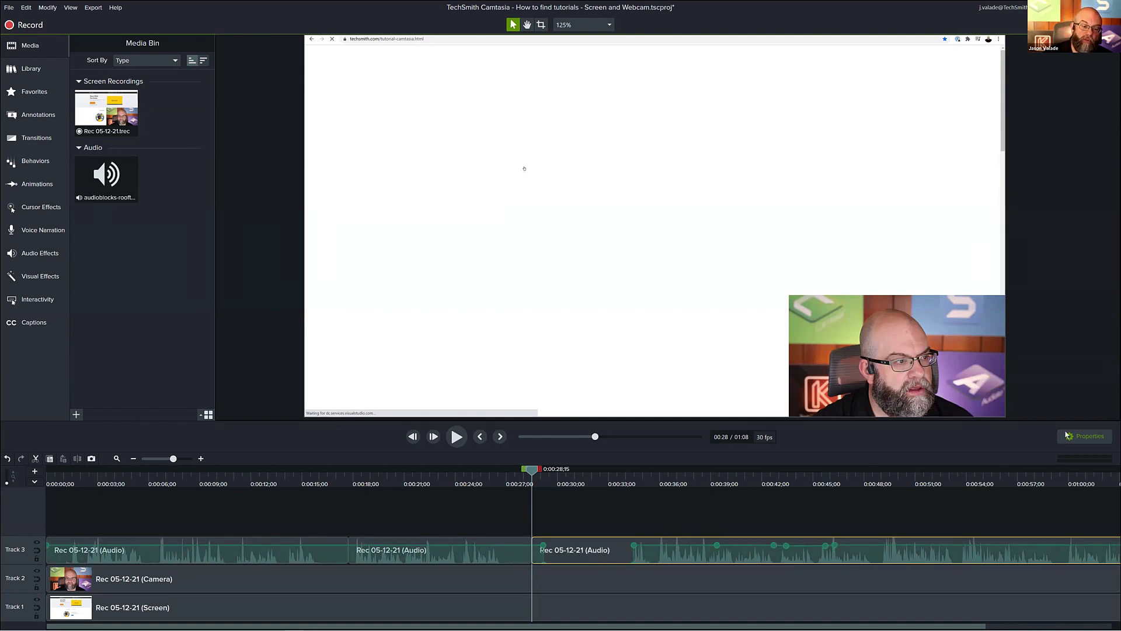
left_click(1085, 436)
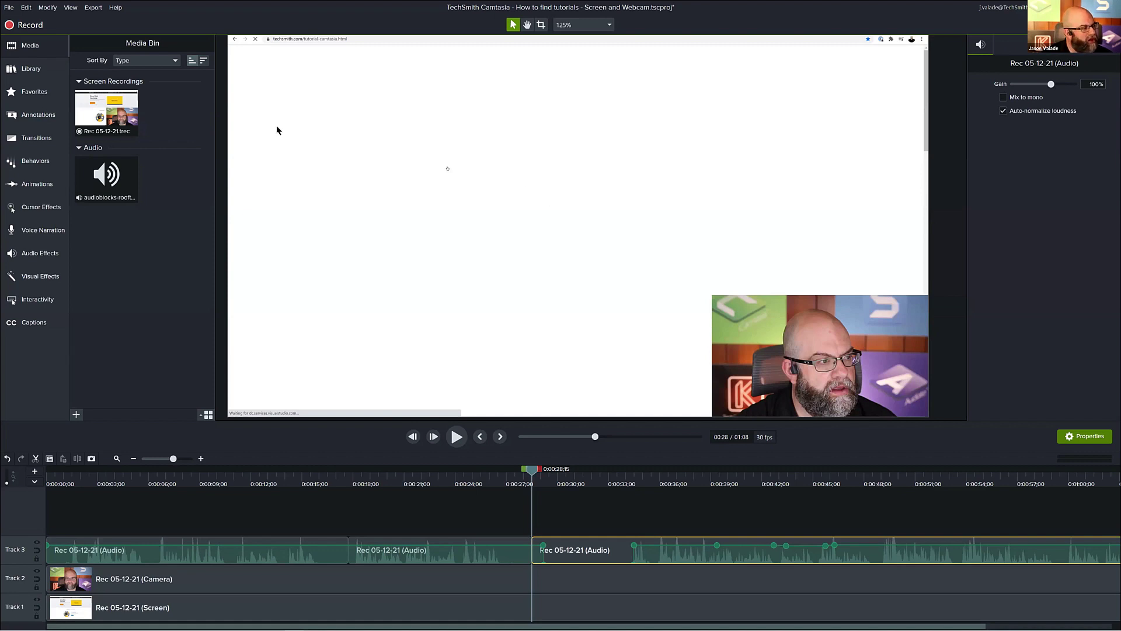
left_click(45, 251)
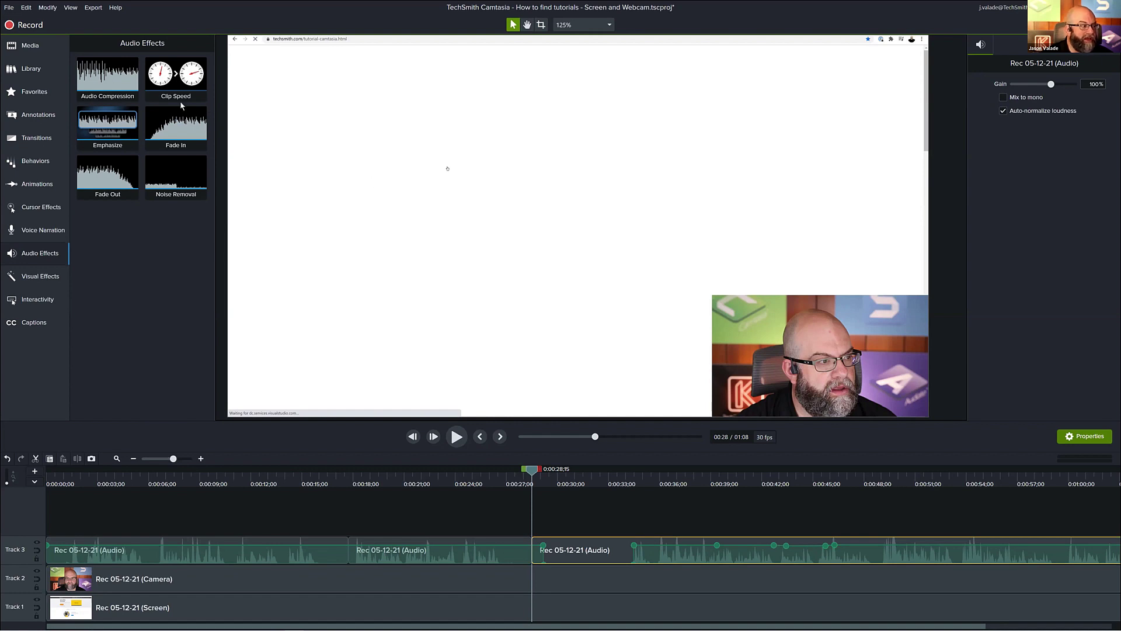
Play back the start of the second Track 3 audio segment from about 0:00:18.
left_click(441, 484)
left_click_drag(438, 472, 357, 488)
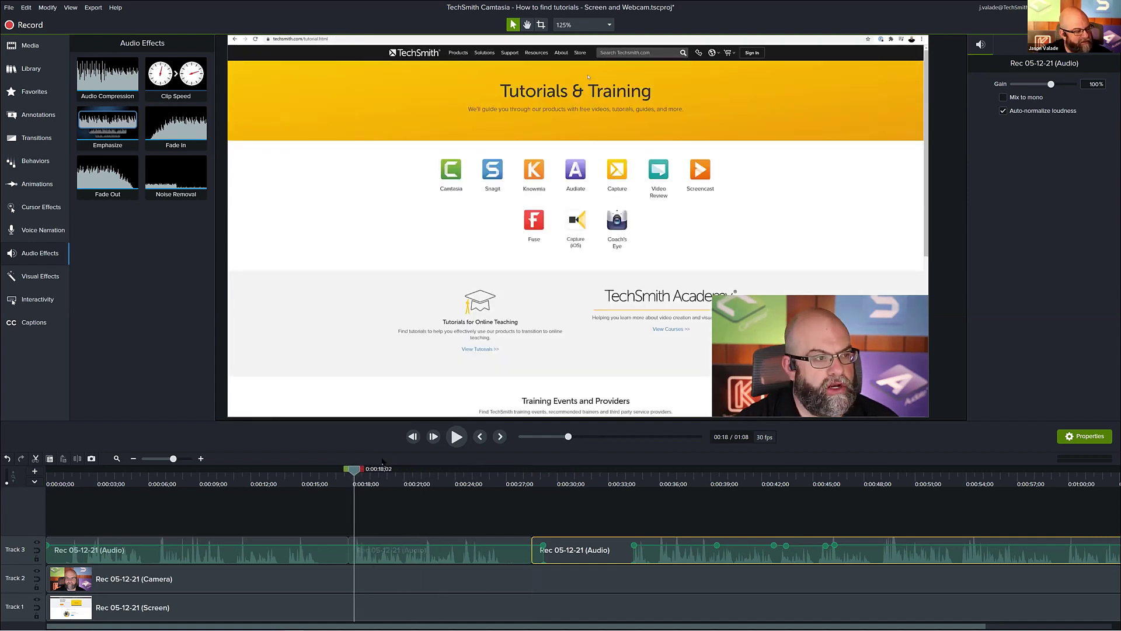
key("space")
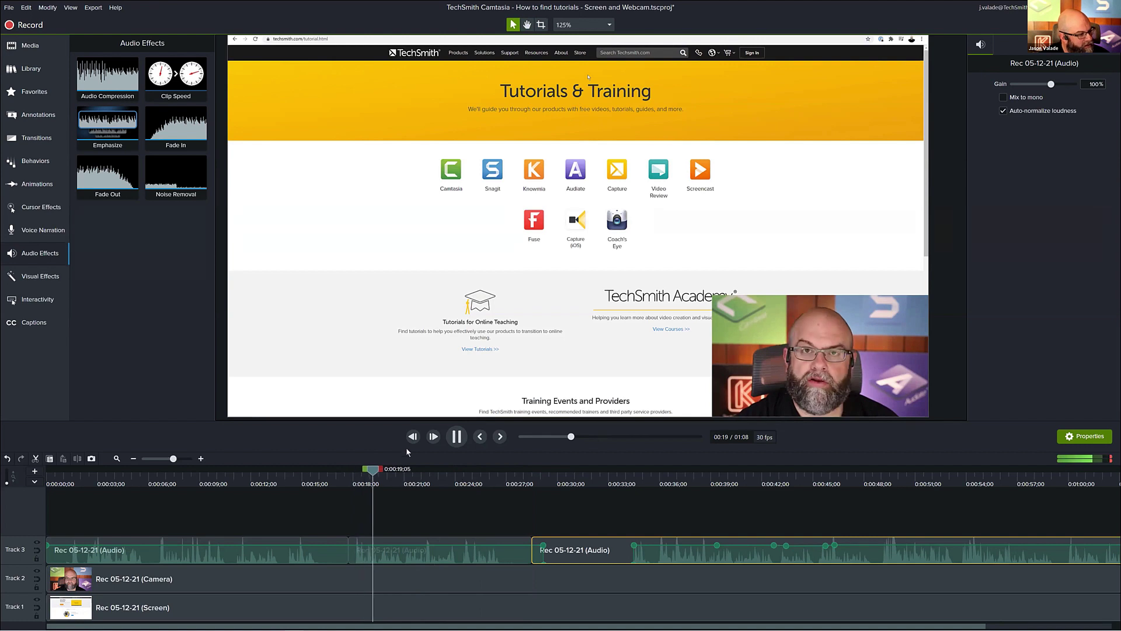
key("space")
left_click_drag(412, 474, 393, 478)
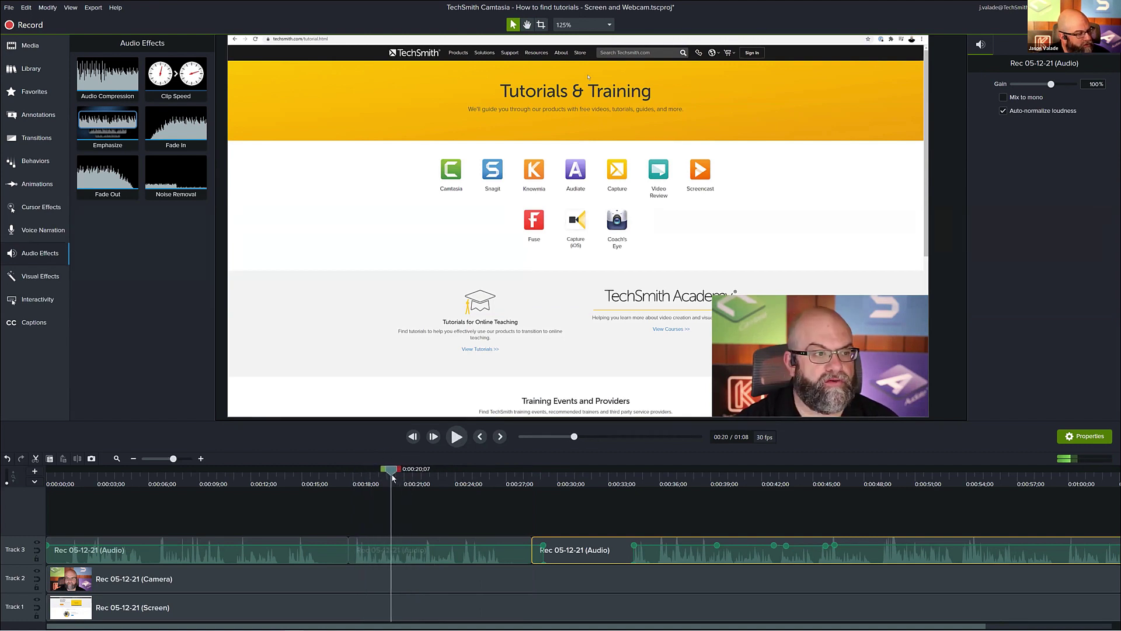
Add the Clip Speed effect to the second Track 3 audio segment and shorten the clip to a speed of 1.50x.
left_click(427, 544)
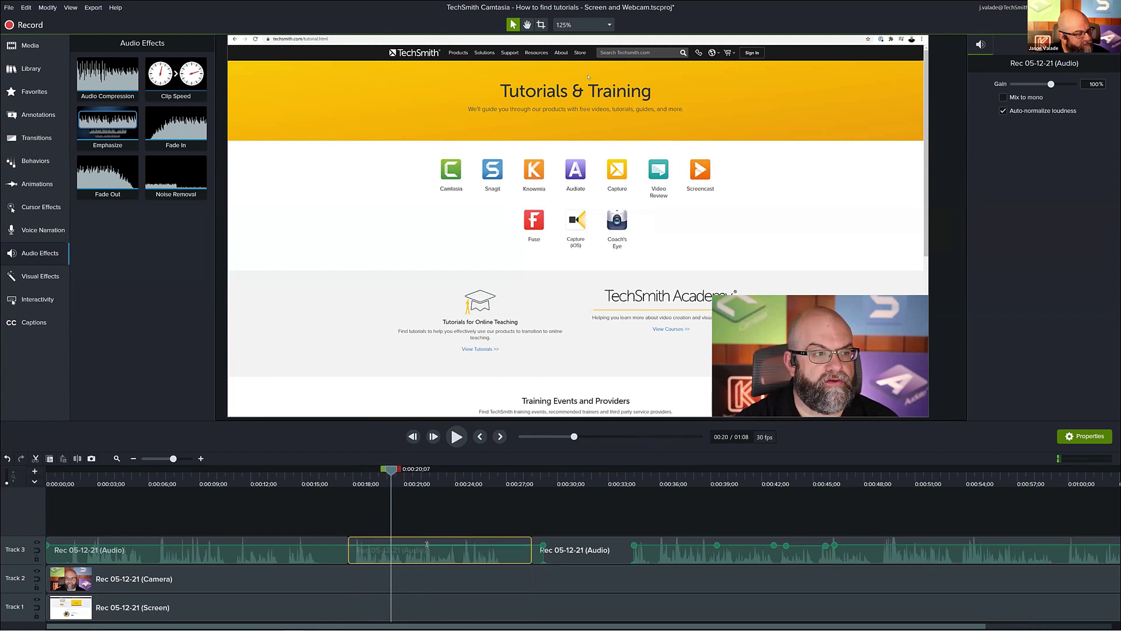
left_click_drag(190, 104, 411, 551)
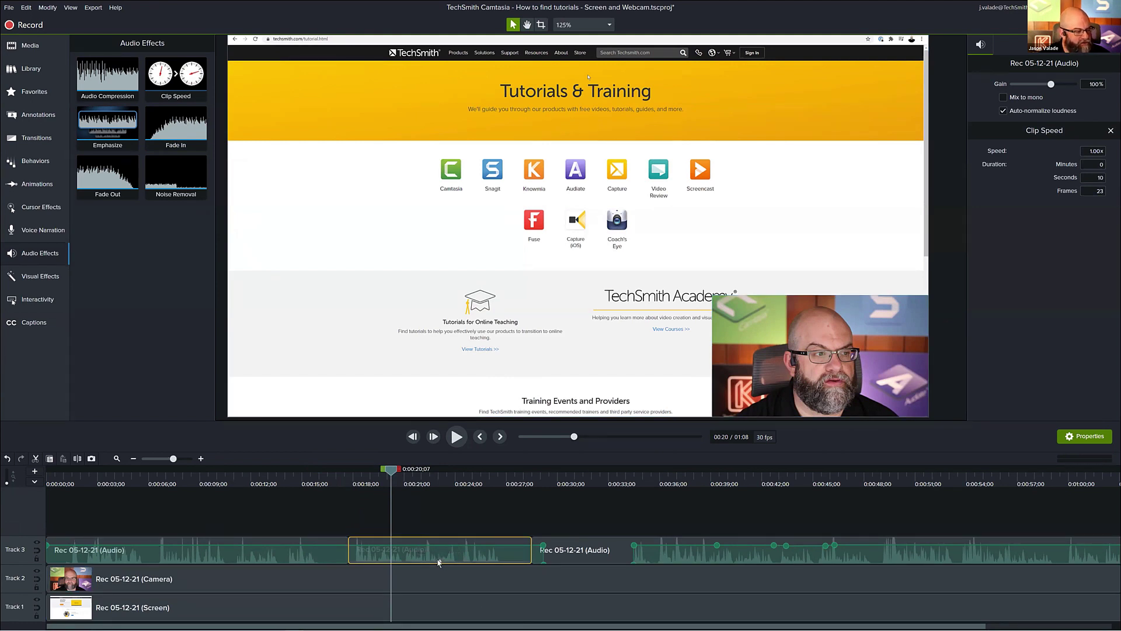
left_click(440, 562)
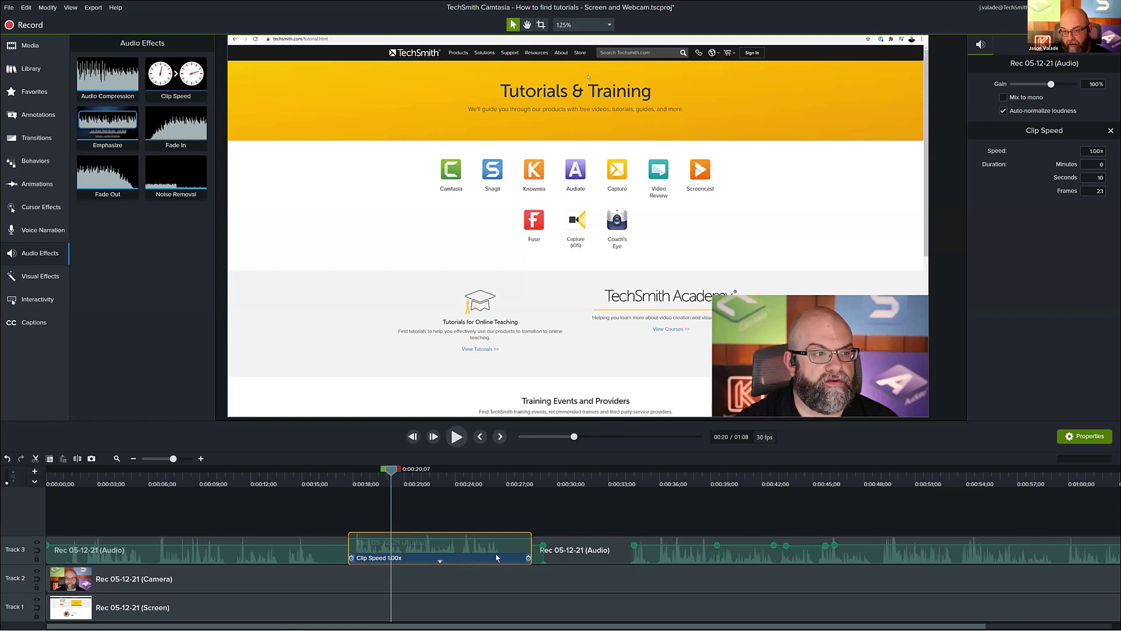
left_click_drag(527, 558, 464, 566)
Play back the sped-up second audio segment, undo the speed change, and clear the clip selection.
left_click(348, 484)
key("space")
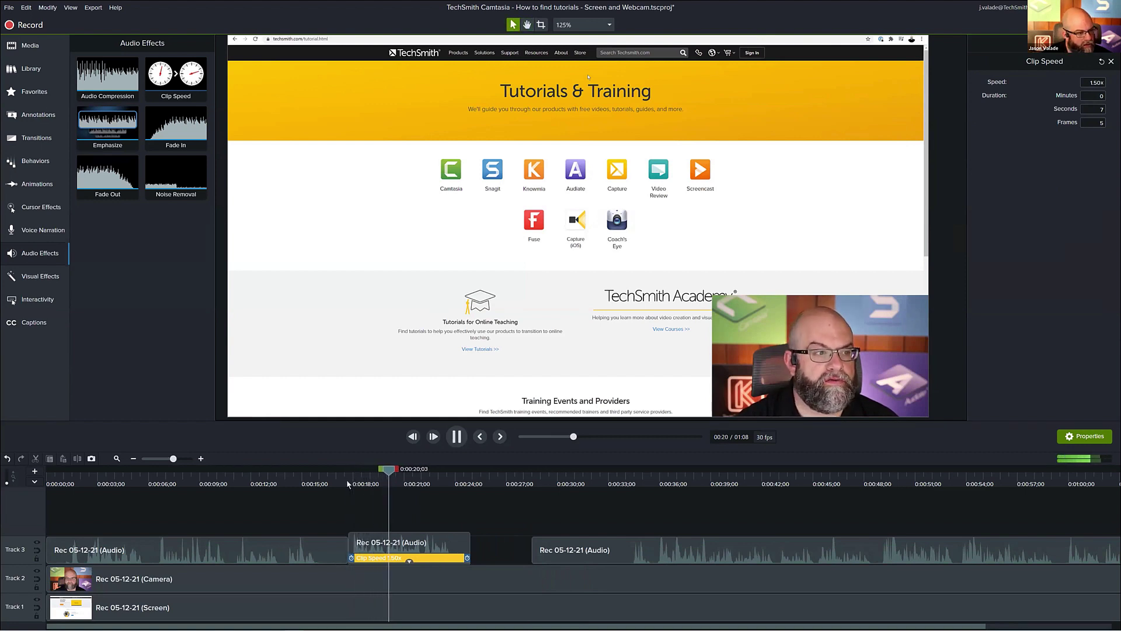
key("space")
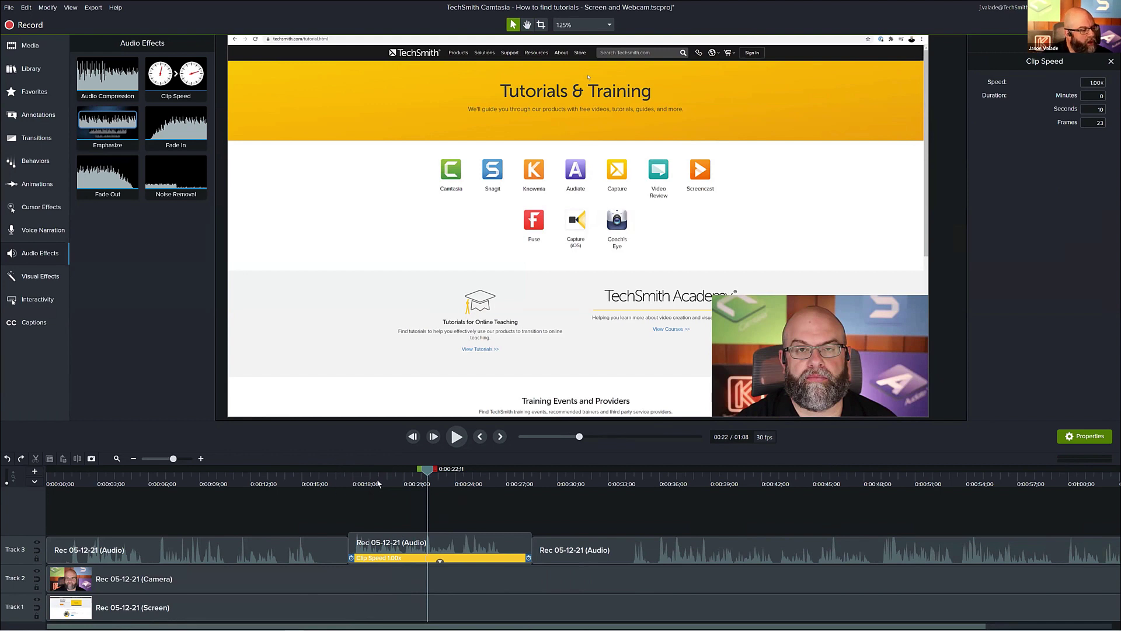
left_click(402, 503)
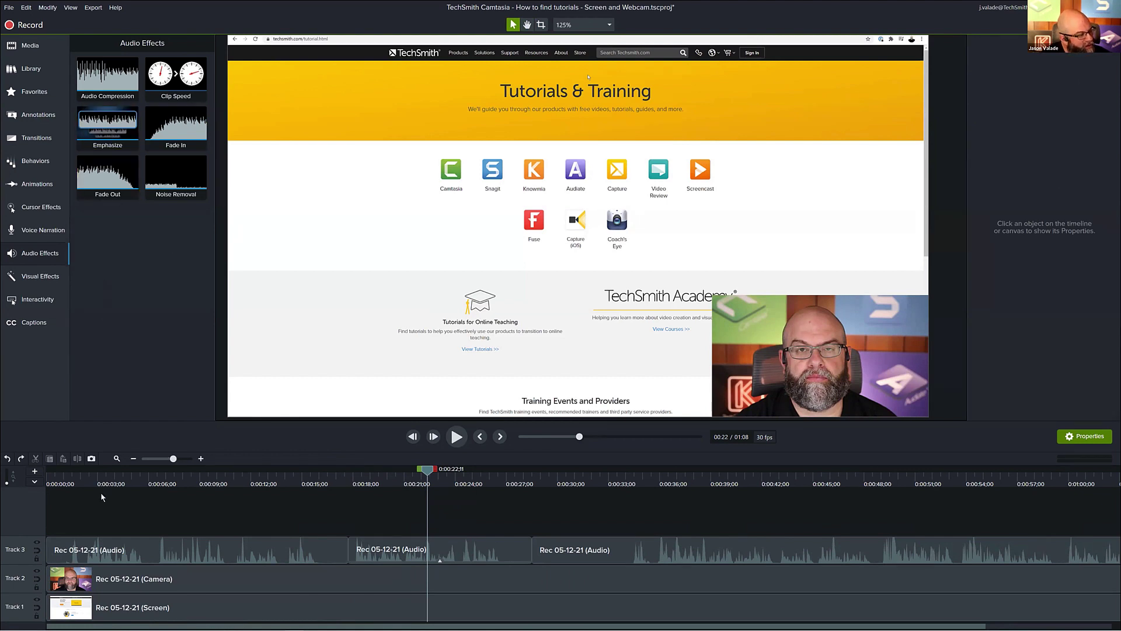
Ripple-move all clips from the timeline start to about 0:00:03 to leave a gap at the beginning.
left_click(76, 485)
left_click(49, 484)
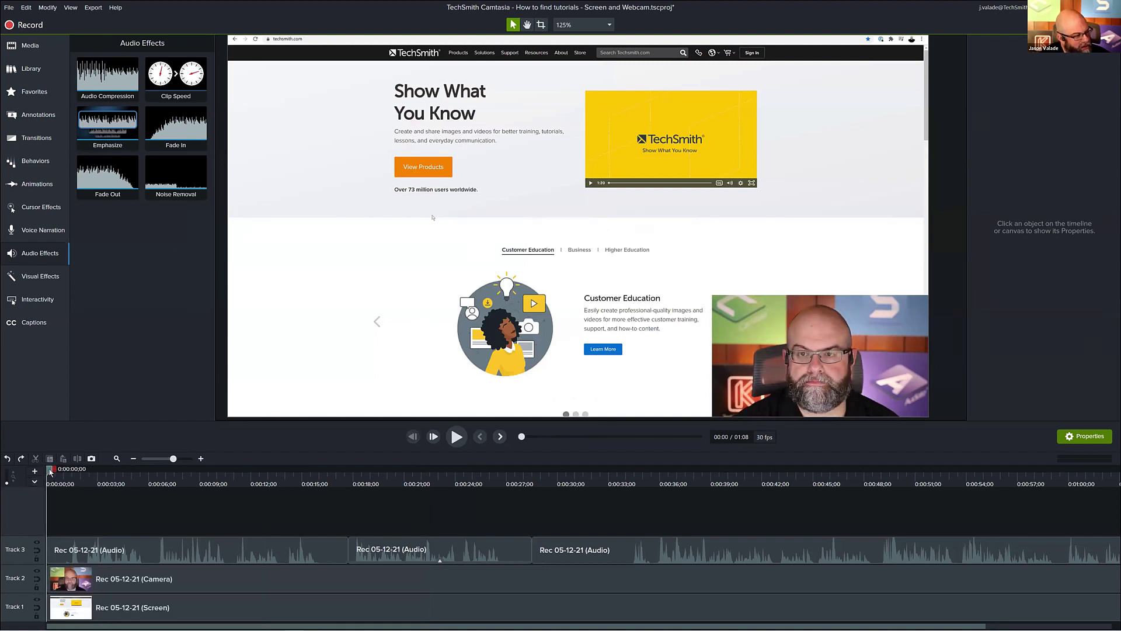
left_click_drag(51, 473, 105, 482)
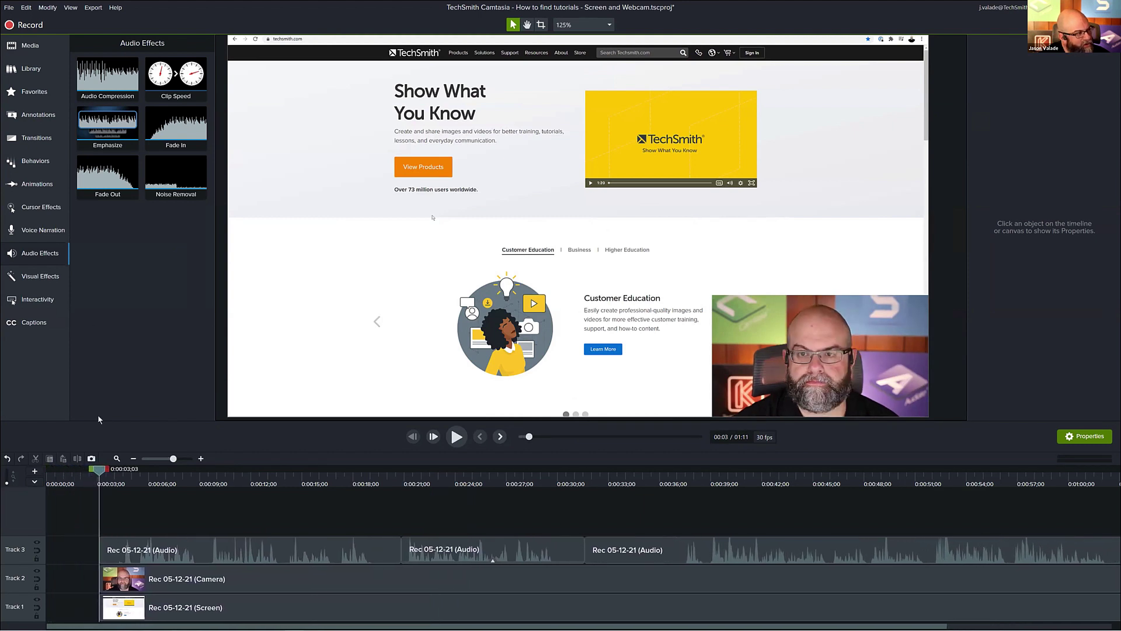
Add the audioblocks-rooftop music clip from the project media to a new track above Track 3, starting at 0:00:00.
left_click(49, 53)
left_click(115, 185)
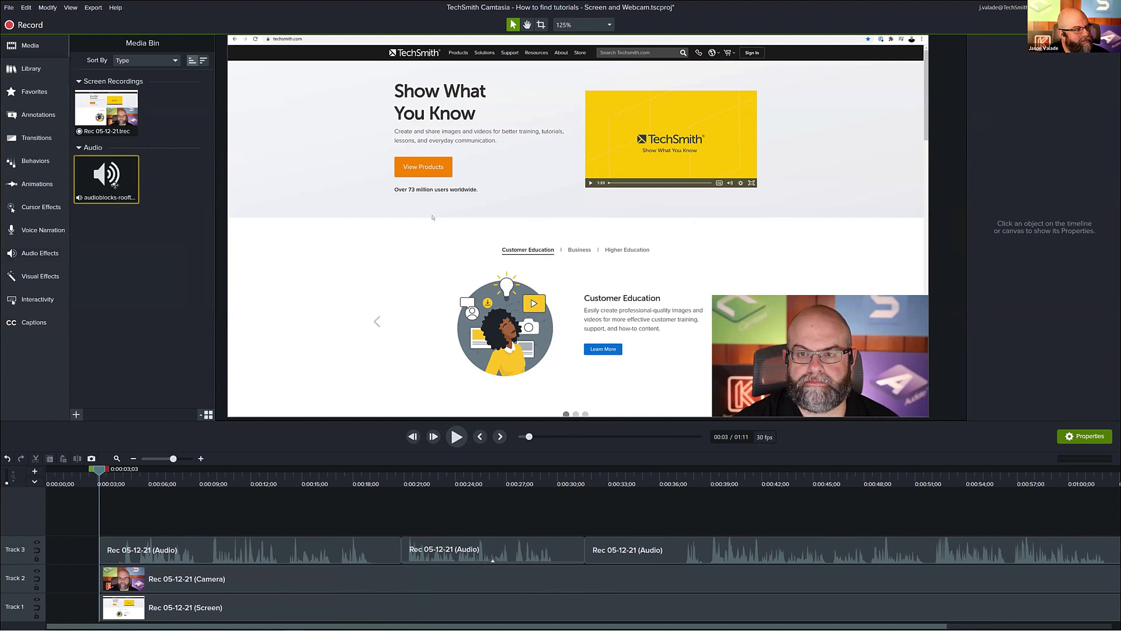
left_click_drag(115, 184, 54, 527)
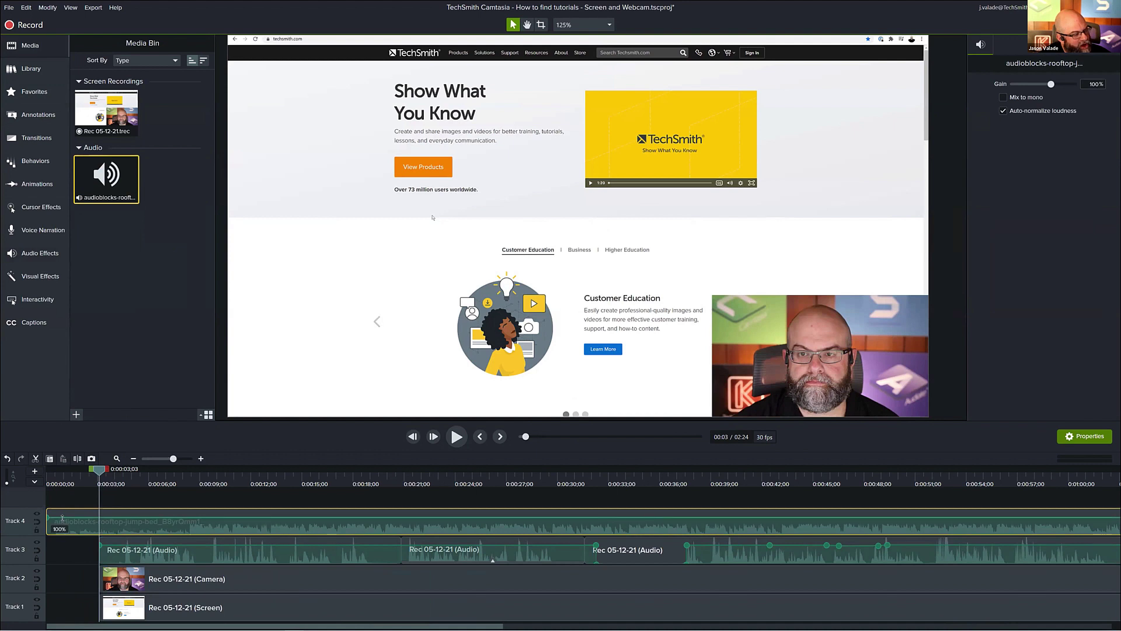
left_click_drag(62, 518, 63, 517)
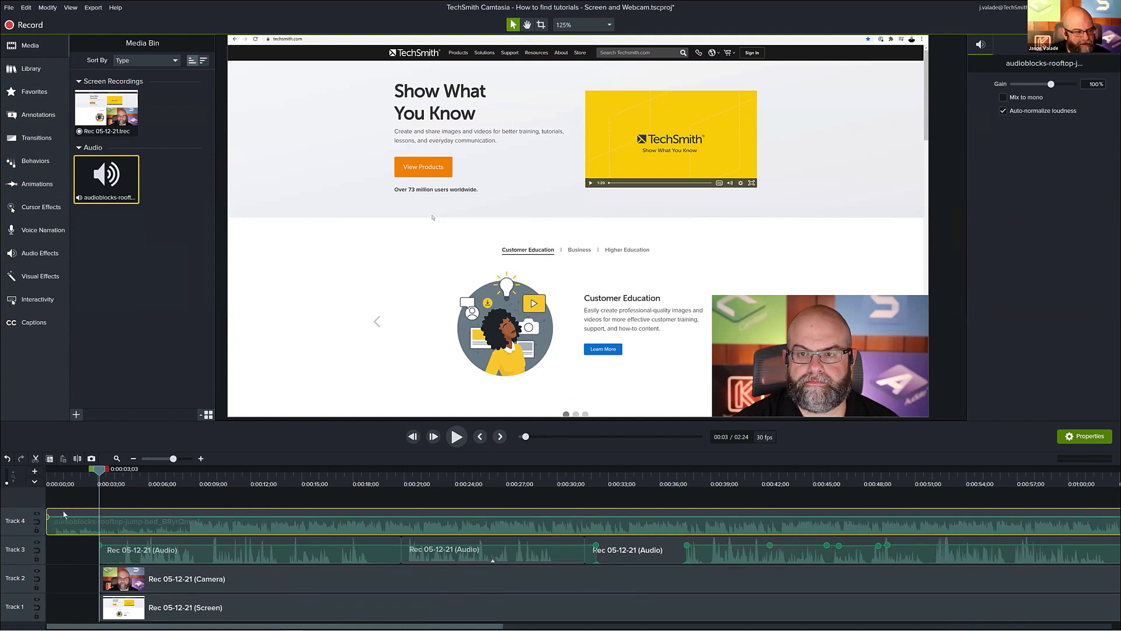
Play the project from the beginning to hear the background music together with the narration.
left_click(71, 479)
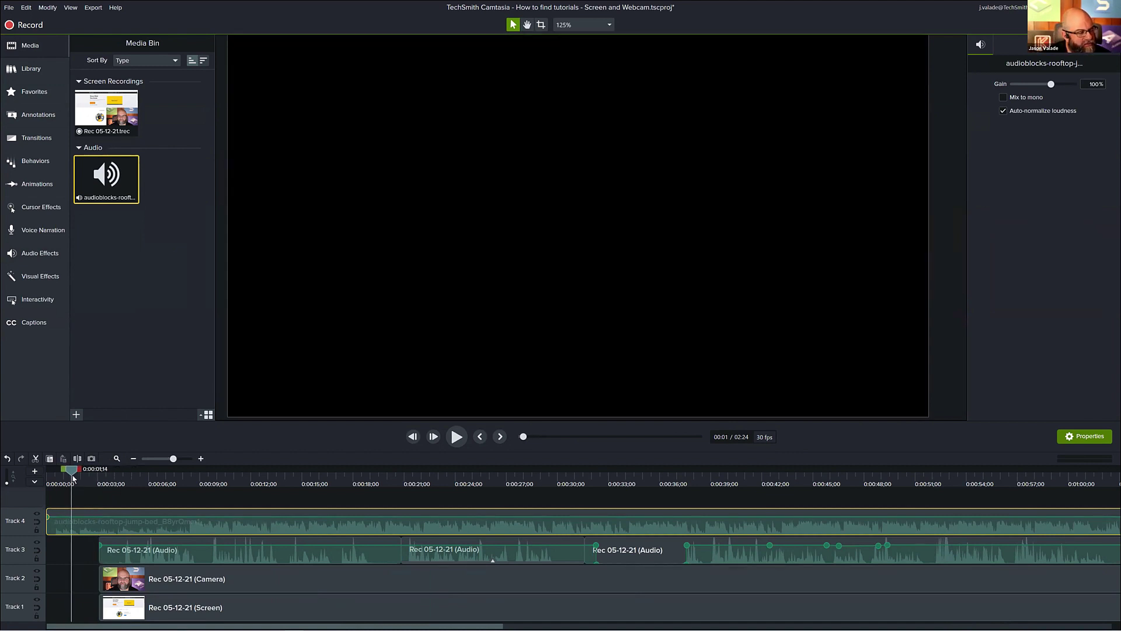
left_click_drag(72, 473, 46, 476)
key("space")
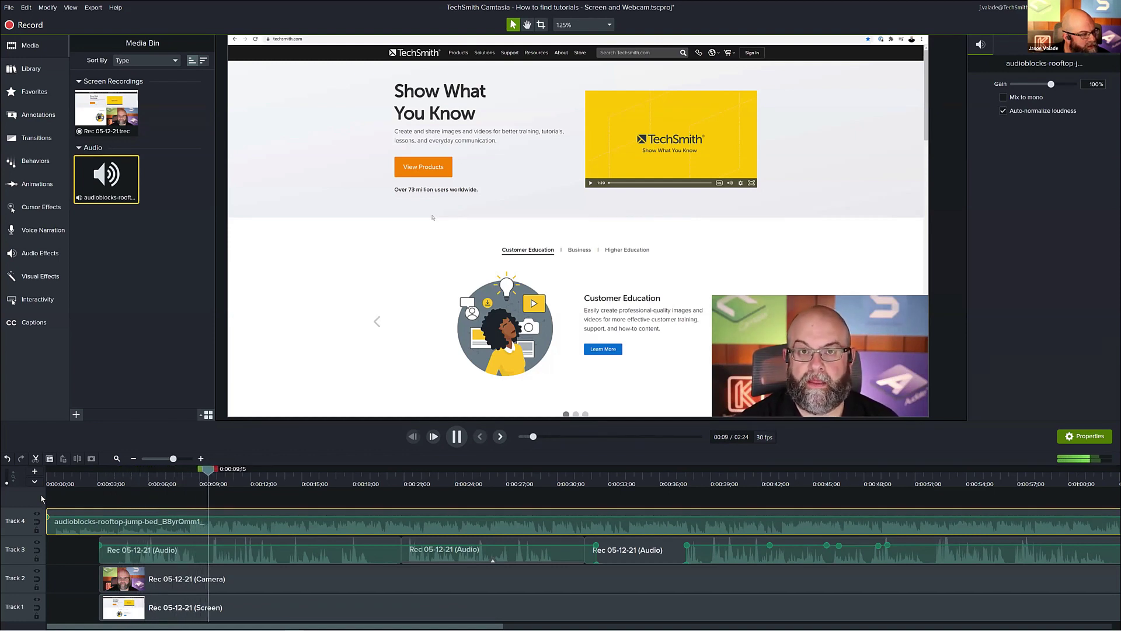
left_click(456, 436)
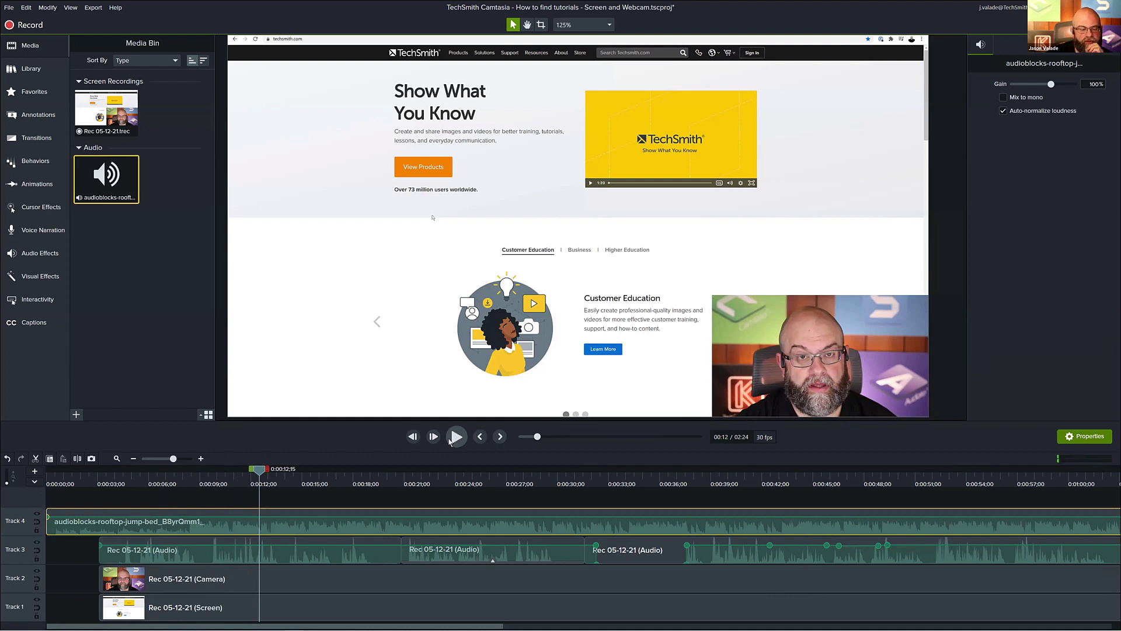
Apply the Emphasize audio effect to the first narration segment on Track 3.
left_click_drag(259, 478, 198, 490)
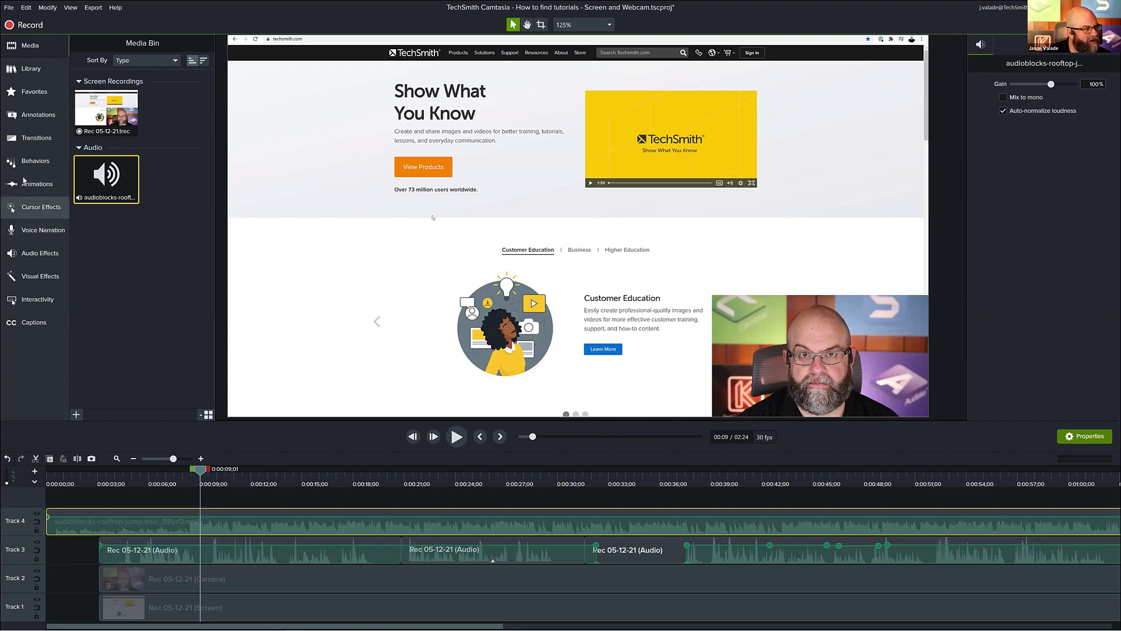
left_click(58, 261)
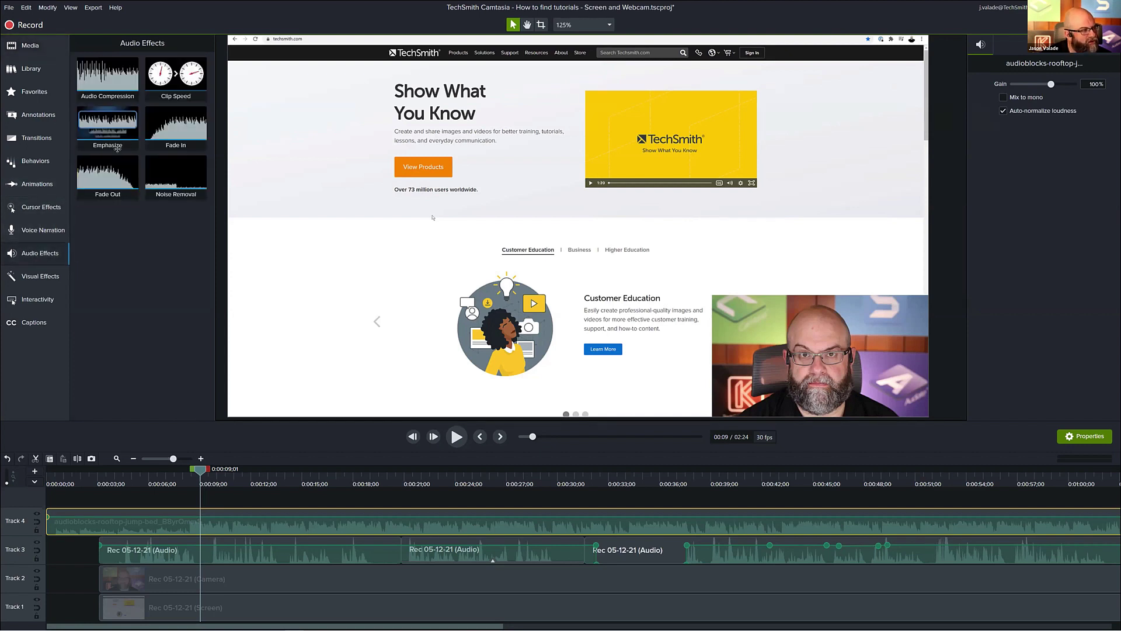
left_click_drag(114, 136, 256, 555)
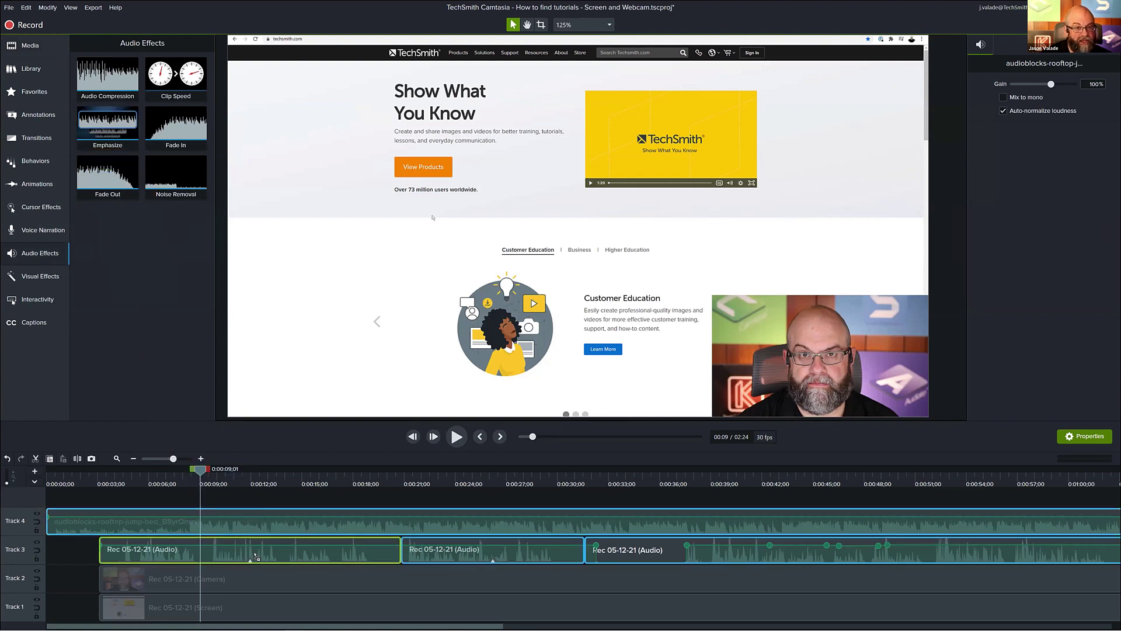
left_click_drag(256, 556, 255, 555)
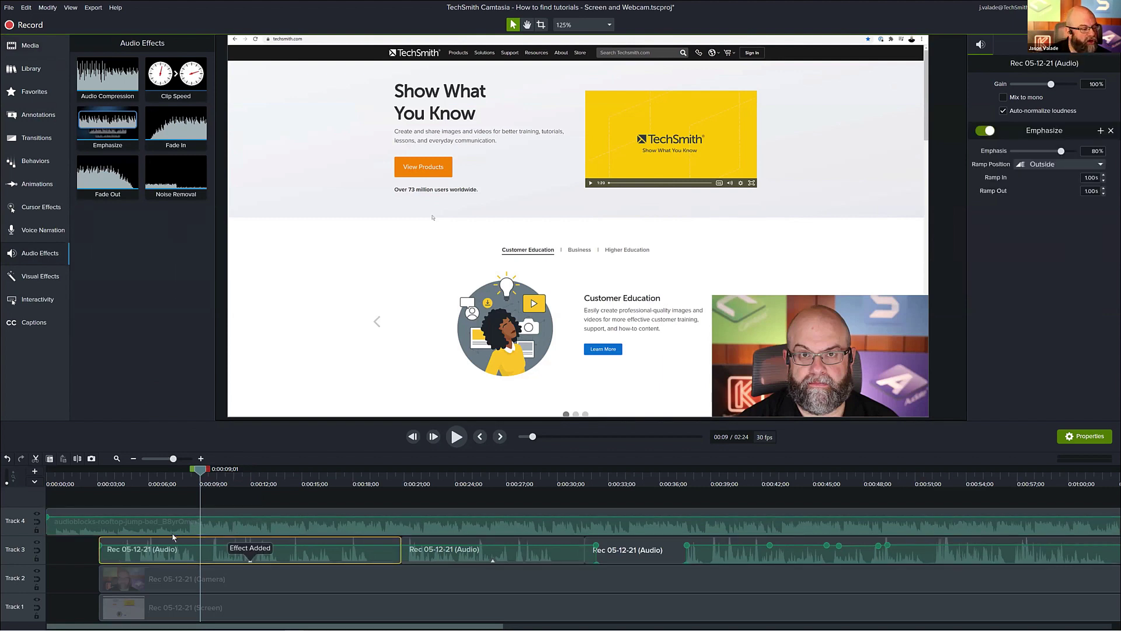
Select all media on Track 3 and apply the Emphasize effect to the narration segments together.
right_click(20, 549)
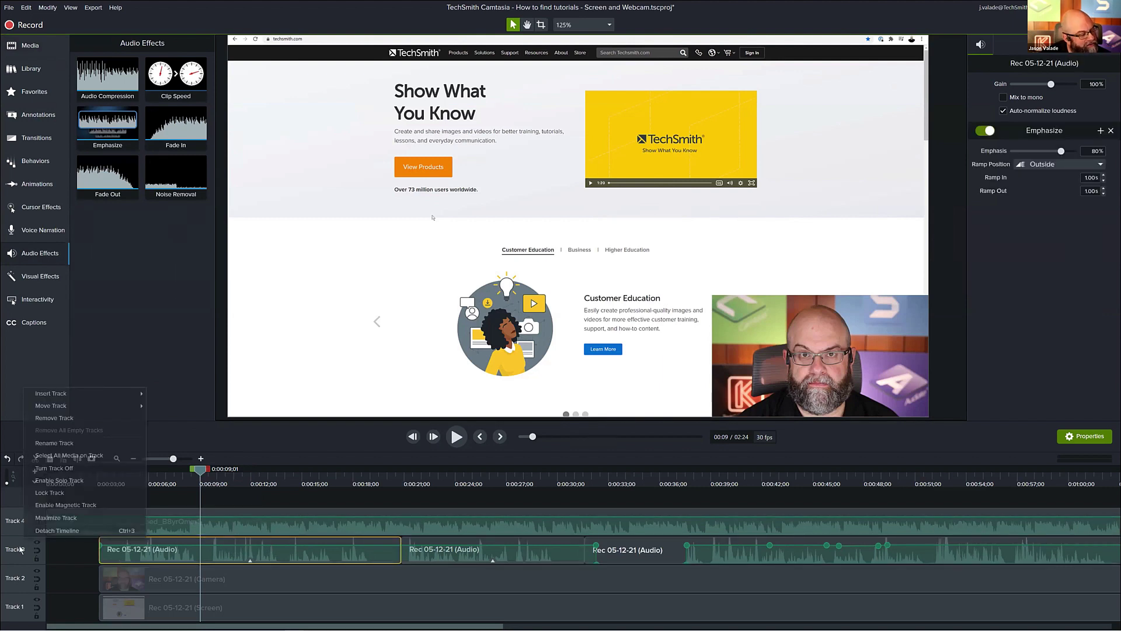
left_click(69, 455)
left_click_drag(115, 140, 413, 562)
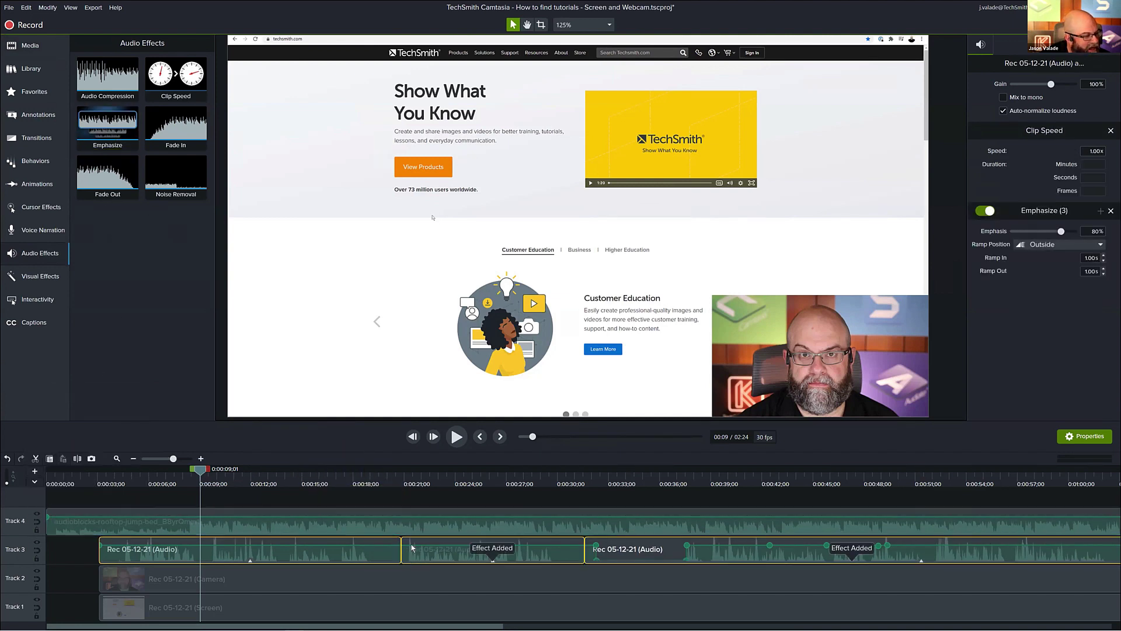
left_click_drag(476, 443, 639, 556)
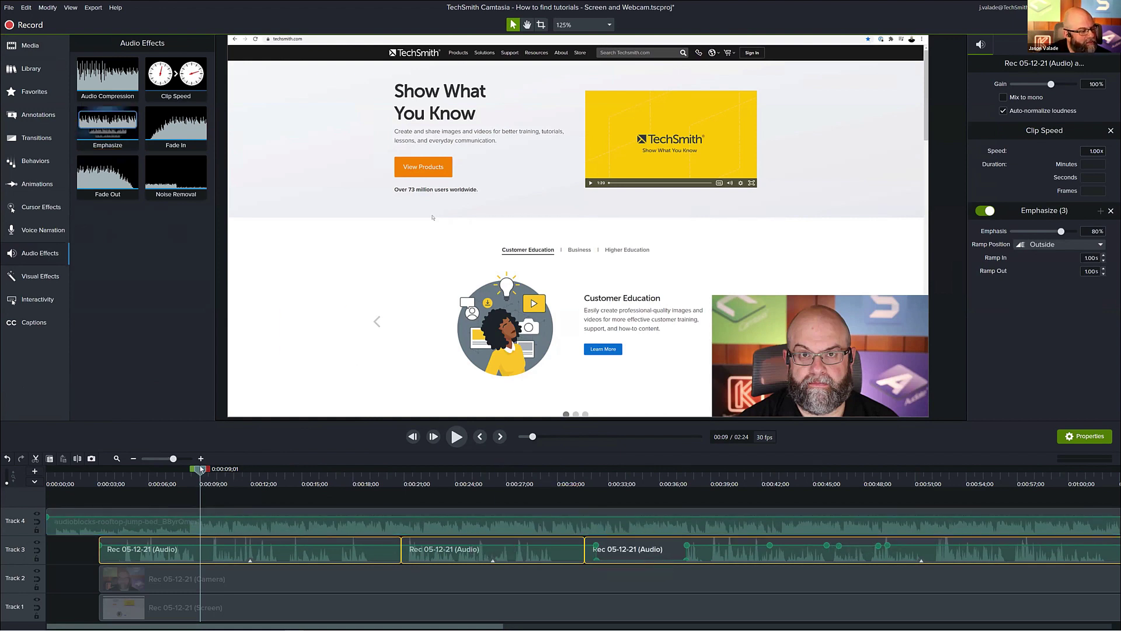
Remove the Clip Speed effect from the selected narration clips and view the ramp position options for Emphasize.
left_click_drag(200, 475, 142, 485)
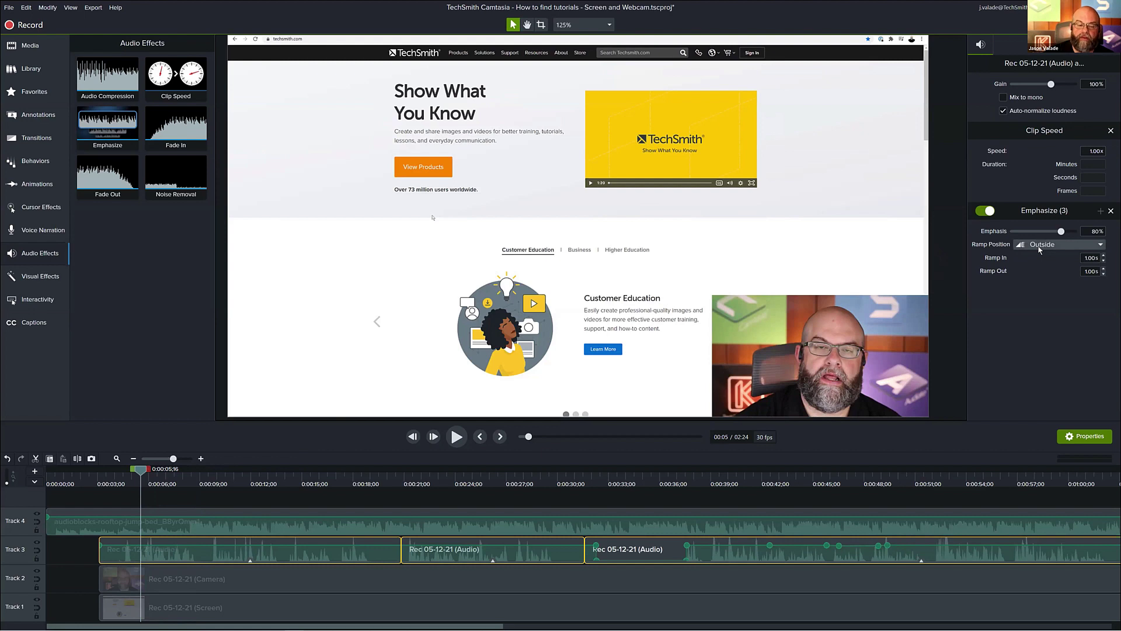
left_click(1111, 130)
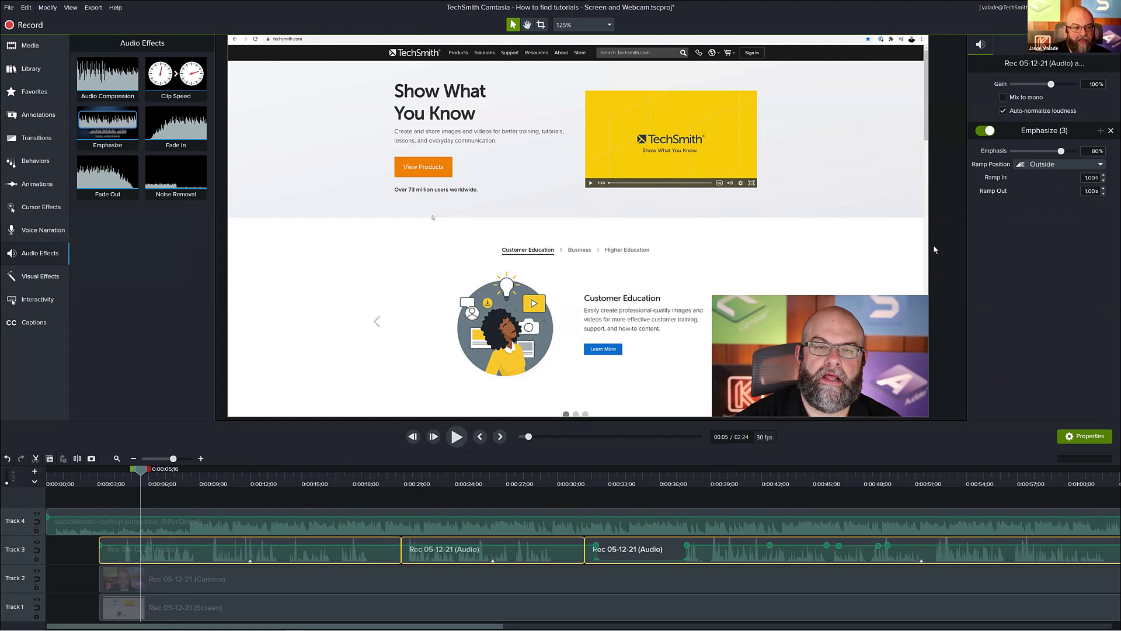
left_click(1070, 165)
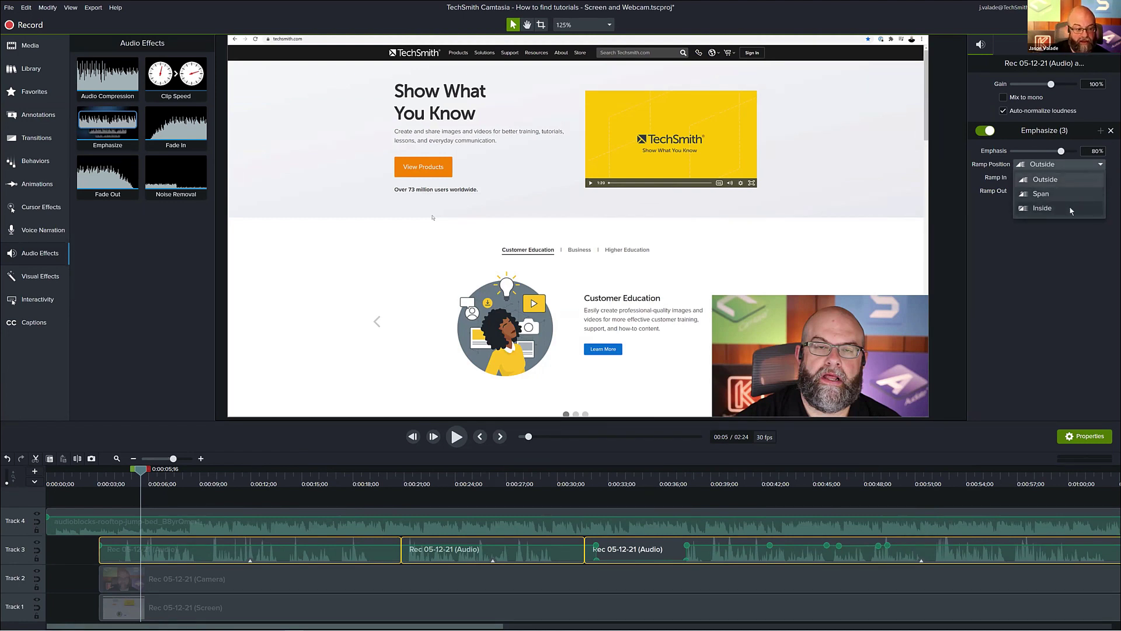
left_click(81, 482)
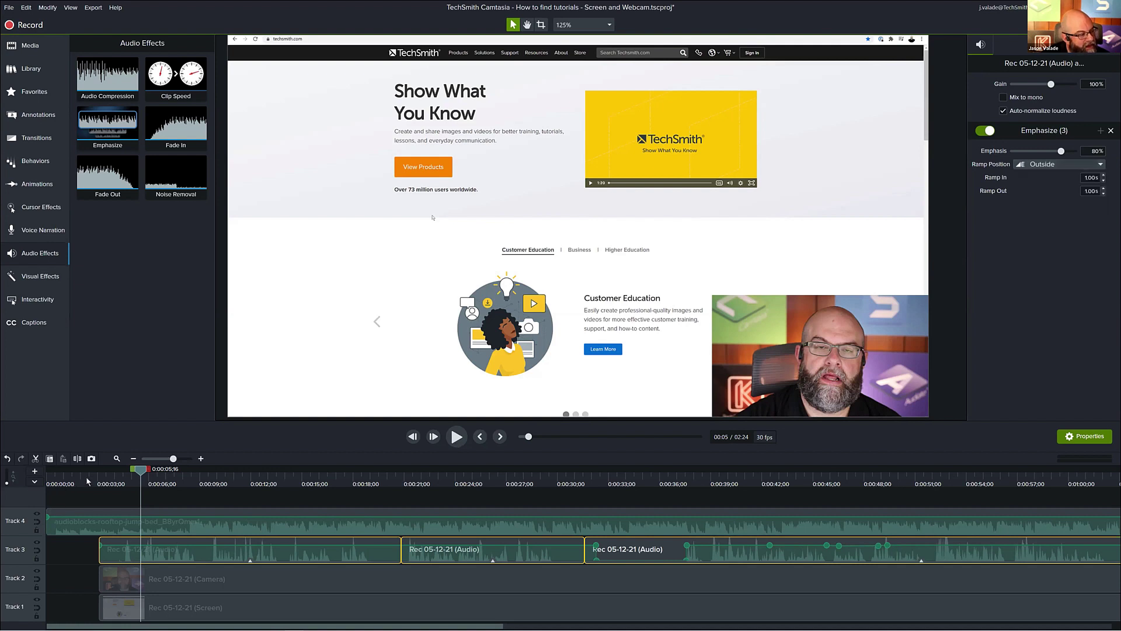
Turn off Emphasize for the narration clips and play the mix from about 0:00:02 without it.
left_click_drag(93, 475, 82, 476)
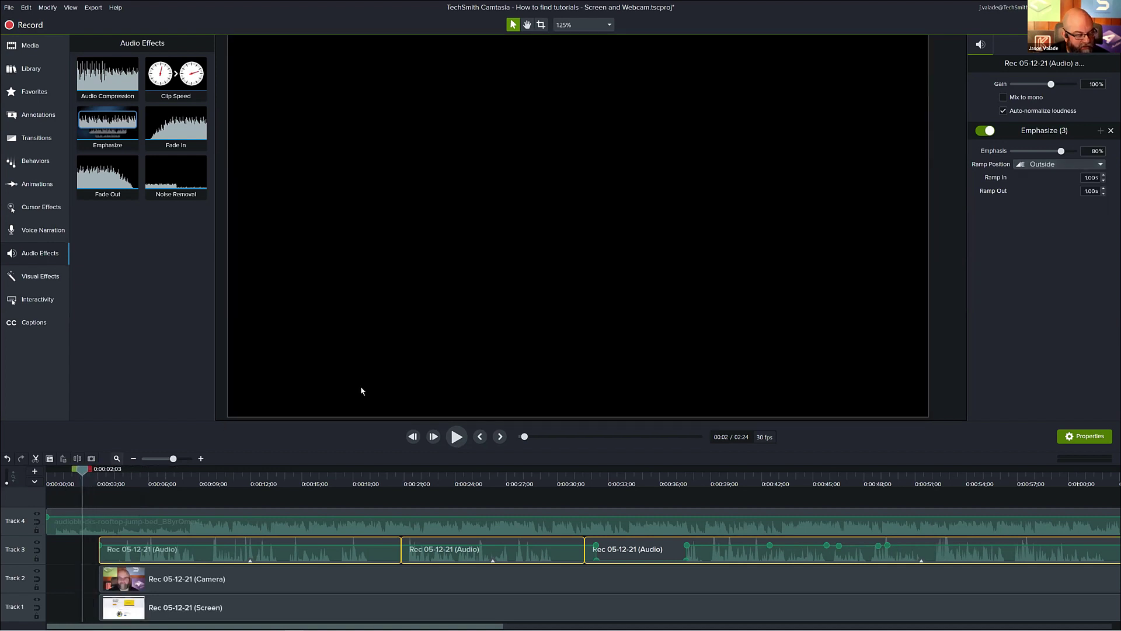
left_click(989, 130)
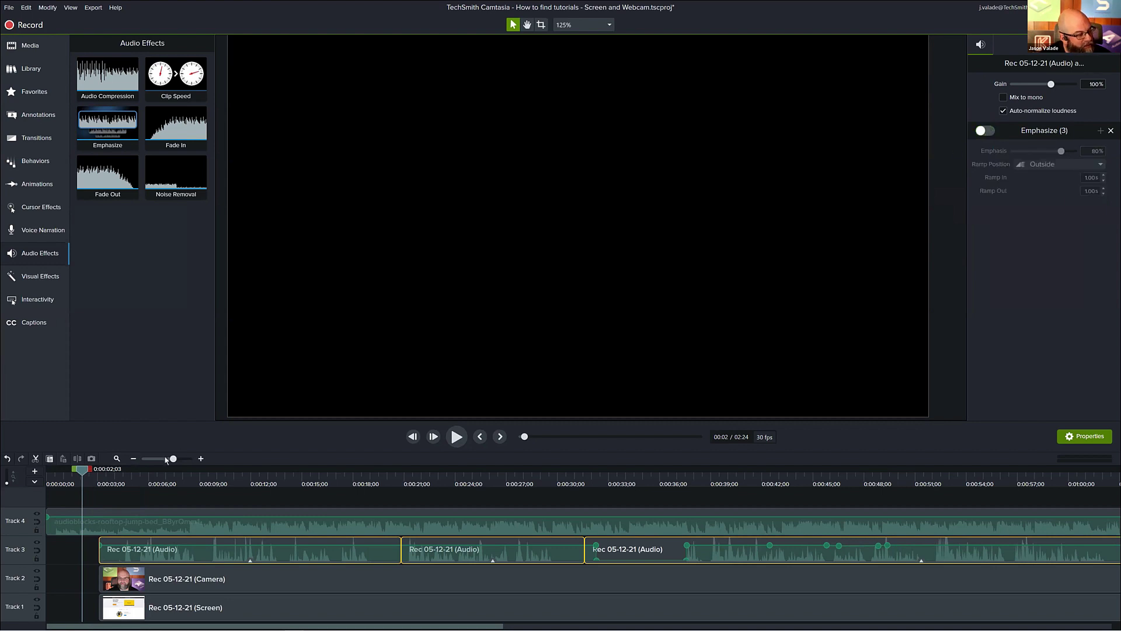
left_click(444, 441)
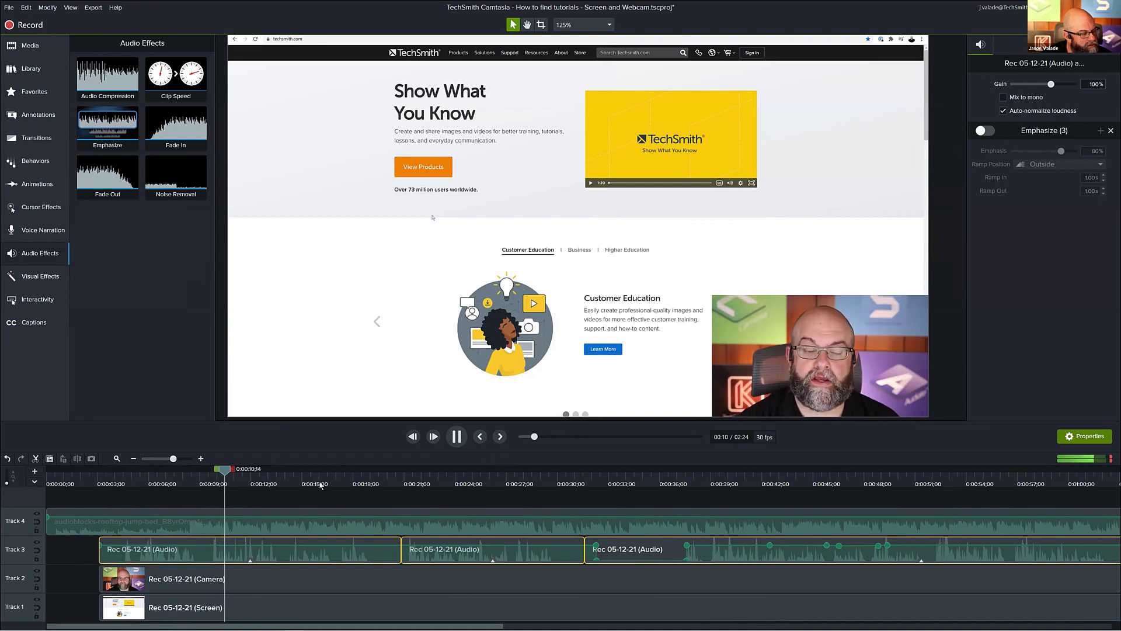
key("space")
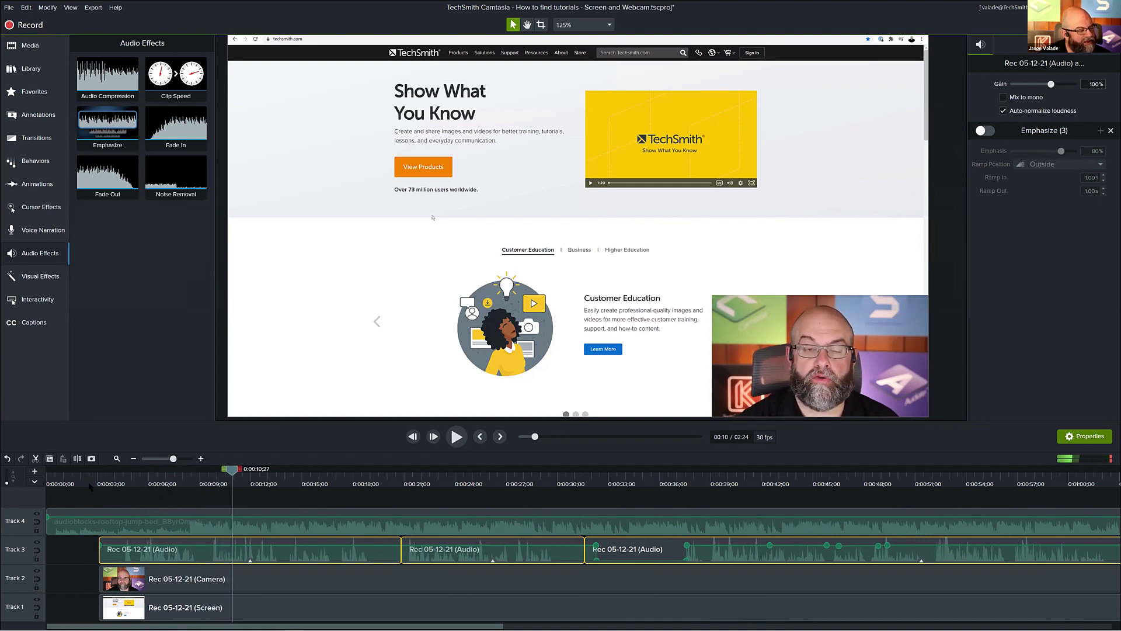
Turn Emphasize back on for the narration clips and play the mix from about 0:00:01.
left_click(74, 484)
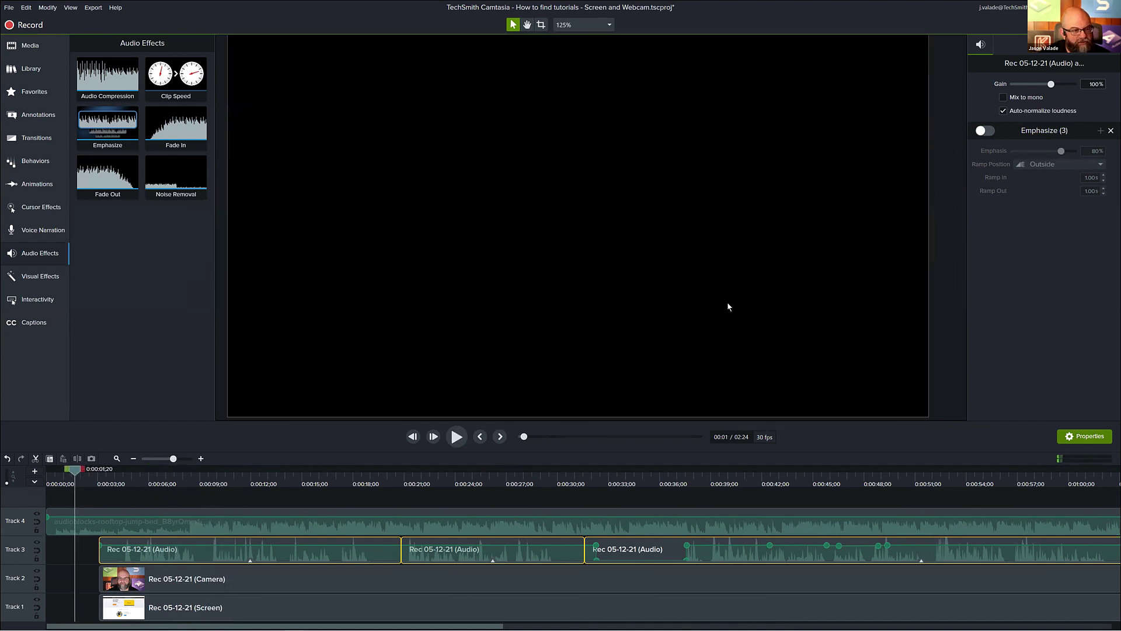
left_click(984, 131)
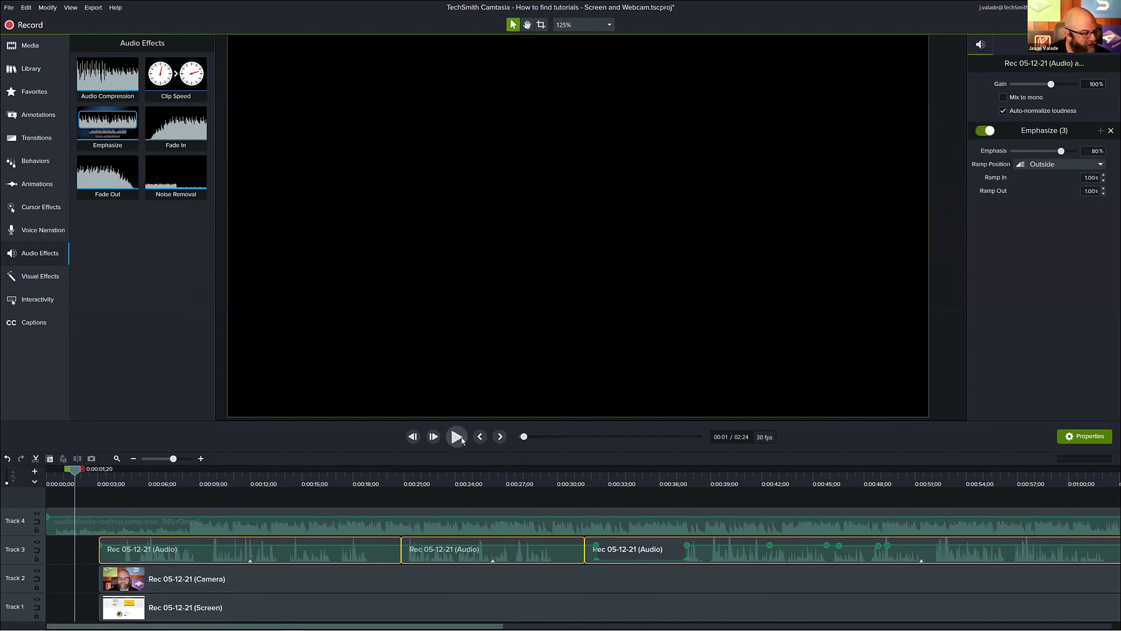
left_click(462, 440)
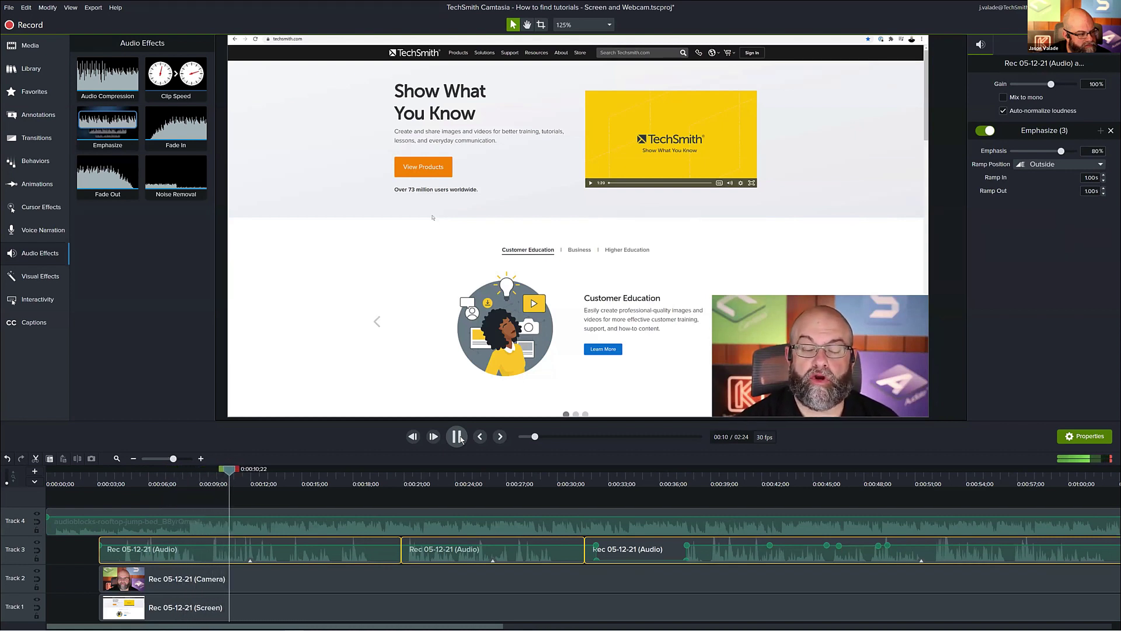
Stop the playback and browse the Music Tracks folder of the Camtasia 2021 library.
left_click(458, 437)
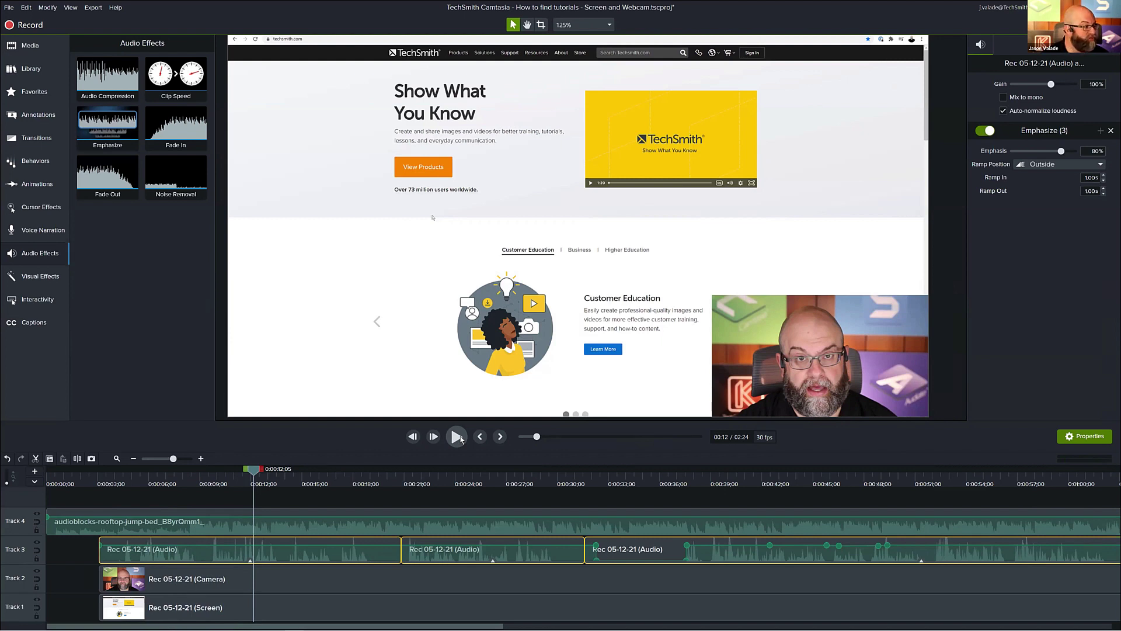
left_click(49, 71)
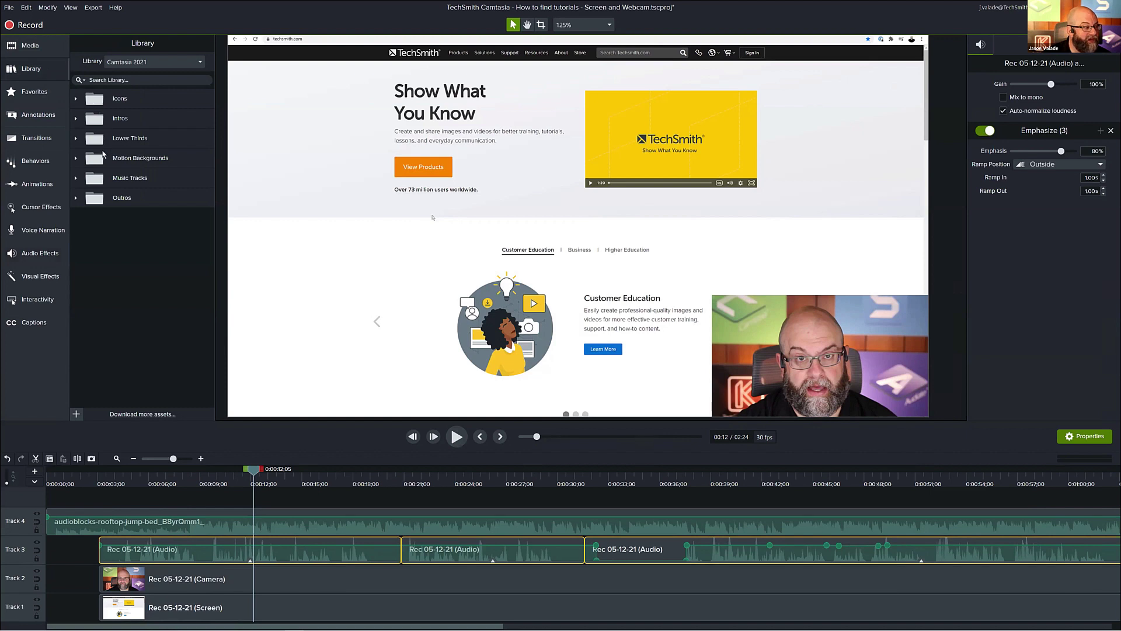
left_click(75, 179)
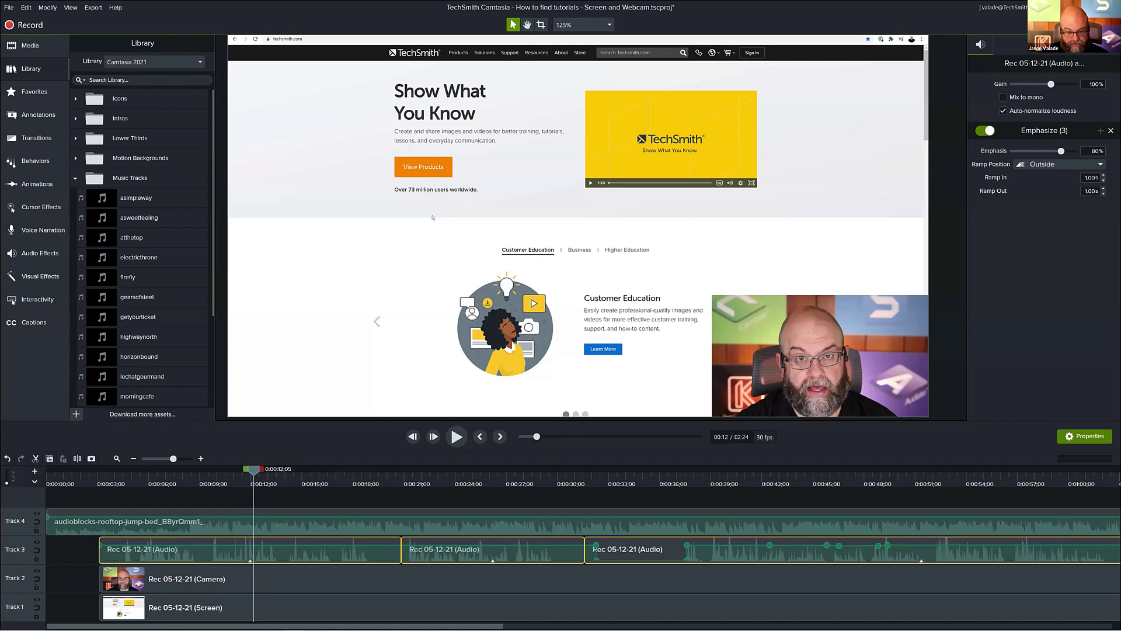
scroll(714, 274, "down", 1)
scroll(628, 315, "up", 1)
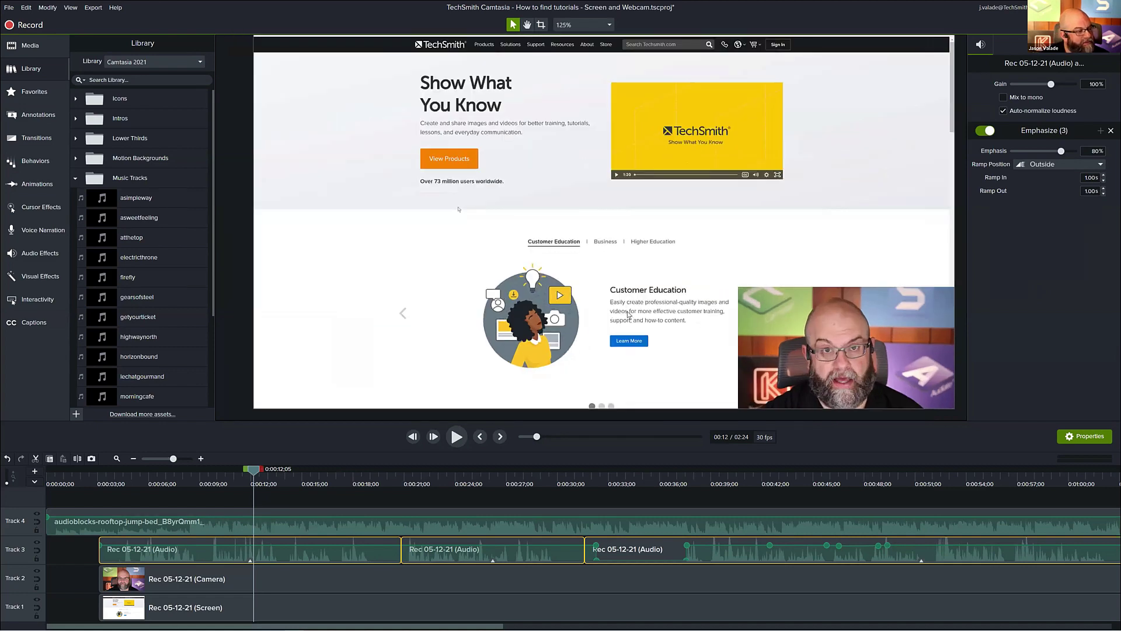
Review the audio effects and the voice narration recording options, clearing the timeline range selection and moving the playhead to 0:00:15;23.
left_click(35, 253)
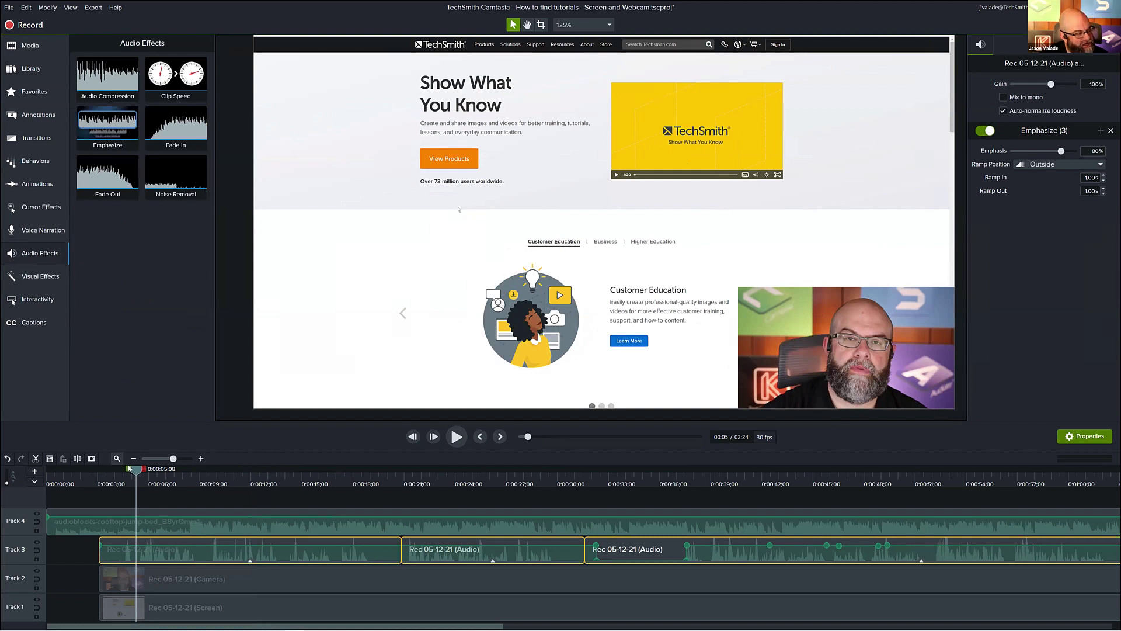
mouse_move(135, 474)
left_mouse_down()
mouse_move(108, 473)
mouse_move(121, 472)
left_mouse_up()
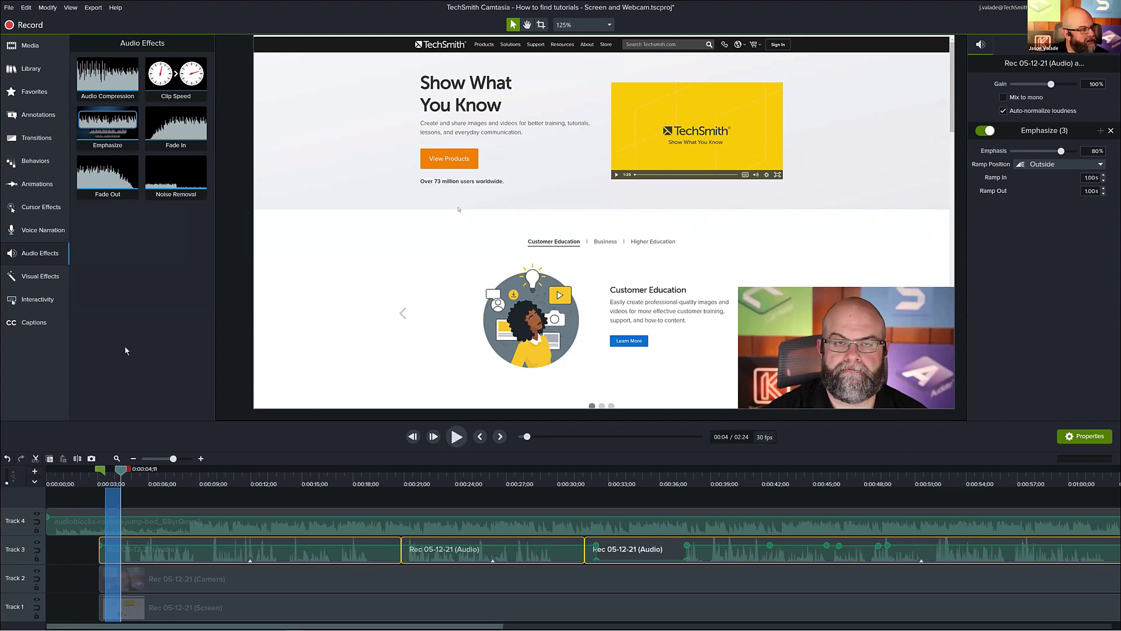
double_click(121, 471)
left_click(35, 231)
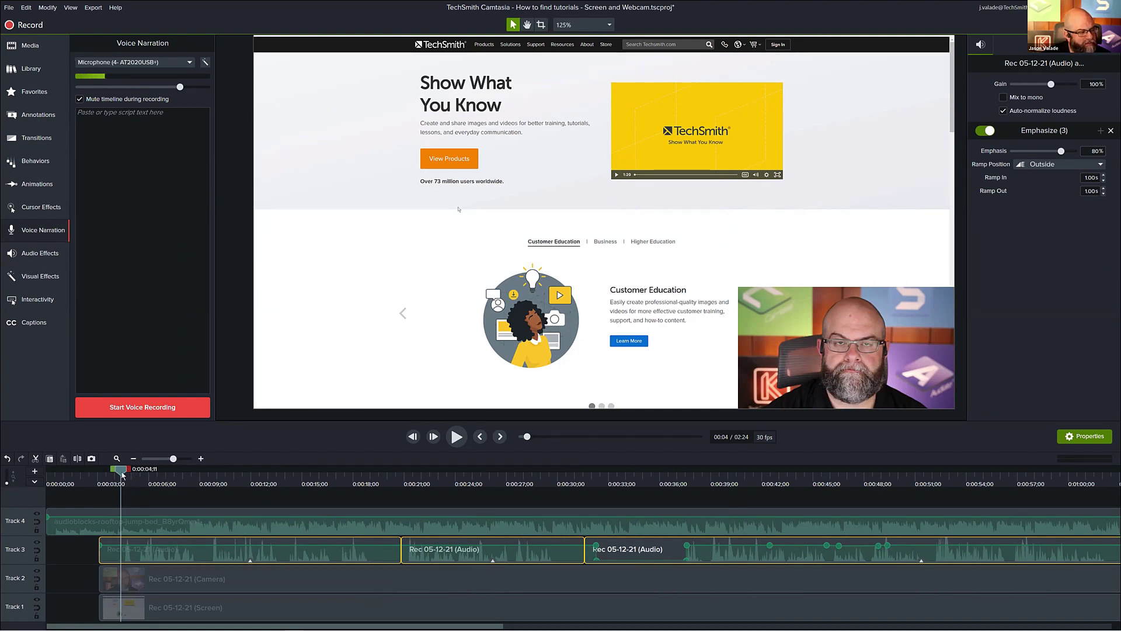
left_click_drag(178, 491, 314, 513)
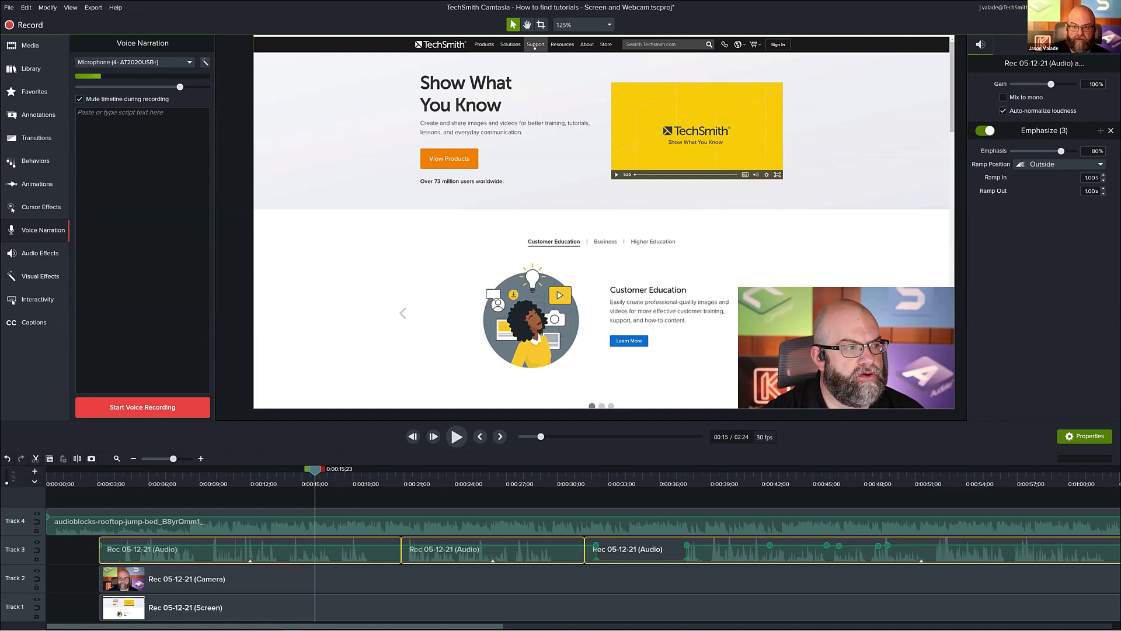
Undo the background music, narration effects and splits until Track 3 holds a single unsplit audio clip.
left_click(68, 548)
key("ctrl+z")
key("ctrl+z")
key("ctrl+z")
key("ctrl+z")
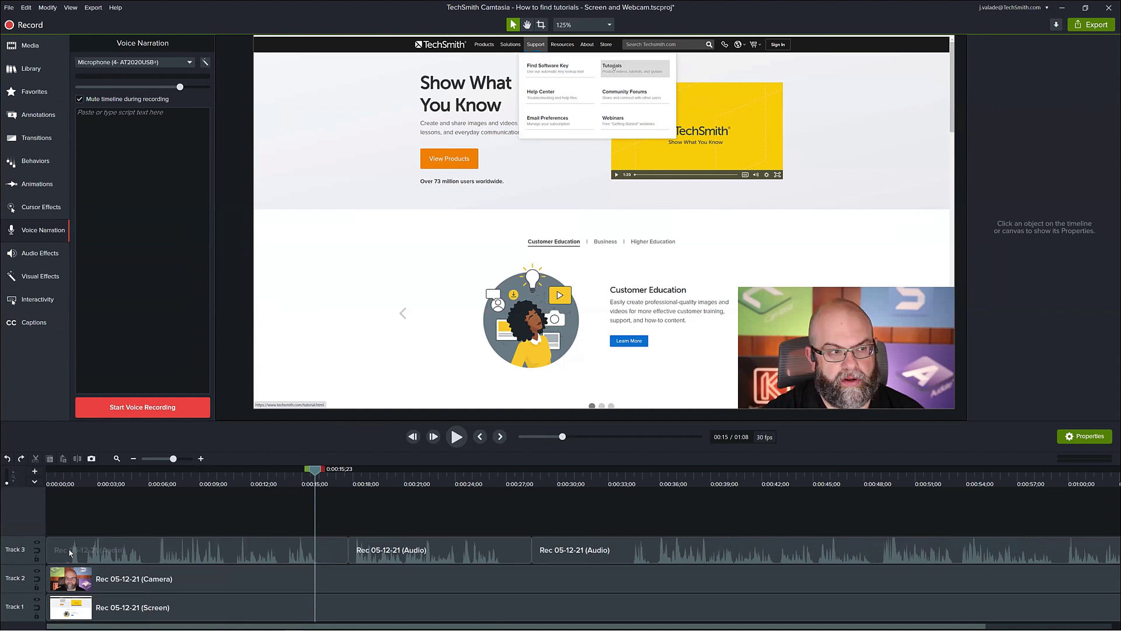
key("ctrl+z")
key("ctrl+z")
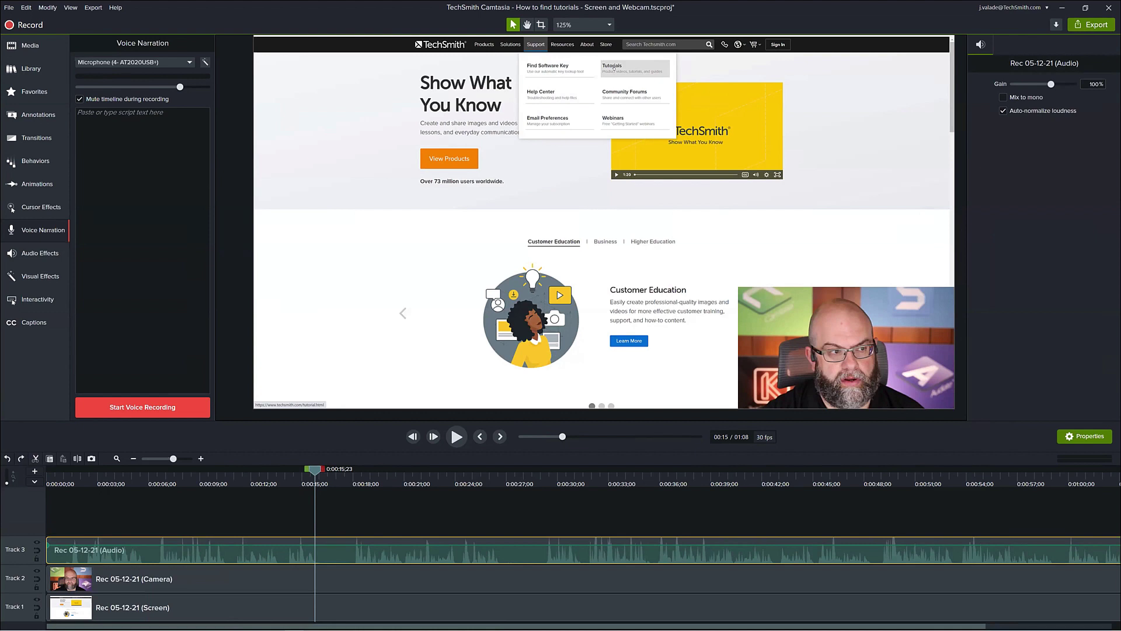
Browse the library's music tracks and the imported media in the Media Bin, and deselect the Track 3 audio clip.
left_click(31, 68)
scroll(122, 193, "down", 1)
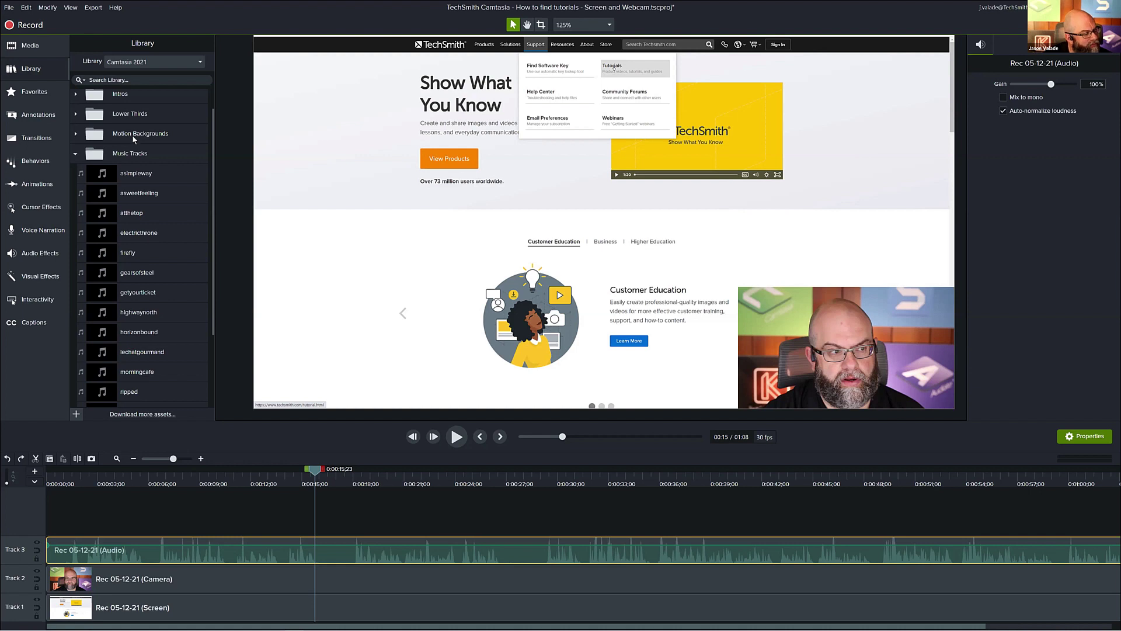
left_click(29, 45)
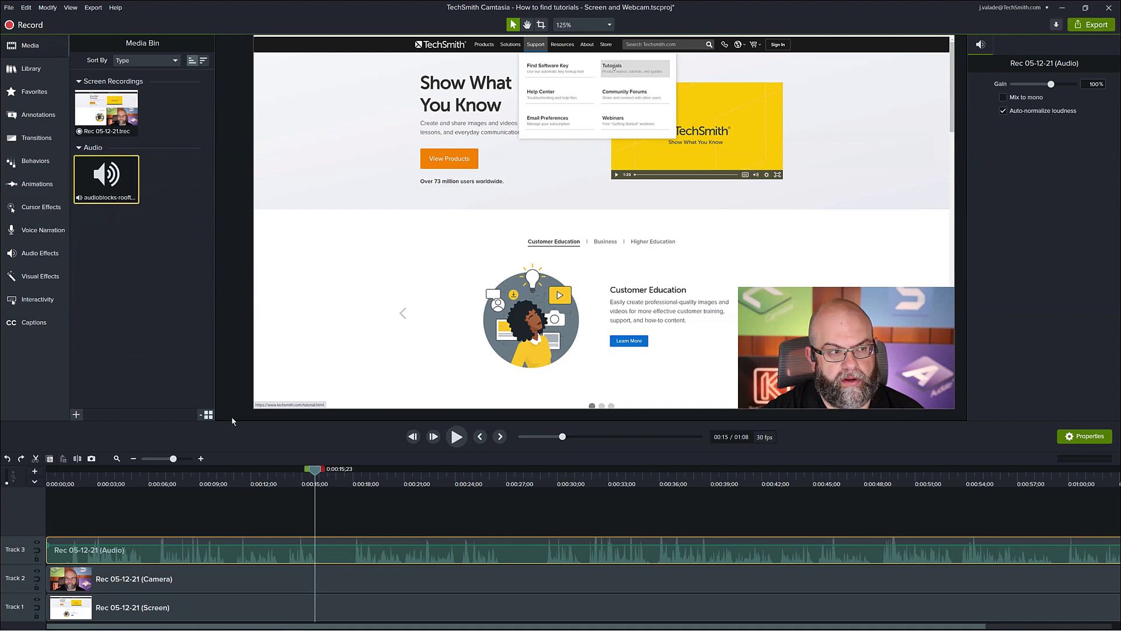
left_click(261, 501)
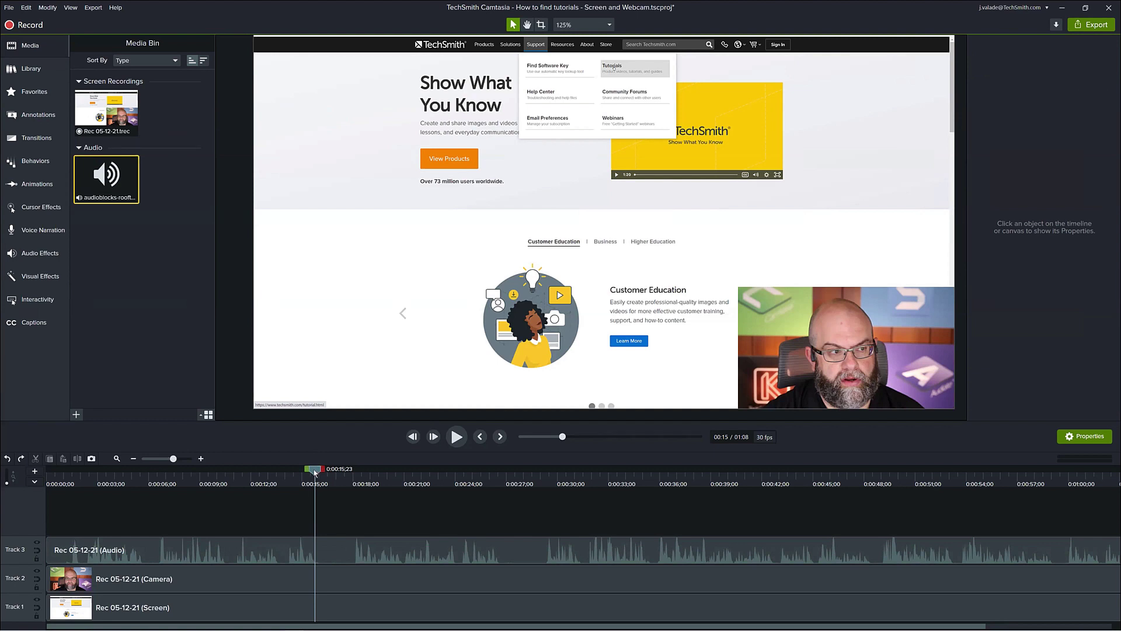
Mark the timeline range from about 0:00:24;09 to 0:00:26;24, play it, and clear the range at 0:00:19;12.
left_click_drag(314, 471, 460, 478)
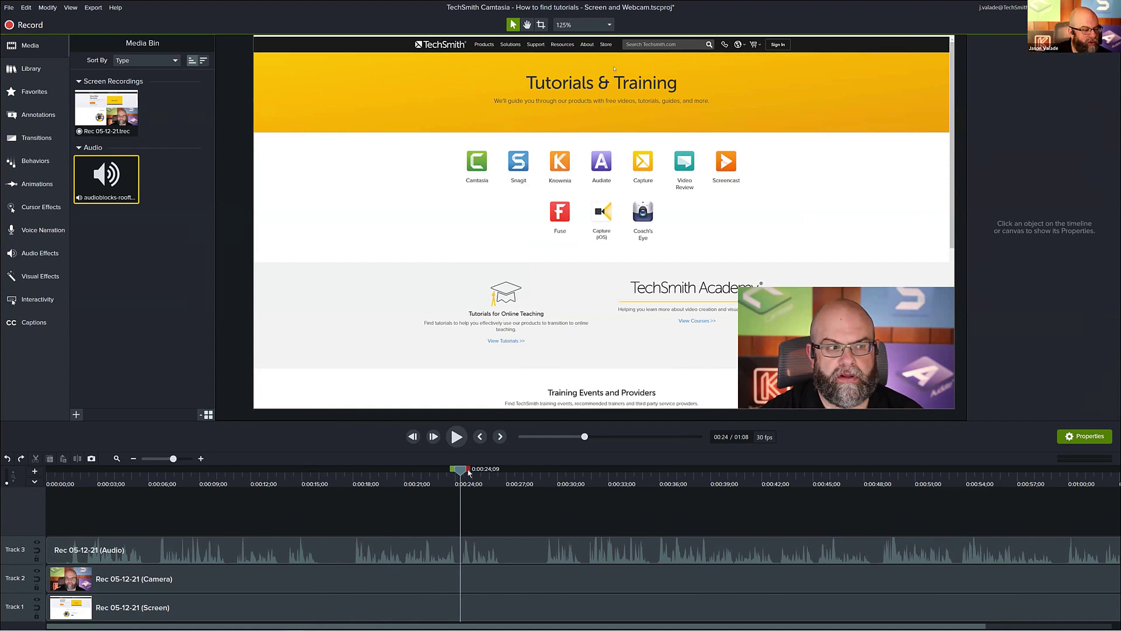
left_click_drag(468, 473, 511, 483)
left_click(525, 552)
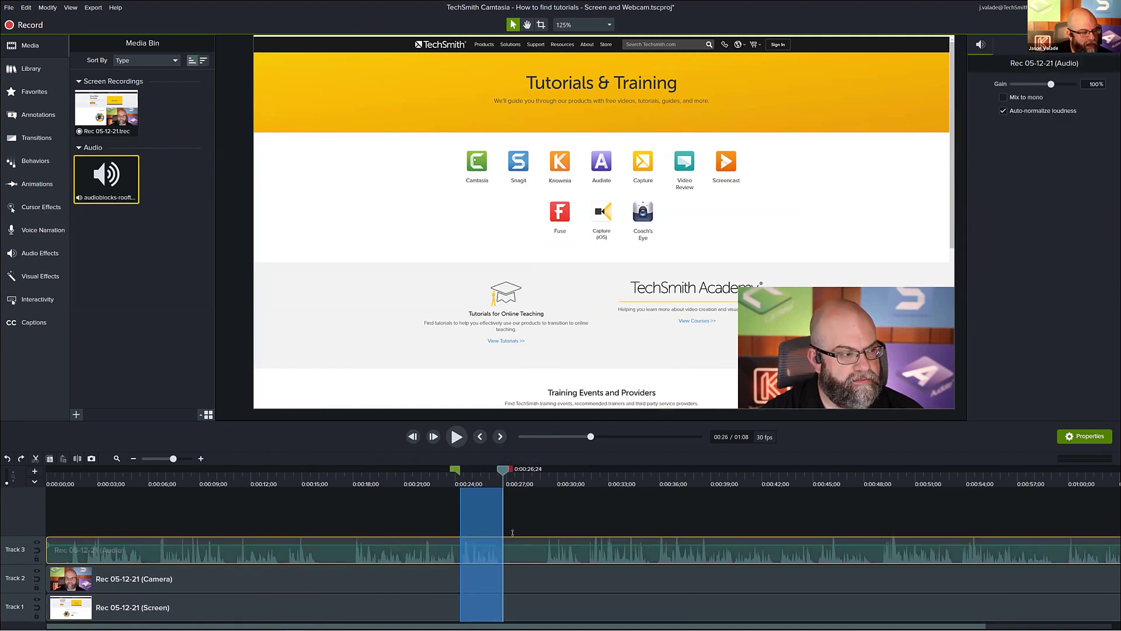
left_click_drag(503, 472, 464, 484)
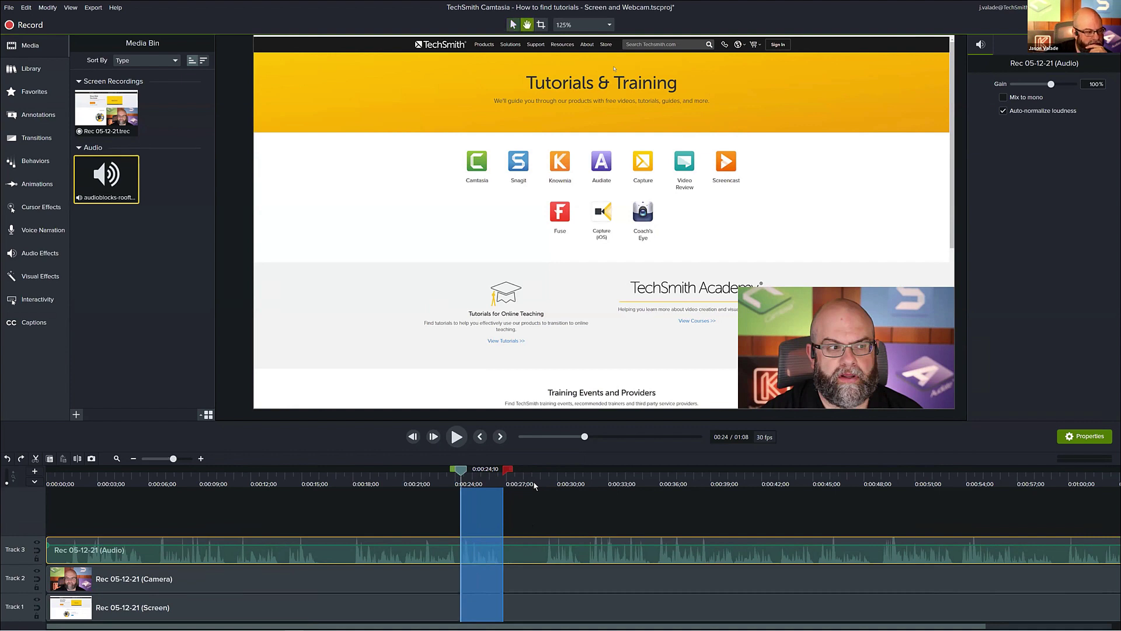
key("space")
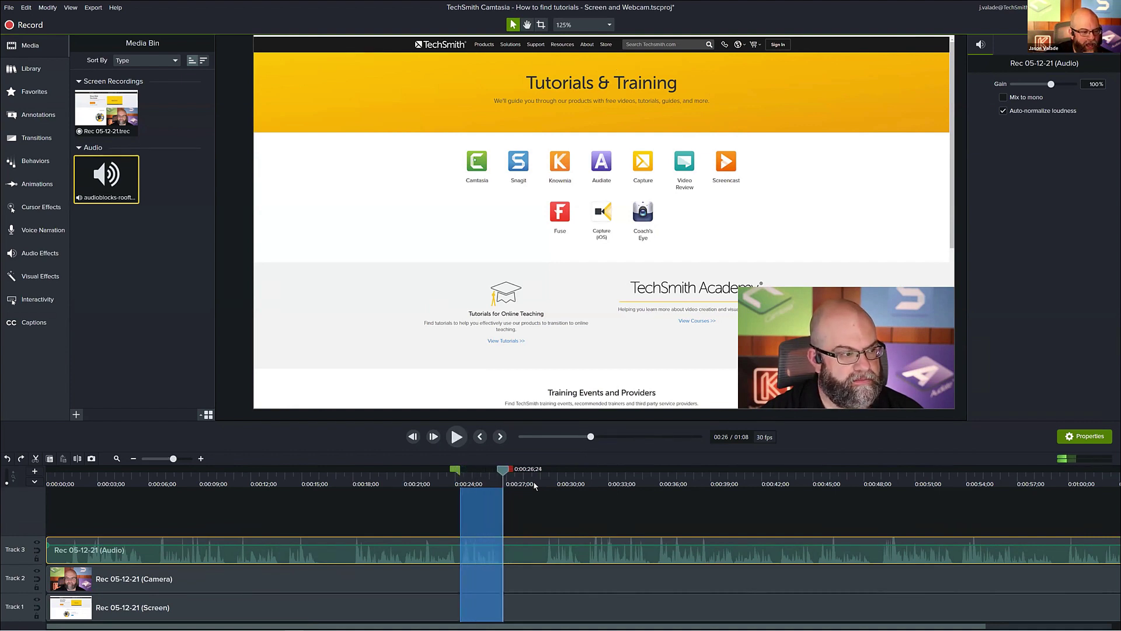
left_click(376, 482)
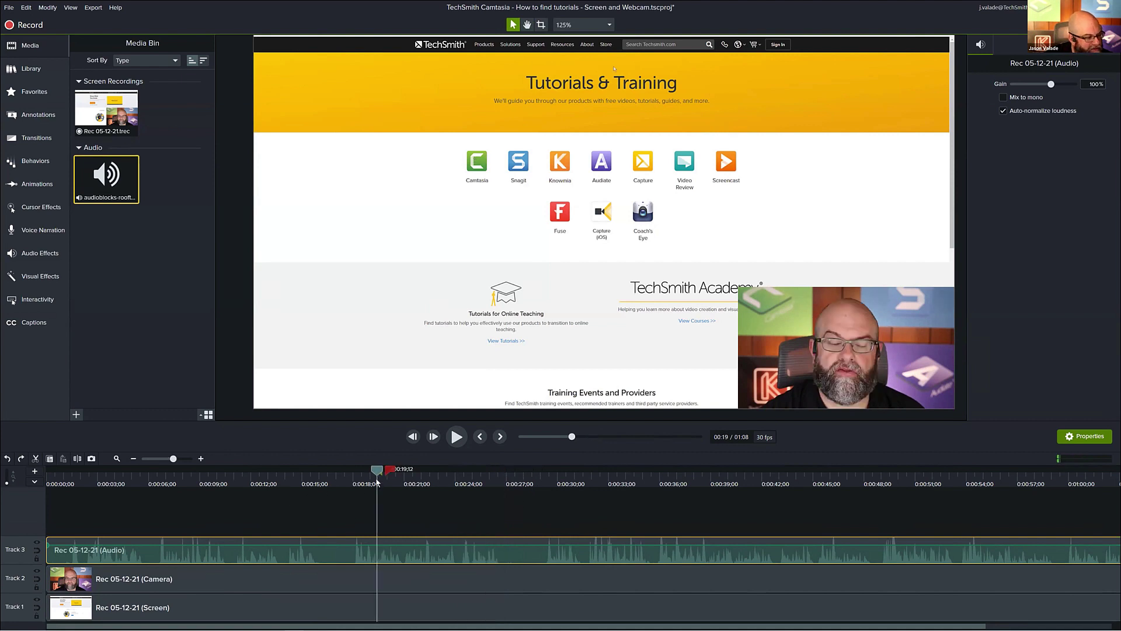
Mark a short range ending at about 0:00:26;16 in the enlarged waveform, play it, and return the playhead to 0:00:19;05.
left_click(200, 458)
left_click(201, 458)
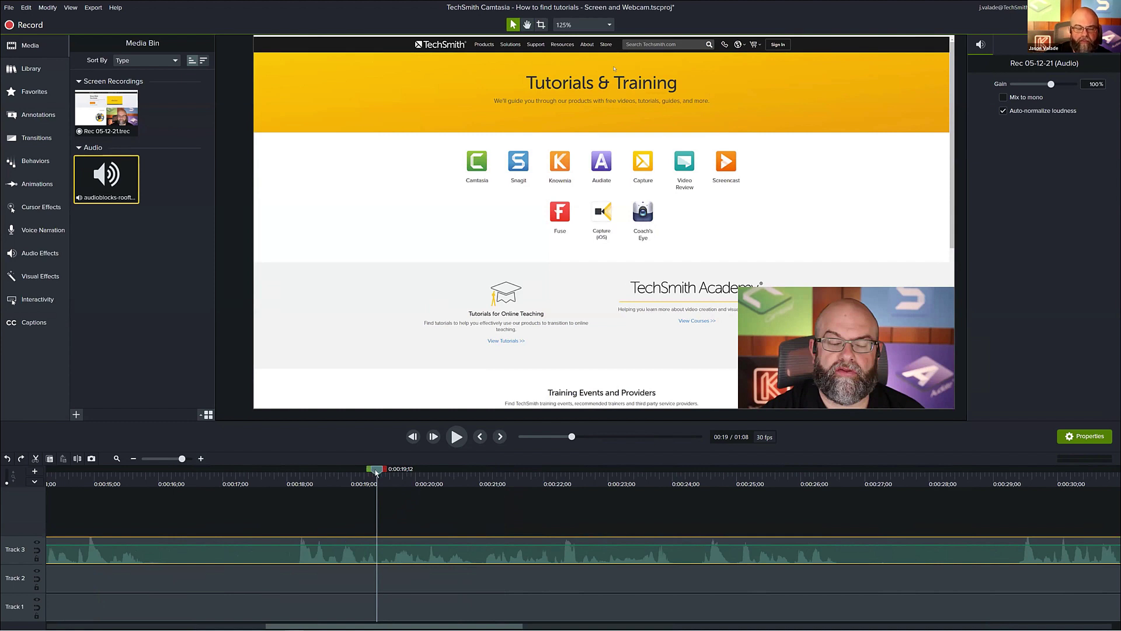
left_click_drag(377, 473, 824, 518)
left_click_drag(834, 471, 841, 474)
key("space")
key("space")
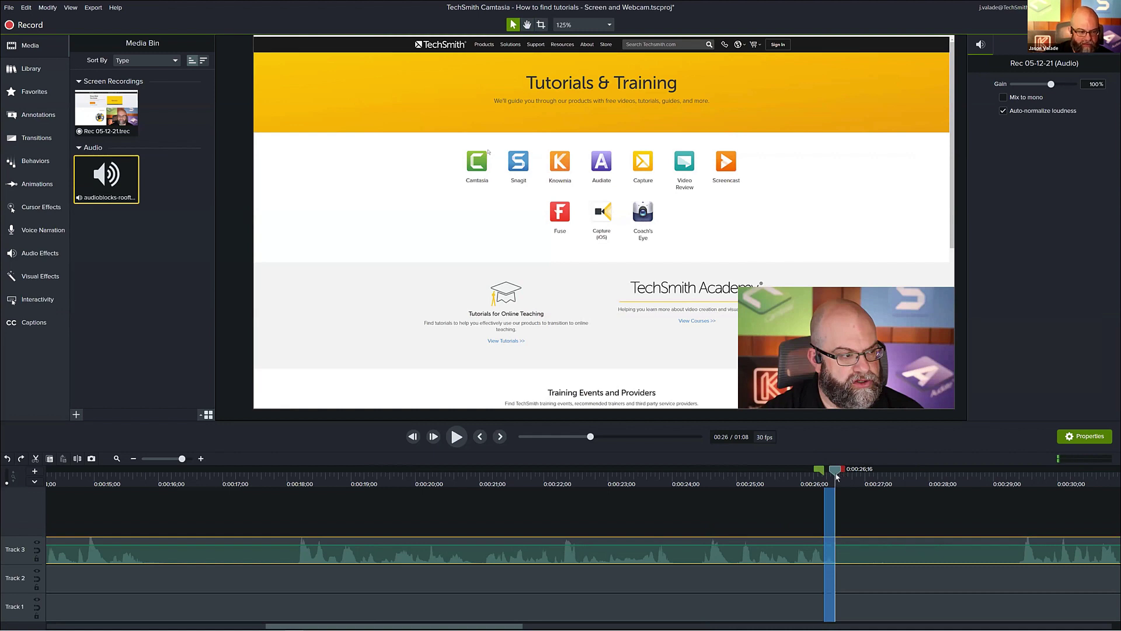
left_click(841, 474)
left_click_drag(822, 470, 840, 472)
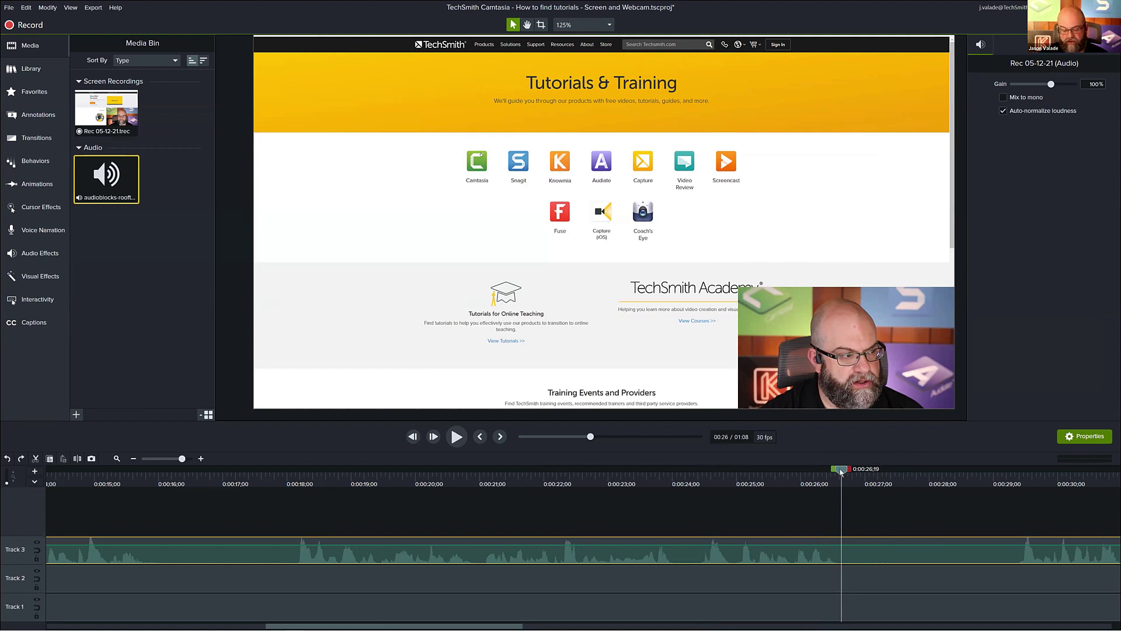
left_click(362, 484)
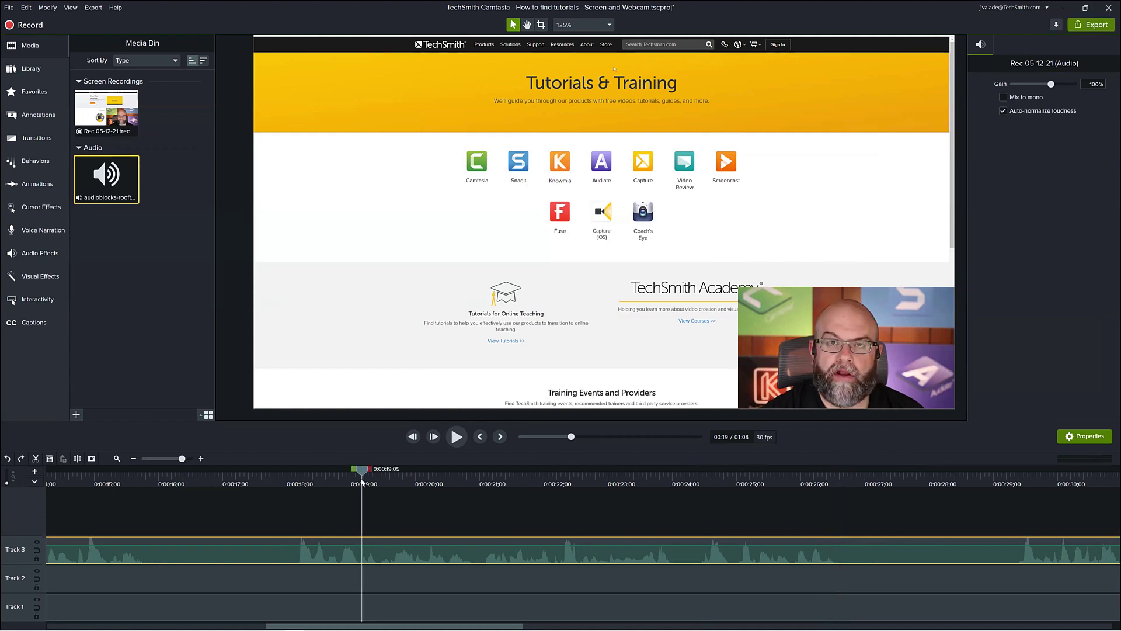
Open the Track 3 narration clip for editing in Audiate and play the transcribed audio from the start to about 10 seconds.
left_click(133, 458)
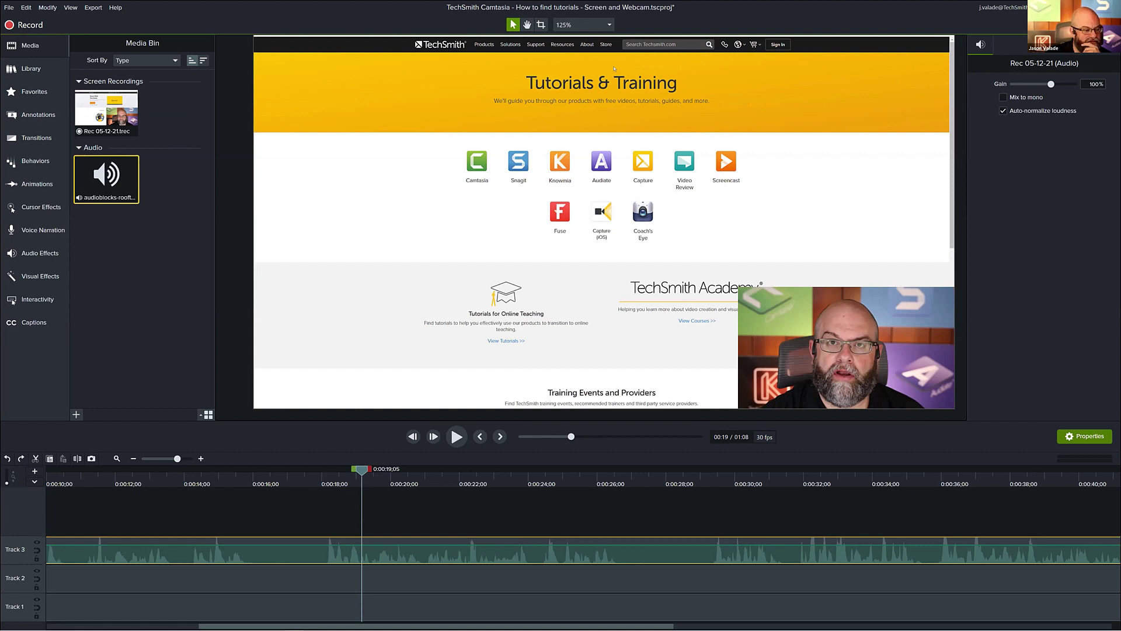
left_click(117, 459)
left_click(343, 530)
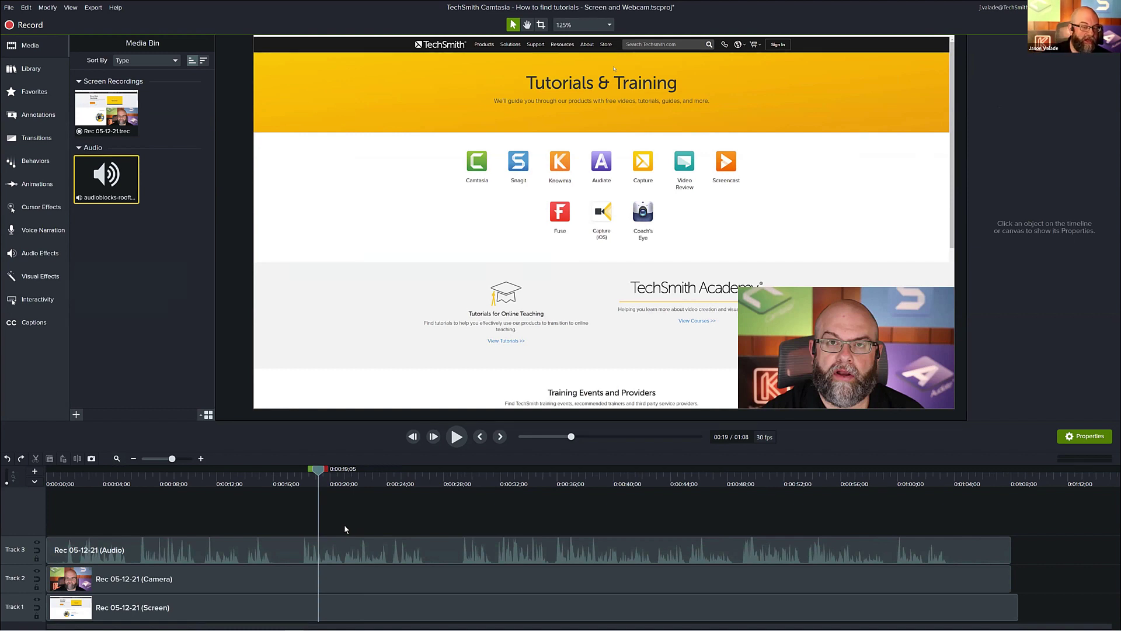
left_click(385, 546)
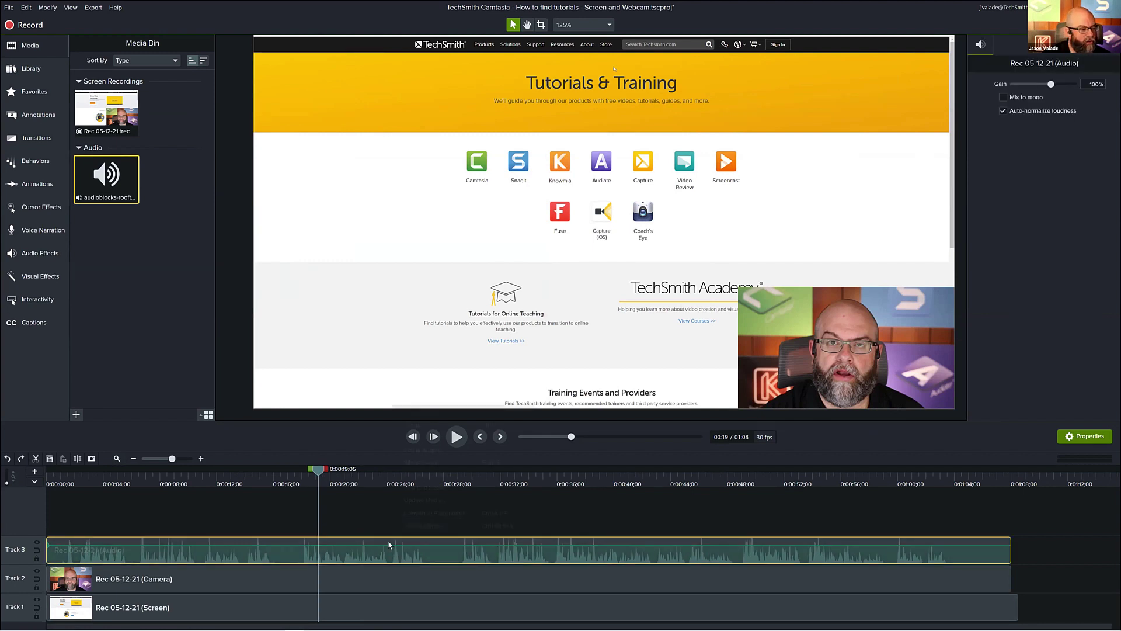
right_click(390, 545)
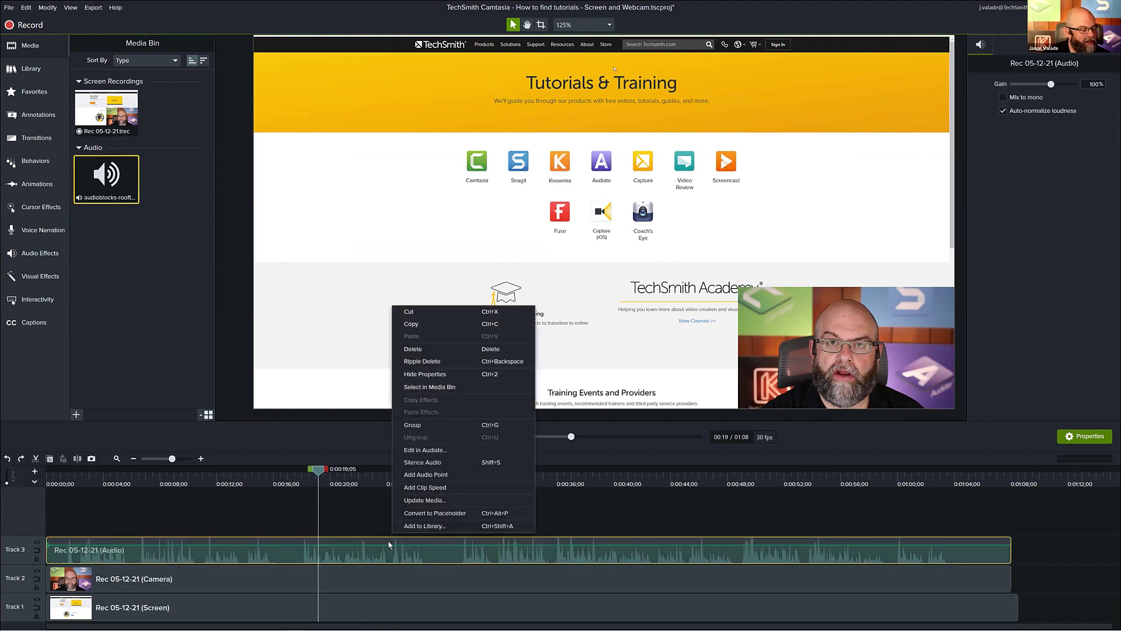
left_click(445, 455)
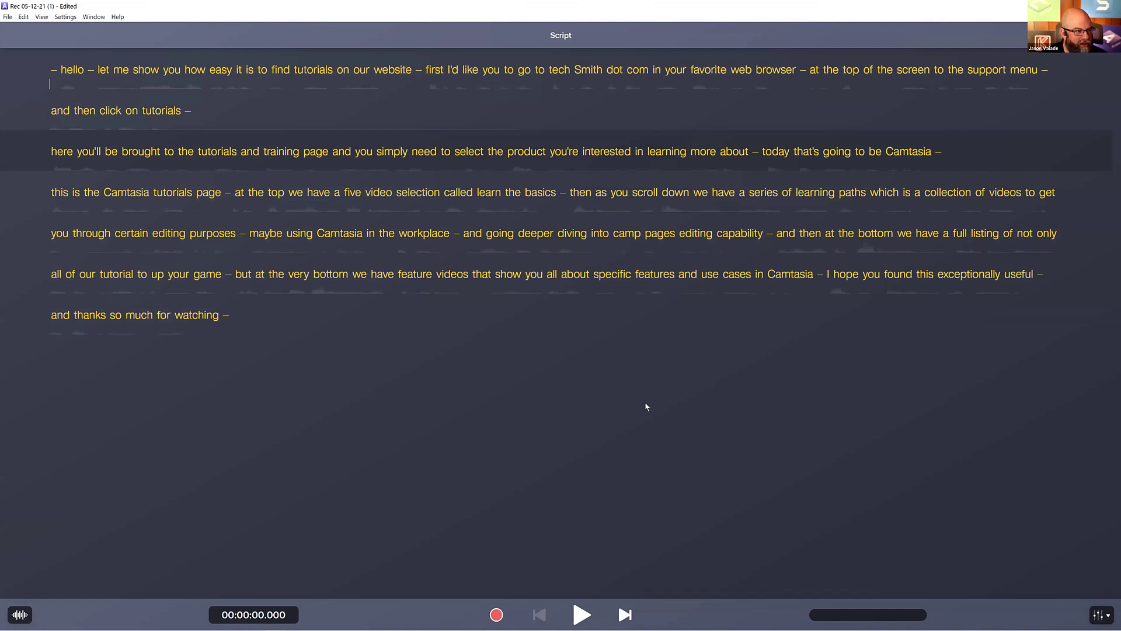
left_click(582, 616)
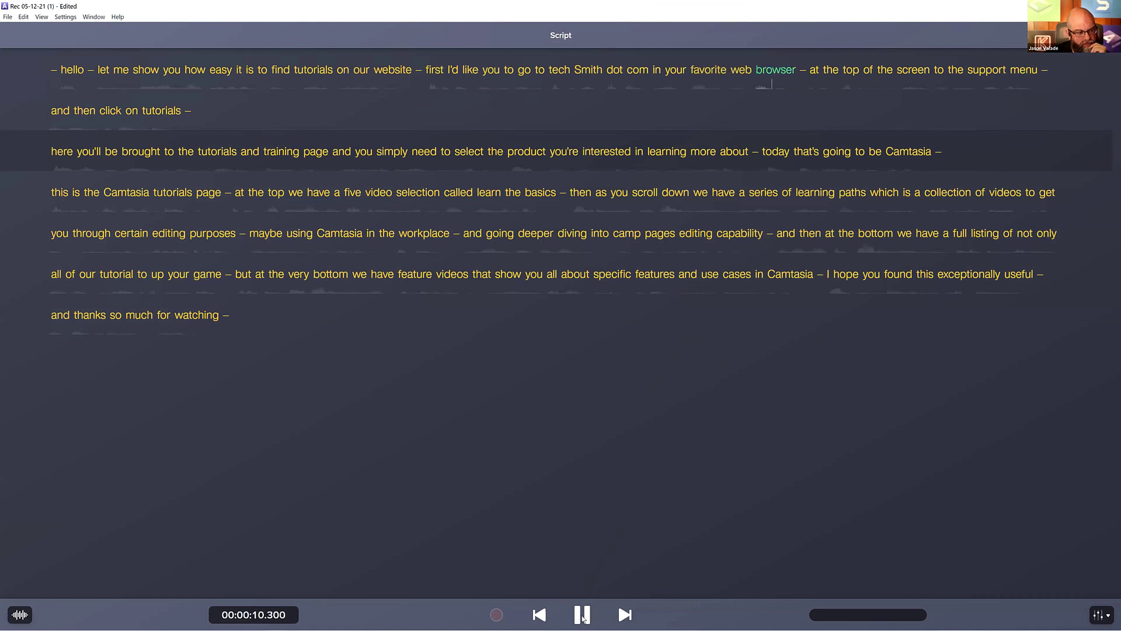
left_click(582, 614)
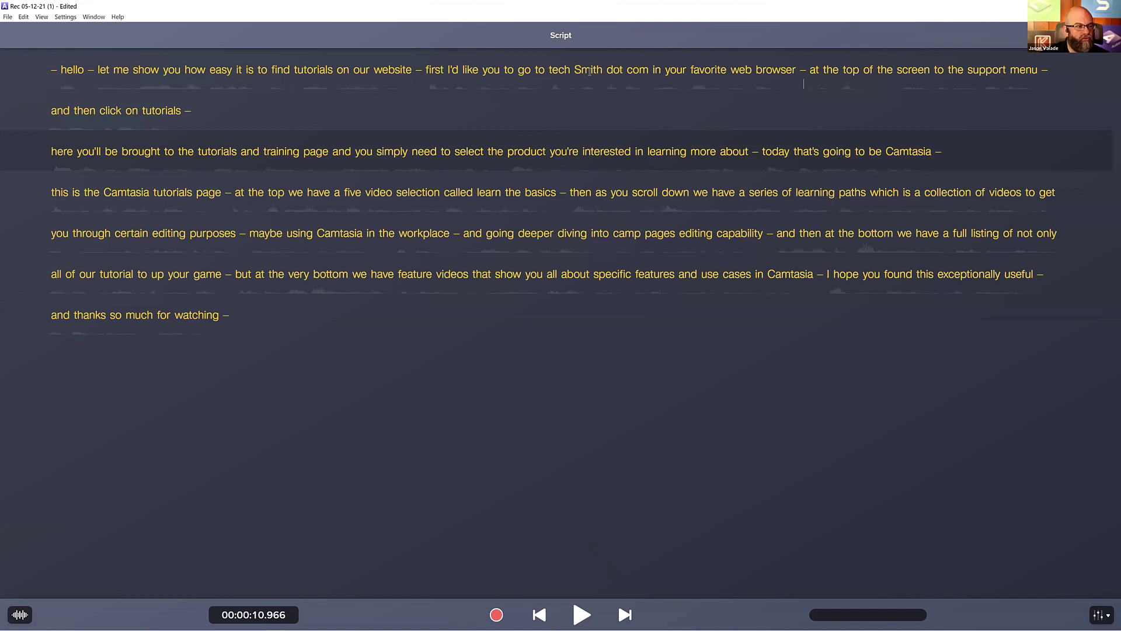
Combine the transcript words "tech Smith" into the custom word "TechSmith".
left_click_drag(547, 71, 596, 72)
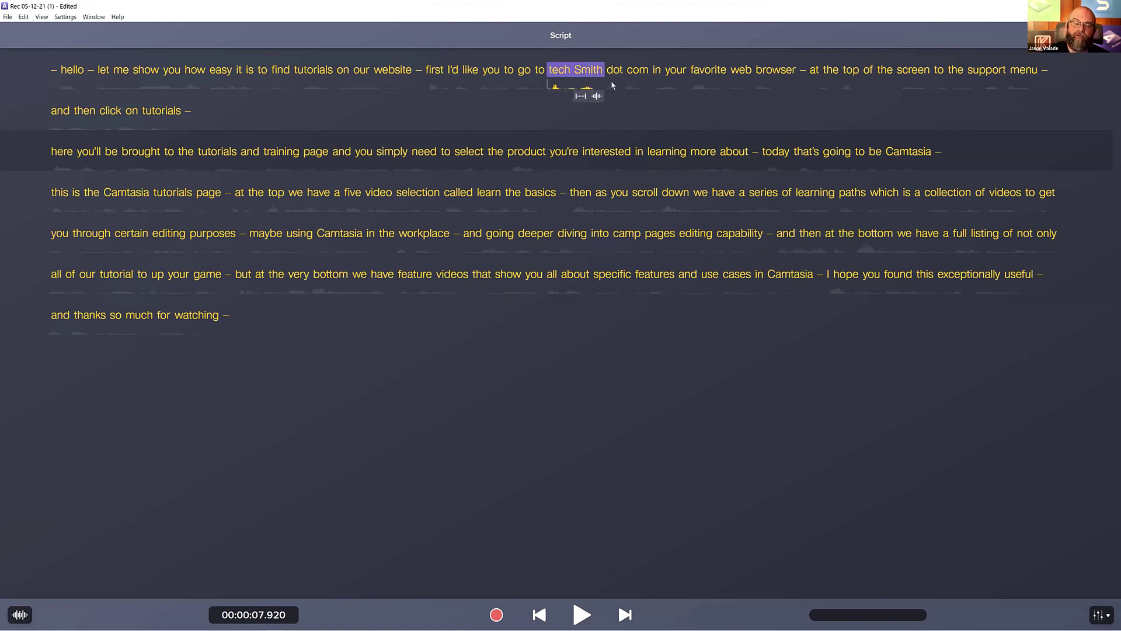
right_click(566, 71)
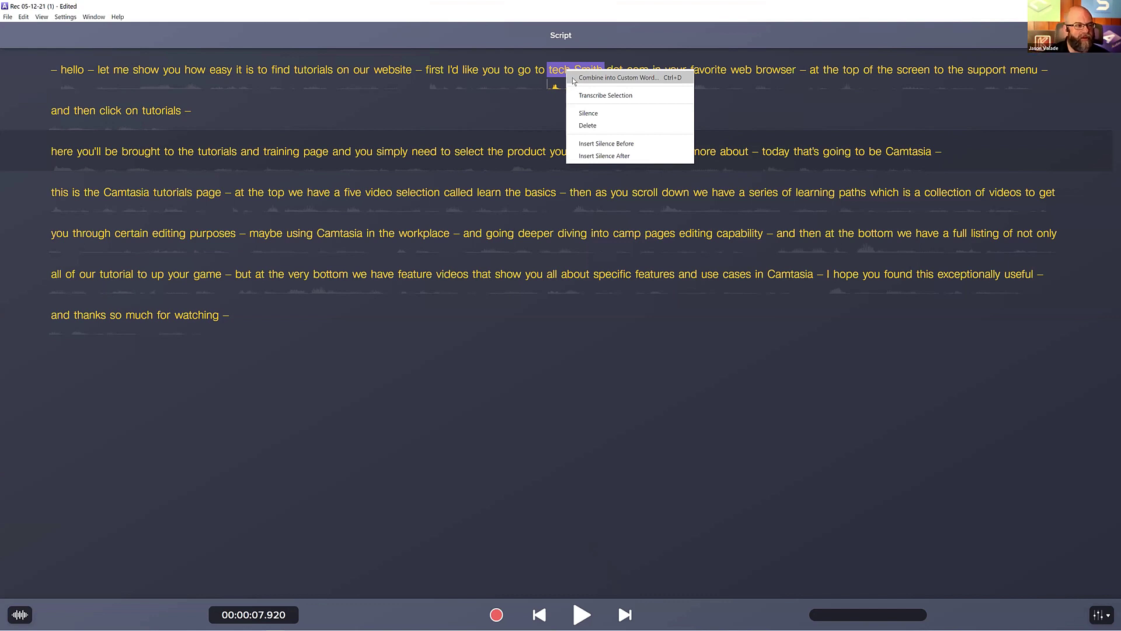
left_click(574, 79)
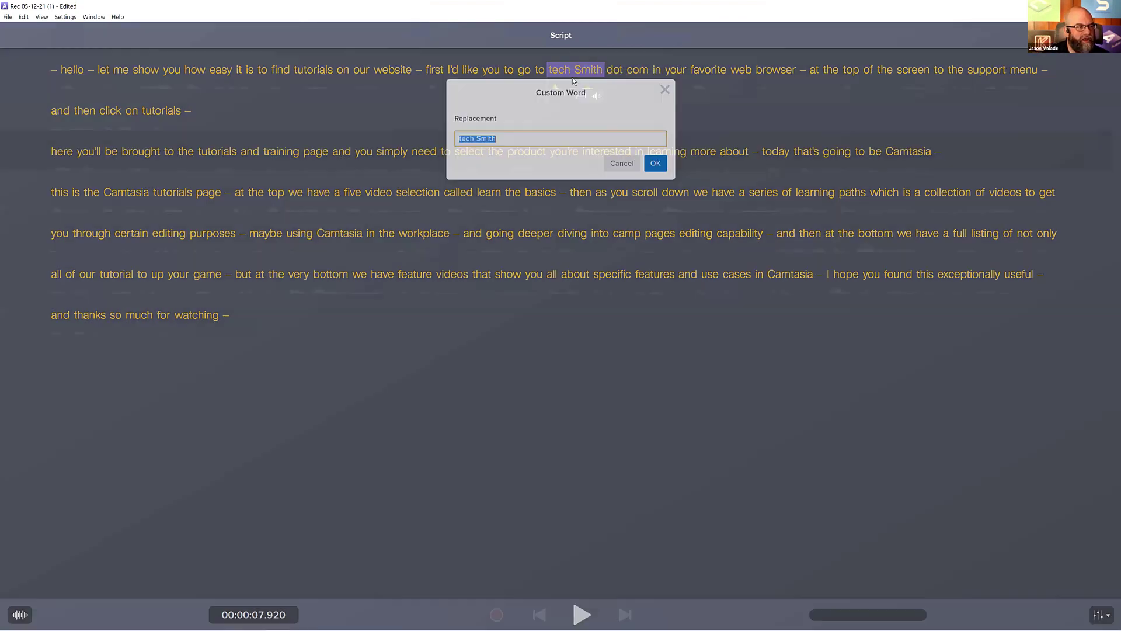
type("TechSMith")
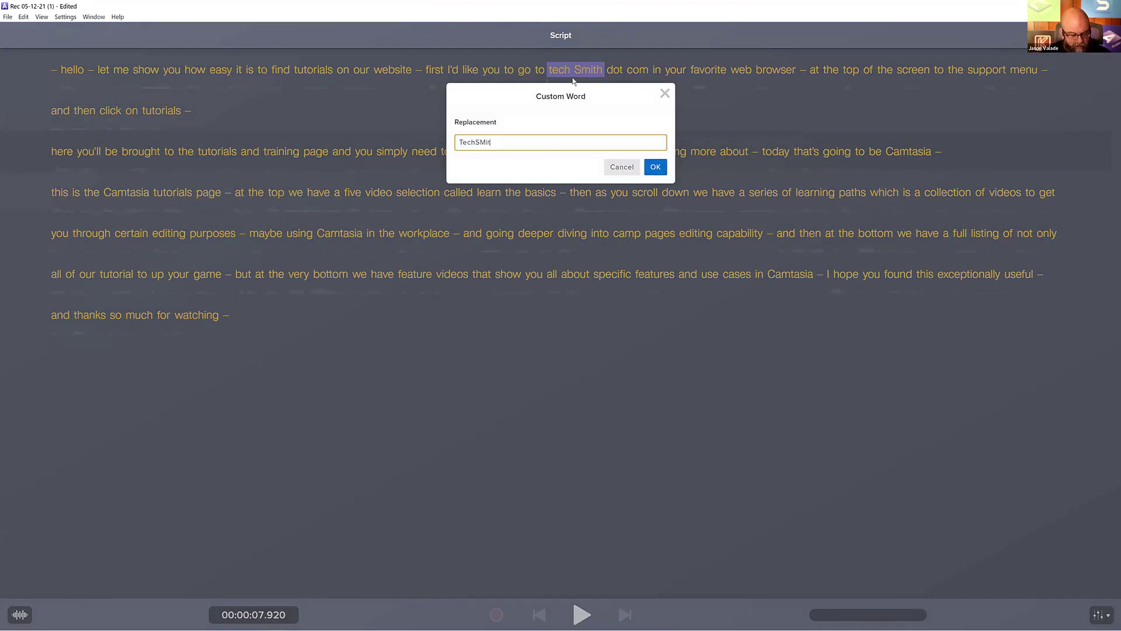
key("Left")
key("Left")
key("Left")
key("BackSpace")
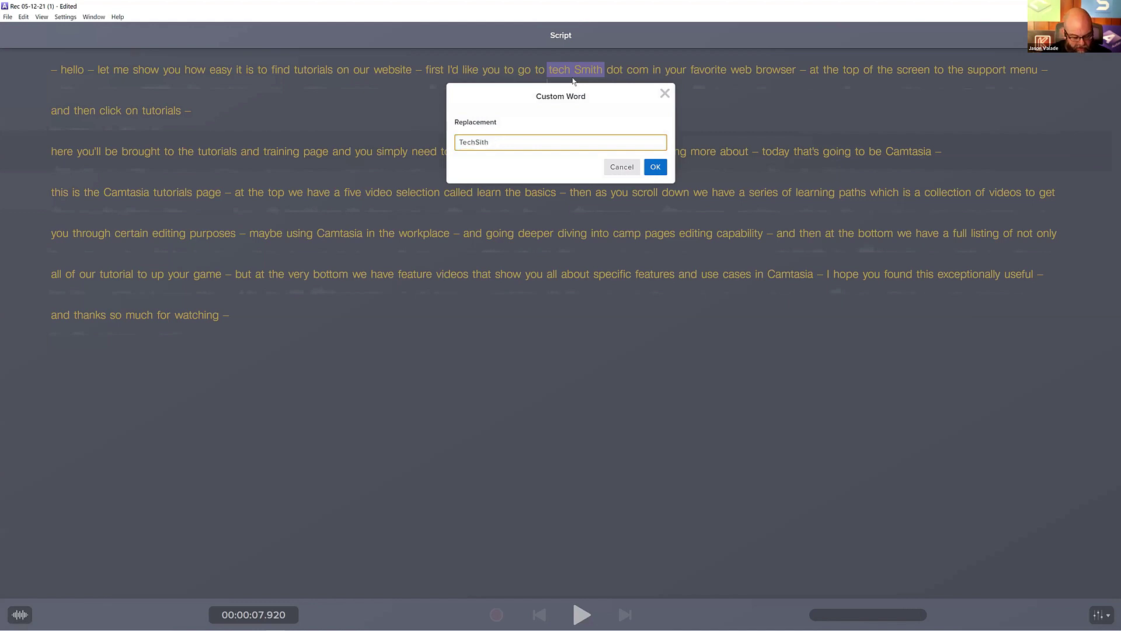
type("m")
key("End")
key("Return")
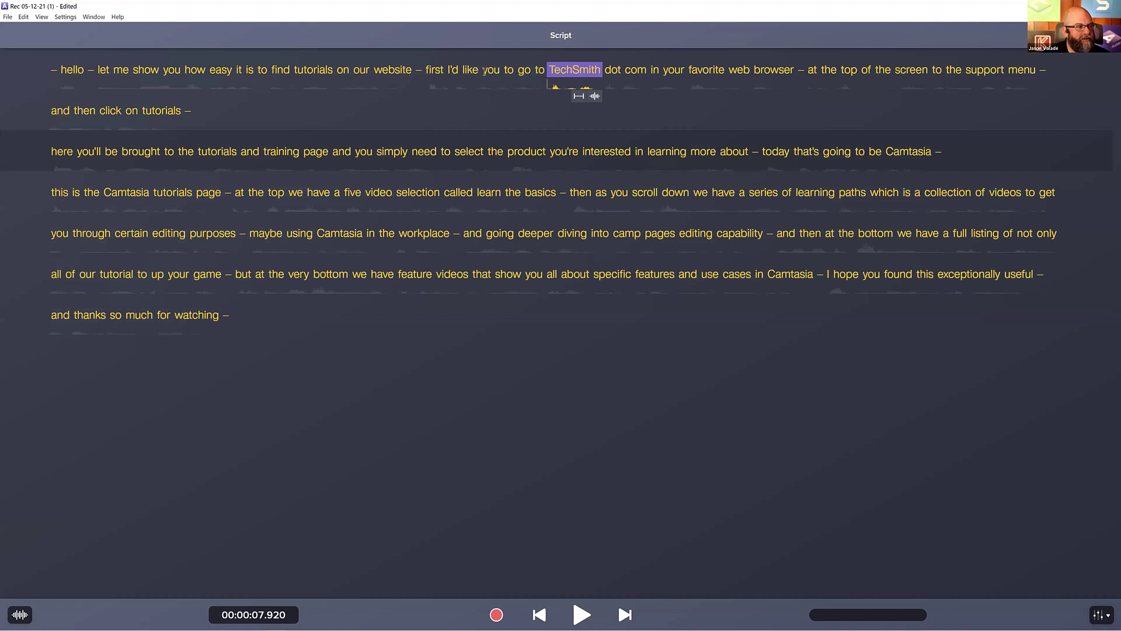
Play the narration from the word "you" in the first sentence to about 10.9 seconds.
left_click(484, 71)
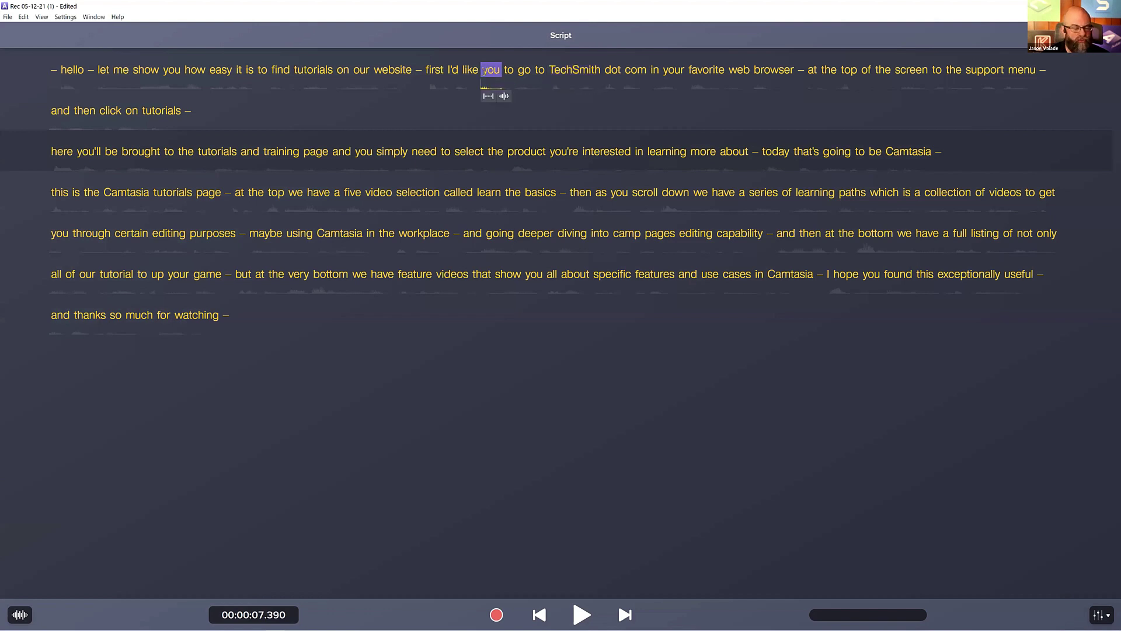
key("space")
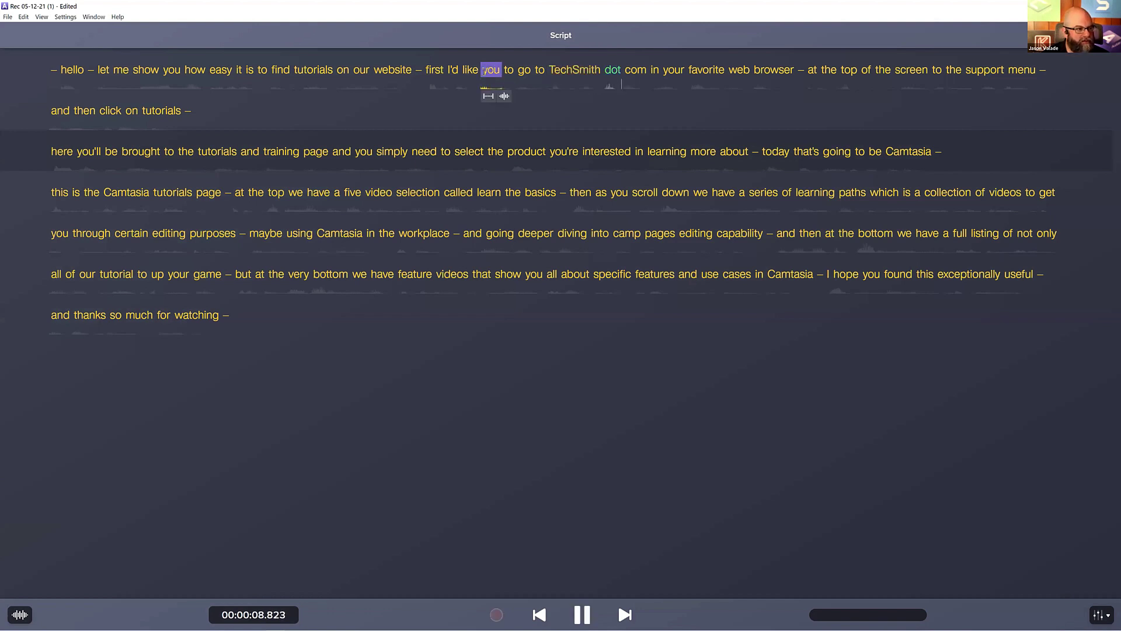
key("space")
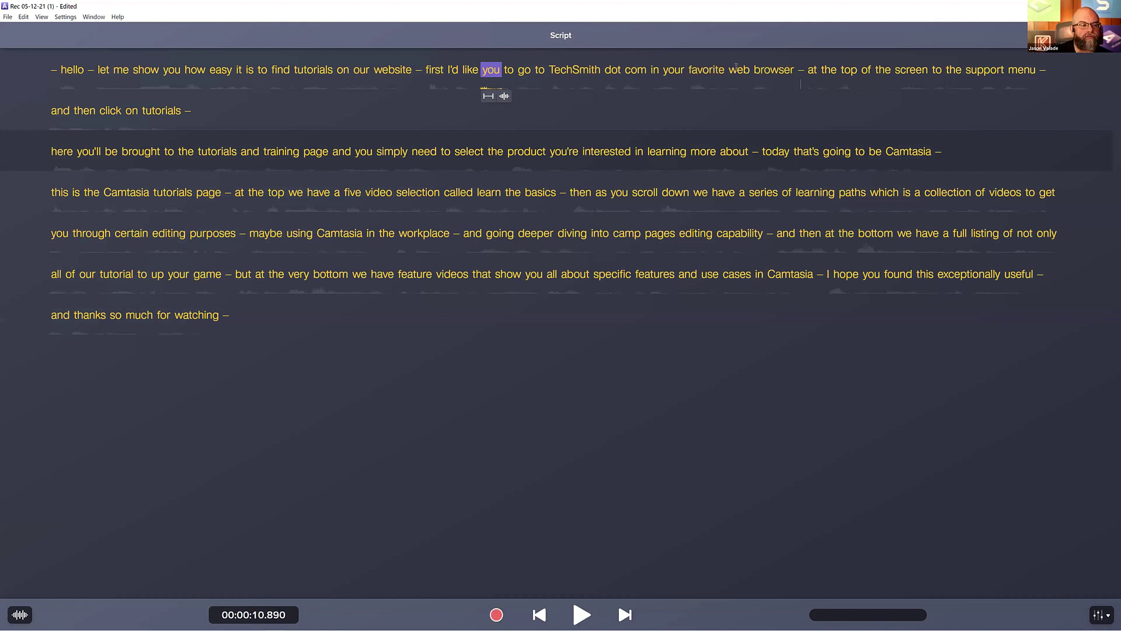
left_click(739, 70)
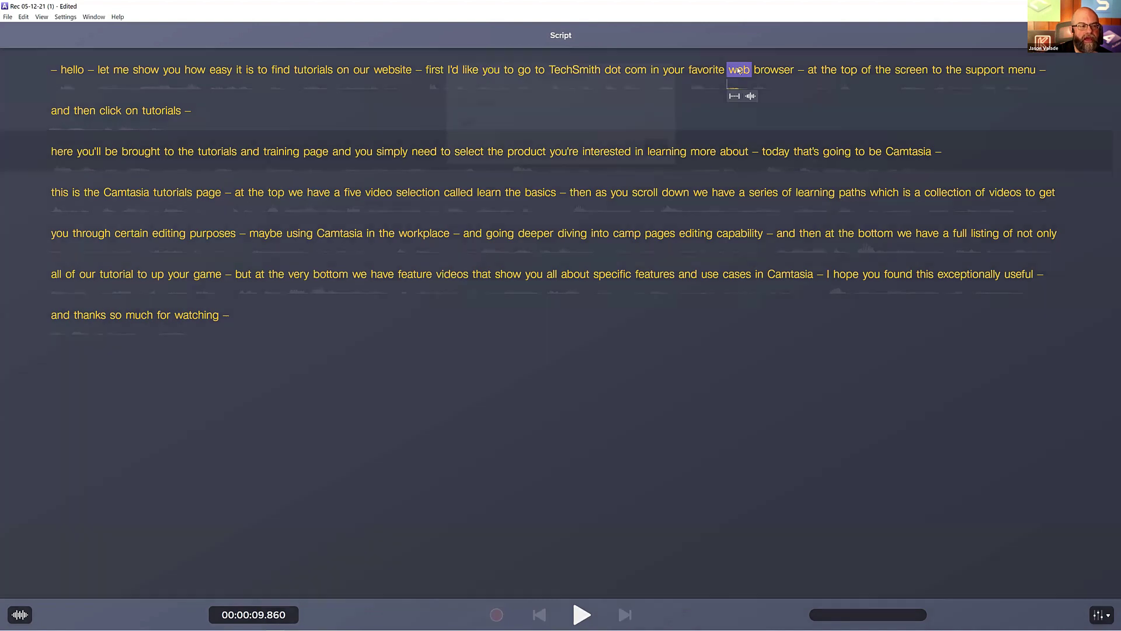
double_click(738, 70)
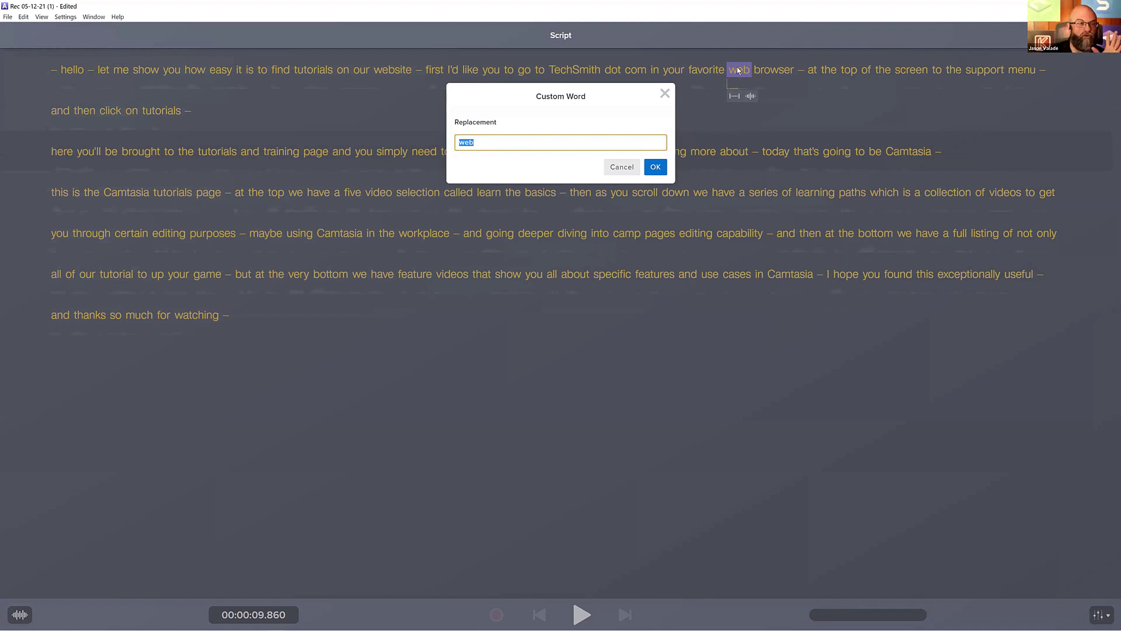
left_click(662, 95)
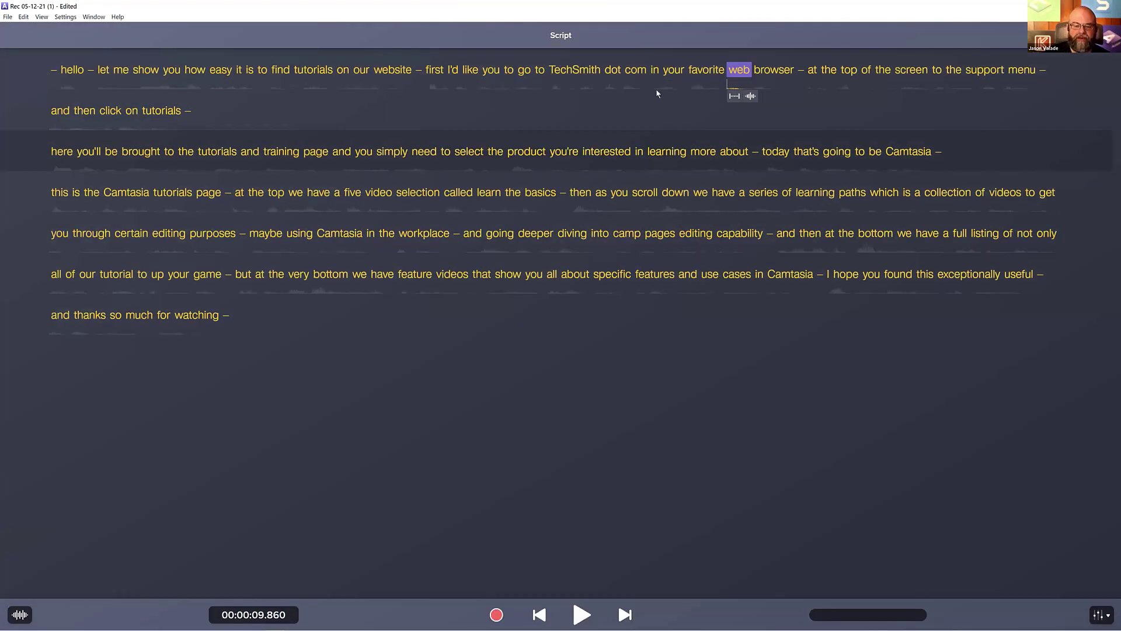
key("Down")
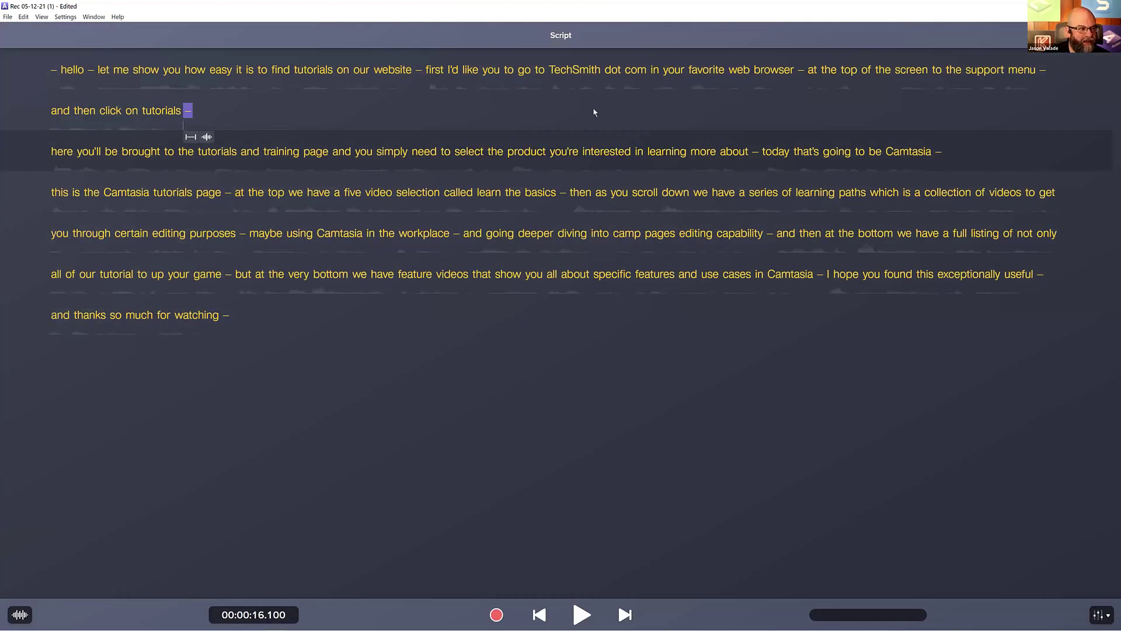
Review the word options, such as alternative words, silence and deletion, for "website" and "product" in the transcript.
right_click(395, 71)
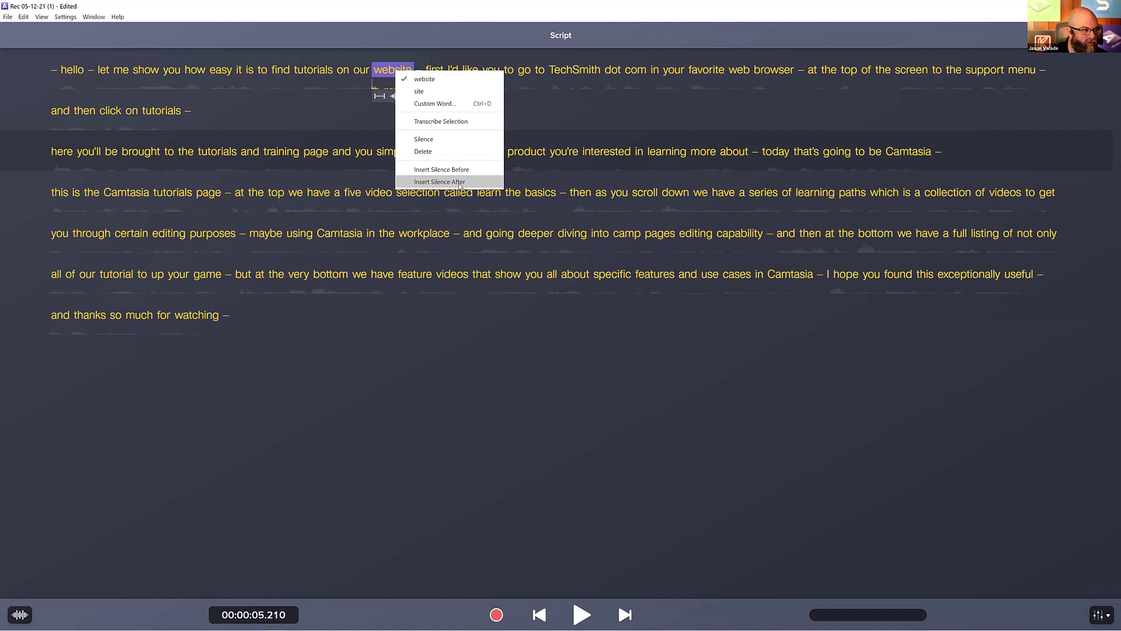
left_click(540, 150)
left_click(540, 150)
right_click(541, 152)
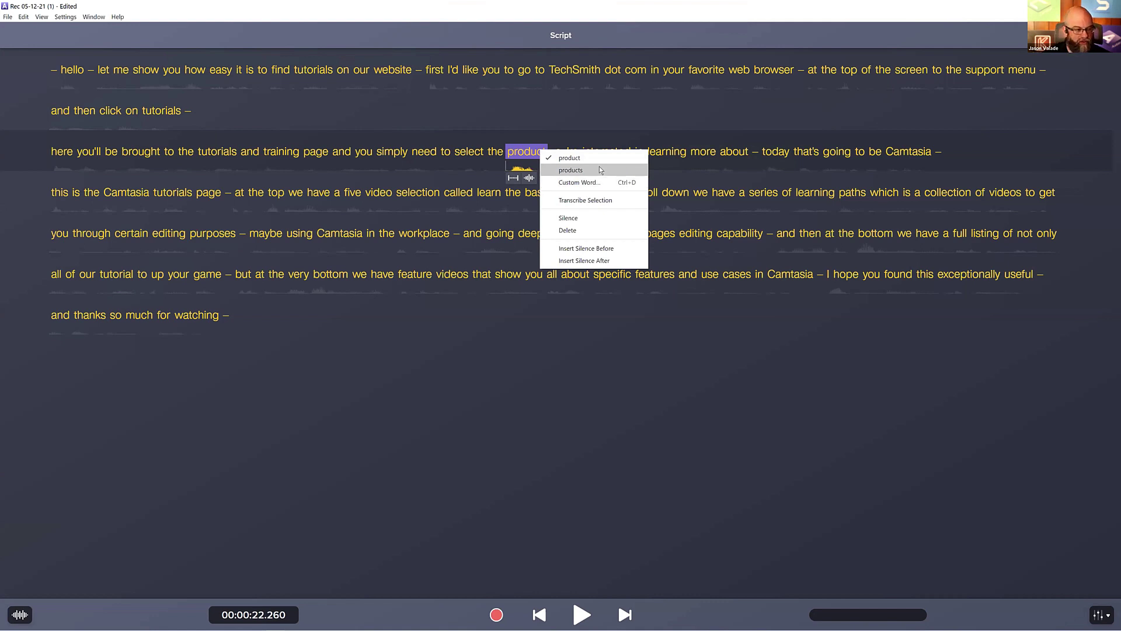
left_click(606, 126)
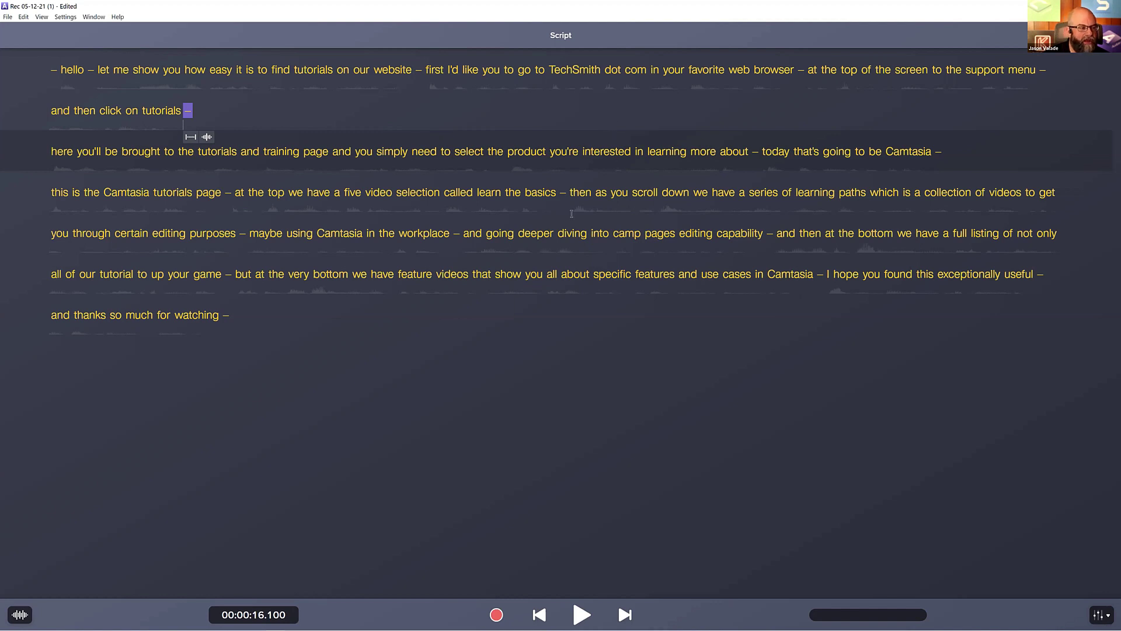
Show the Waveform Editor and play the narration from "maybe" to just after "capability".
left_click(521, 322)
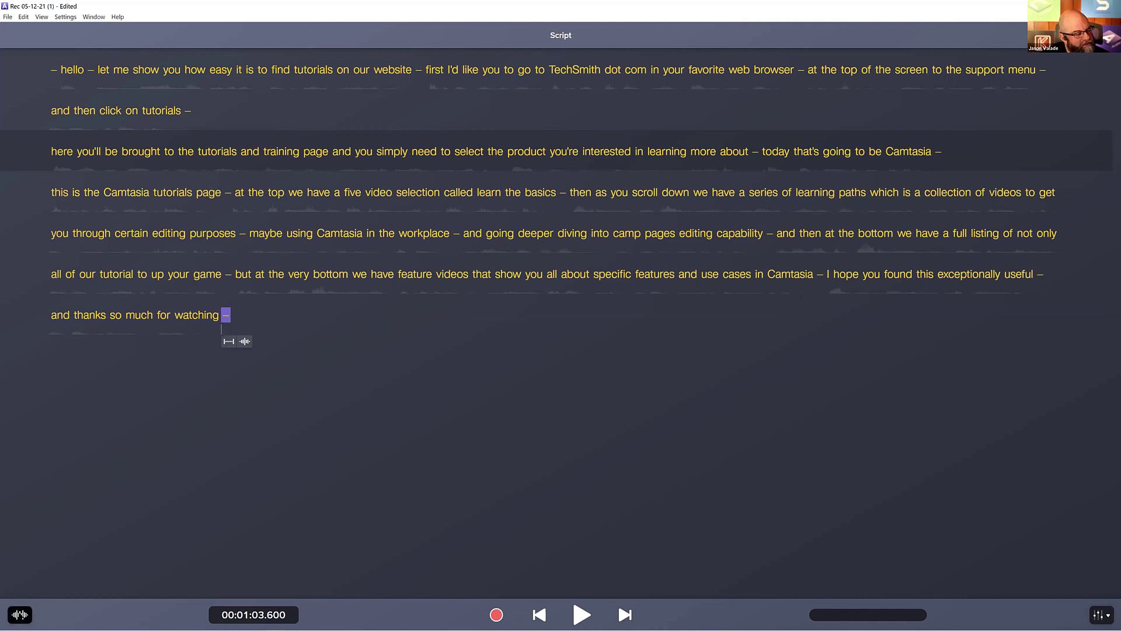
left_click(20, 614)
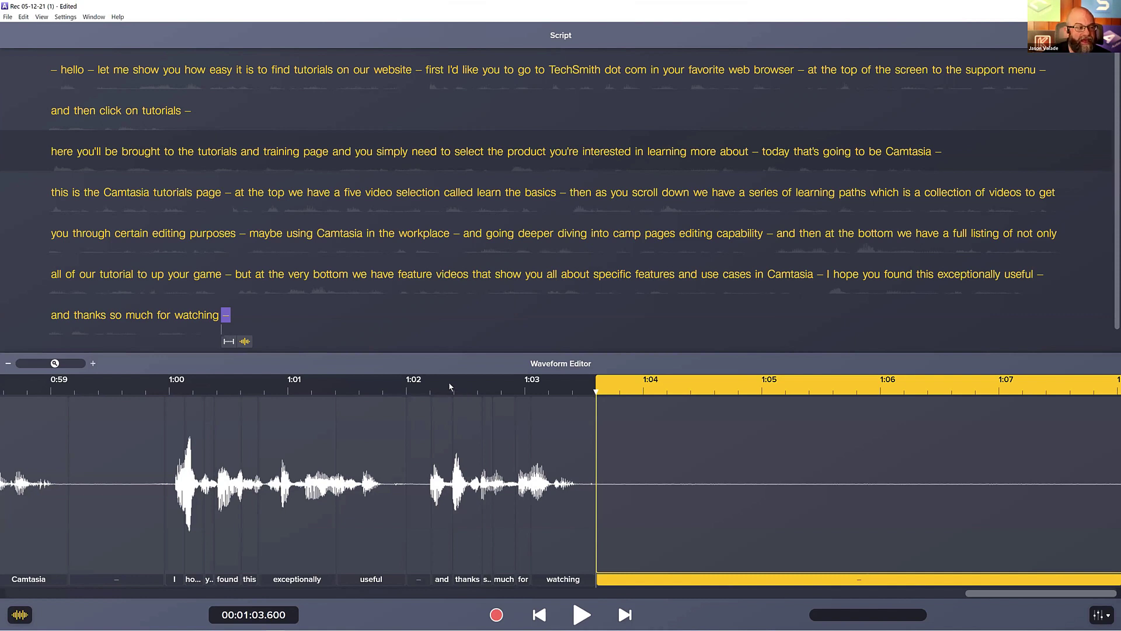
left_click(465, 234)
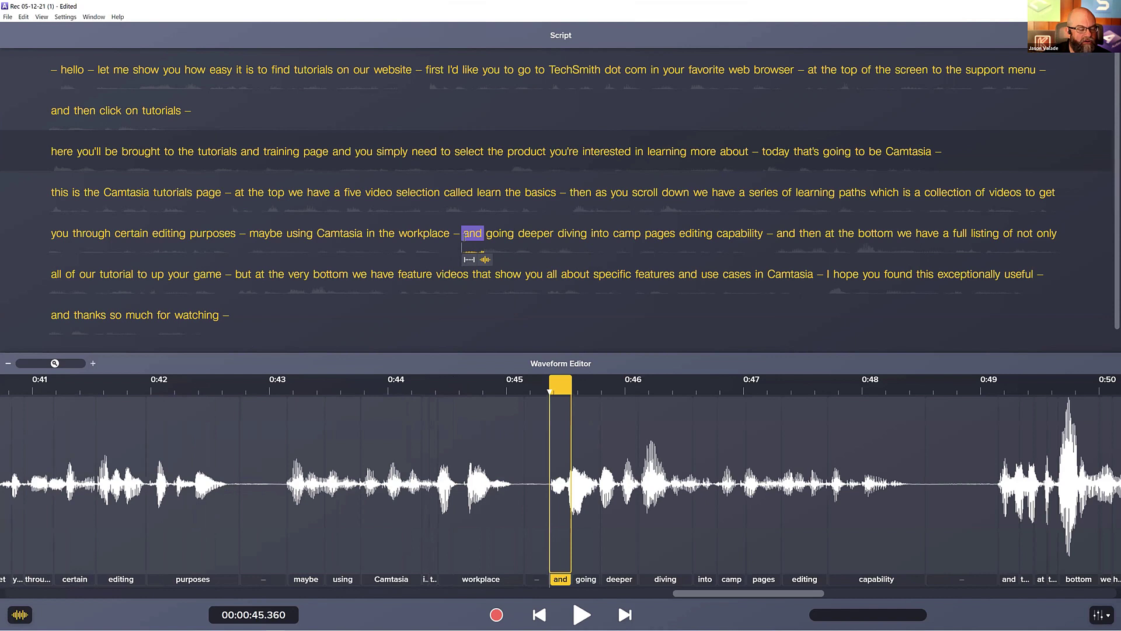
left_click(270, 235)
key("space")
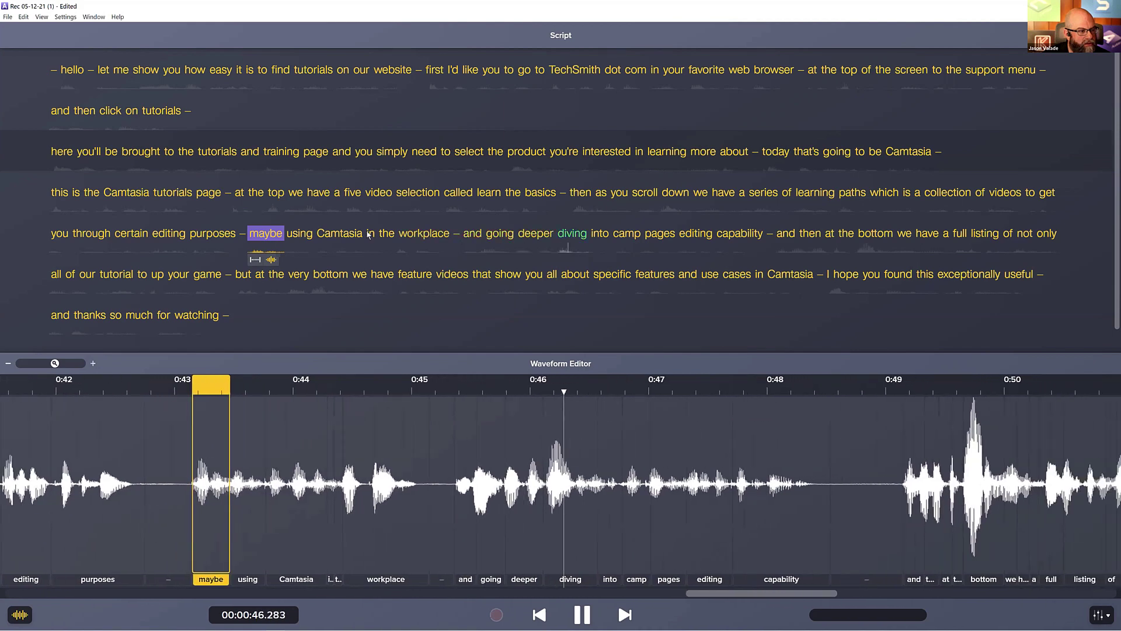
key("space")
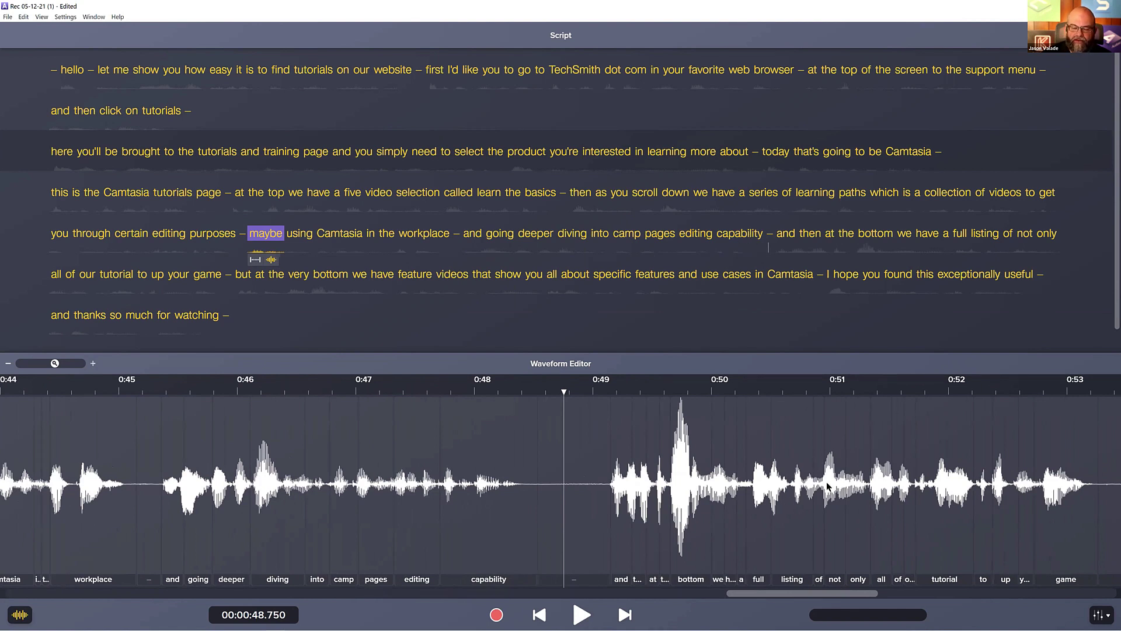
Delete the phrase "and going deeper diving into camp pages editing capability" from the transcript.
left_click_drag(464, 236, 727, 239)
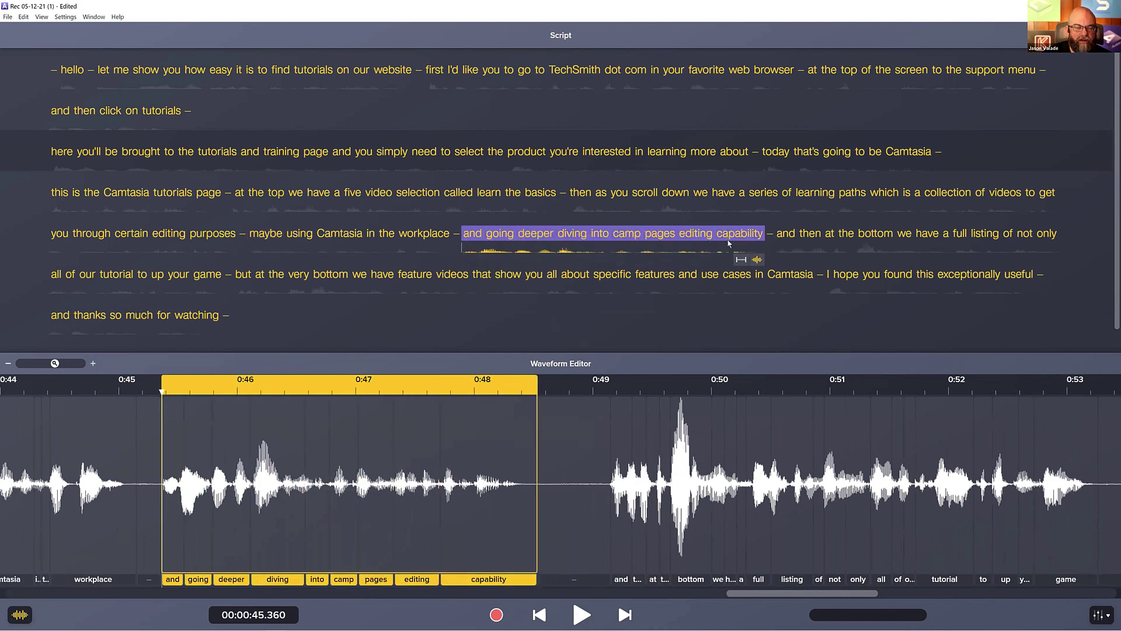
right_click(723, 228)
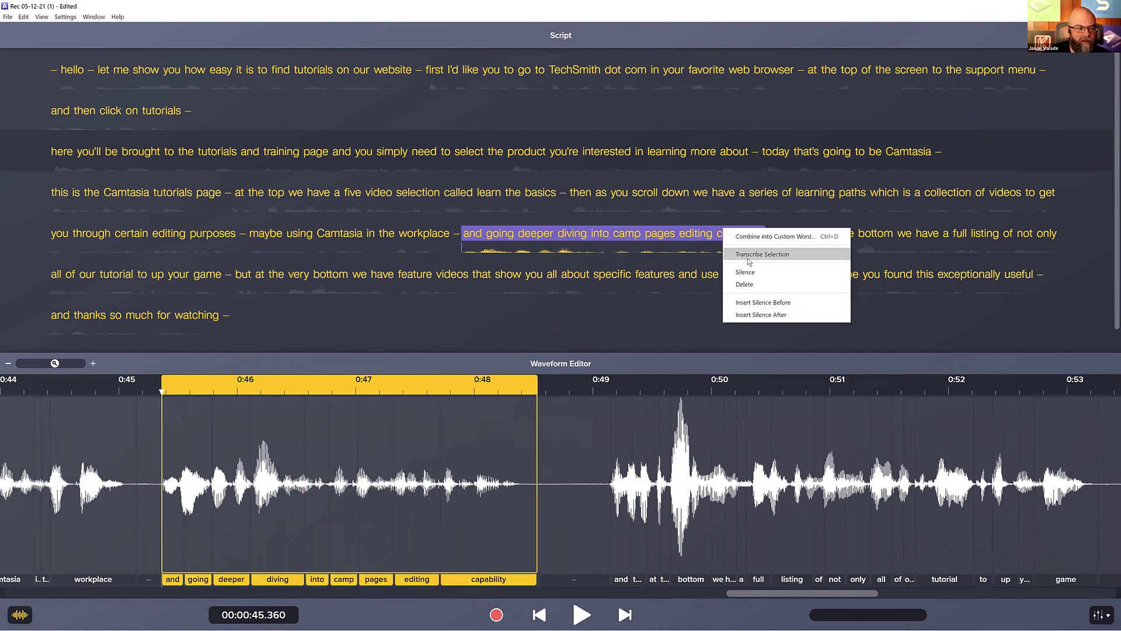
left_click(752, 287)
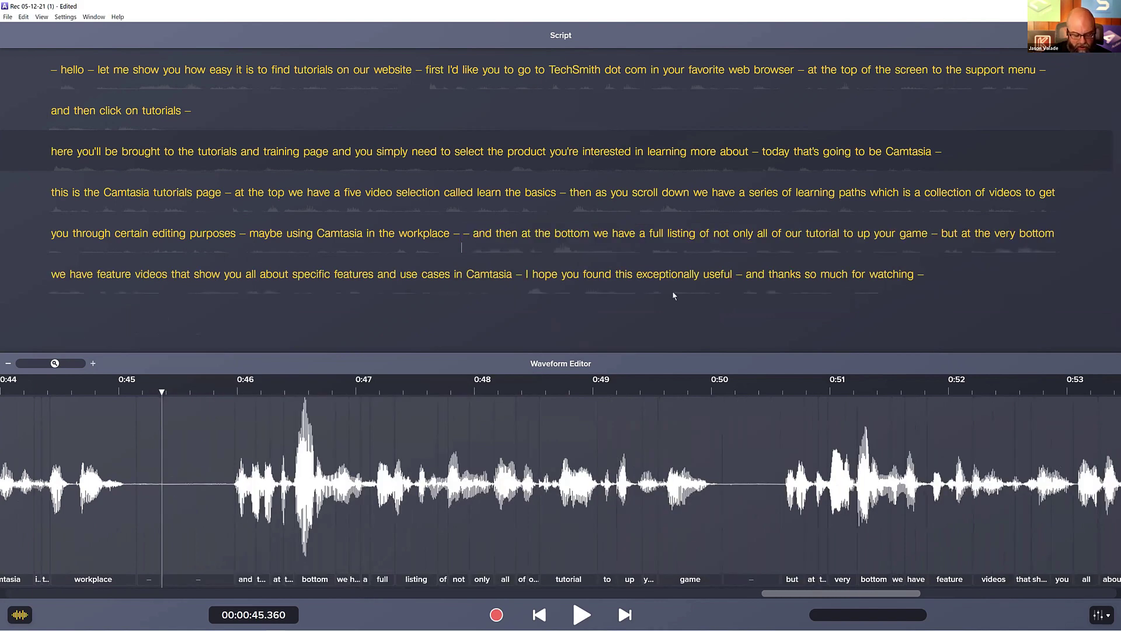
Play the edited narration from "maybe" to about 49 seconds to check the cut.
double_click(249, 236)
key("space")
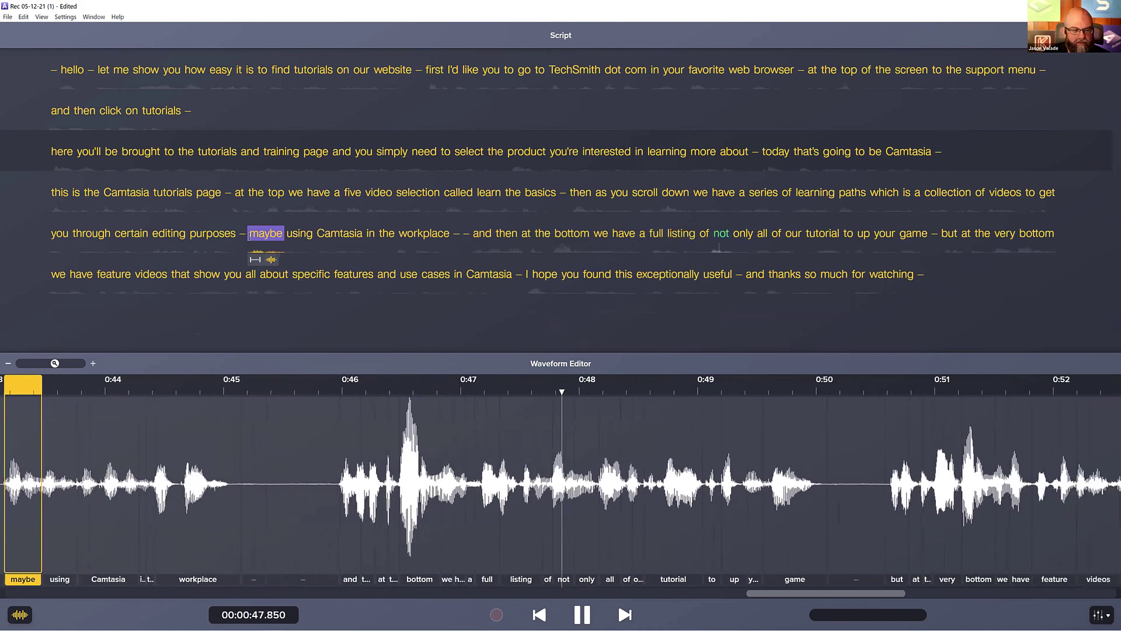
key("space")
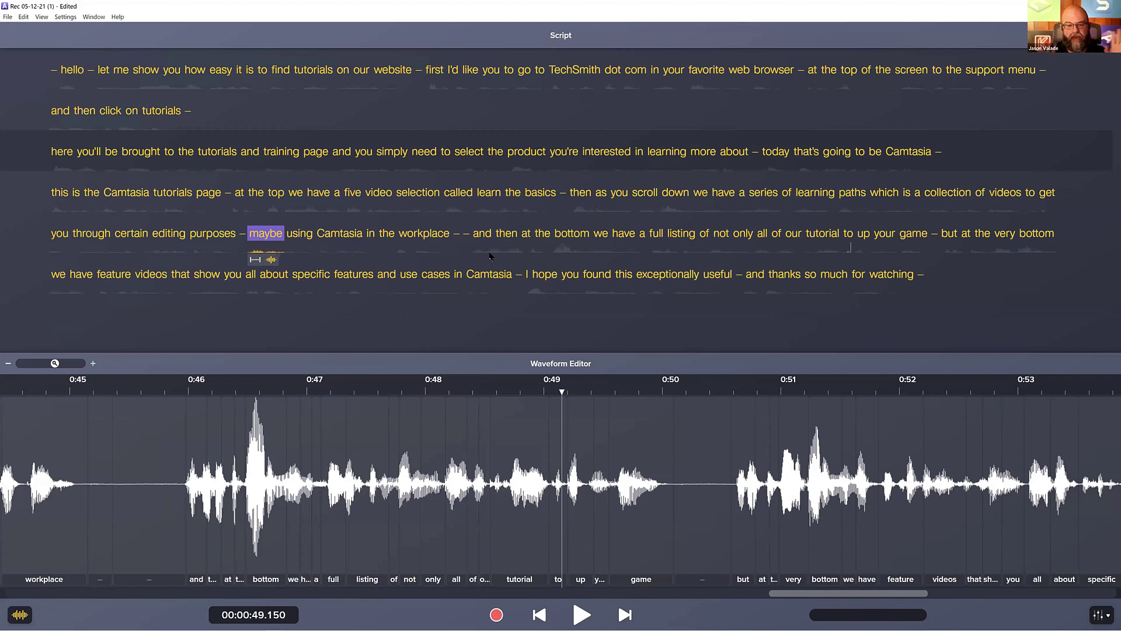
Select the pause after "click on tutorials" and review the commands for silencing or deleting all hesitations.
left_click(470, 134)
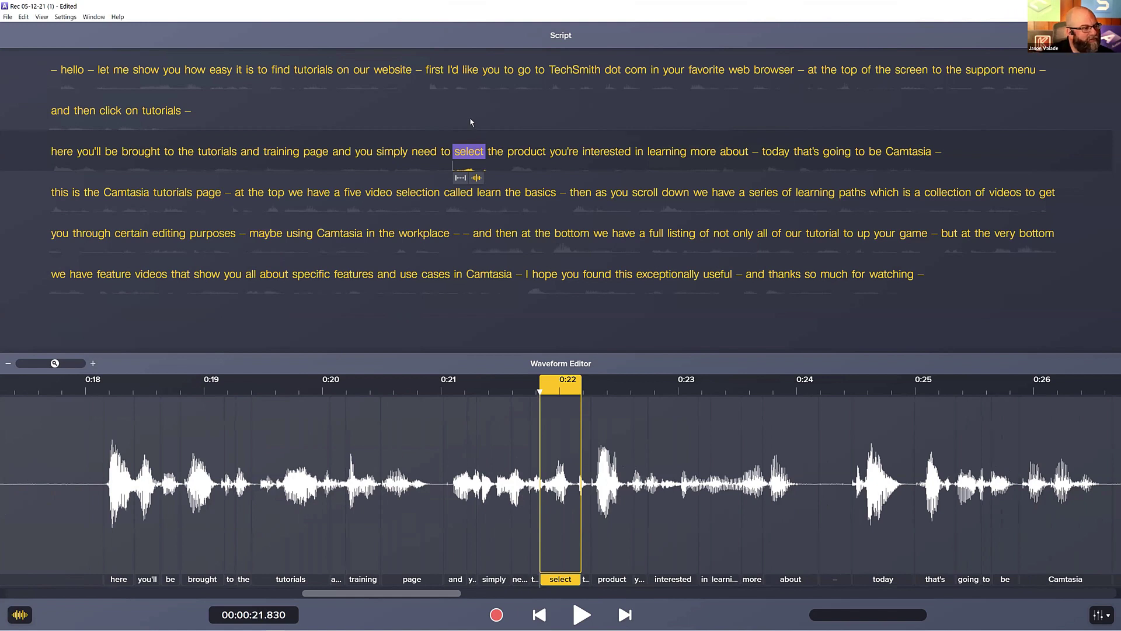
left_click(468, 121)
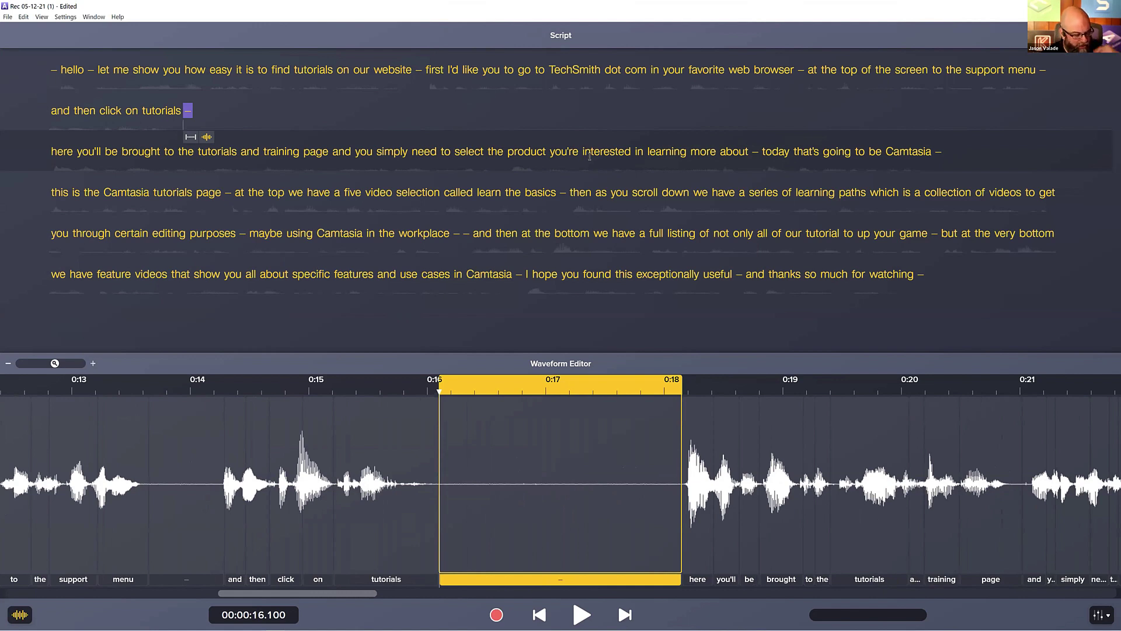
left_click(24, 17)
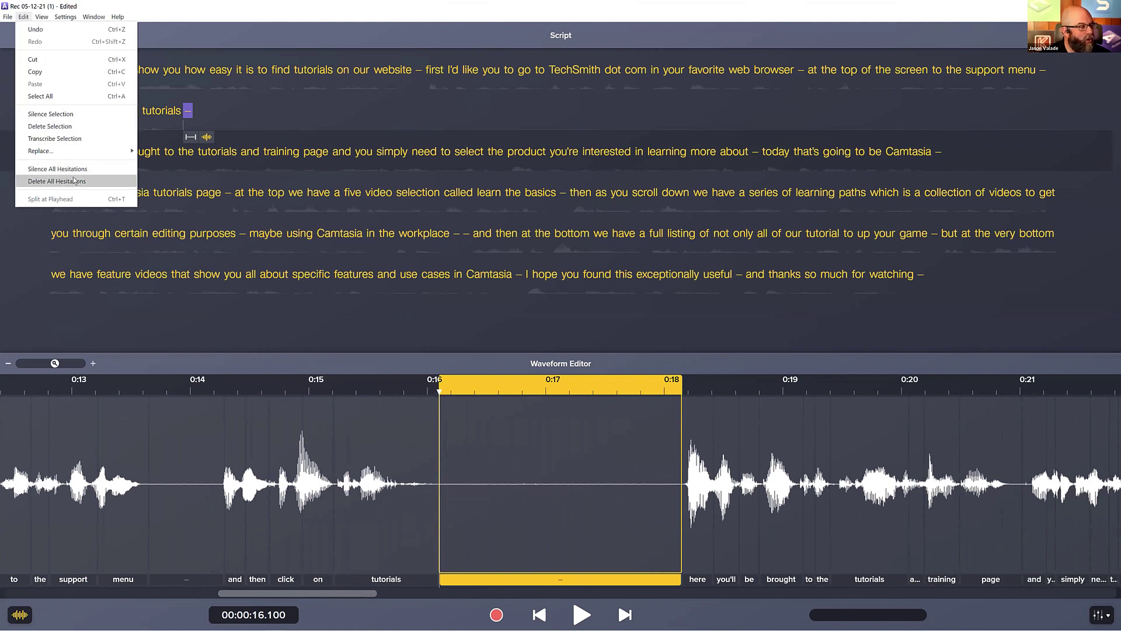
left_click(499, 25)
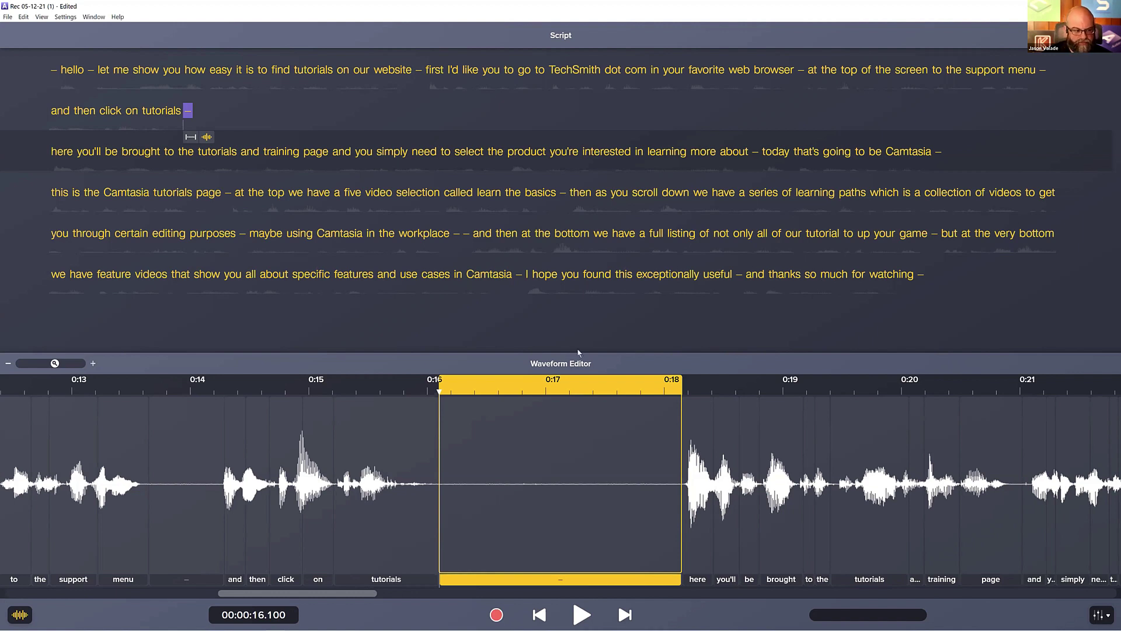
Hide the Waveform Editor and play the narration from "hello" to about 6 seconds with the volume raised.
left_click(19, 614)
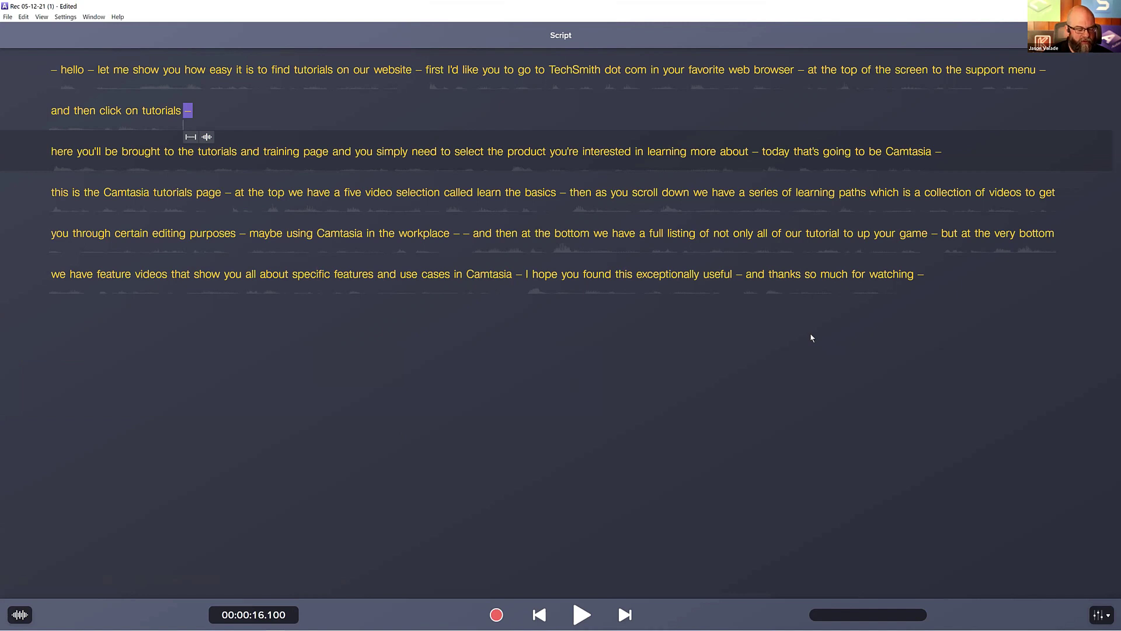
left_click(63, 69)
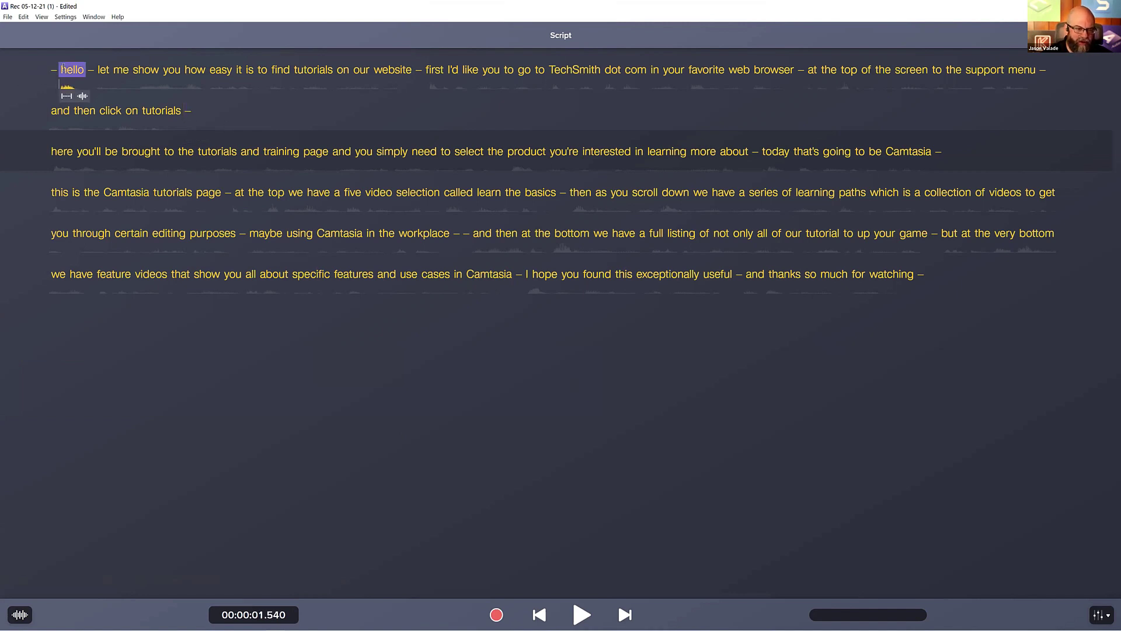
key("XF86AudioRaiseVolume")
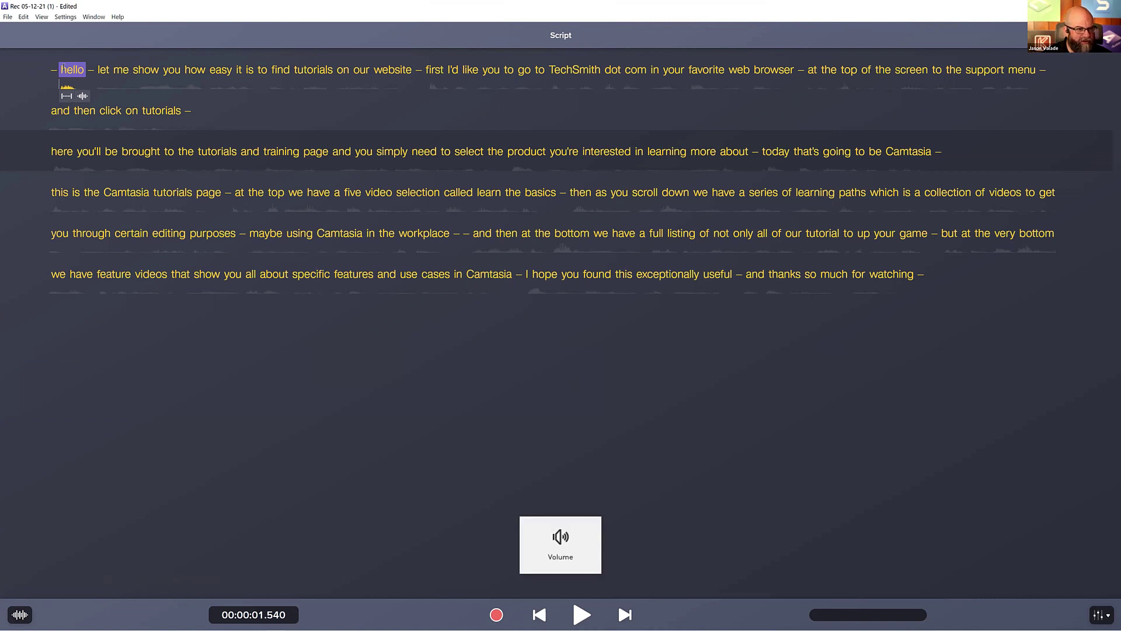
key("space")
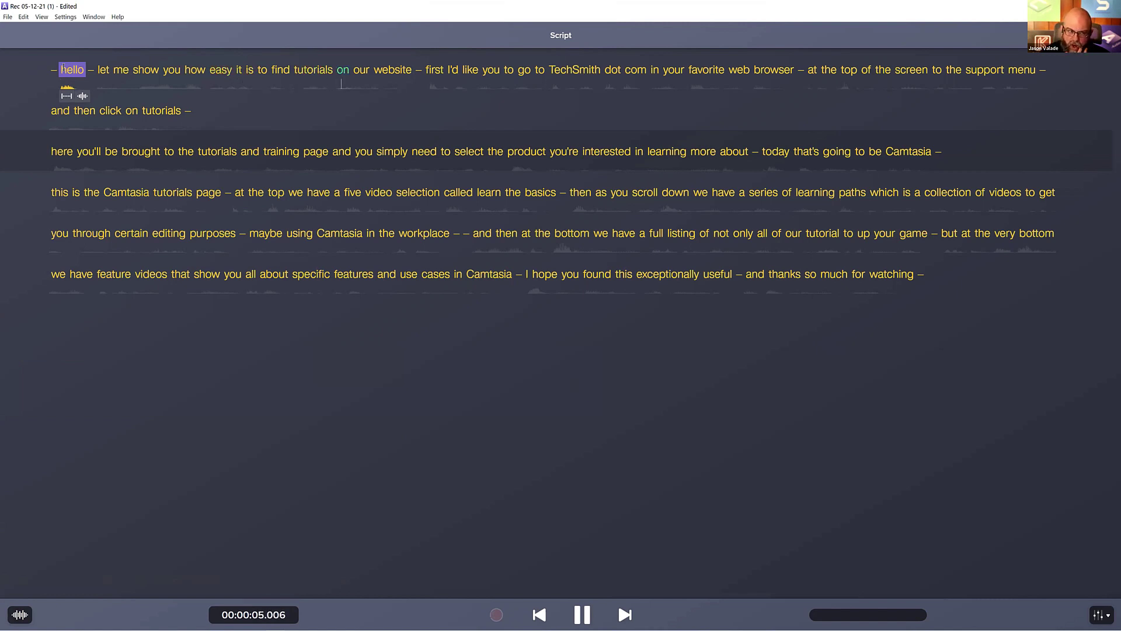
key("space")
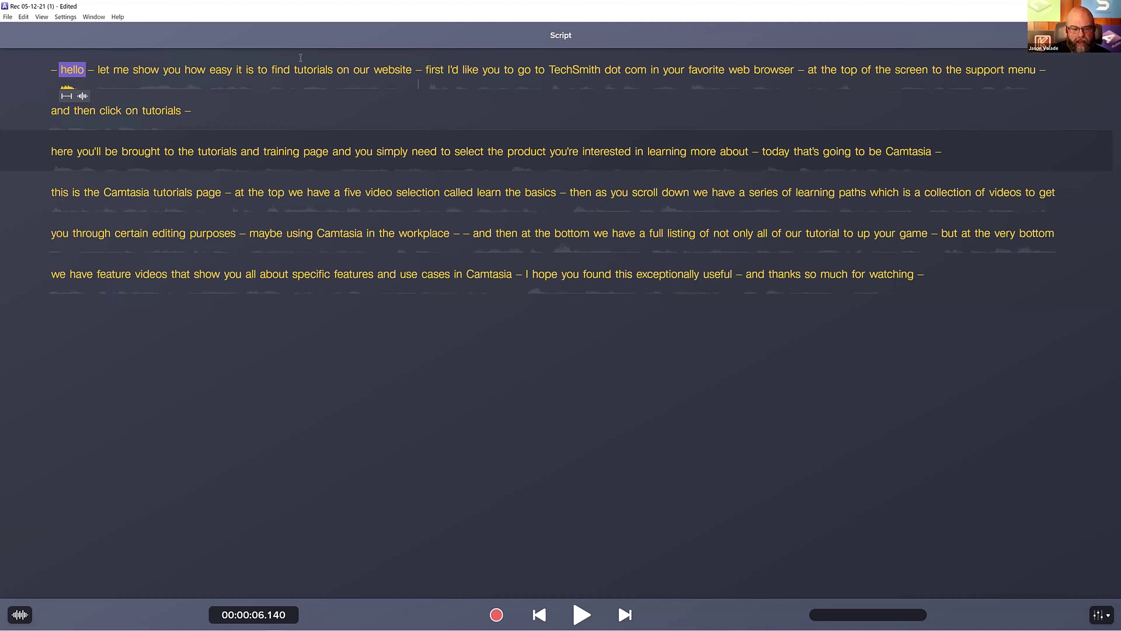
Open the audio effects and output properties and dock them beside the script.
left_click(1099, 615)
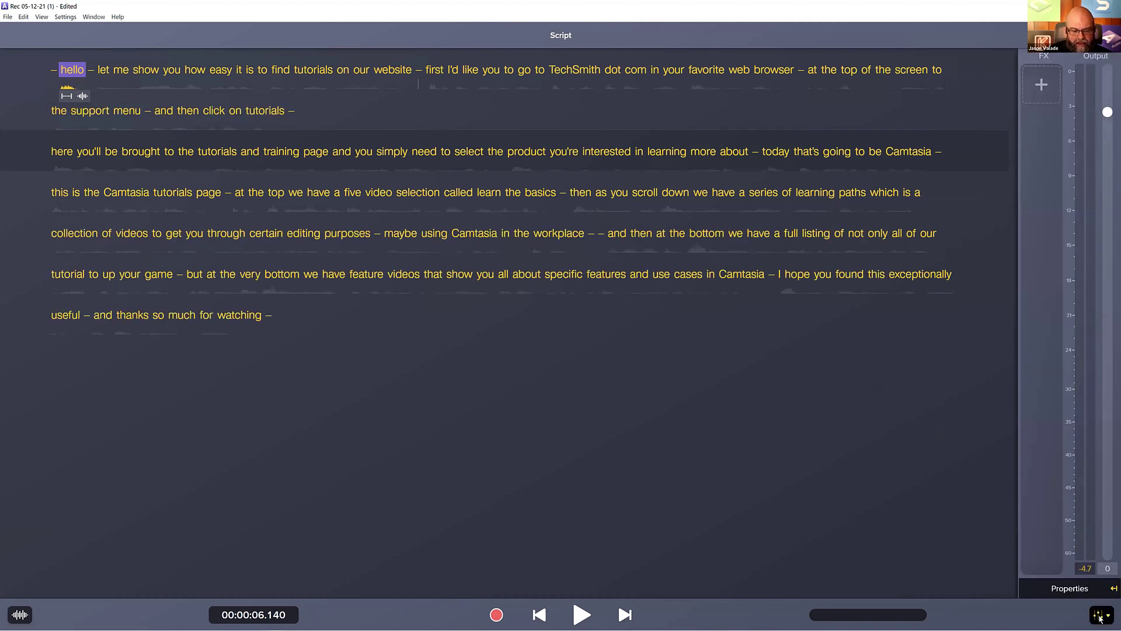
left_click(1101, 617)
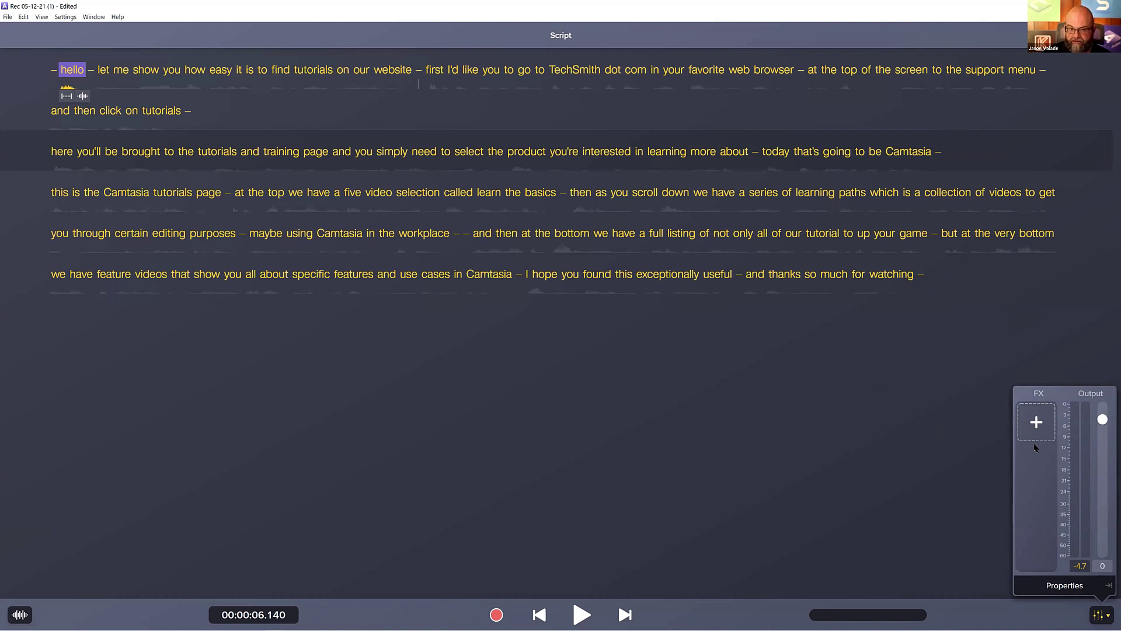
left_click(1109, 586)
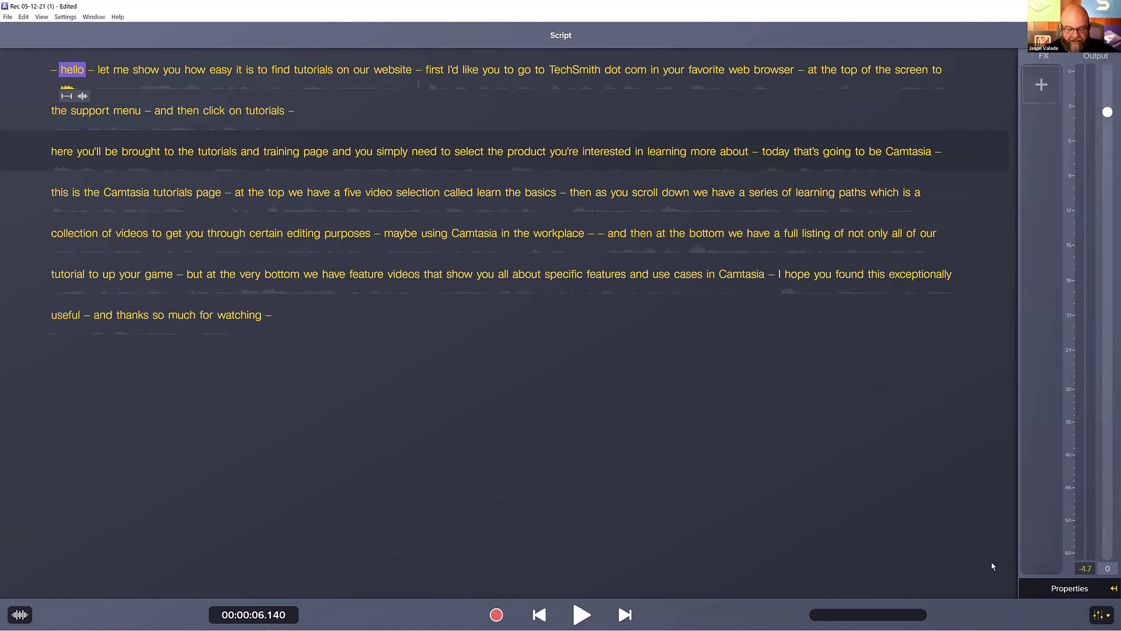
Add the Remove Noise effect while the narration plays from "hello".
left_click(1042, 85)
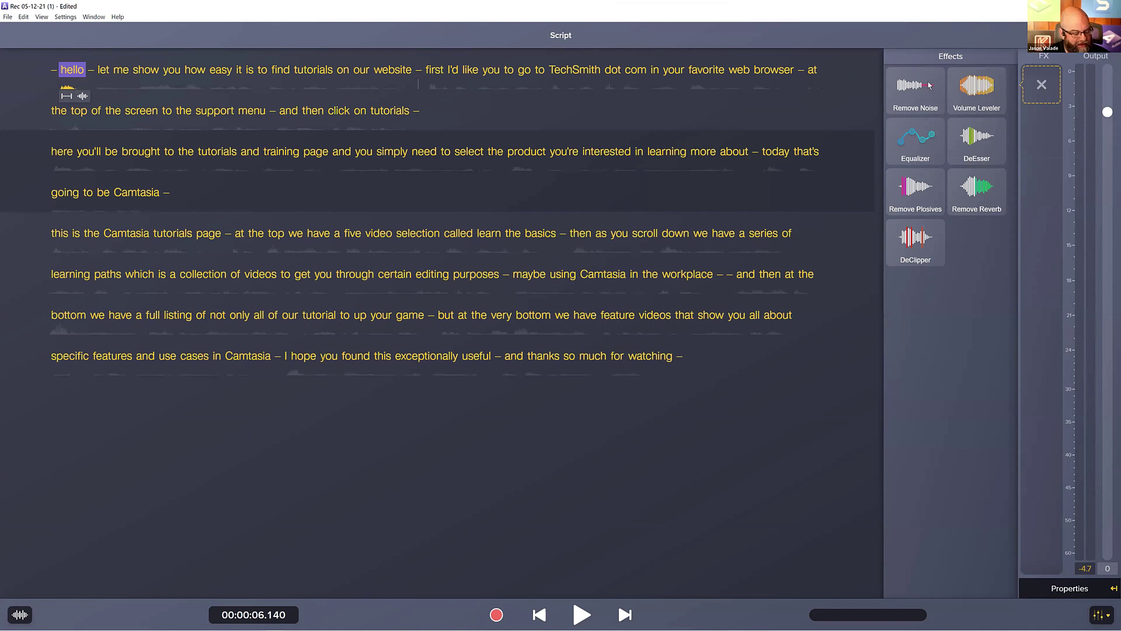
key("space")
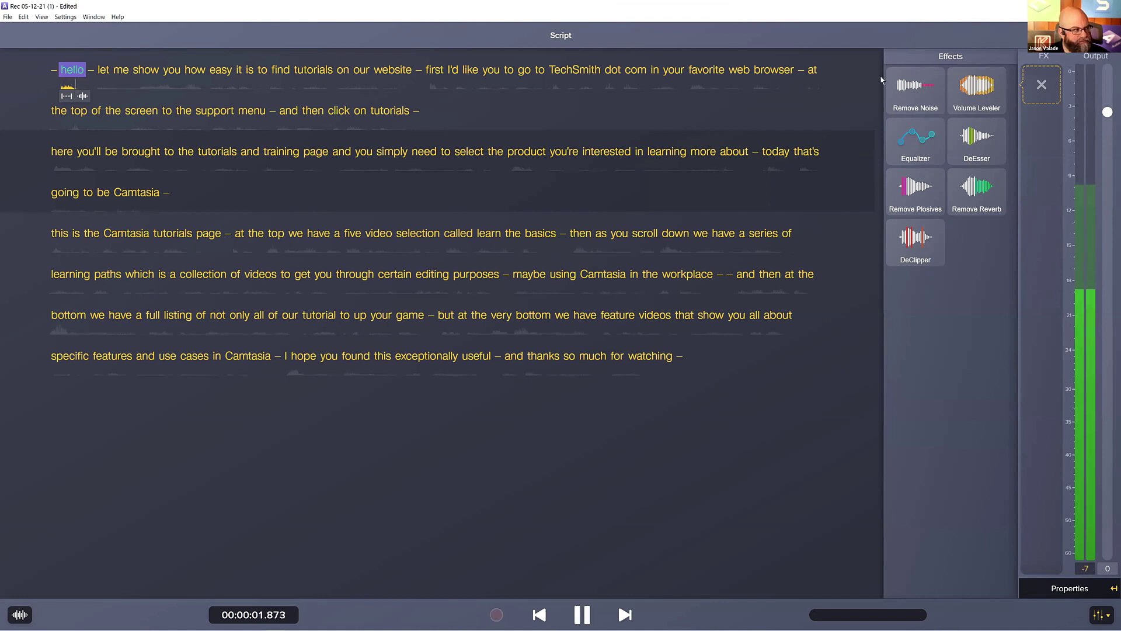
left_click(905, 92)
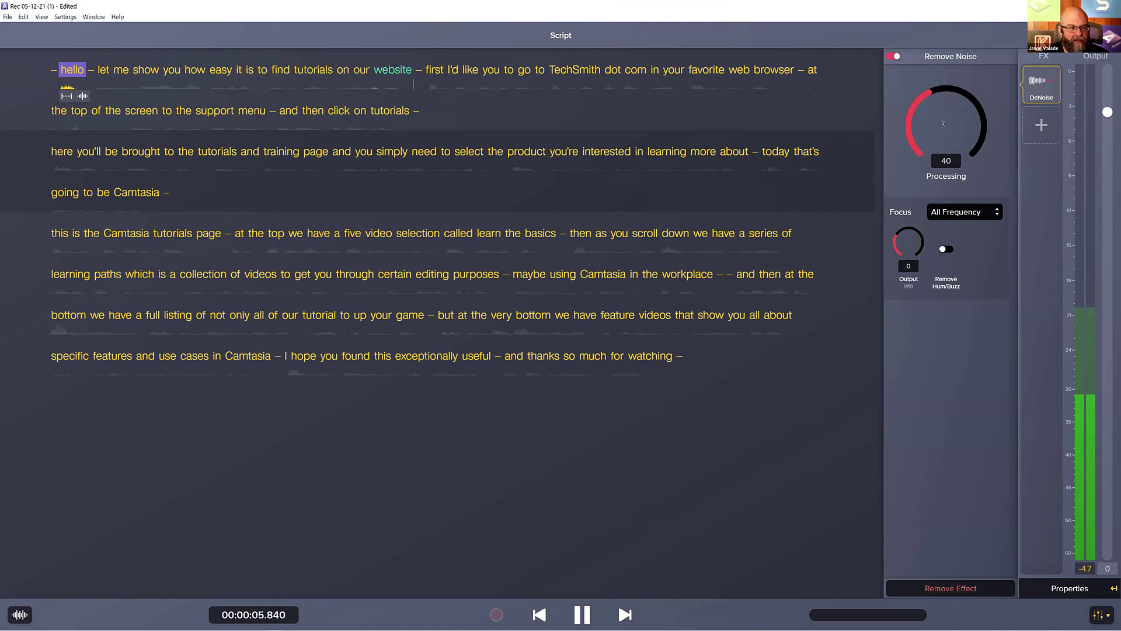
Raise the Remove Noise processing amount to 68 while the narration plays, and stop playback near "browser".
key("space")
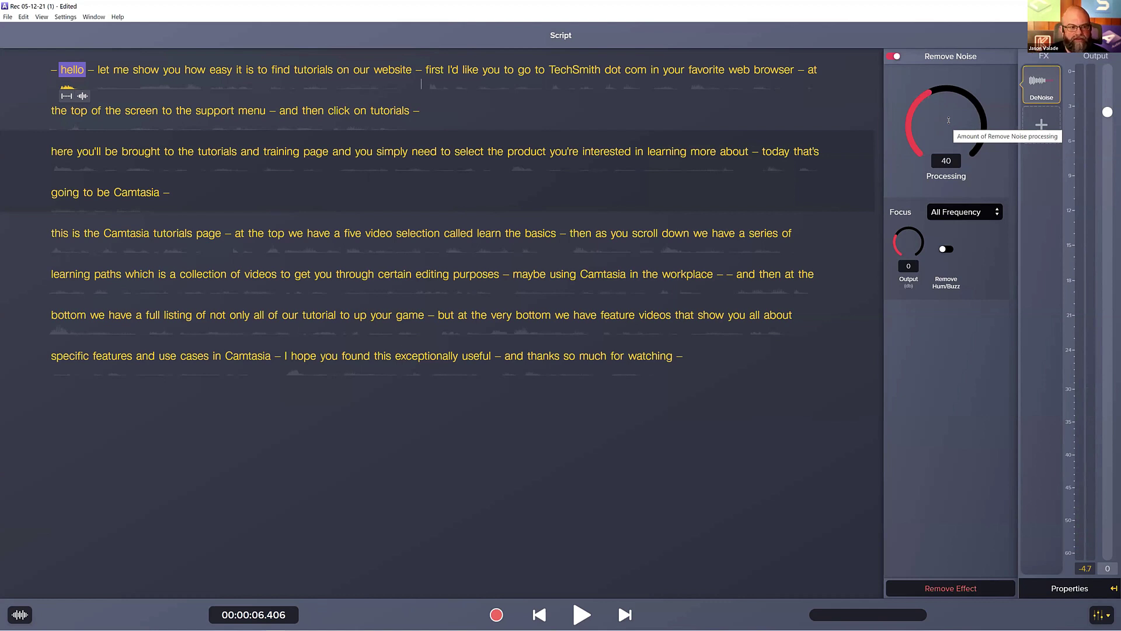
key("space")
left_click_drag(948, 121, 950, 111)
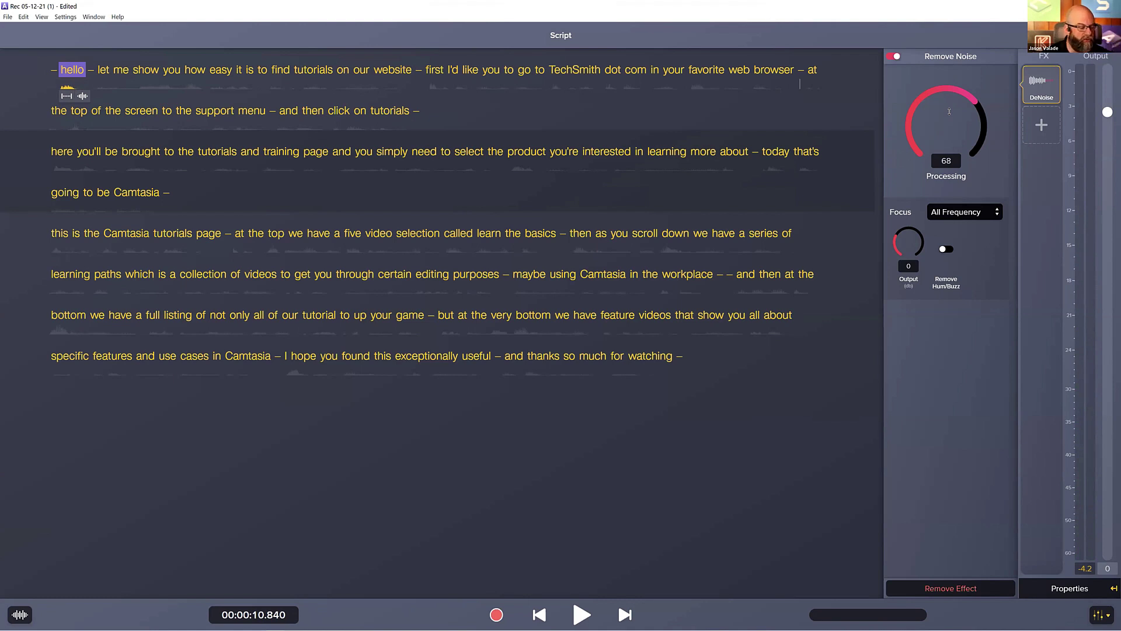
Add the Equalizer effect and review its presets and frequency band settings, keeping the Add Air preset.
left_click(1032, 127)
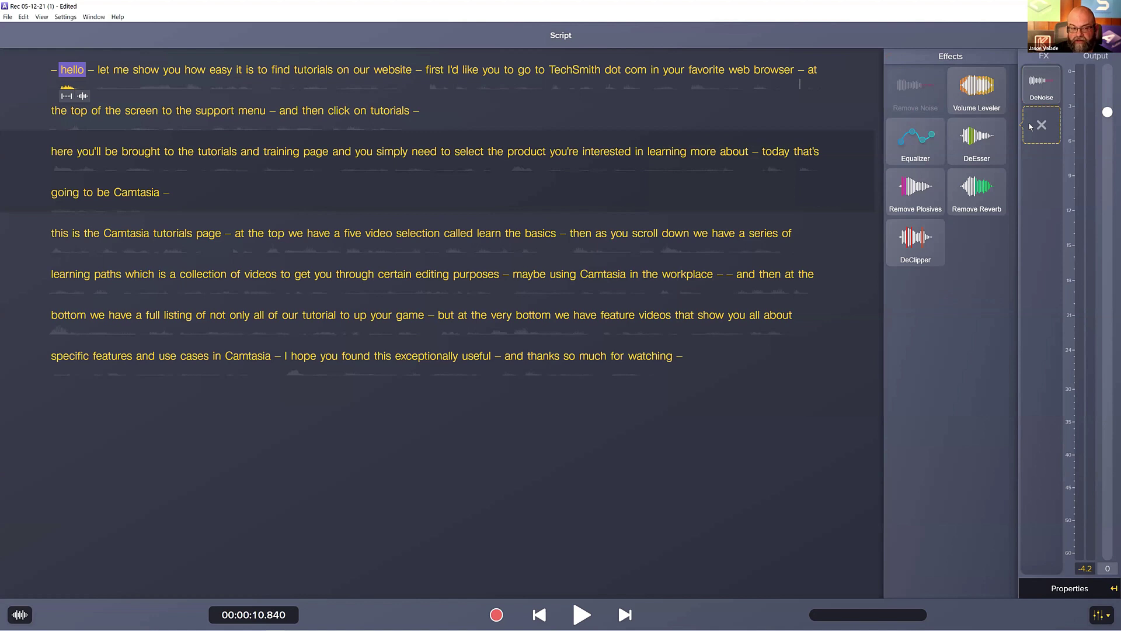
left_click(913, 146)
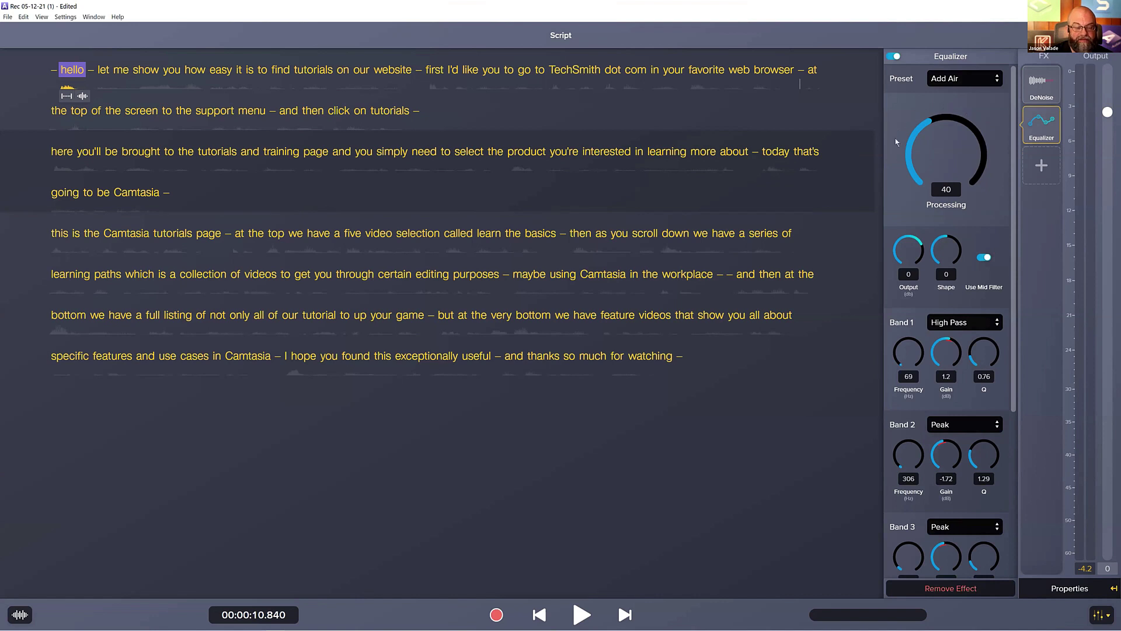
left_click(949, 84)
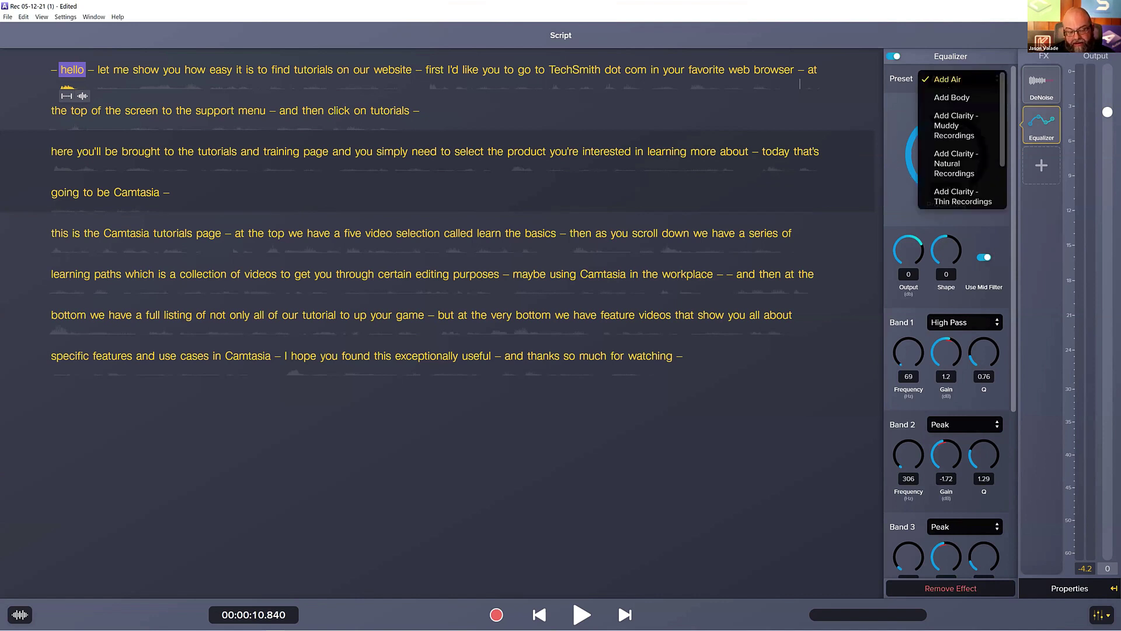
scroll(950, 99, "down", 2)
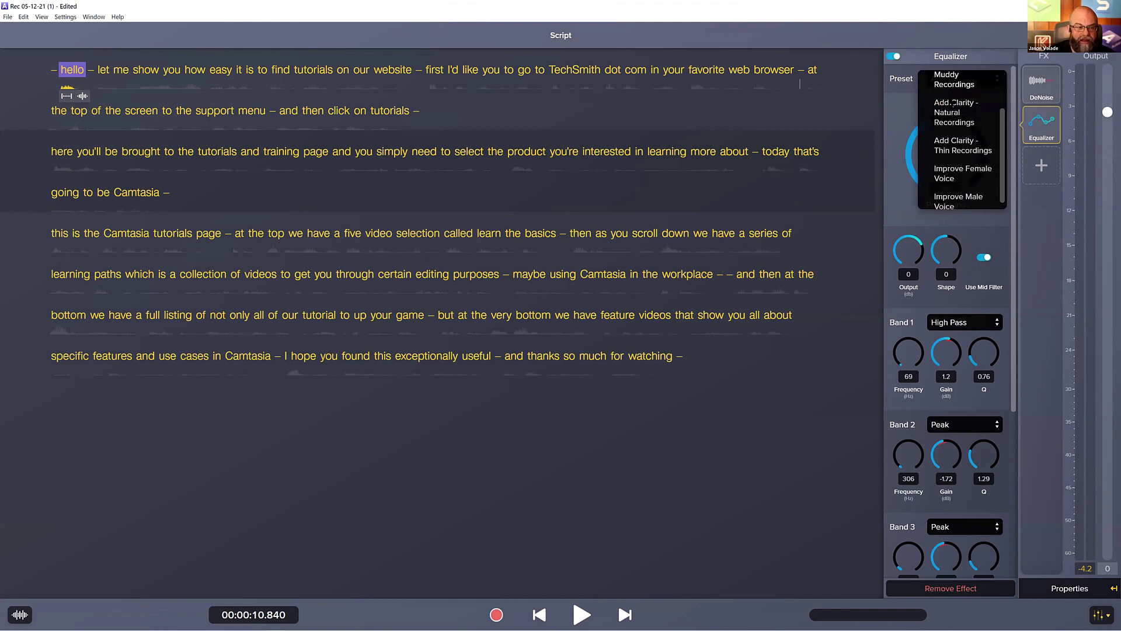
scroll(962, 140, "down", 1)
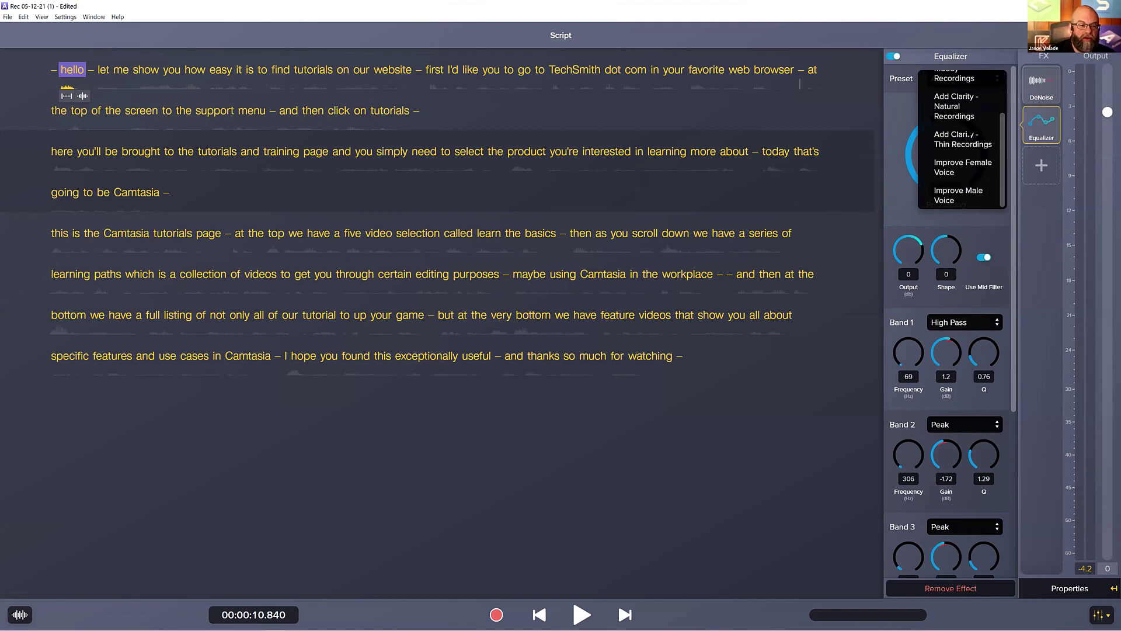
left_click(912, 103)
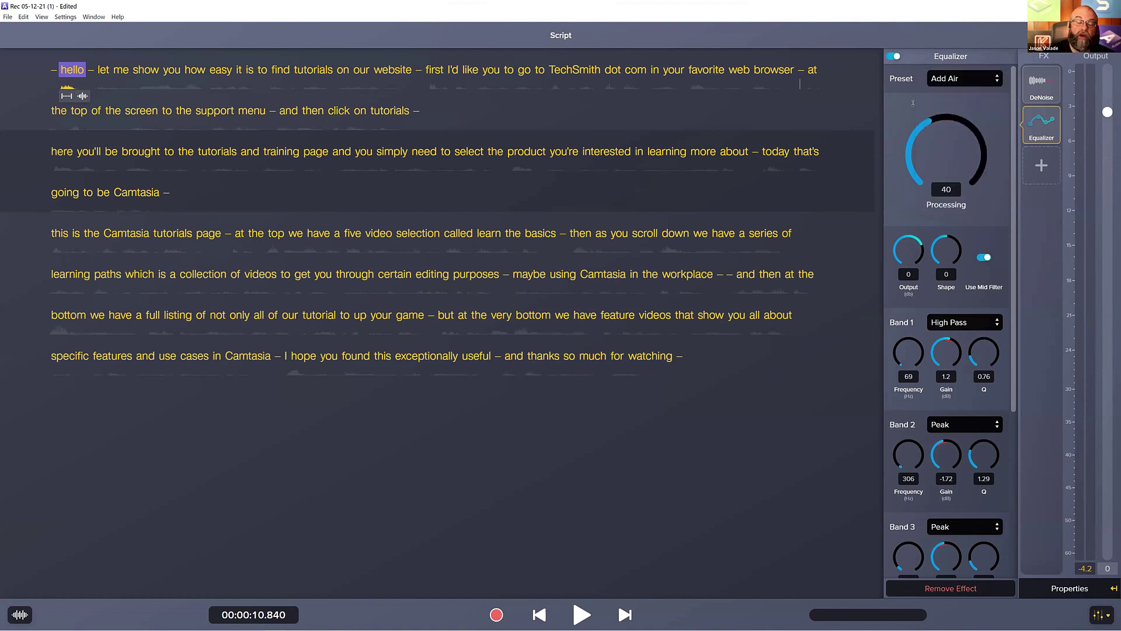
scroll(934, 240, "down", 3)
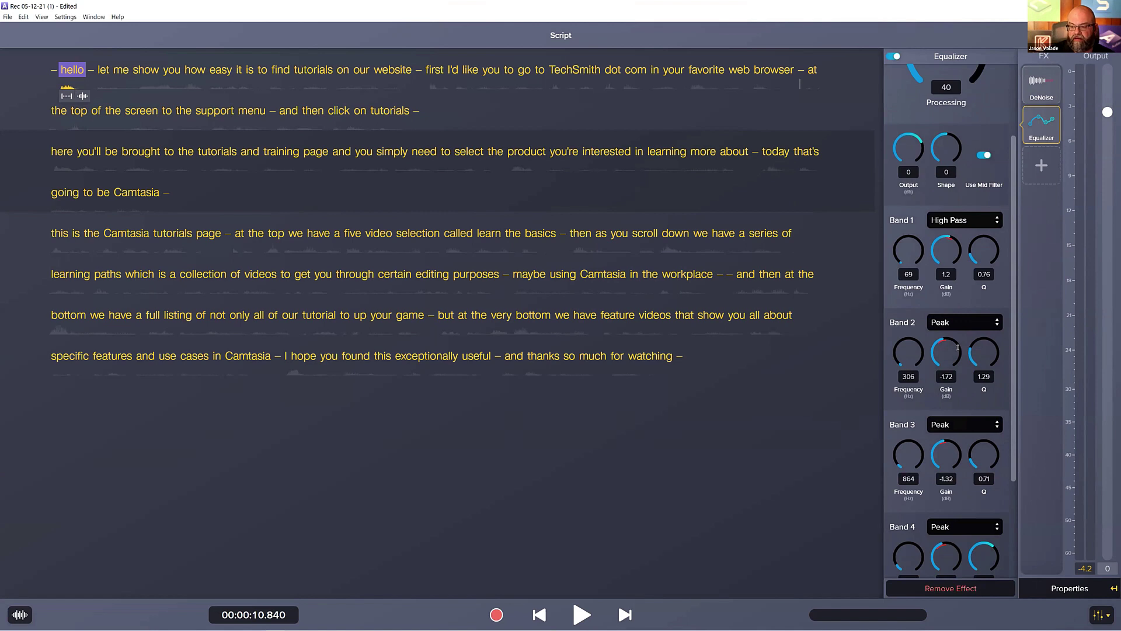
scroll(958, 334, "up", 3)
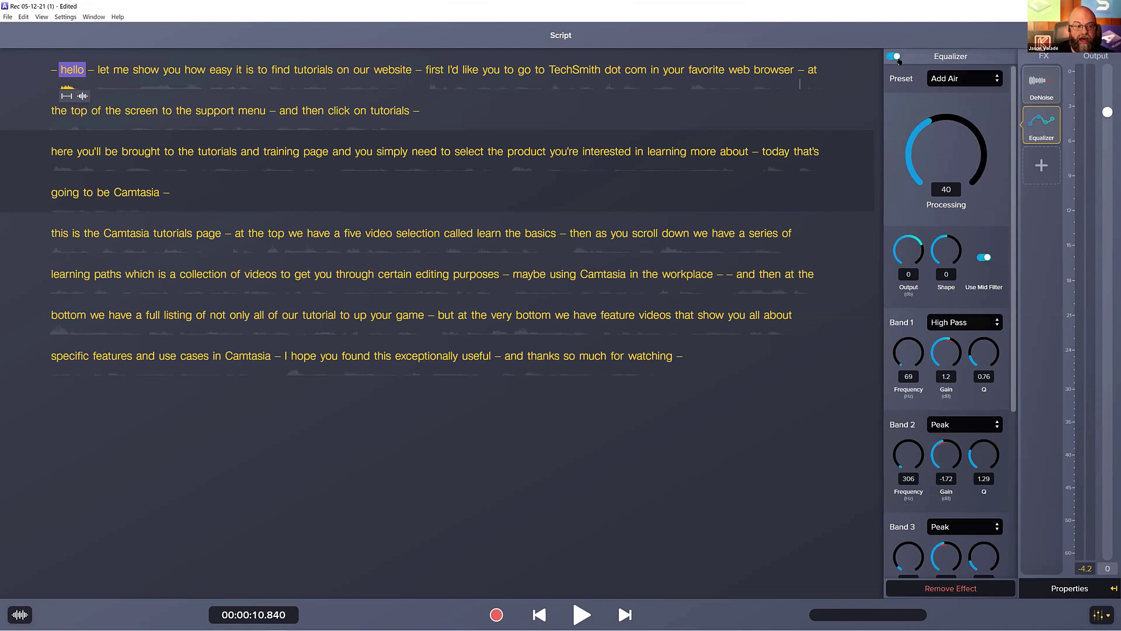
Add the Volume Leveler effect and raise its processing to 58 while the narration plays from "hello".
left_click(1040, 165)
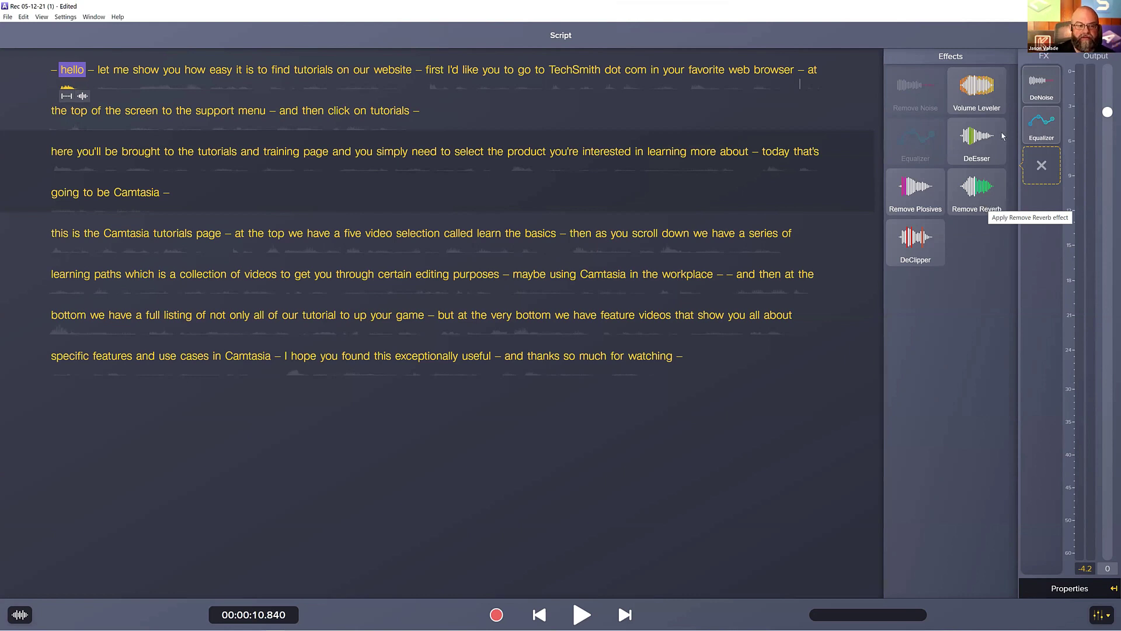
left_click(998, 105)
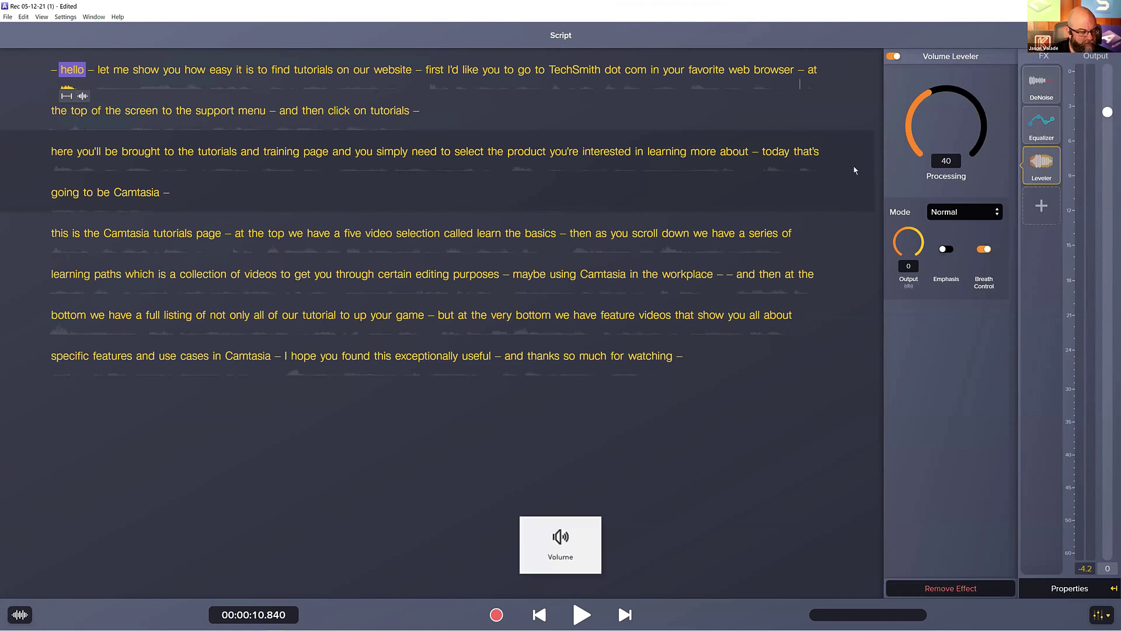
key("space")
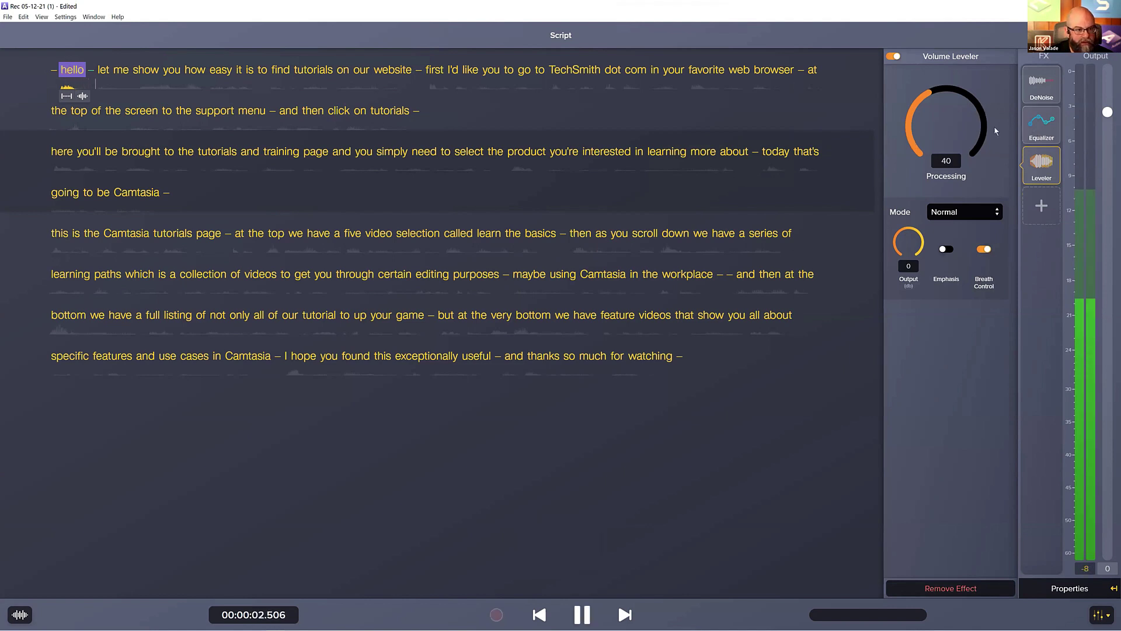
scroll(950, 125, "up", 3)
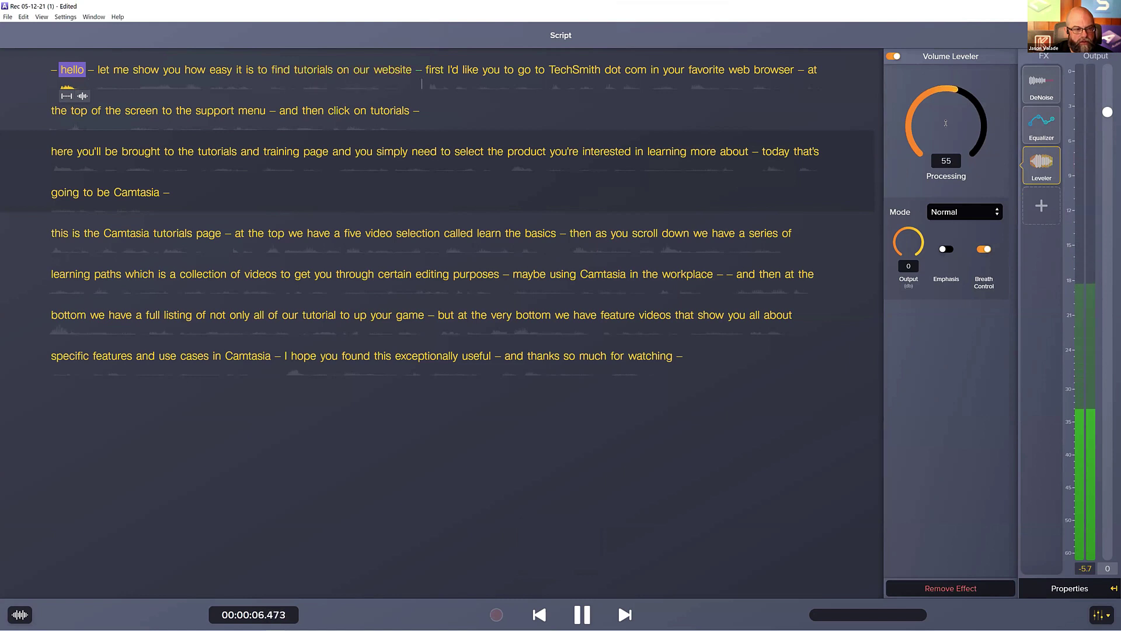
scroll(946, 122, "up", 1)
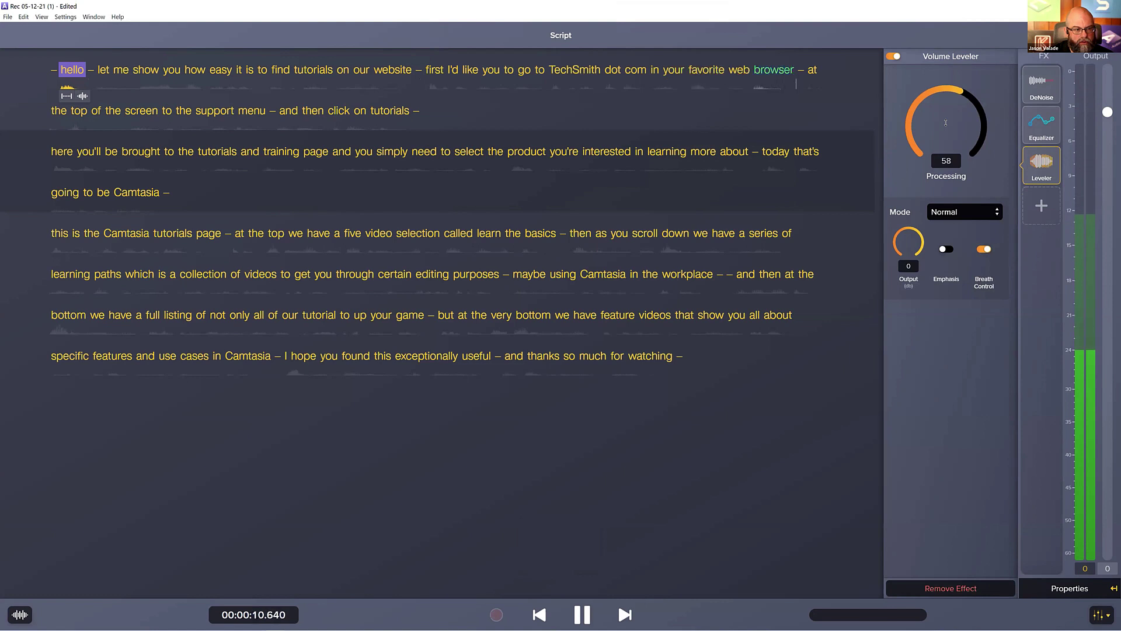
key("space")
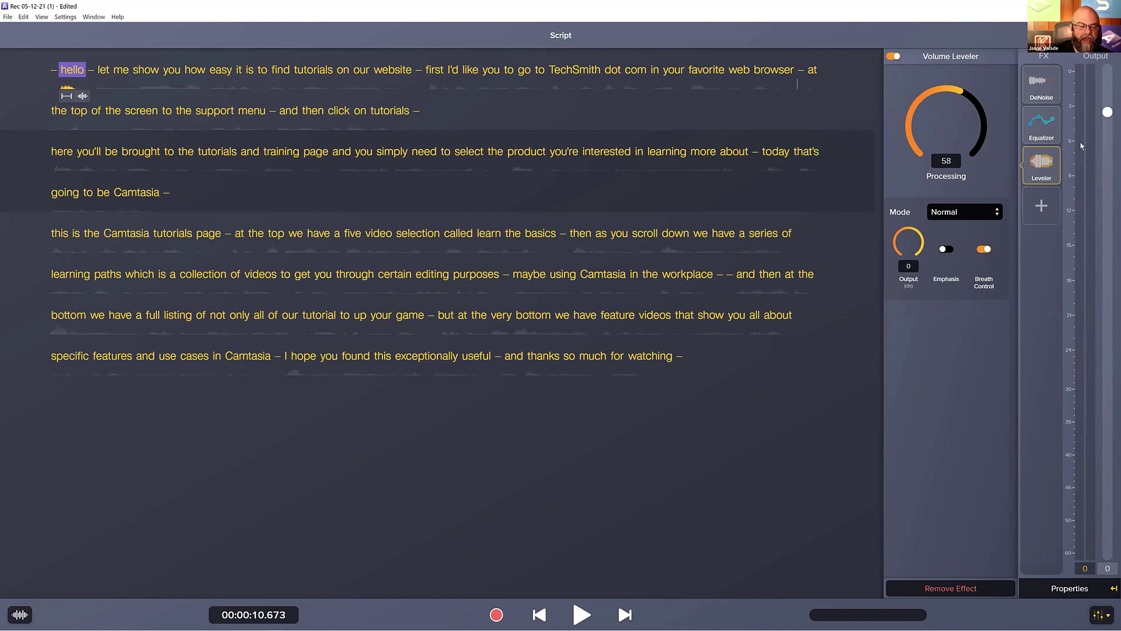
Export the edited audio to the Media Bin of the original Camtasia project.
left_click(1096, 35)
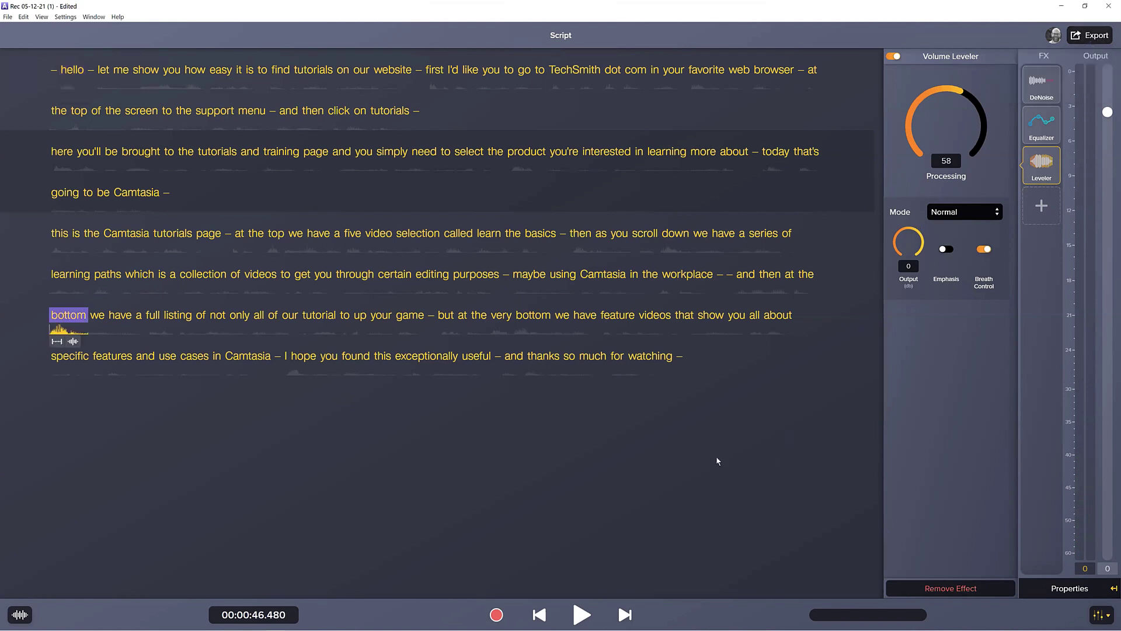
left_click(567, 462)
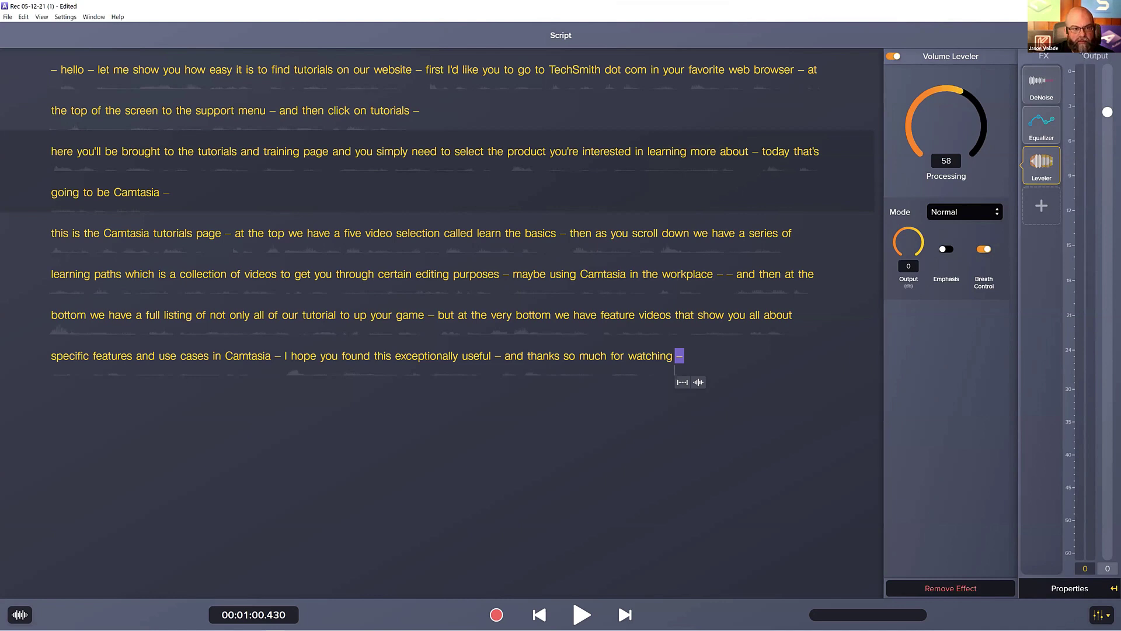
left_click(1098, 35)
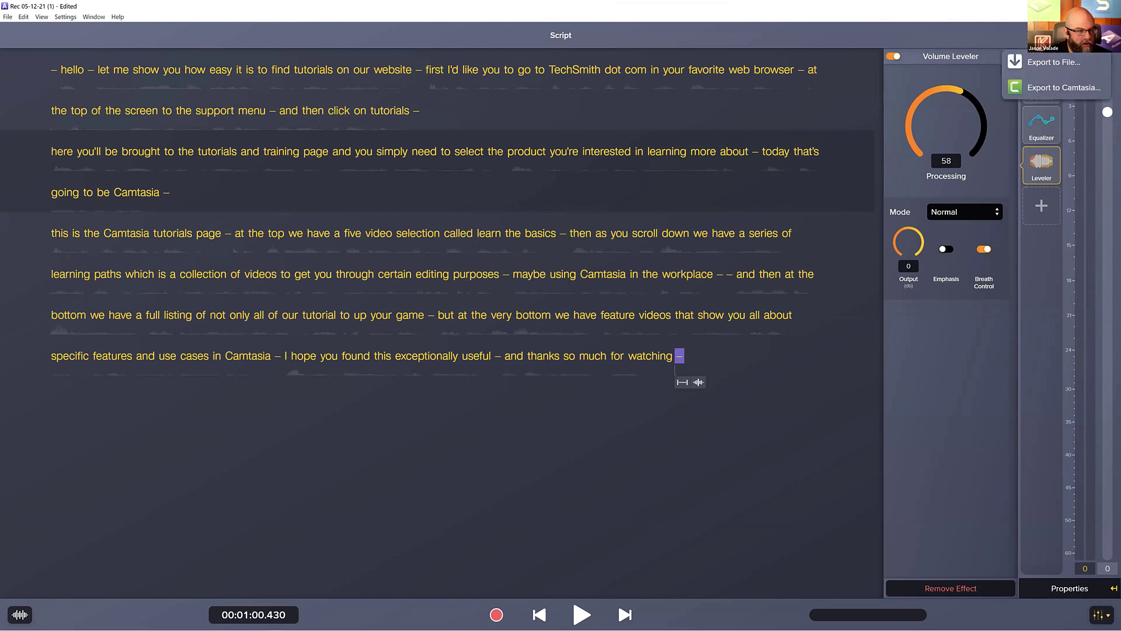
left_click(1072, 86)
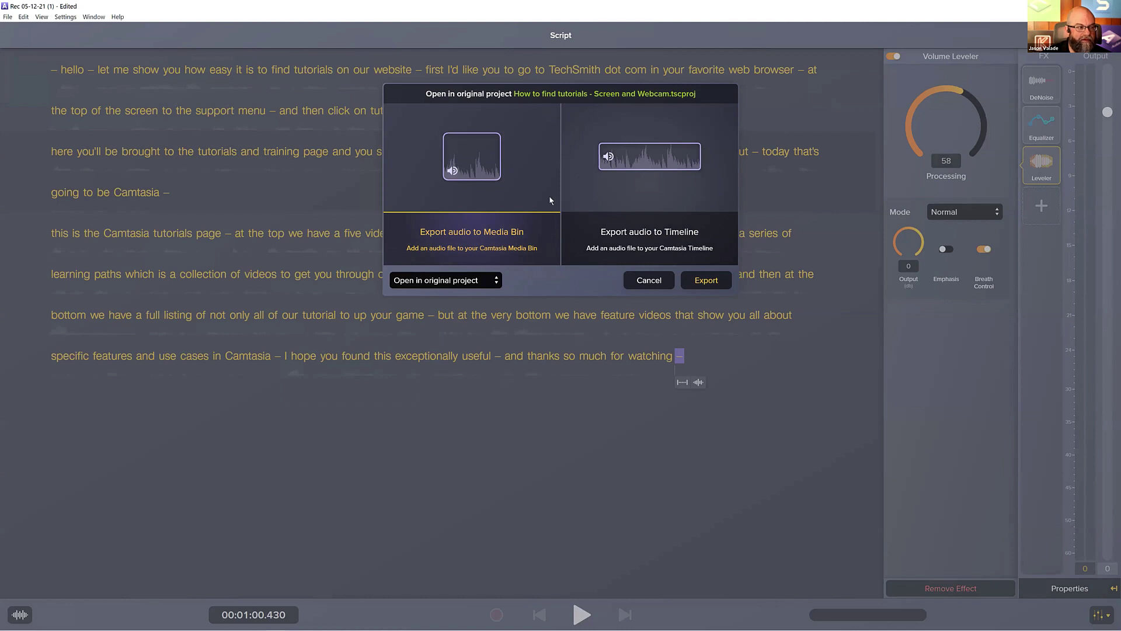
left_click(481, 281)
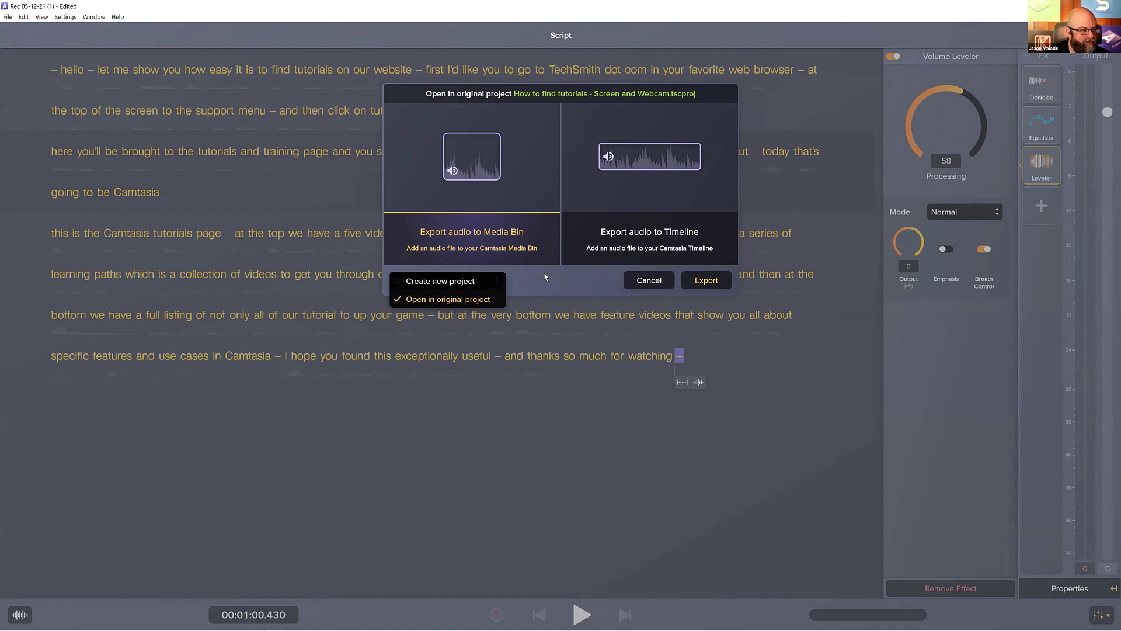
left_click(487, 300)
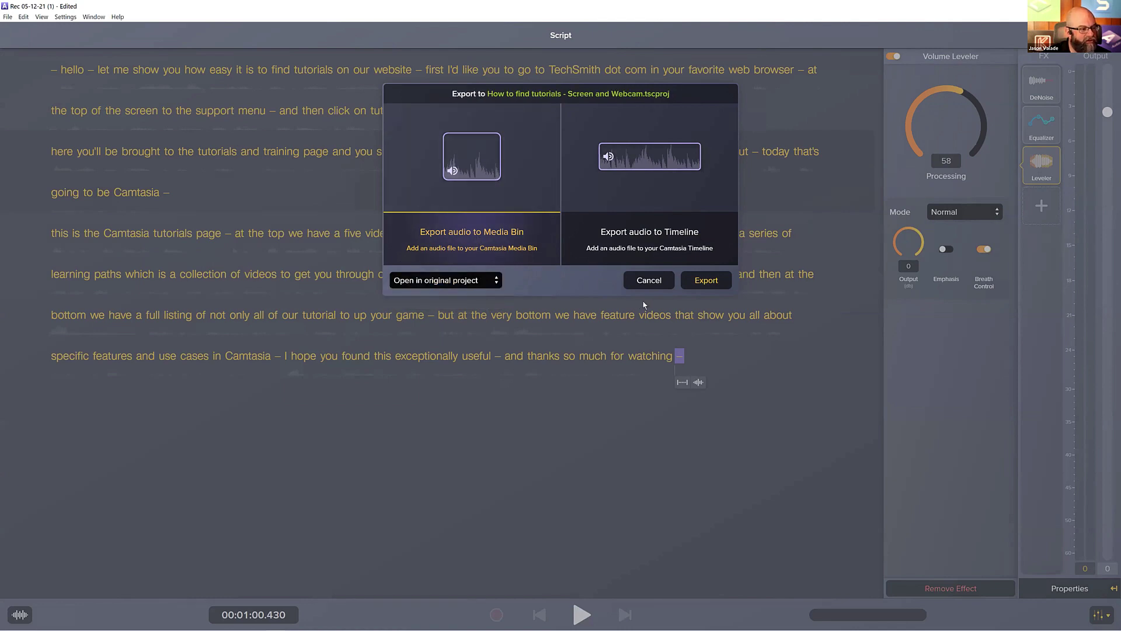
left_click(705, 280)
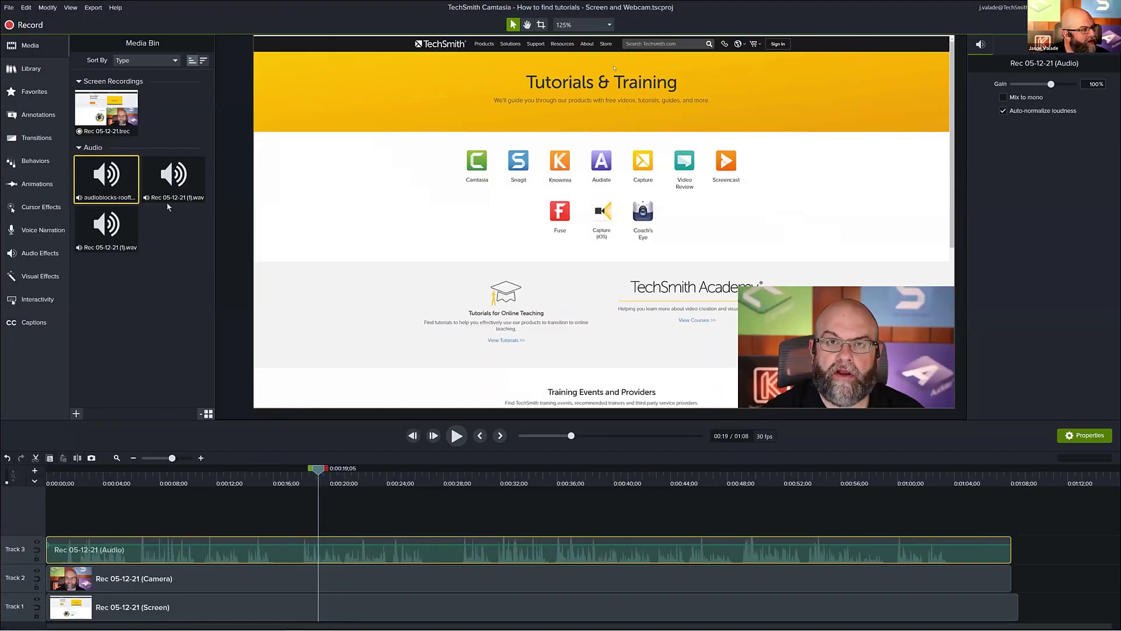
Place the newly exported Rec 05-12-21 (1).wav on a new track above the original audio, starting at the beginning of the timeline.
left_click_drag(124, 229, 71, 521)
left_click(103, 497)
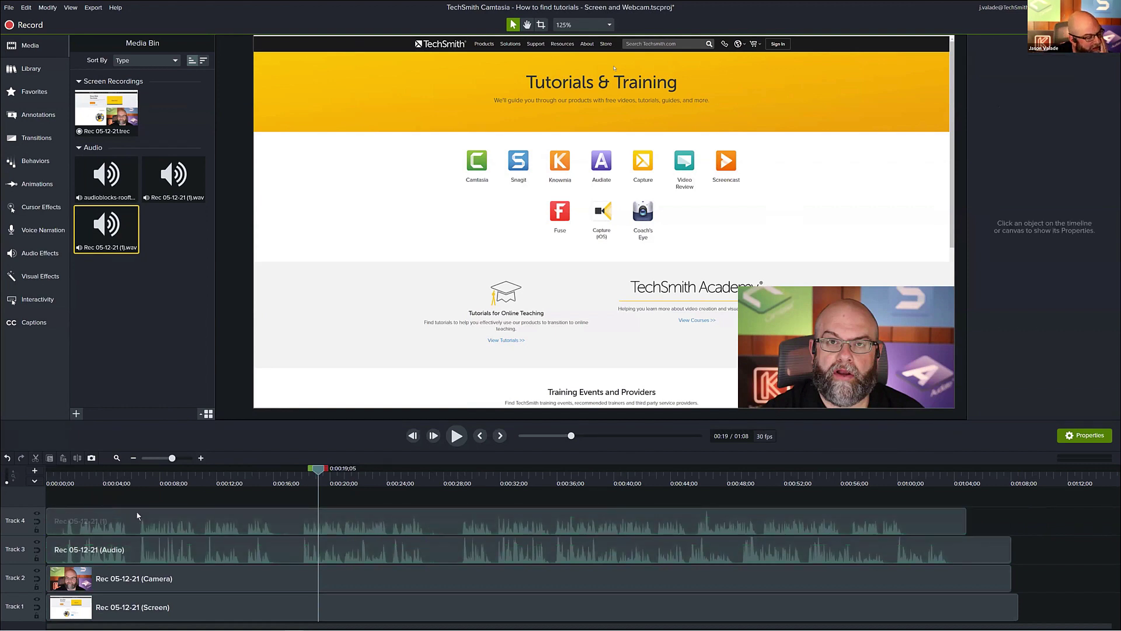
left_click(248, 532)
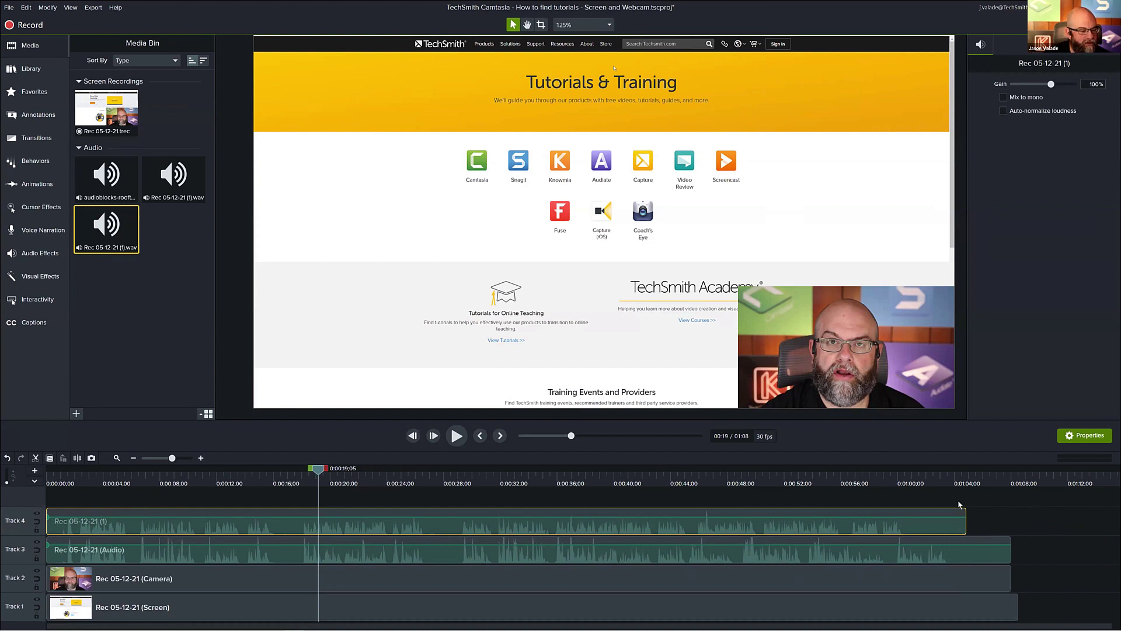
Play the timeline from about 37 s to 47 s to check the shortened audio against the video.
left_click(690, 490)
left_click_drag(689, 470, 581, 497)
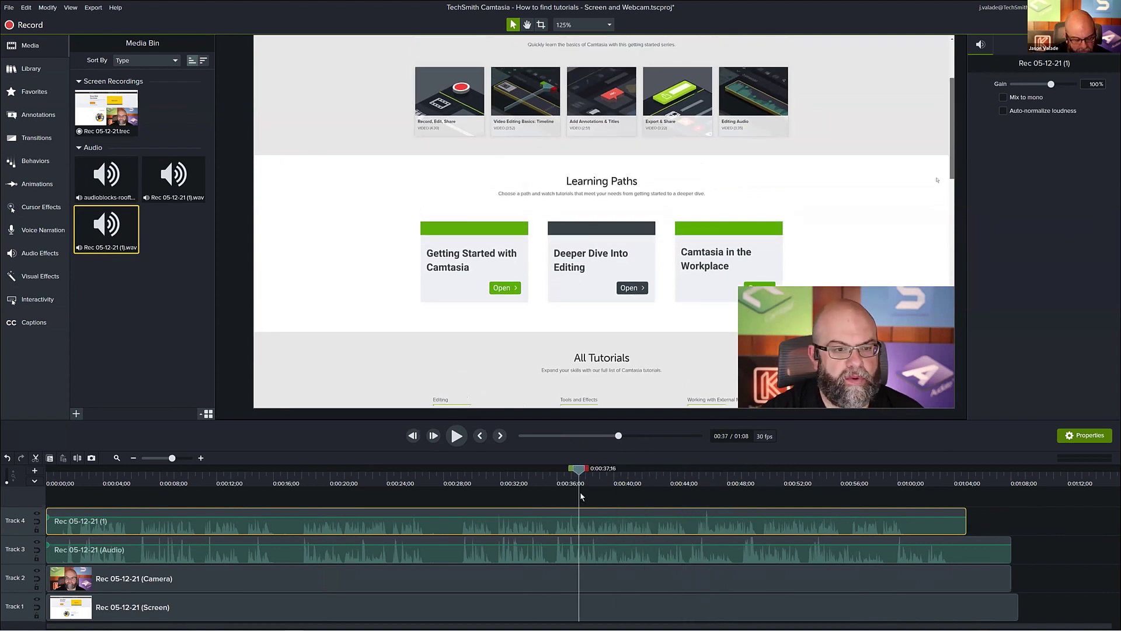
key("space")
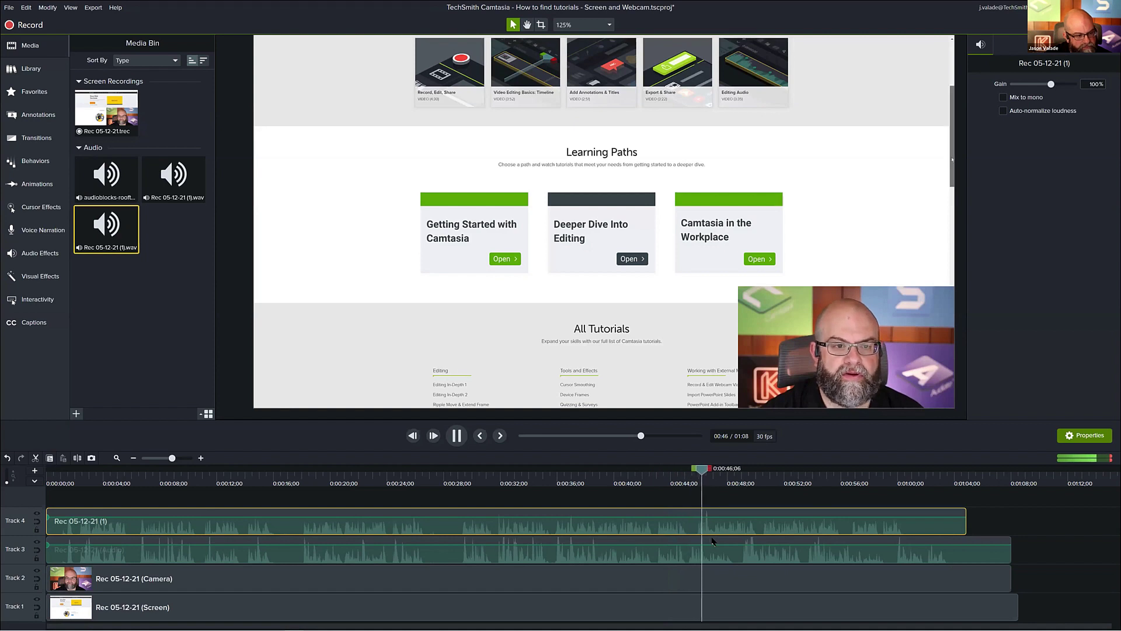
key("space")
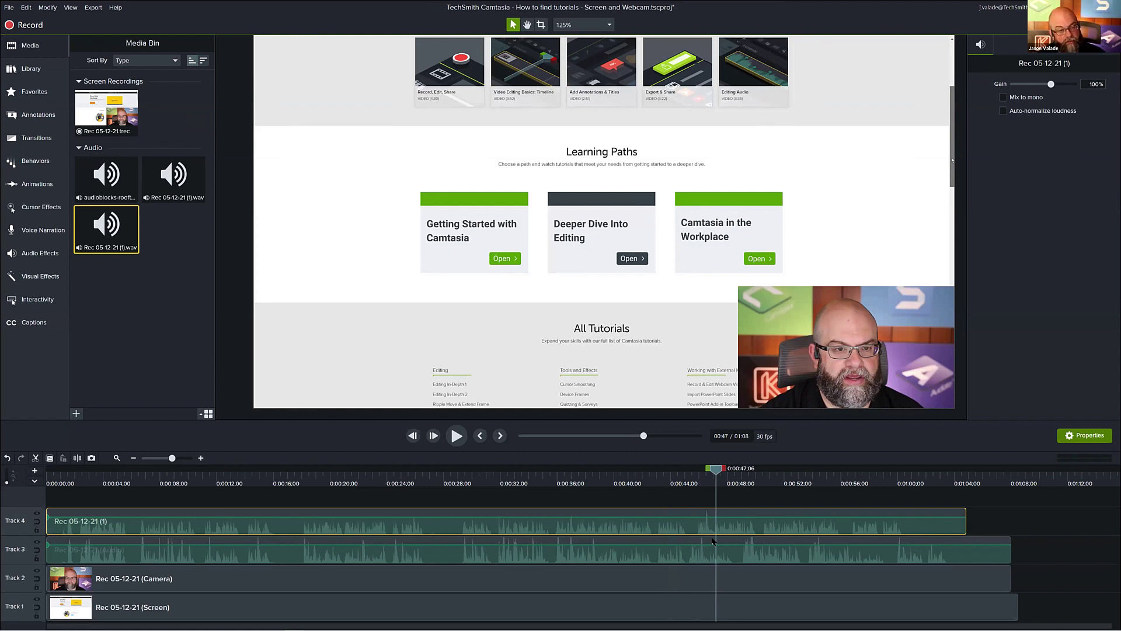
left_click(713, 543)
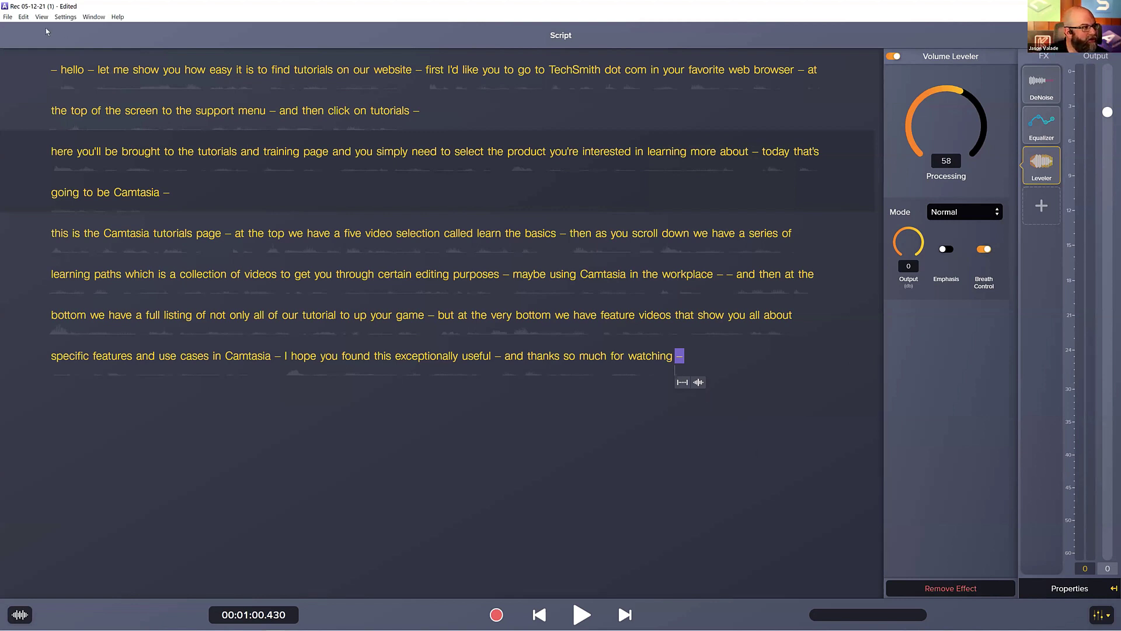
left_click(8, 17)
left_click(53, 129)
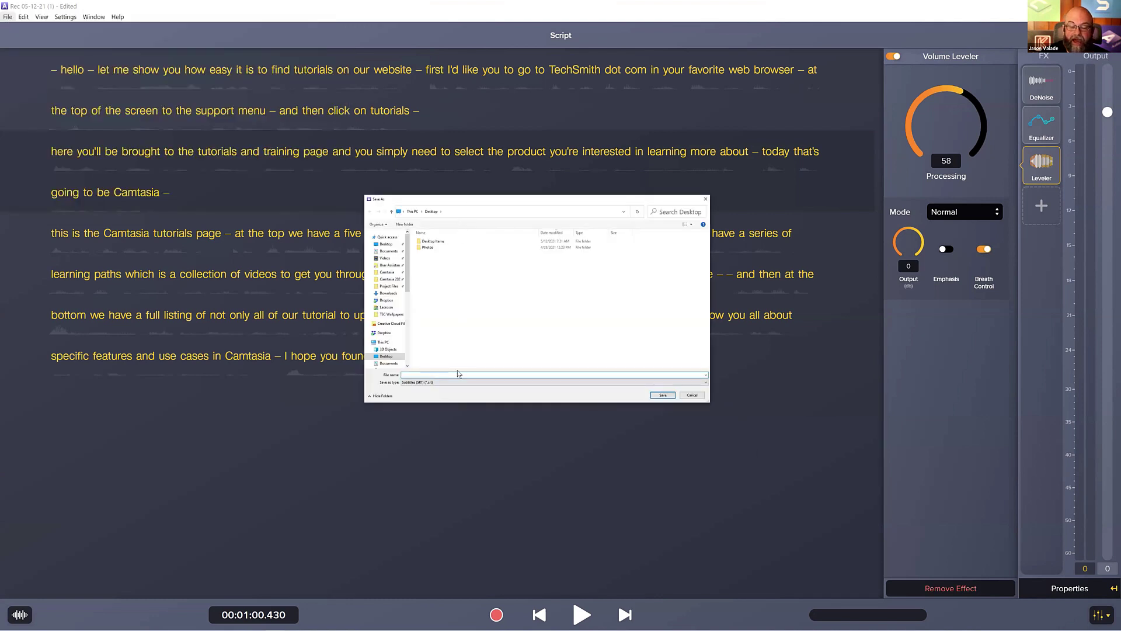
left_click(699, 397)
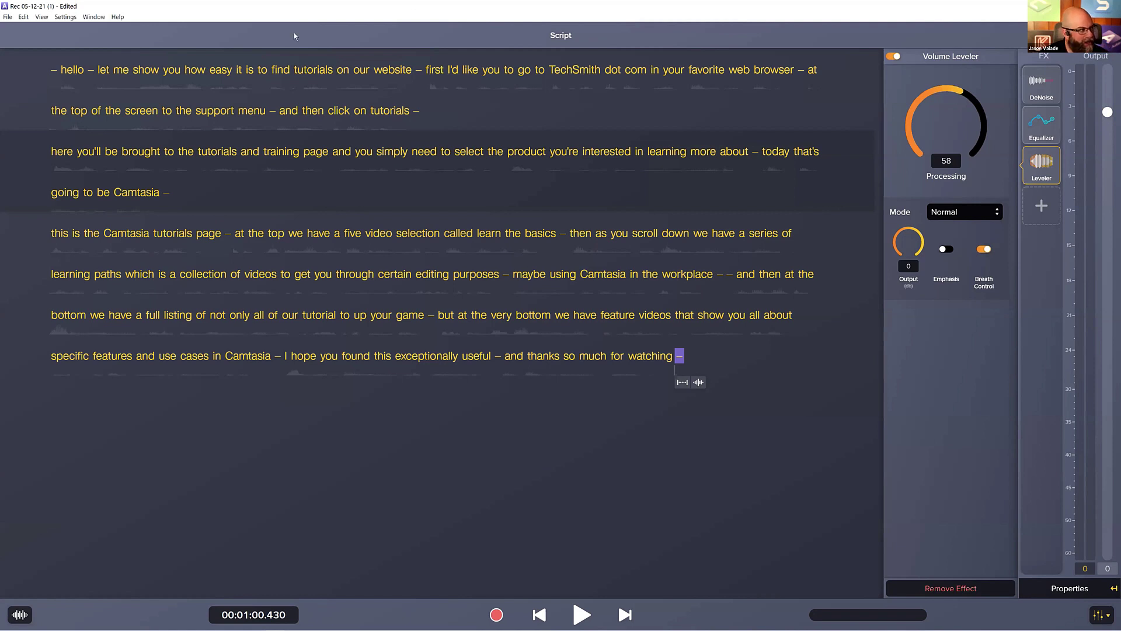
Export the script to the Desktop as an SRT subtitles file.
left_click(7, 18)
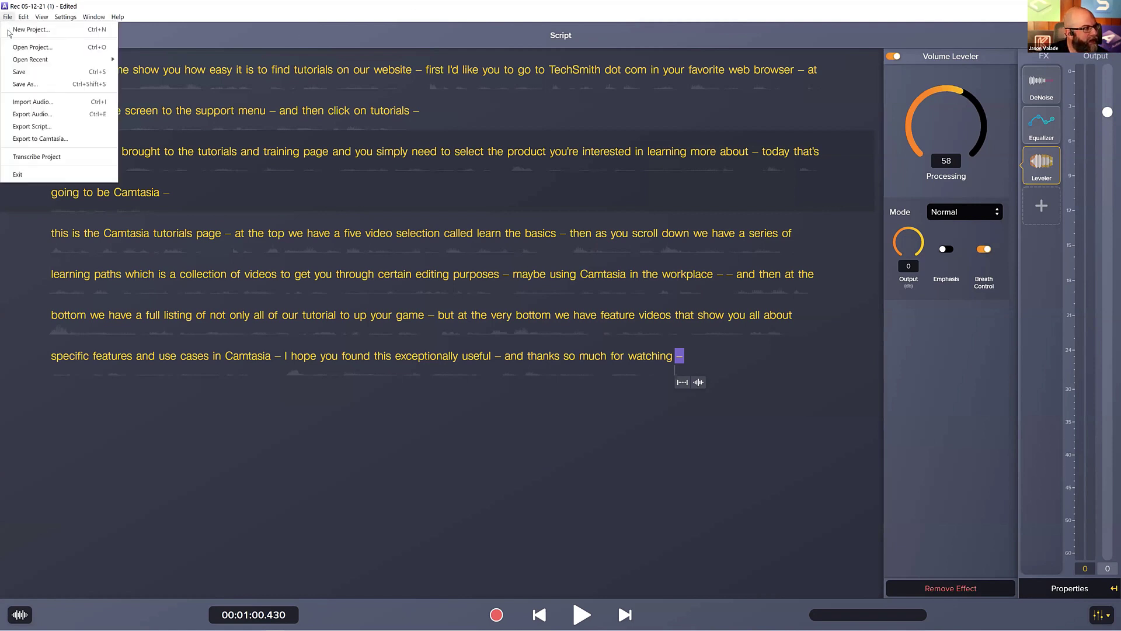
left_click(33, 125)
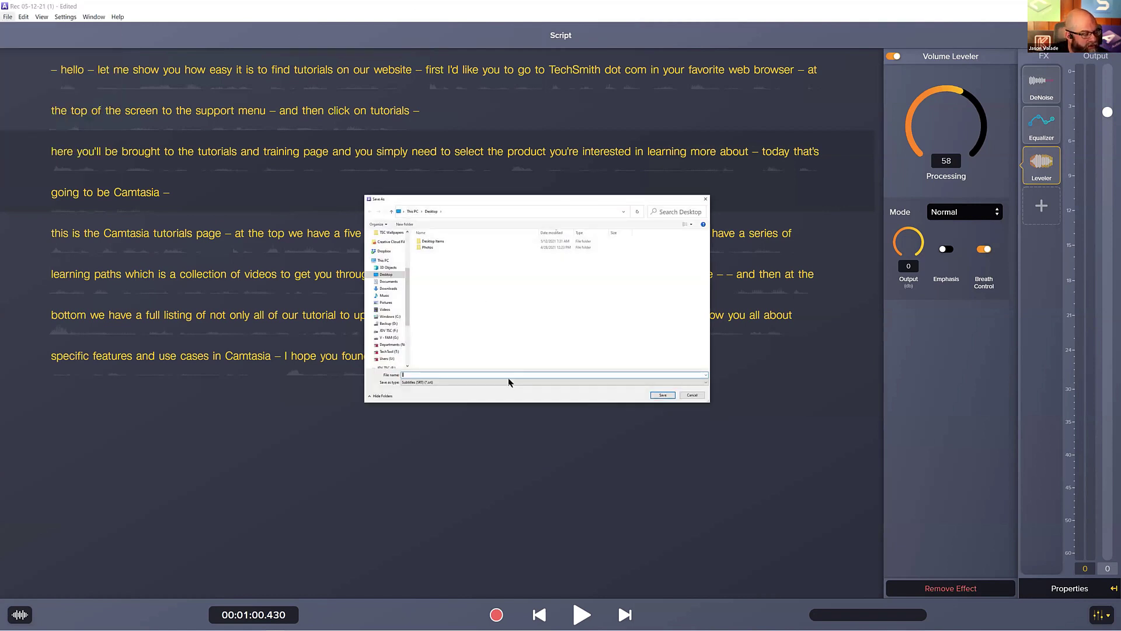
left_click(660, 397)
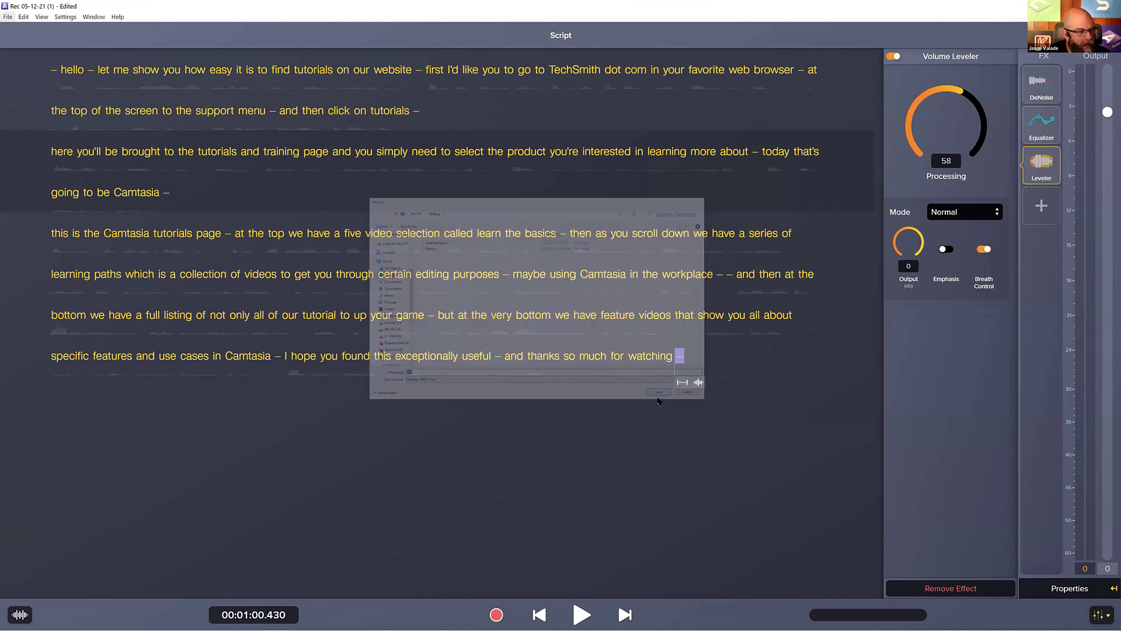
left_click(631, 323)
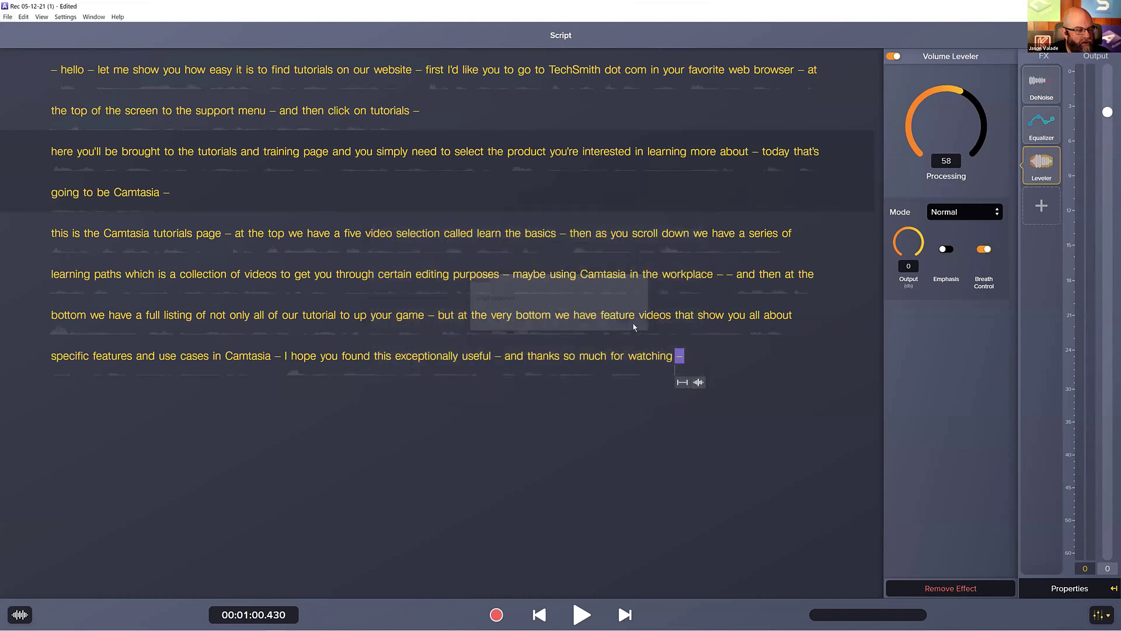
Switch to Camtasia and import the exported SRT subtitles from the Desktop as captions for the project.
key("alt+Tab")
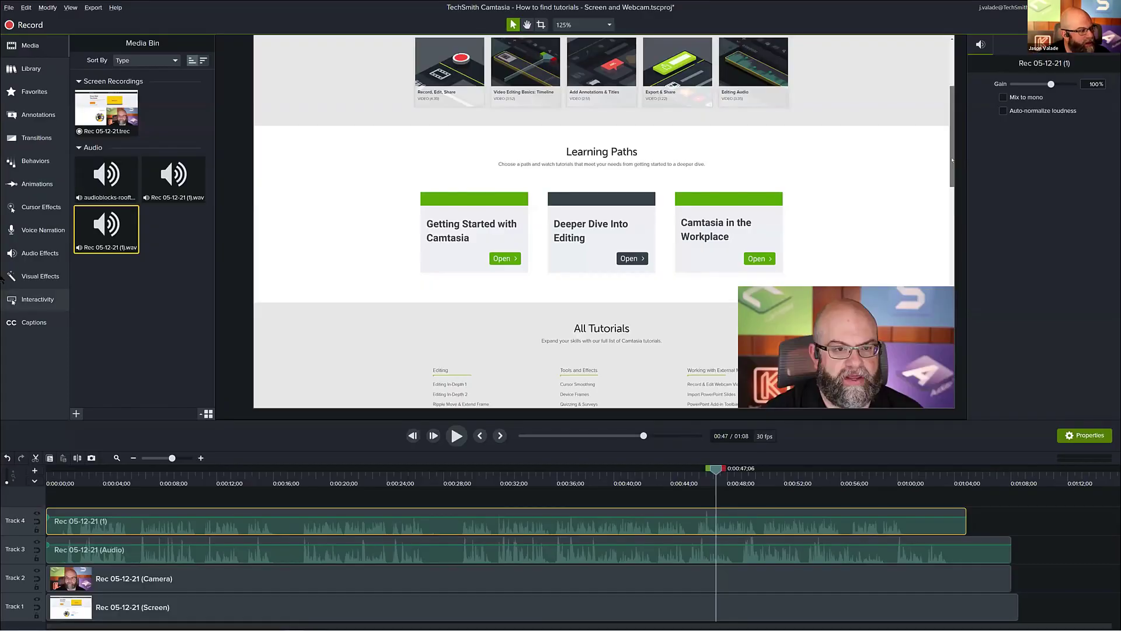
left_click(23, 327)
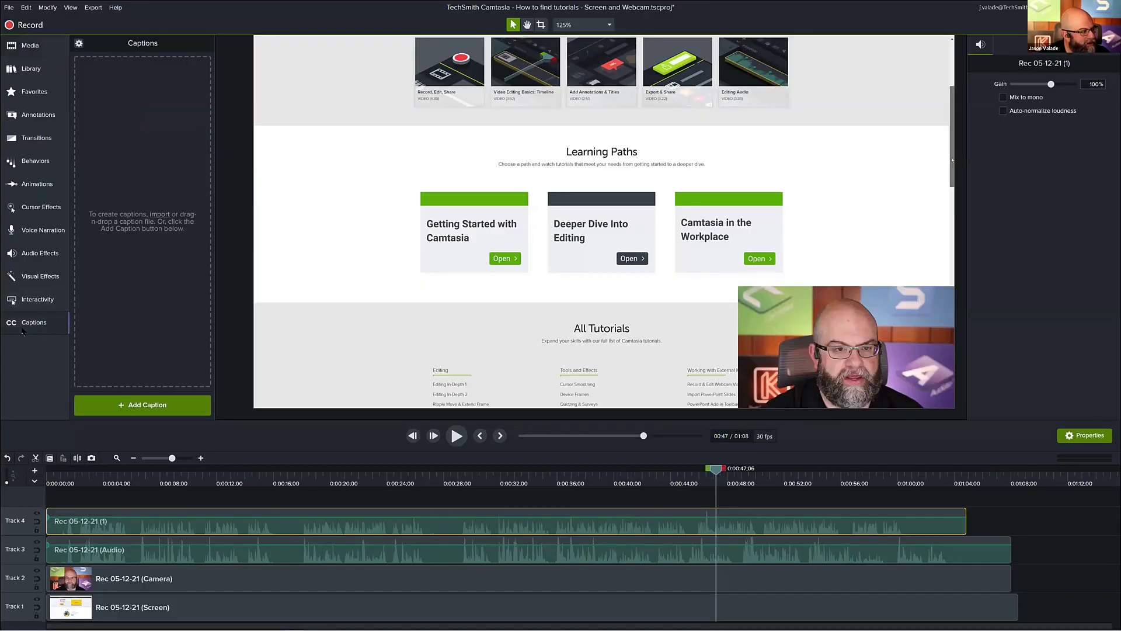
left_click(82, 47)
left_click(91, 66)
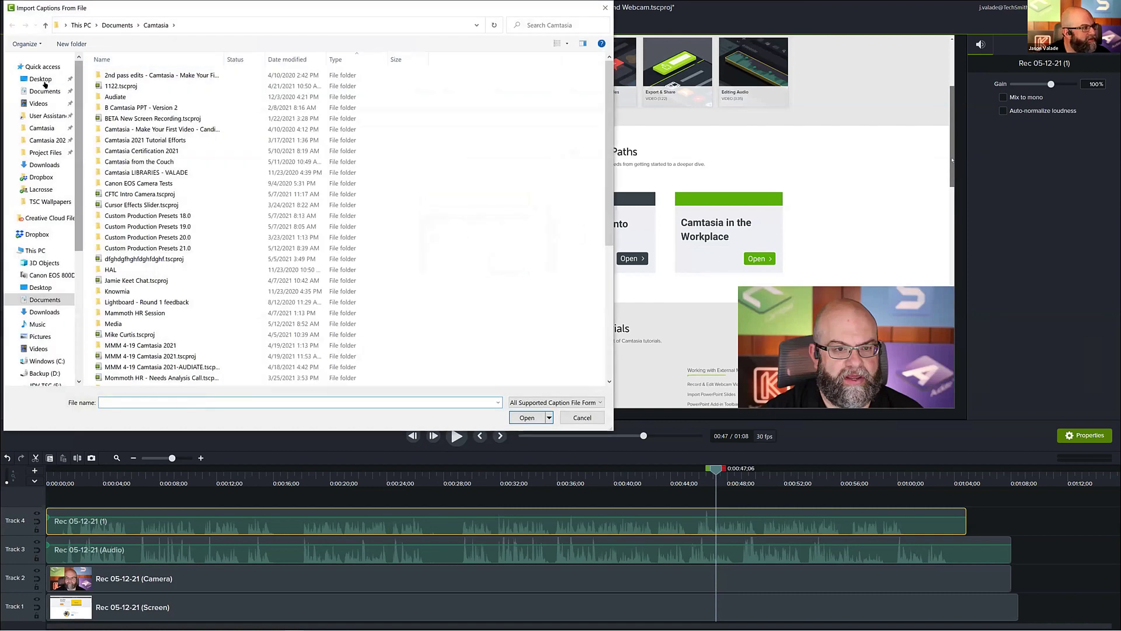
left_click(40, 79)
double_click(100, 76)
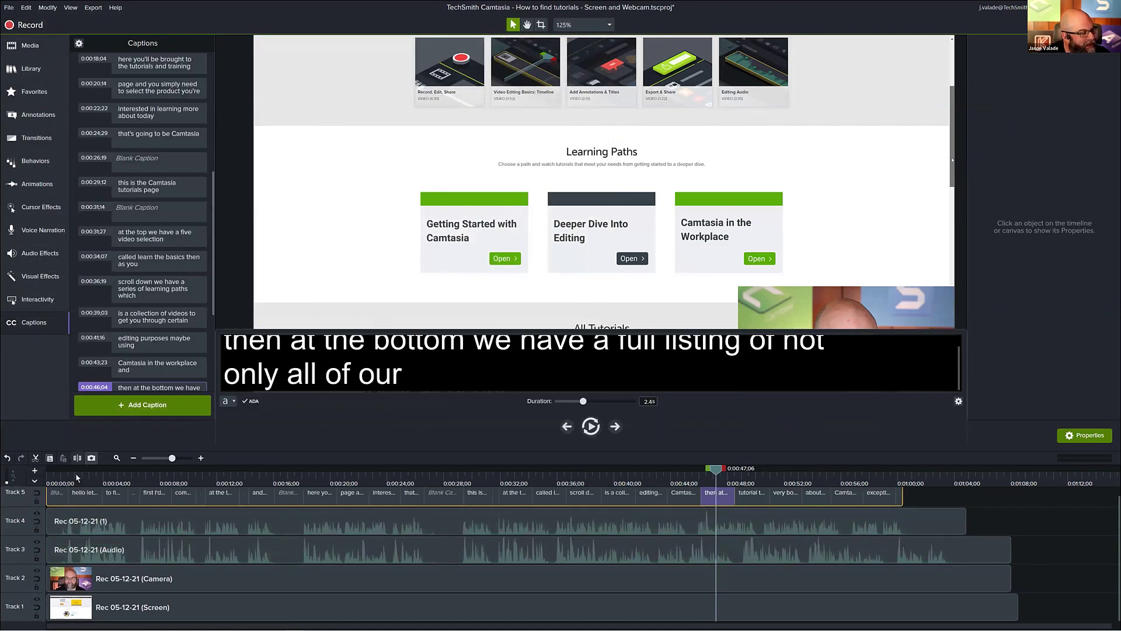
Play the timeline from near its start to about 10 s to check the imported captions against the video.
left_click_drag(61, 482, 58, 485)
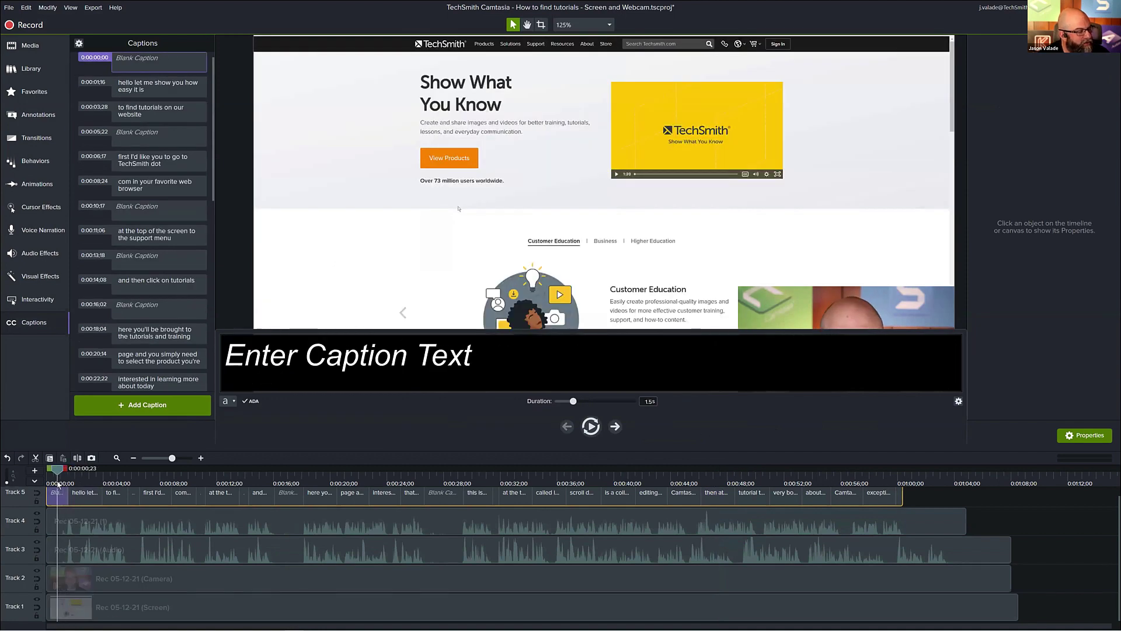
key("space")
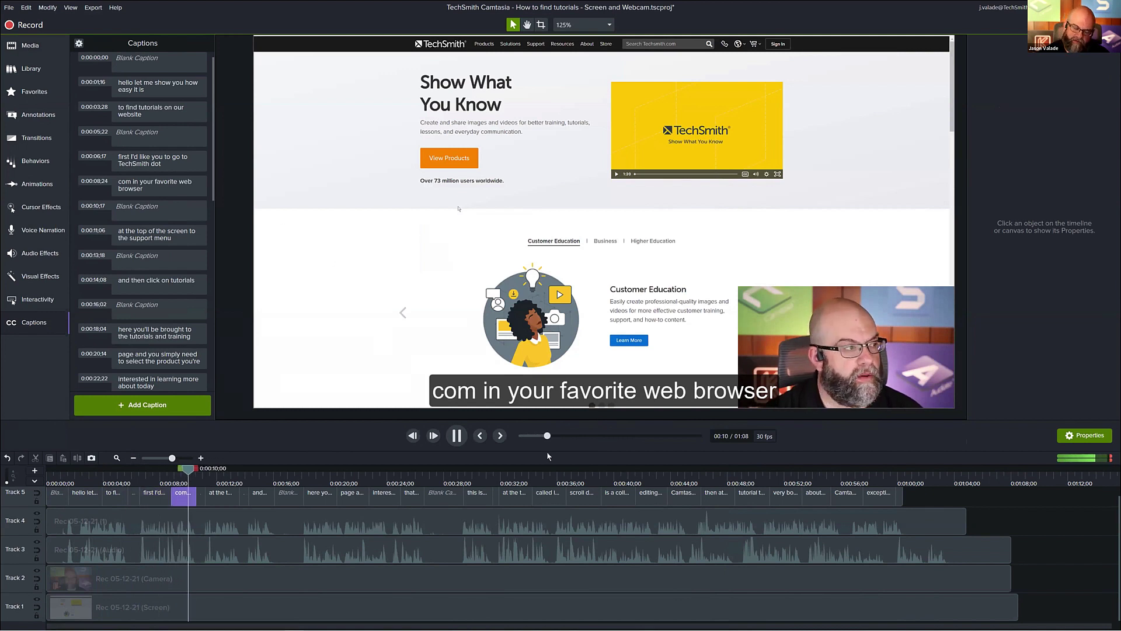
key("space")
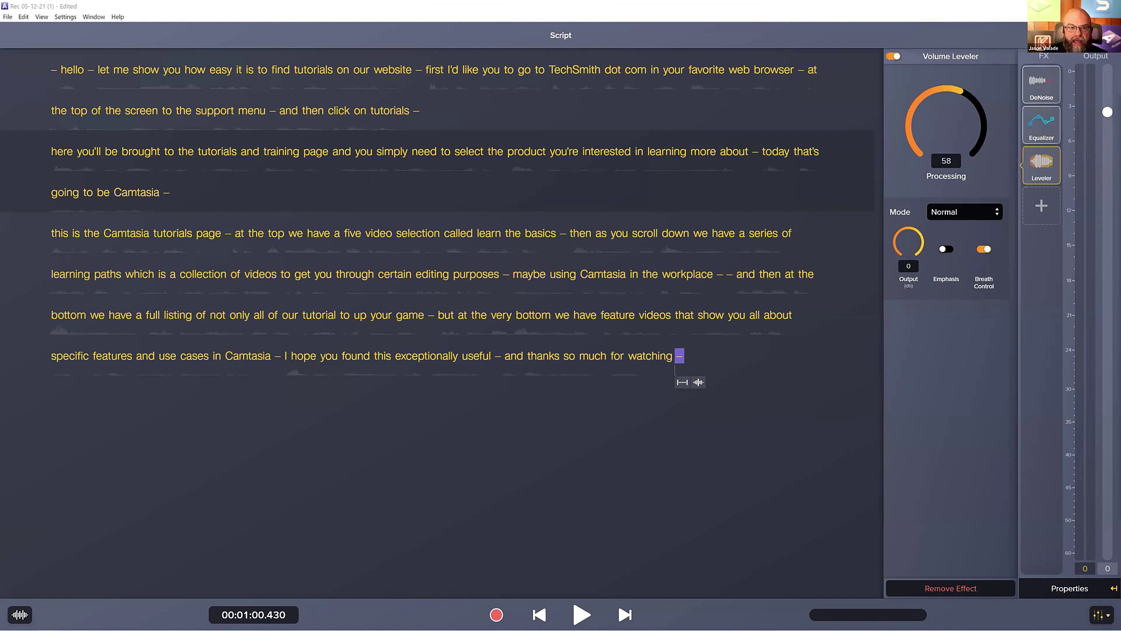
Place the Welcome Video Script document beside Audiate in a split screen, and hide Audiate's audio effects to widen the transcript.
key("alt+Tab")
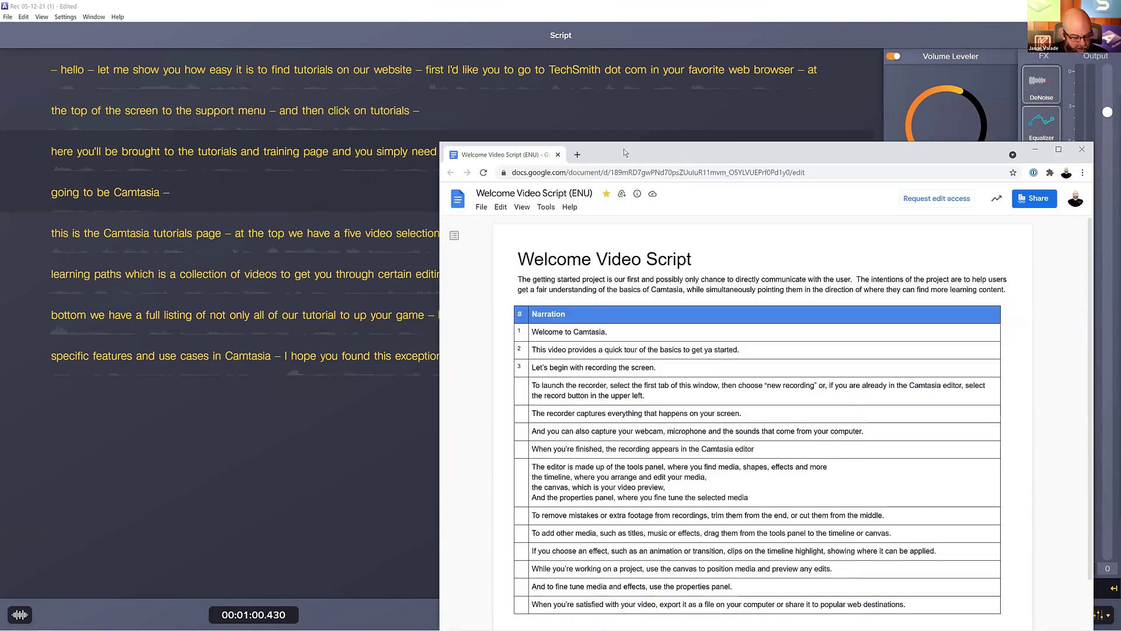
key("super+Right")
left_click(434, 176)
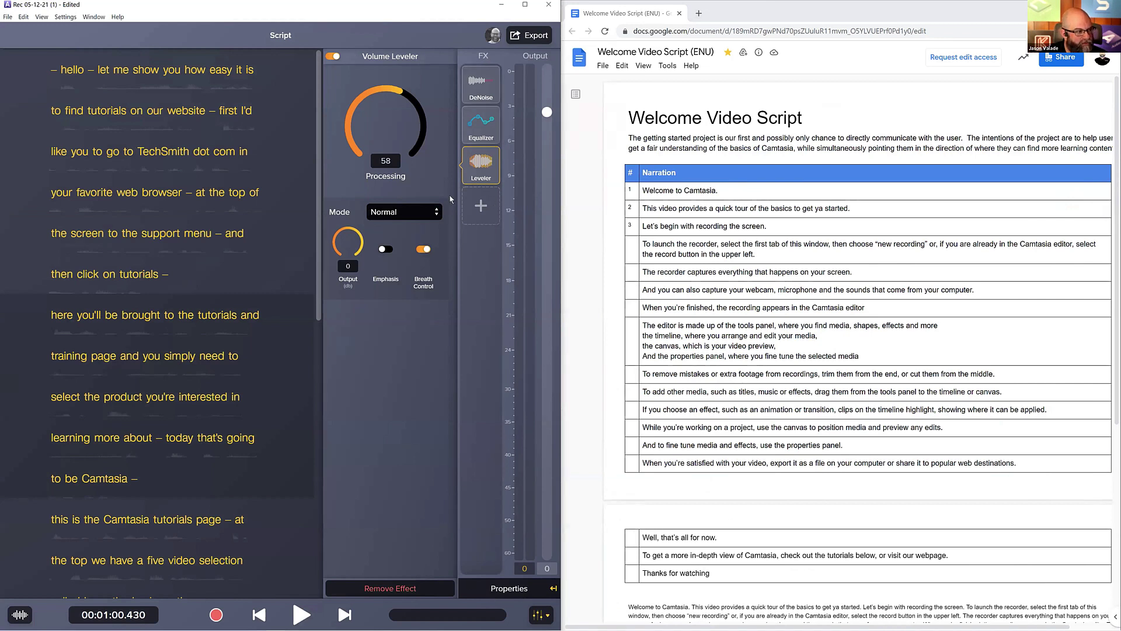
left_click(541, 614)
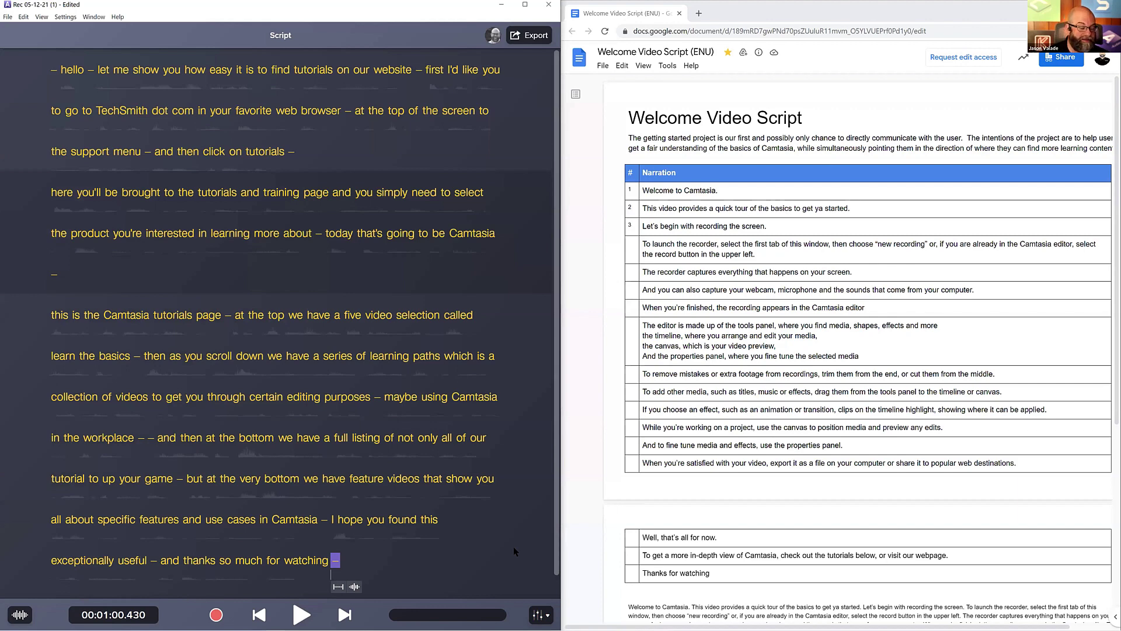
Create a new empty Audiate project without saving the edited Rec 05-12-21 (1) project.
left_click(9, 21)
left_click(13, 30)
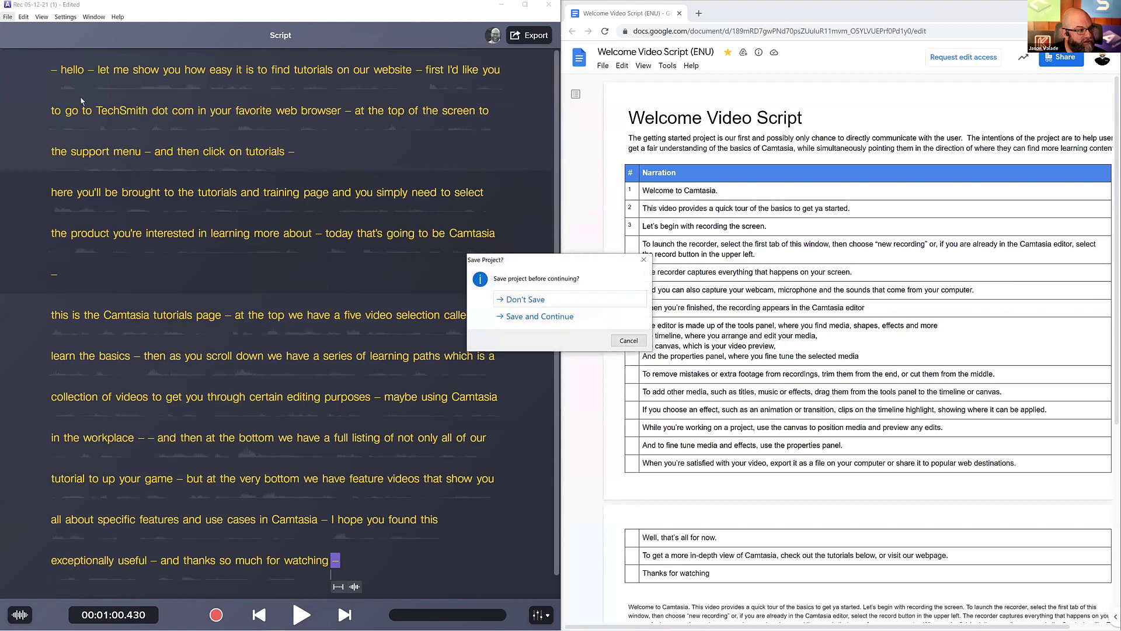
left_click(531, 299)
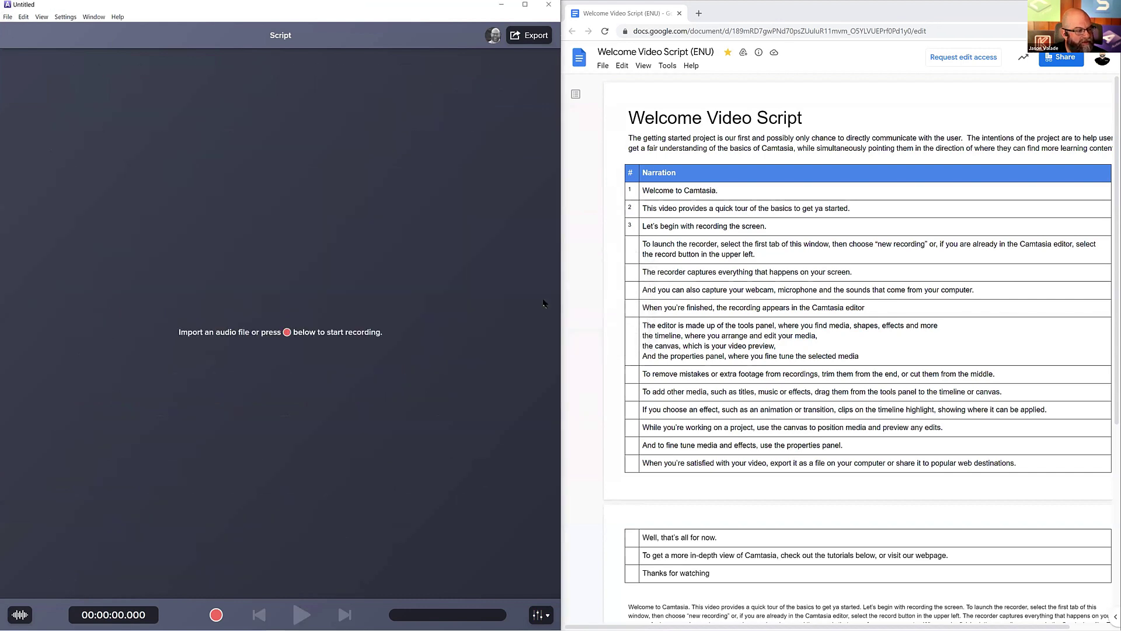
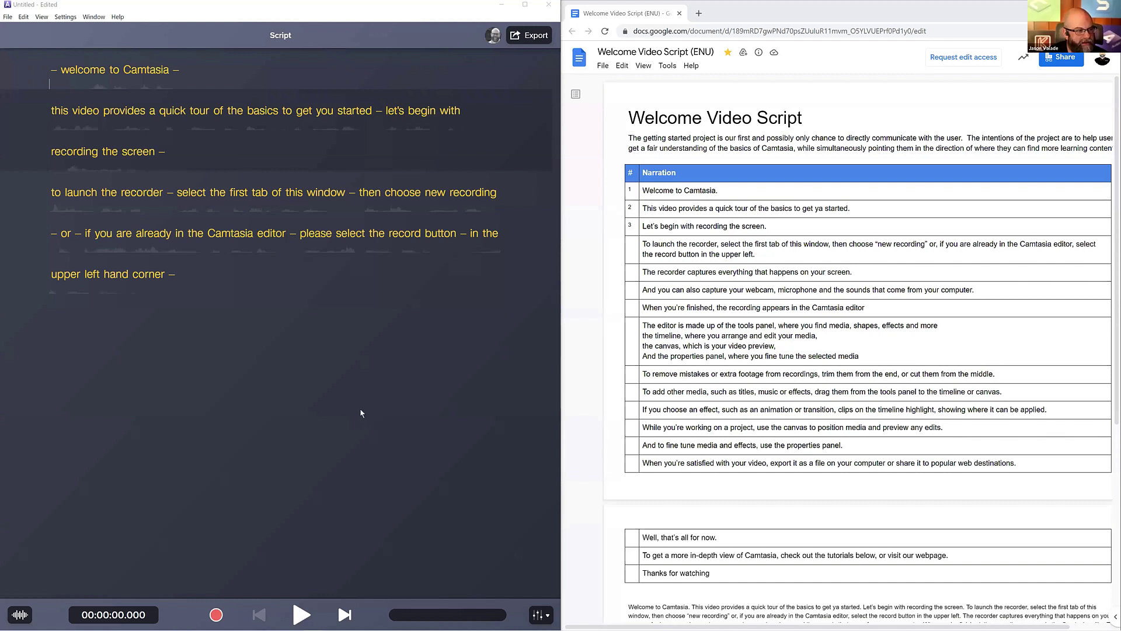
Discard the current take unsaved and record a new narration in a fresh project, from "Welcome to Camtasia" through the record button line.
left_click(361, 412)
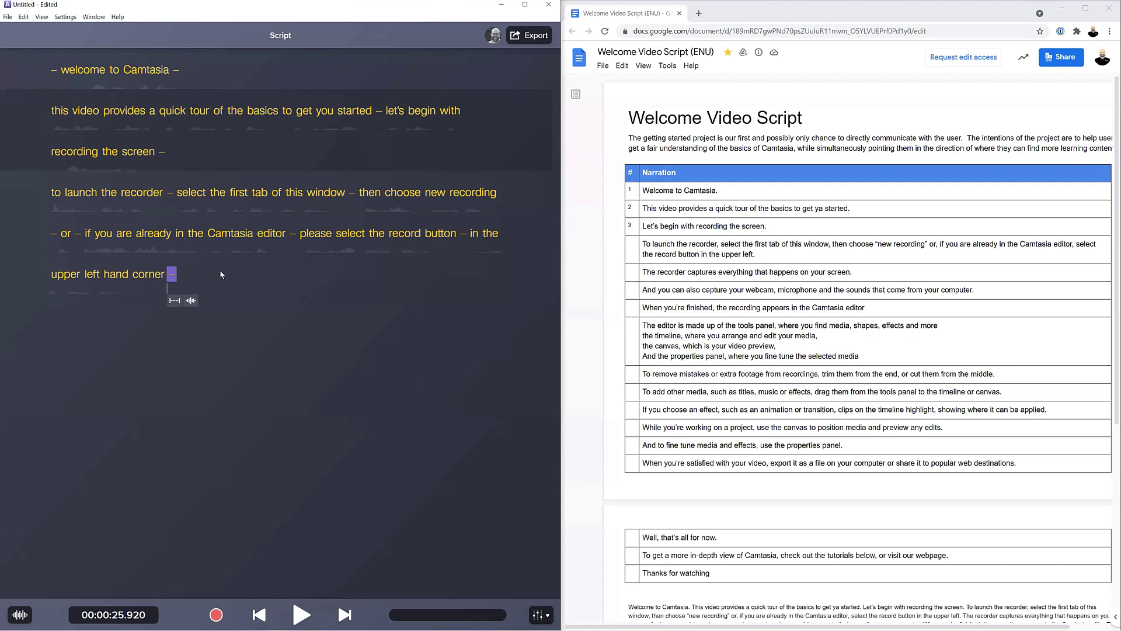
key("ctrl+n")
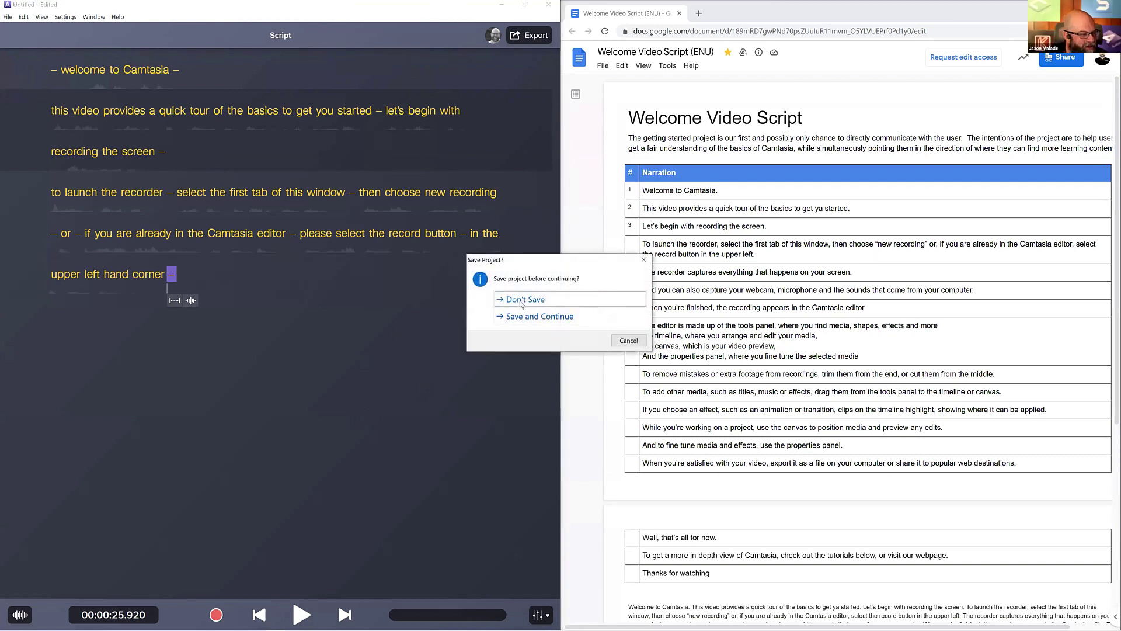
left_click(522, 300)
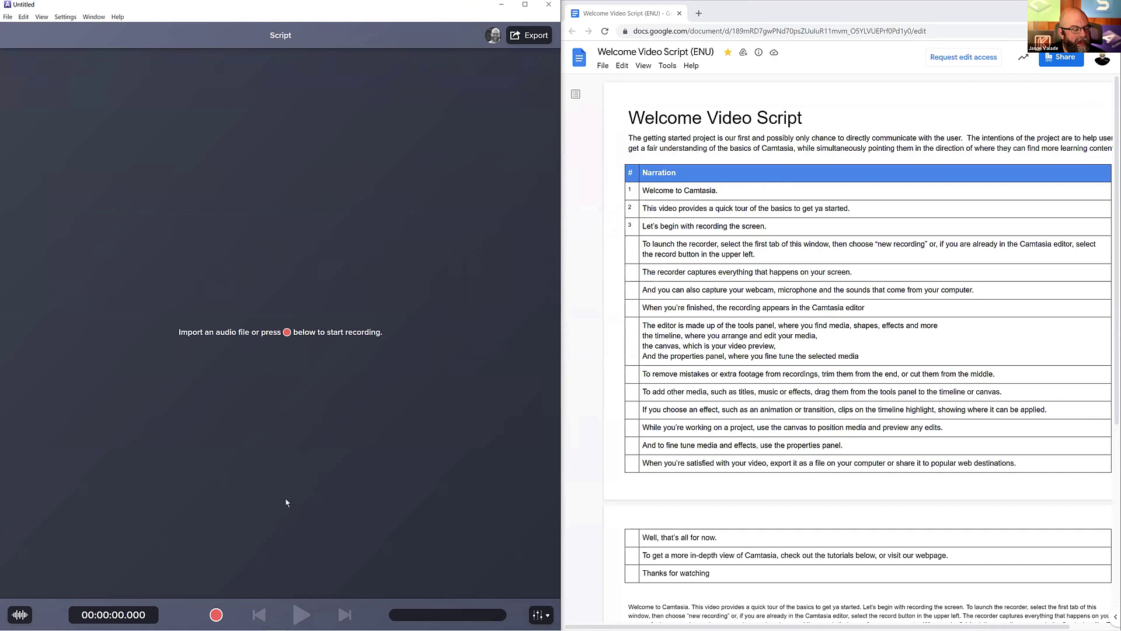
left_click(216, 614)
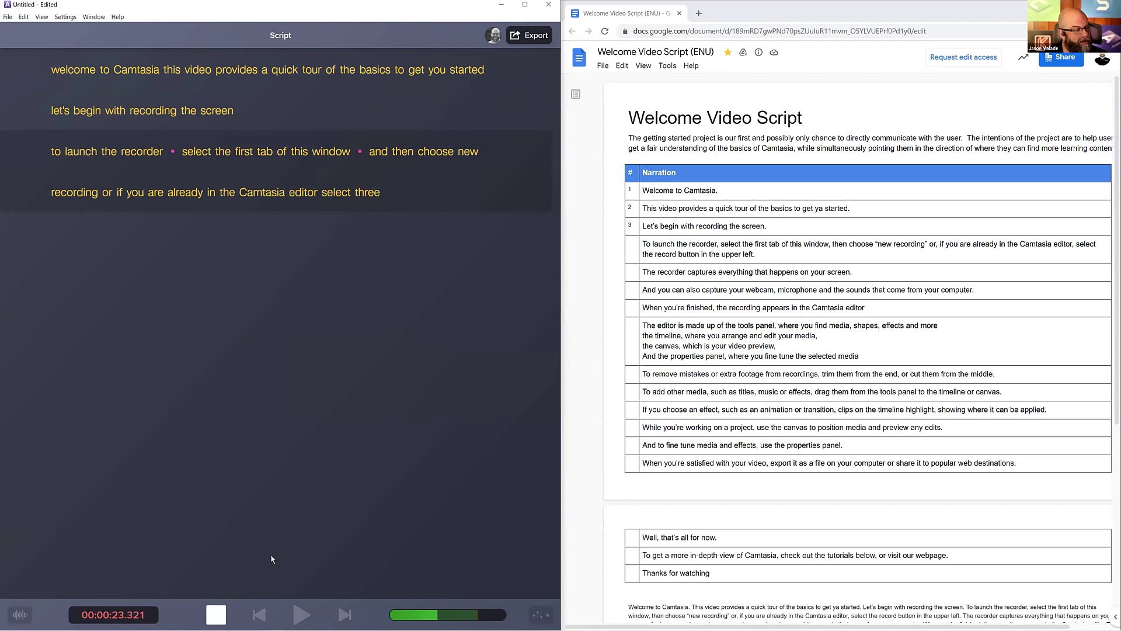
left_click(216, 615)
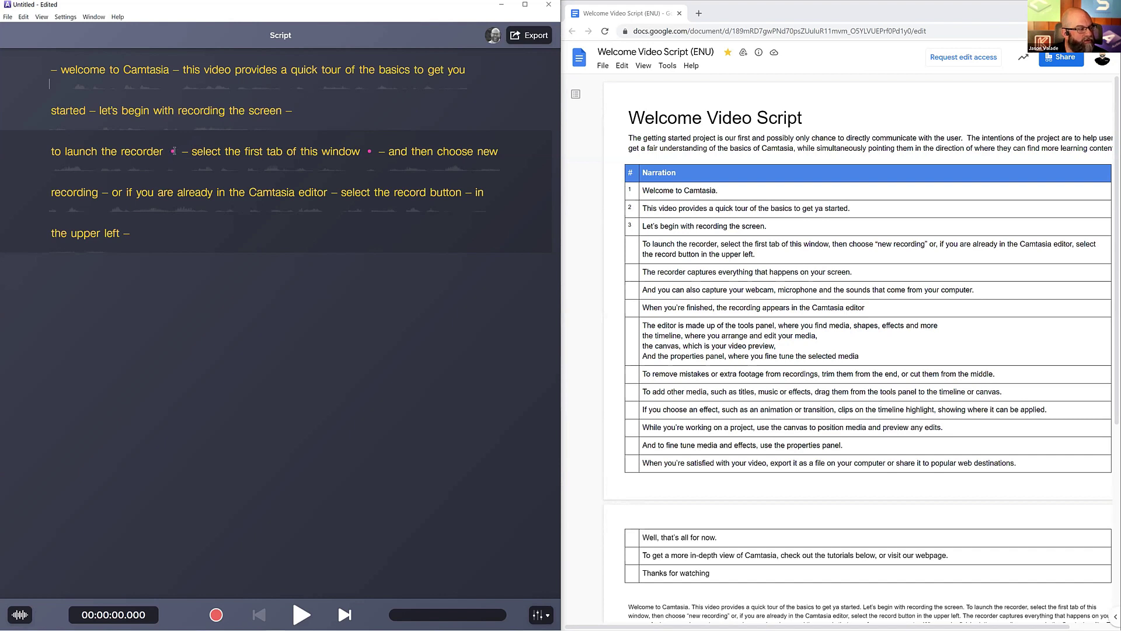
Raise the volume and play the new narration from "to launch the recorder" to listen to its hesitations.
left_click(51, 153)
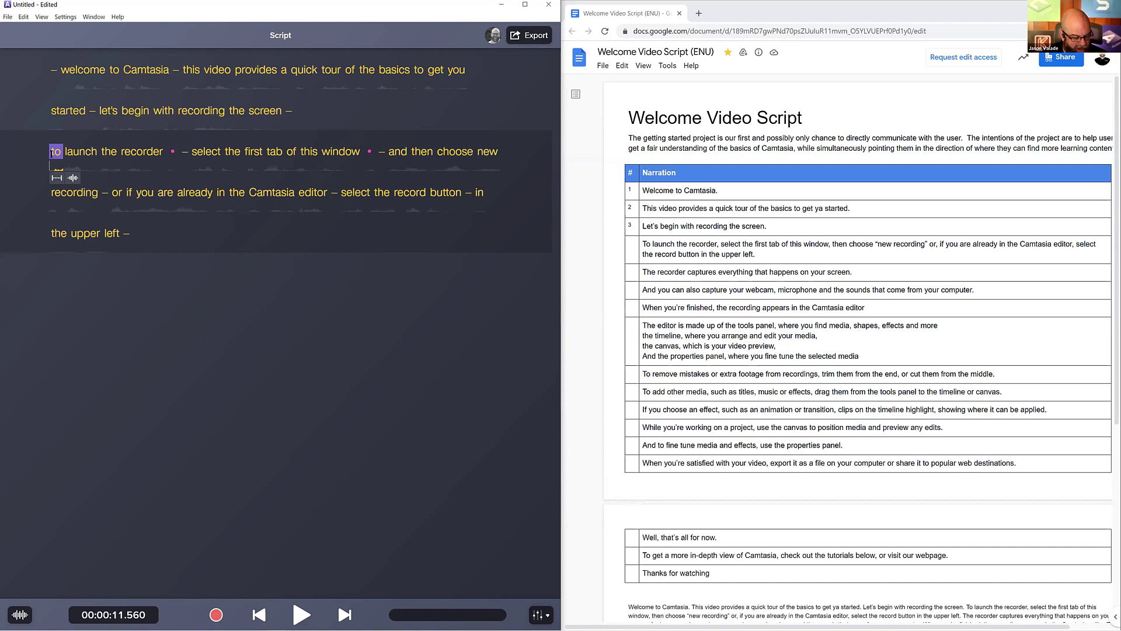
key("XF86AudioRaiseVolume")
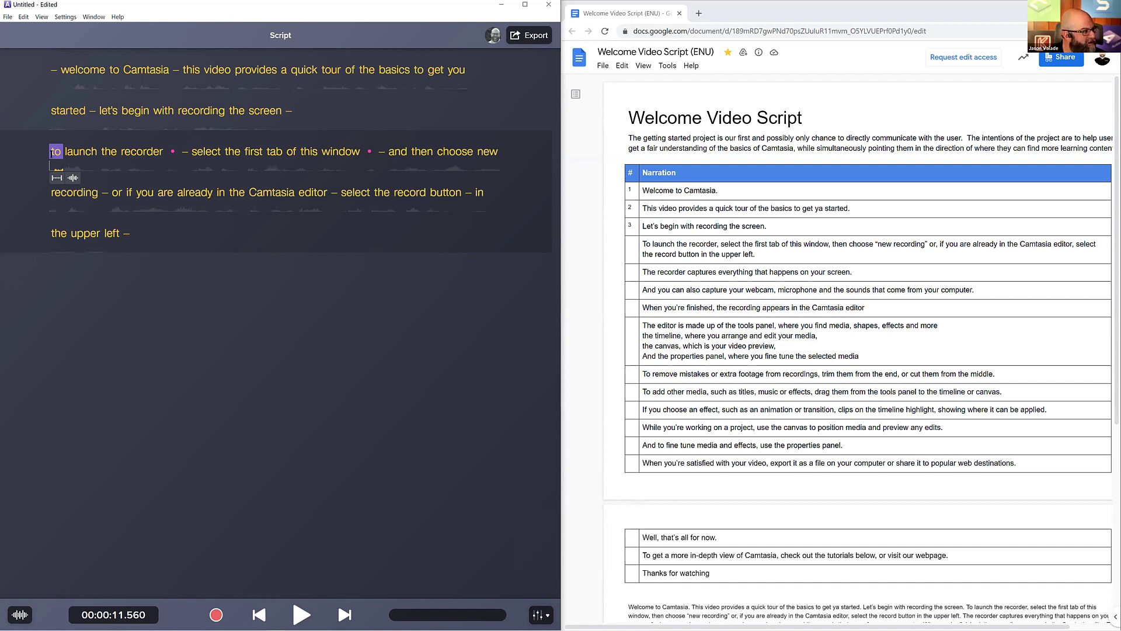
key("space")
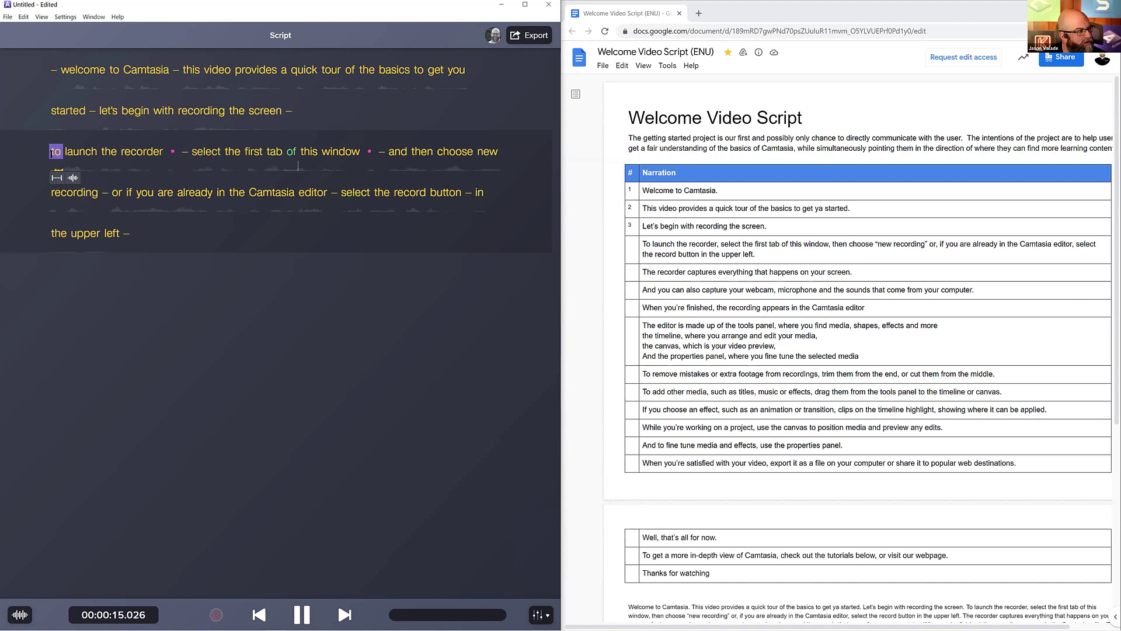
key("space")
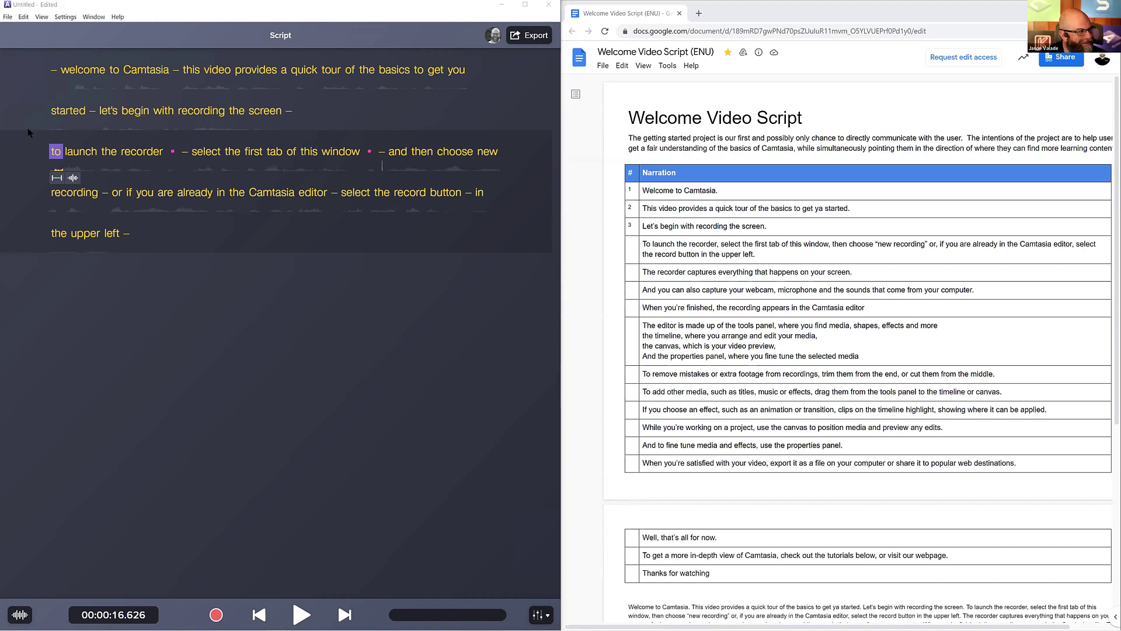
left_click(56, 151)
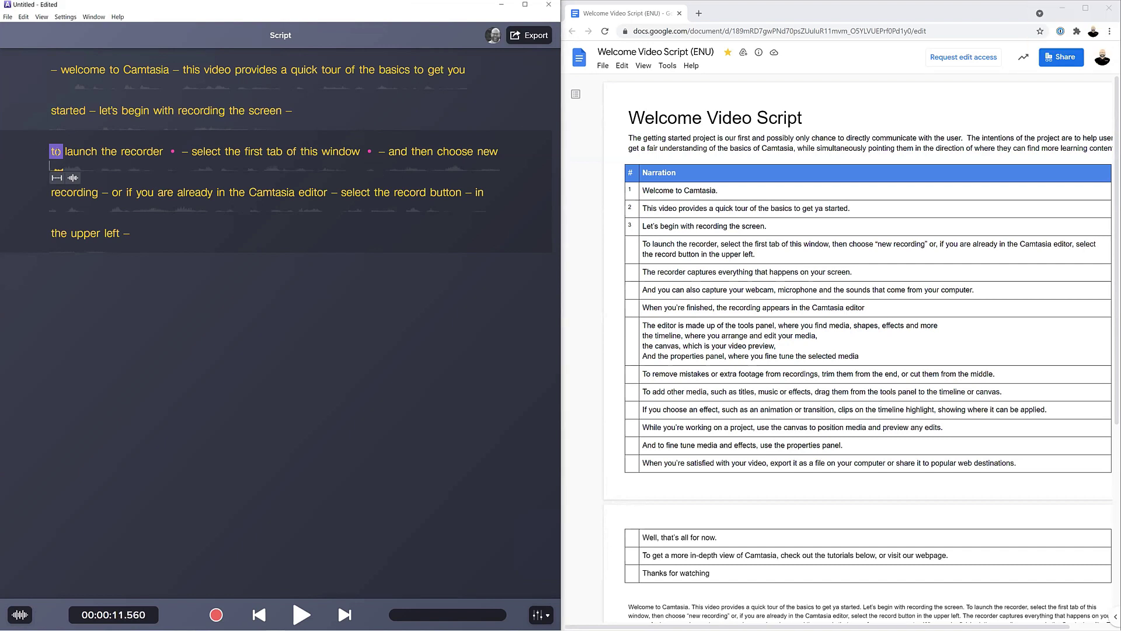
key("space")
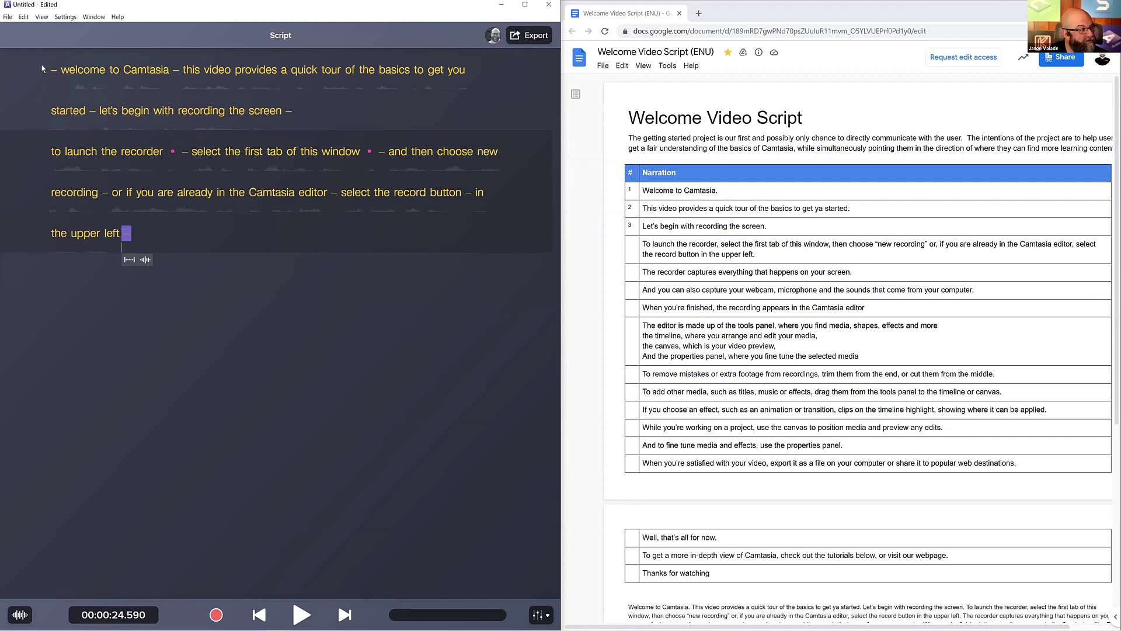
Review the commands for silencing or deleting all hesitations in the script.
left_click(14, 18)
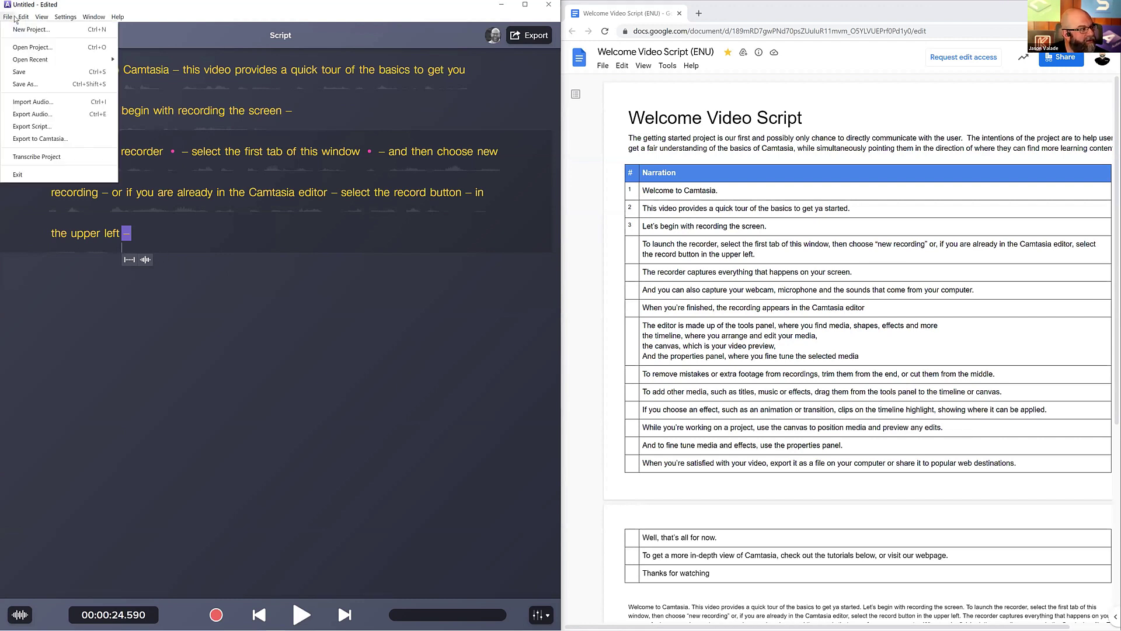
mouse_move(21, 20)
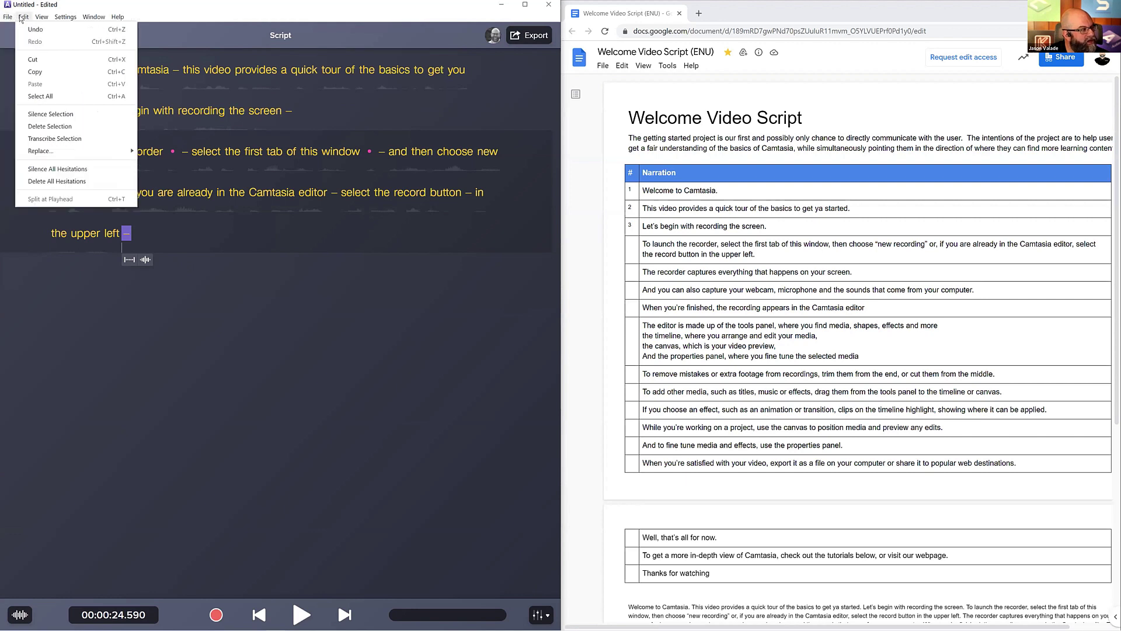
left_click(61, 172)
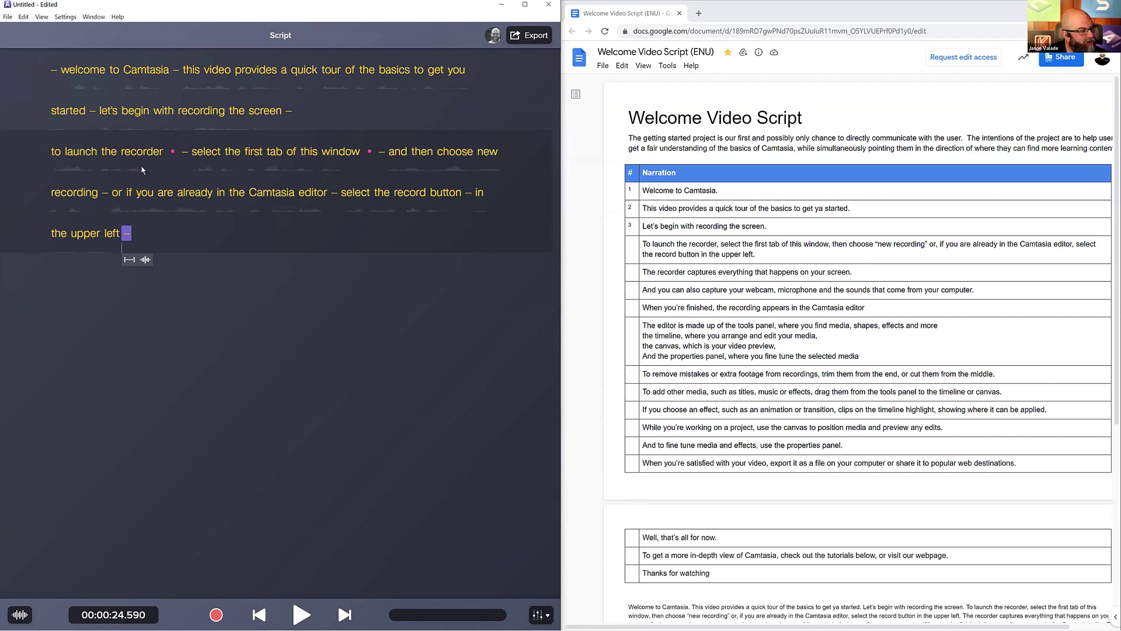
Play the narration from the word "launch" past the hesitation after "this window".
left_click(70, 152)
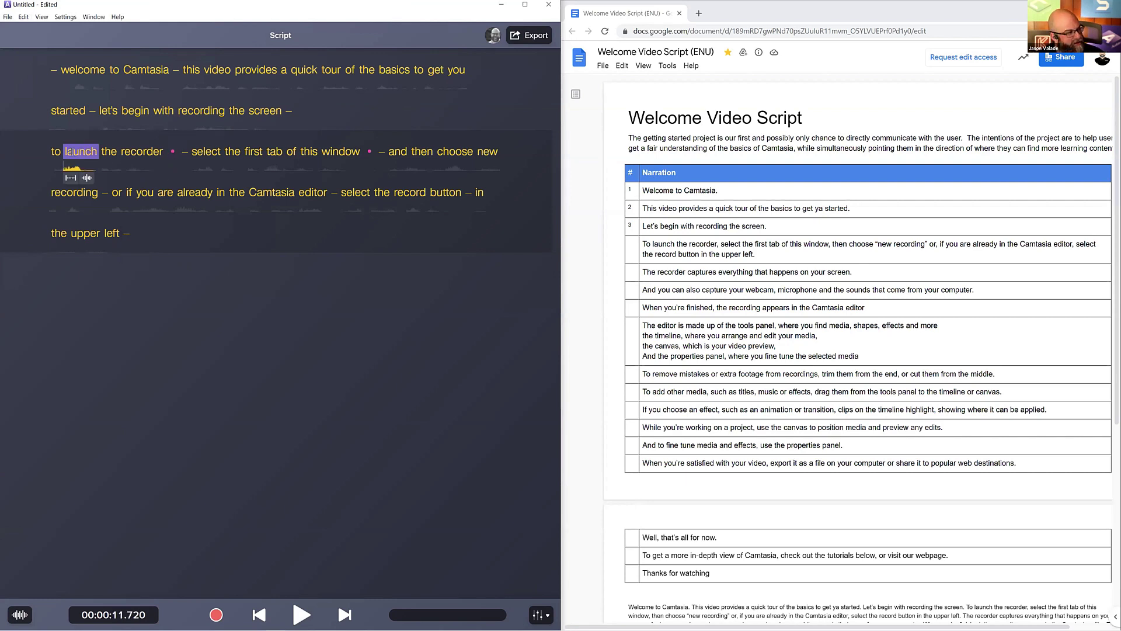
key("space")
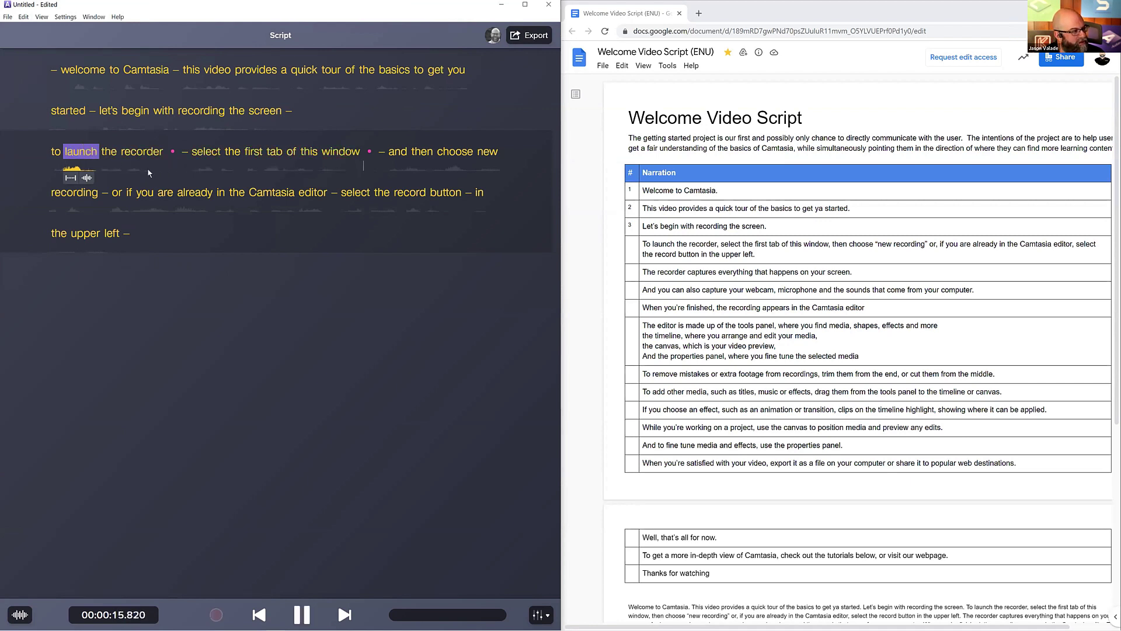
key("space")
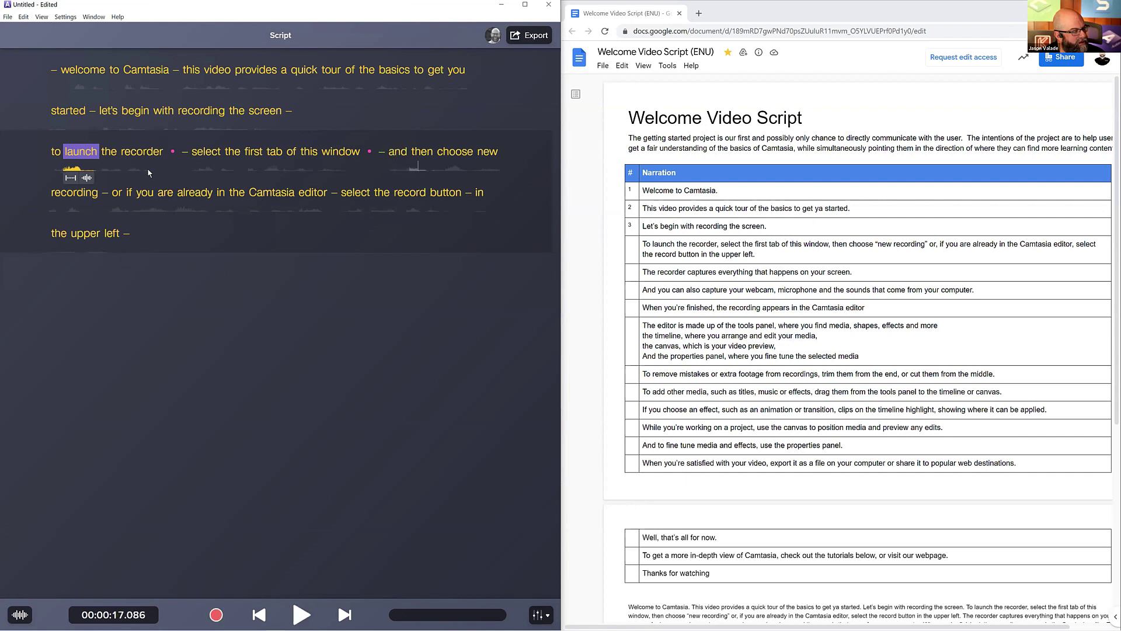
Play from the word "recorder" through the first hesitation, and select the pause directly after that hesitation.
left_click(390, 270)
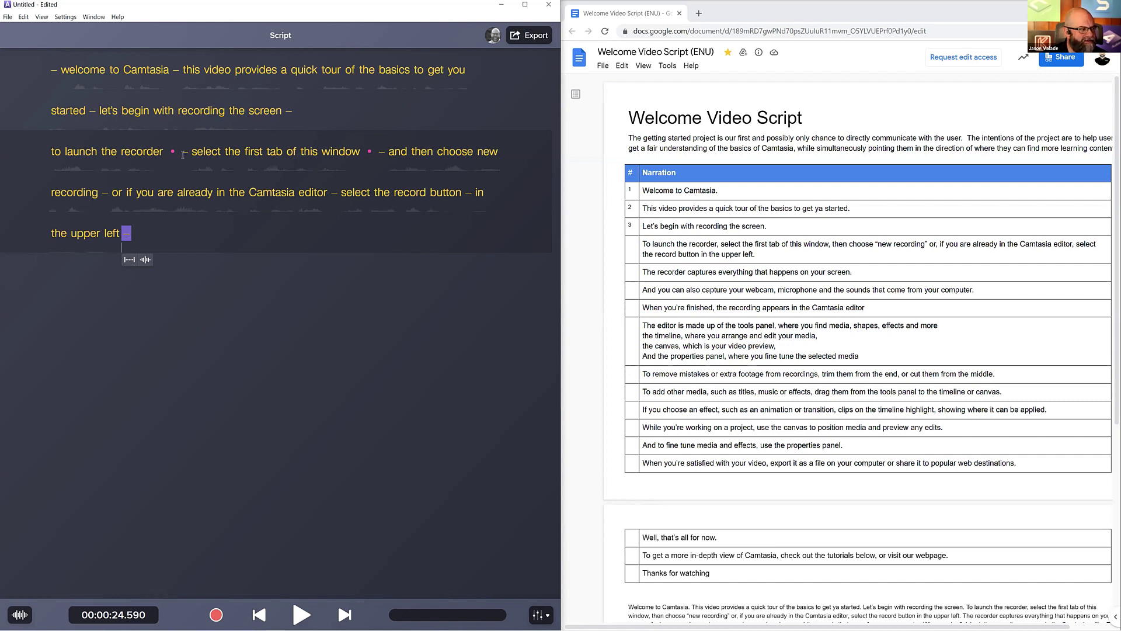
left_click(156, 152)
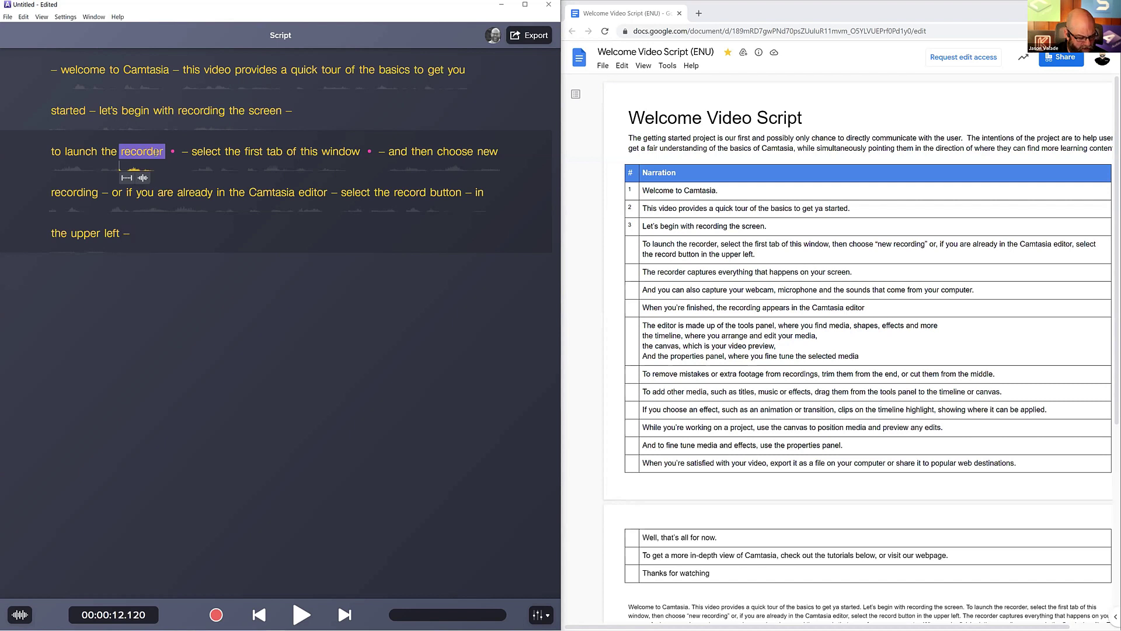
key("space")
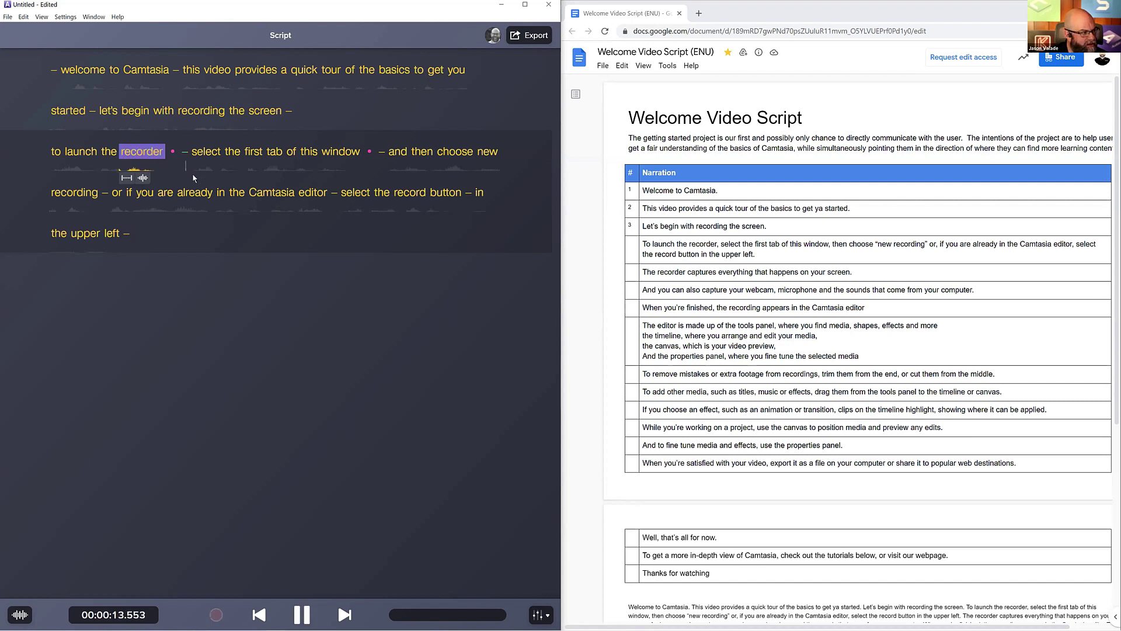
key("space")
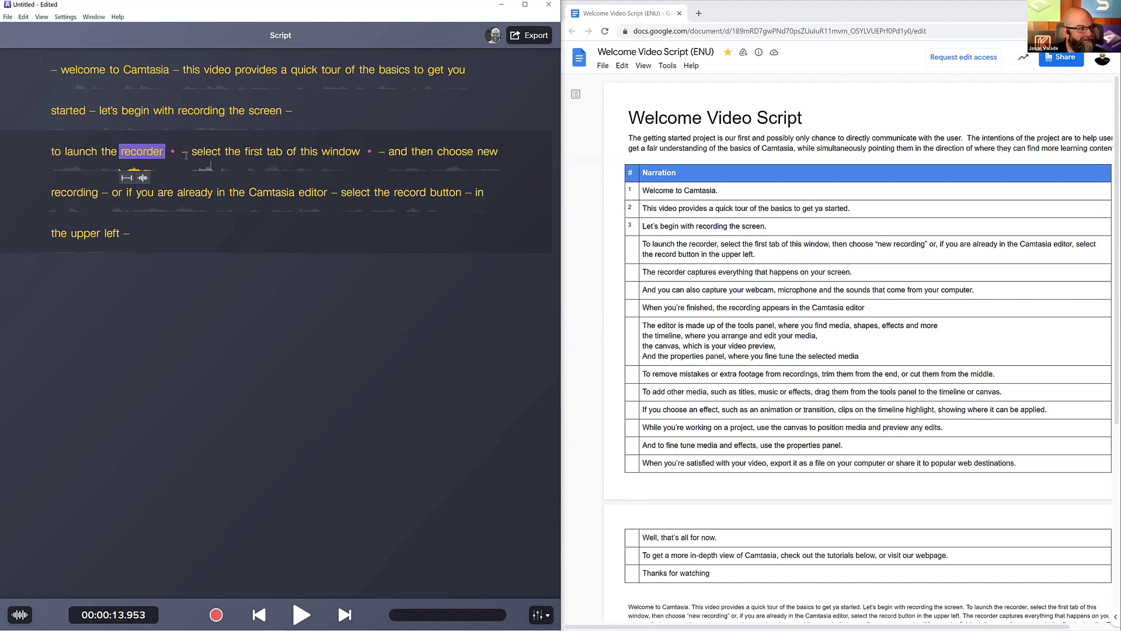
left_click(184, 152)
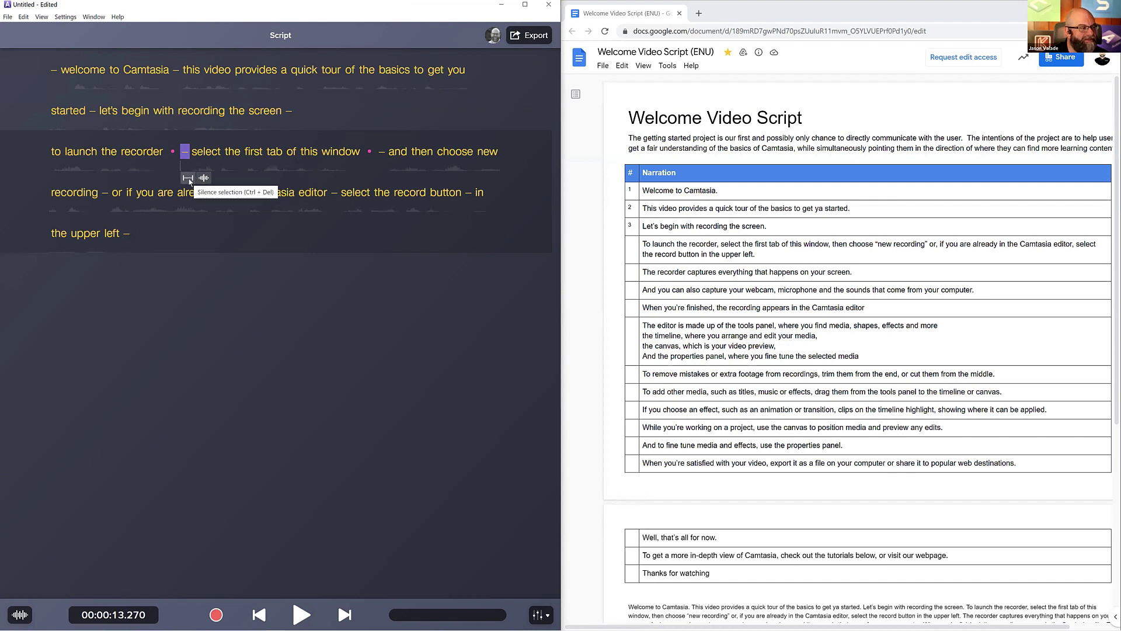
Silence the pauses after the first hesitation, after "recording the screen" and after "welcome to Camtasia".
left_click(188, 178)
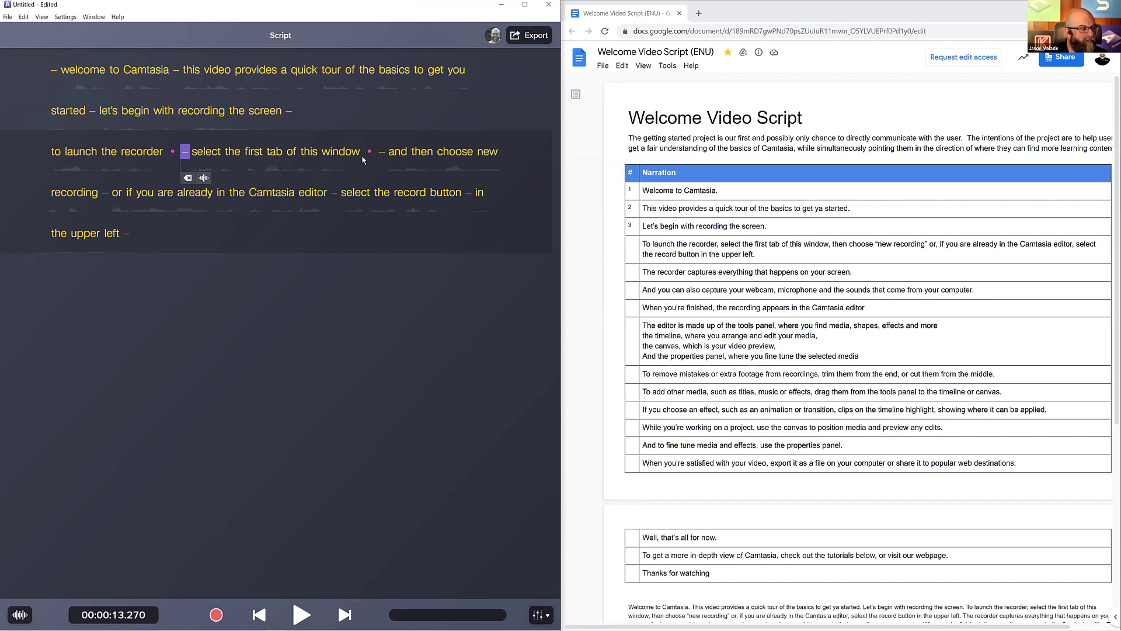
left_click(379, 157)
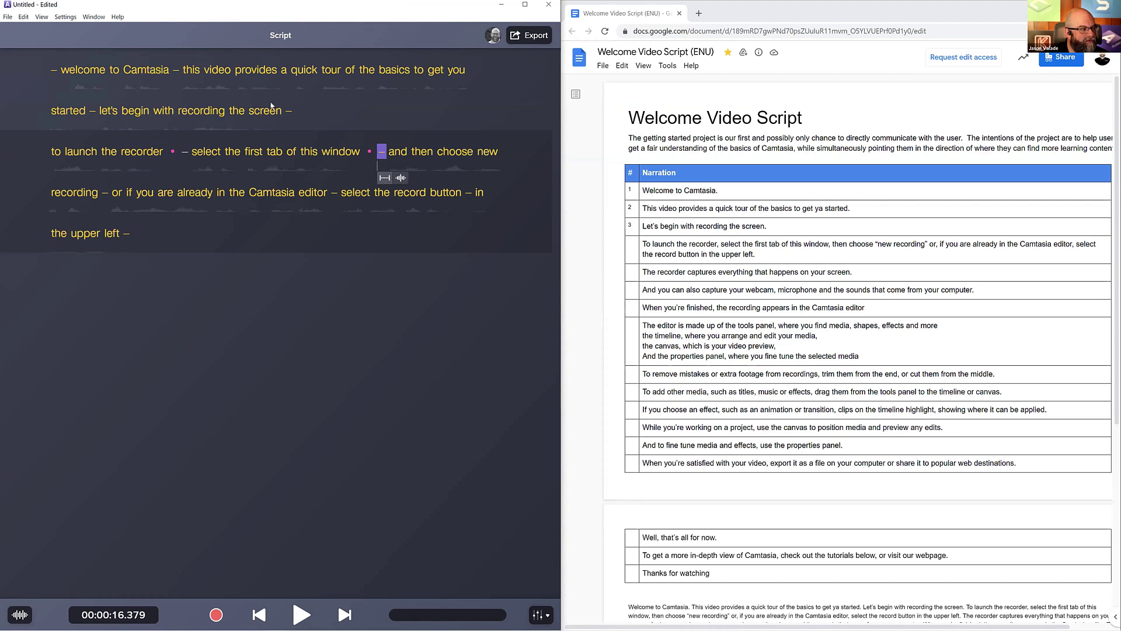
left_click(289, 113)
left_click(292, 138)
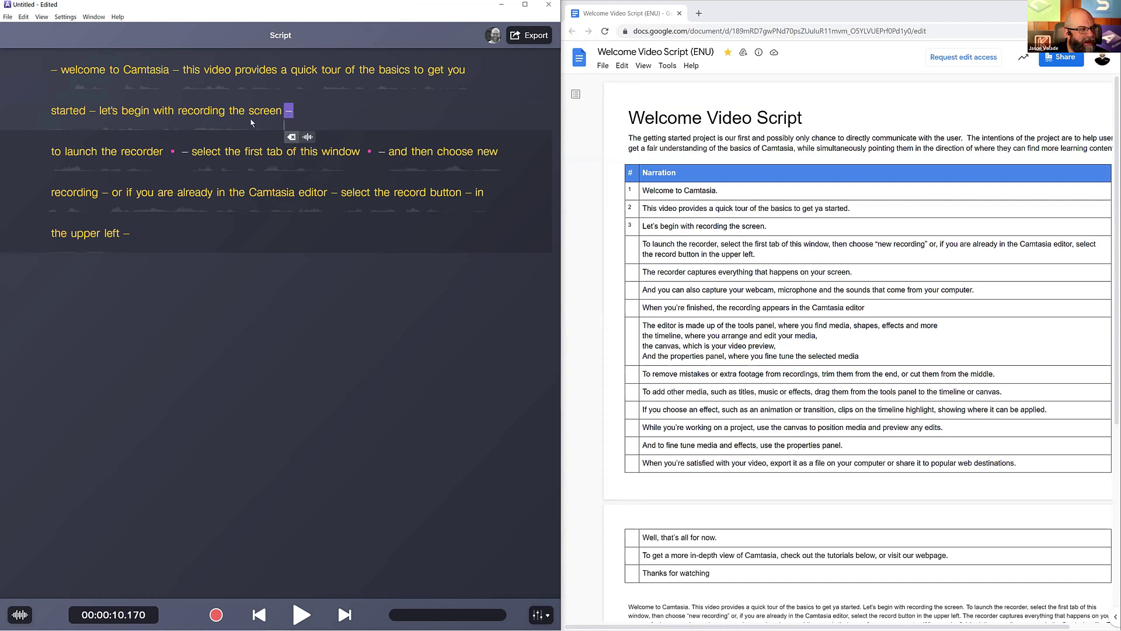
left_click(175, 71)
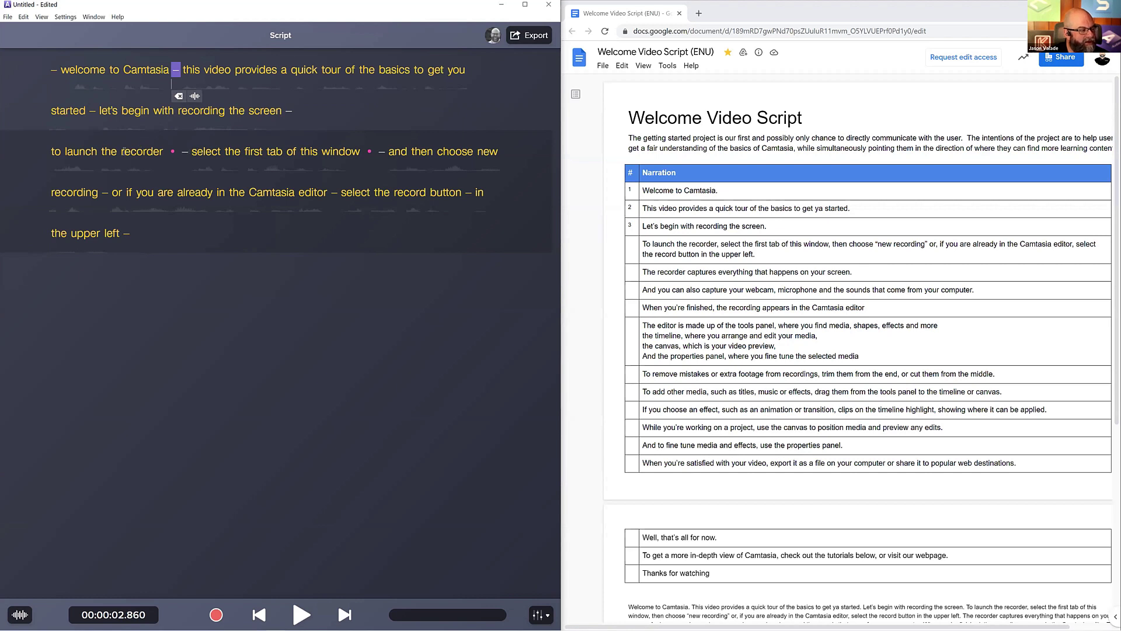
Play the narration from the word "launch" through "and then choose", and select the pause at the end of the script.
left_click(82, 151)
key("space")
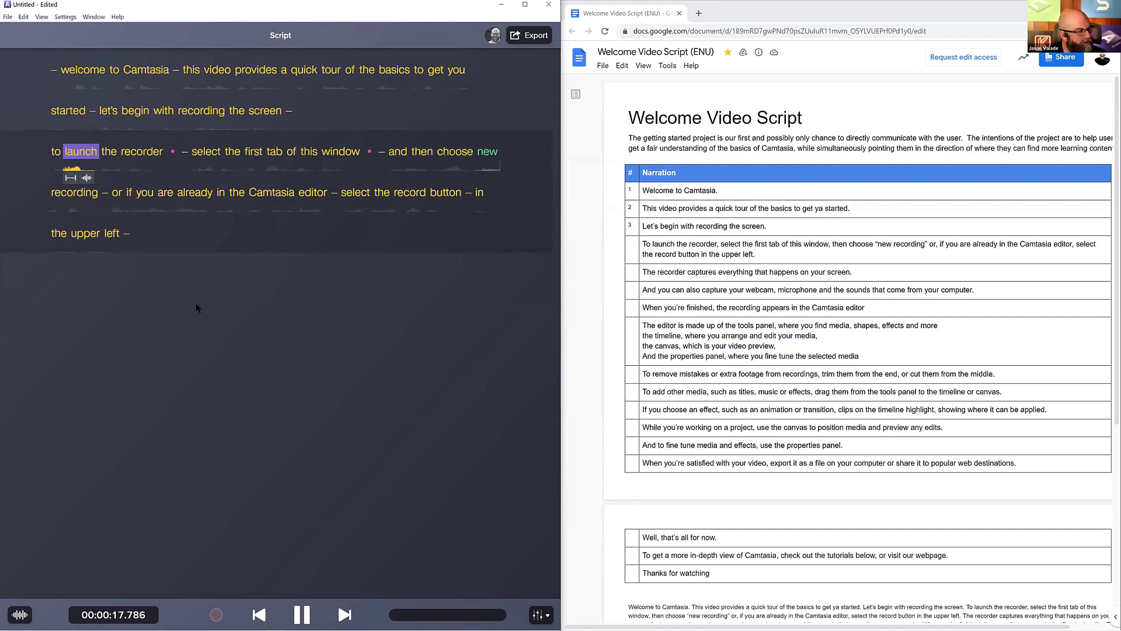
key("space")
key("ctrl+End")
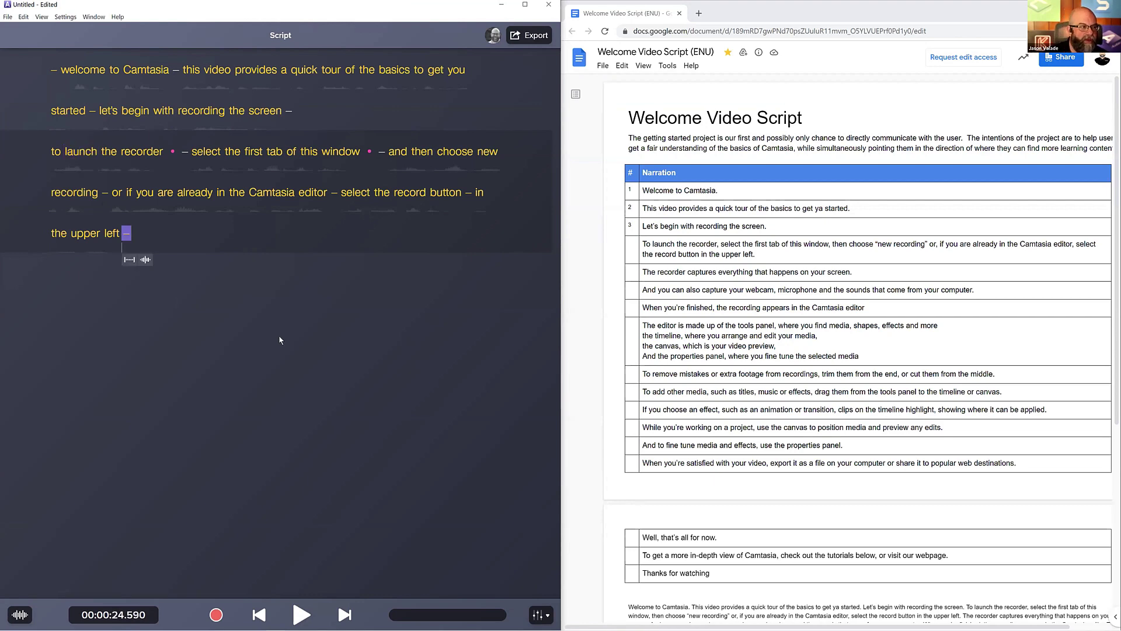
Maximize the Audiate window and export the narration audio to the Media Bin of a new Camtasia project.
left_click(524, 5)
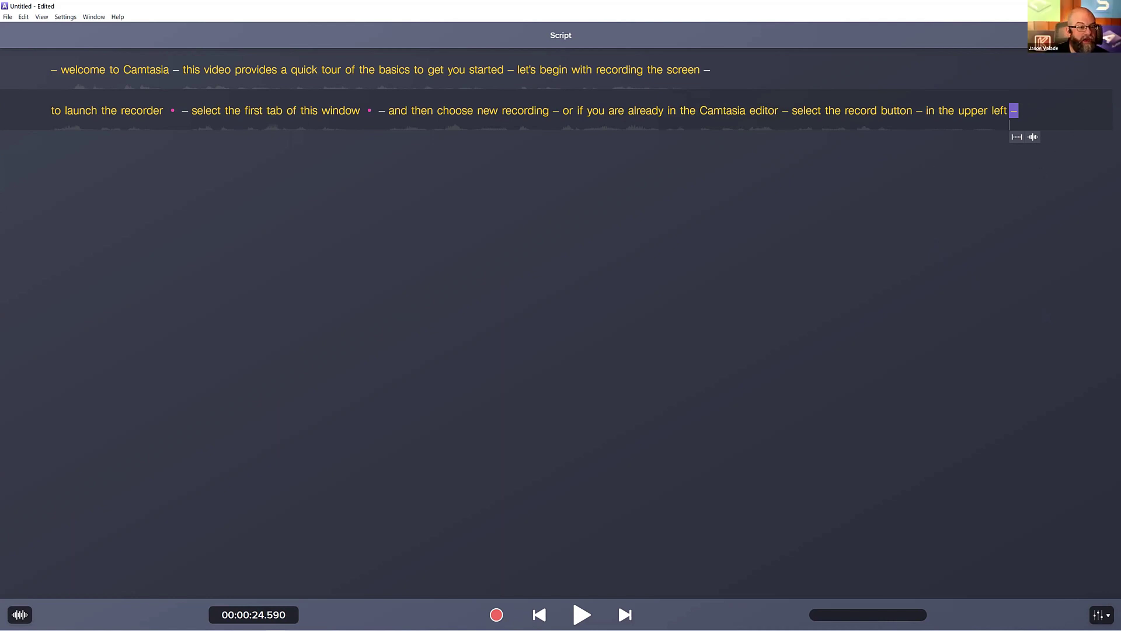
left_click(1092, 35)
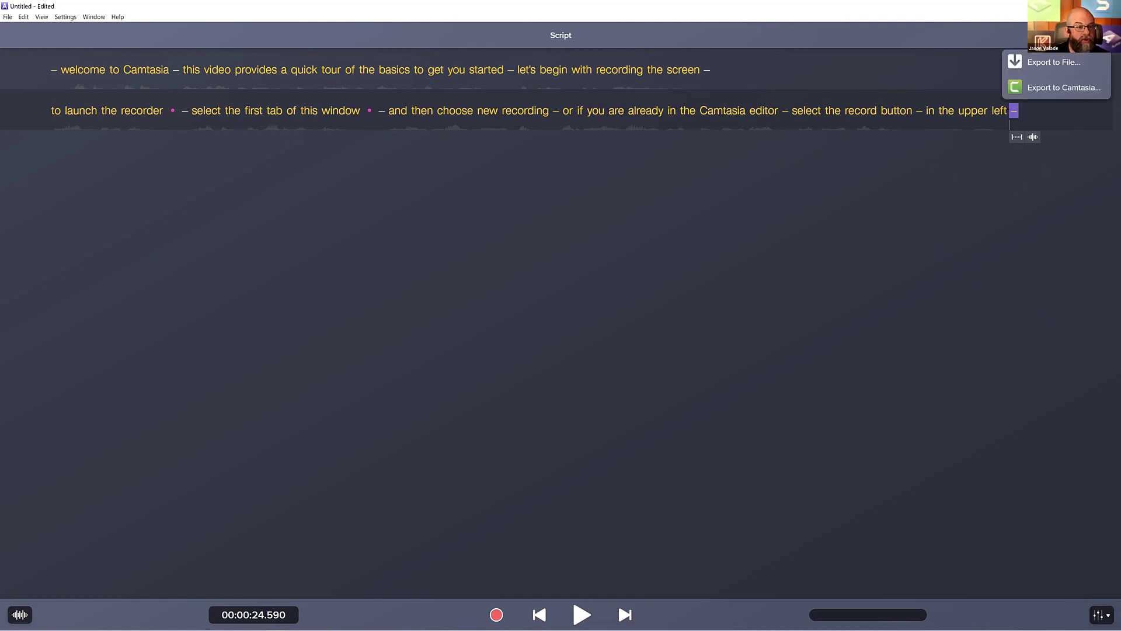
left_click(1072, 94)
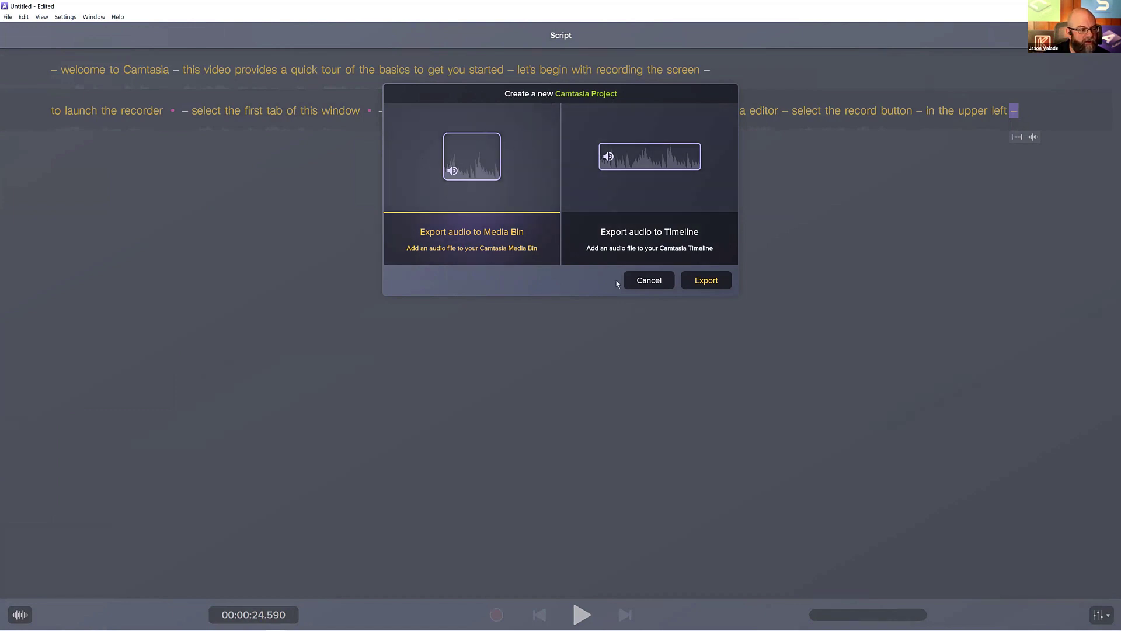
left_click(707, 280)
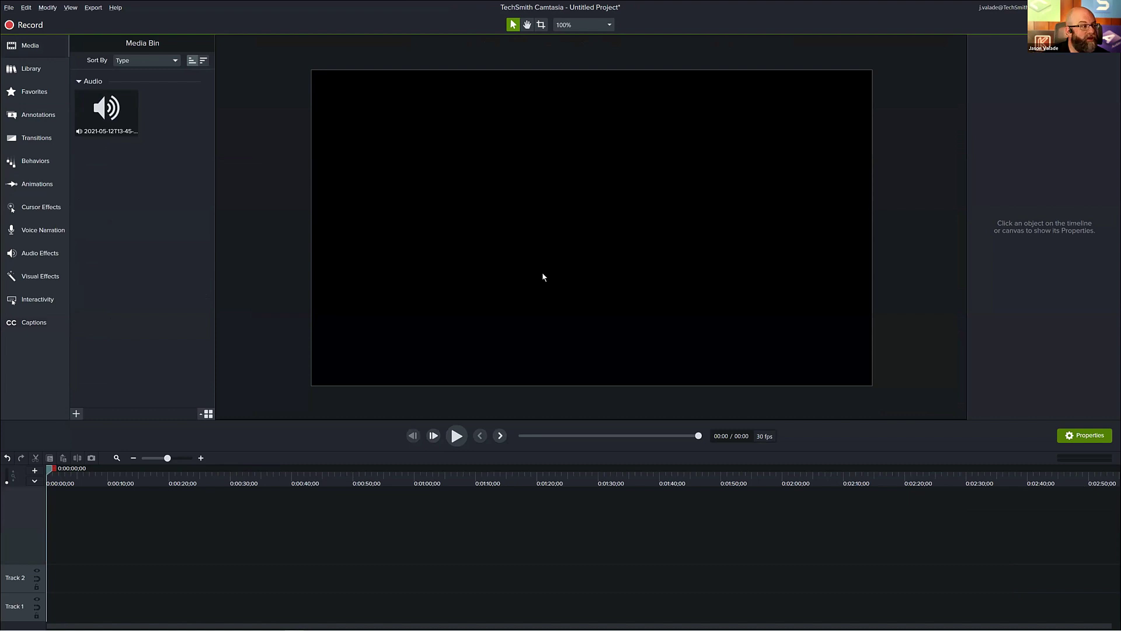
Add the exported narration from the Media Bin to Track 1 and play its first few seconds.
left_click(128, 122)
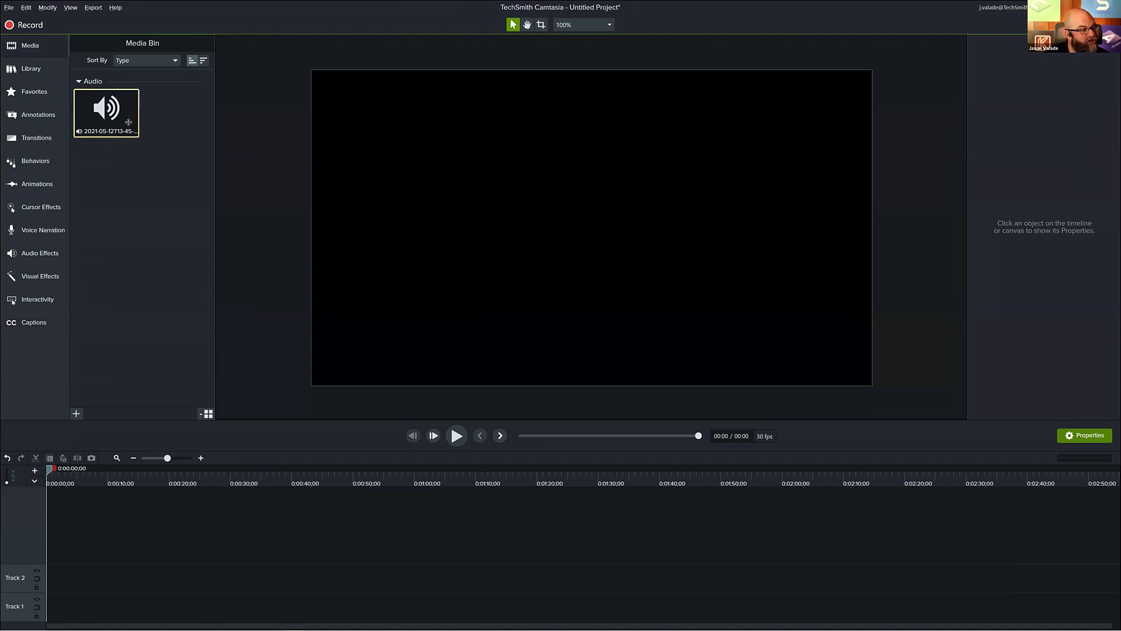
right_click(131, 126)
left_click(153, 134)
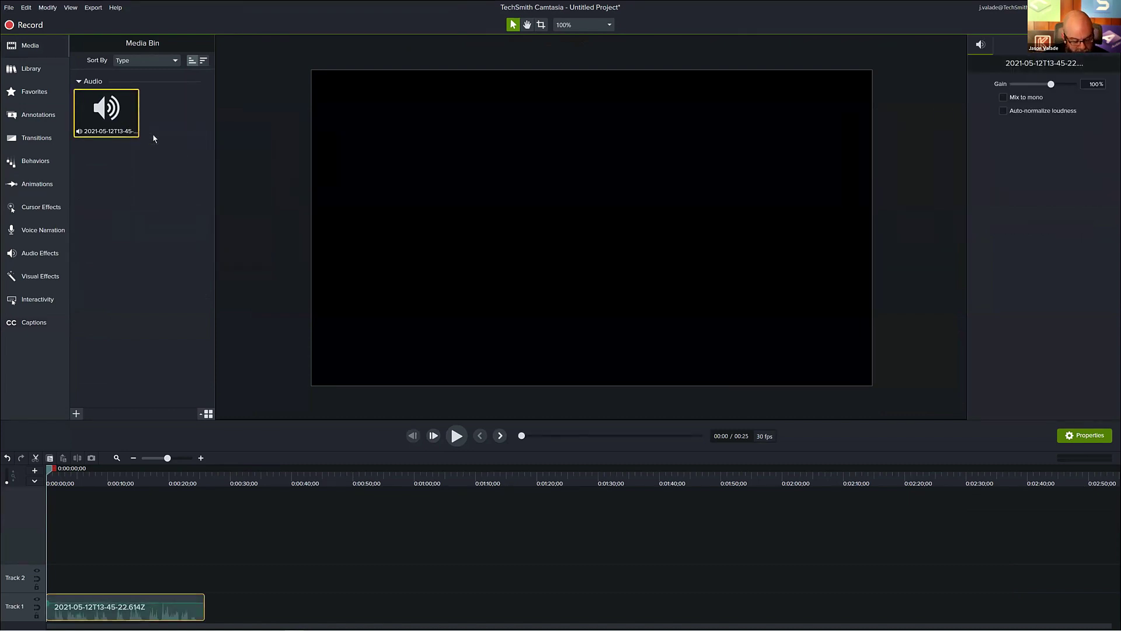
key("space")
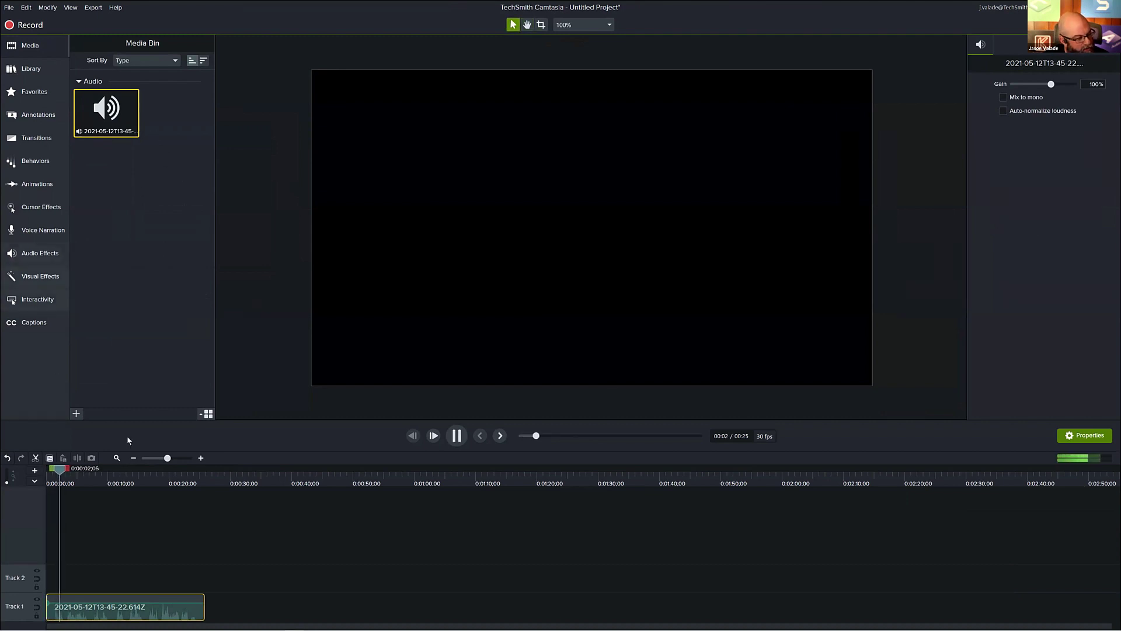
key("space")
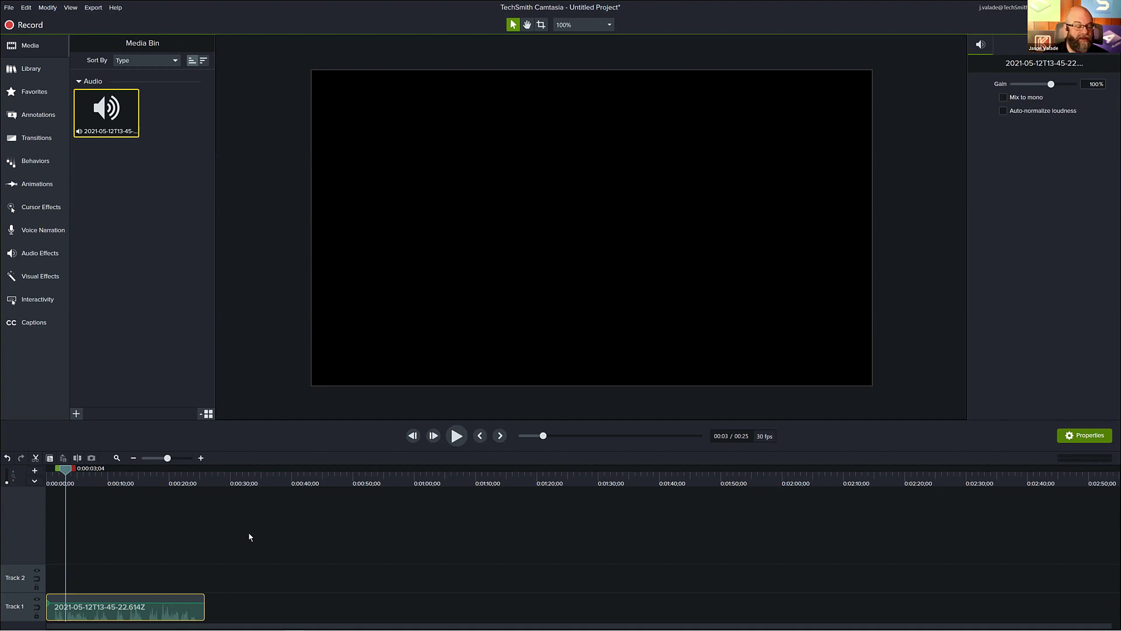
Switch back to Audiate and delete "or if you are already in the Camtasia editor" with its following pause from the script.
key("alt+Tab")
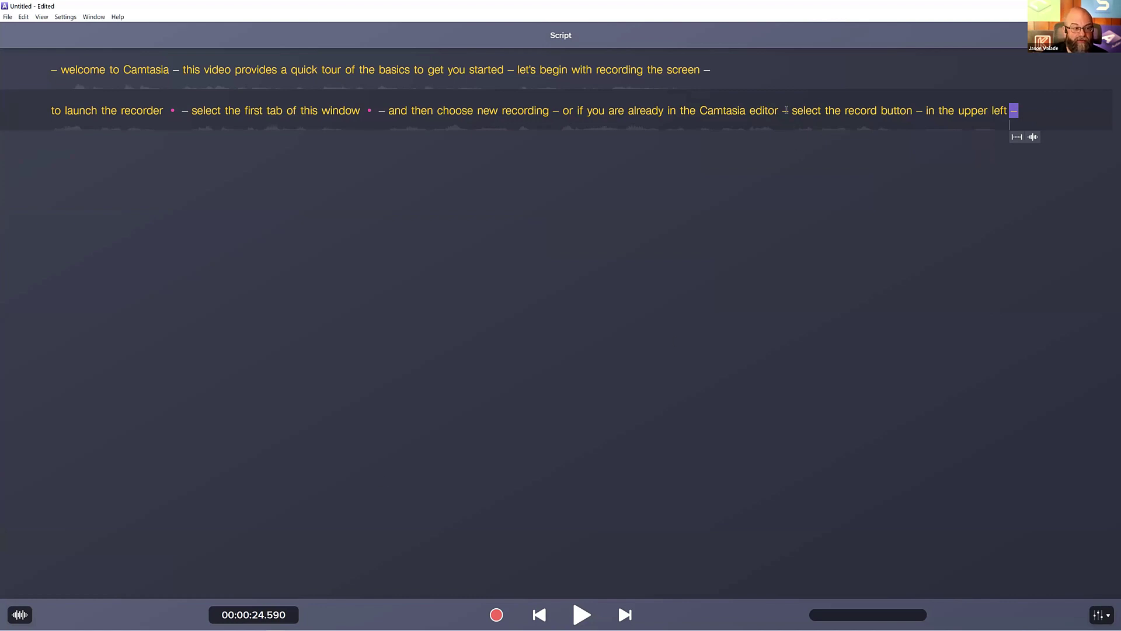
left_click_drag(786, 109, 565, 109)
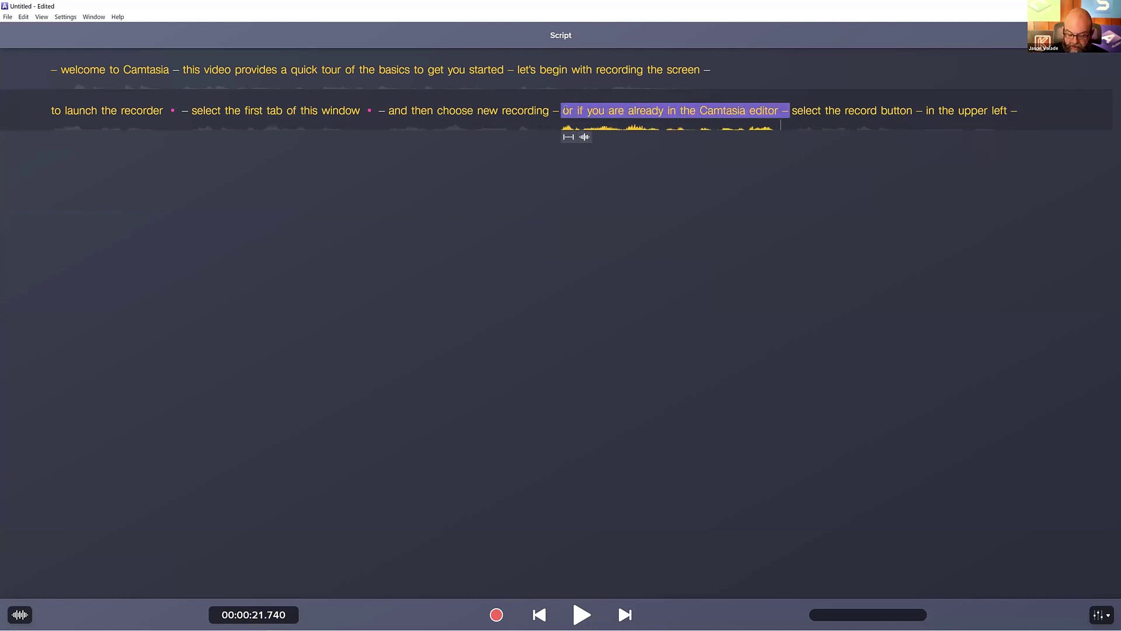
key("Delete")
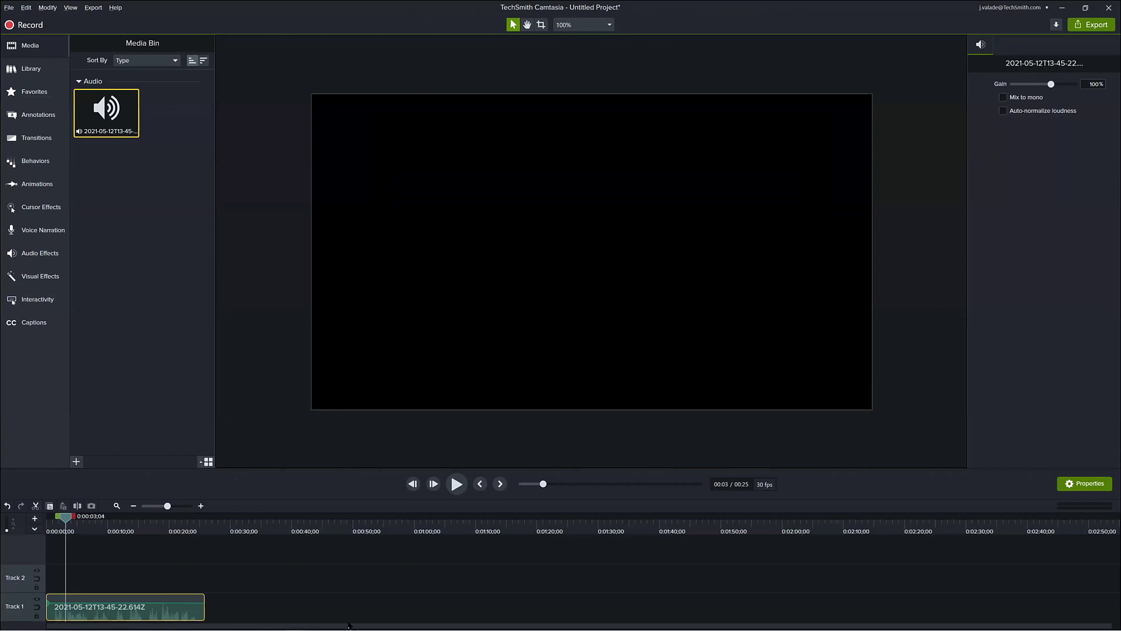
In Camtasia, open the recent project "How to find tutorials - Screen and Webcam" without saving the current one, and enlarge the timeline.
mouse_move(348, 628)
left_click(9, 7)
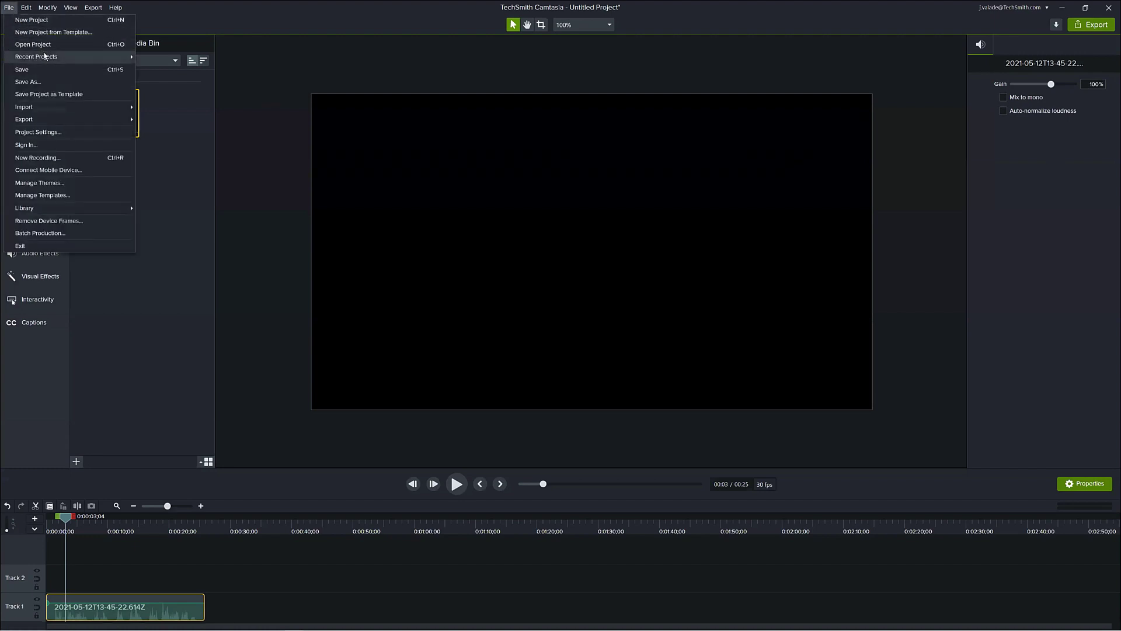
mouse_move(44, 57)
left_click(151, 59)
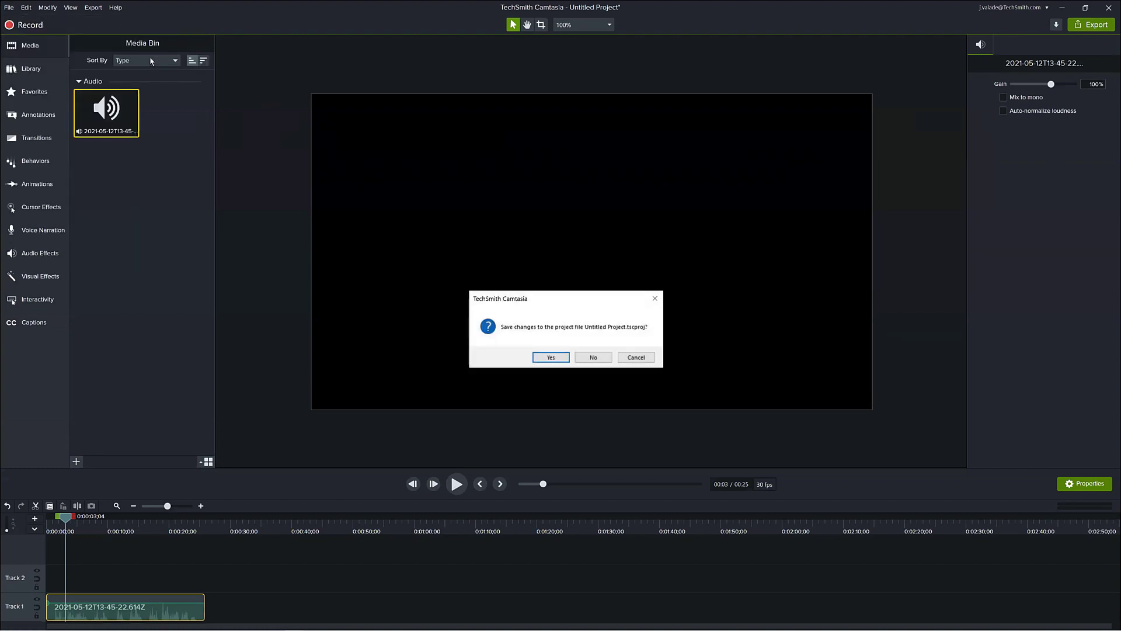
left_click(593, 357)
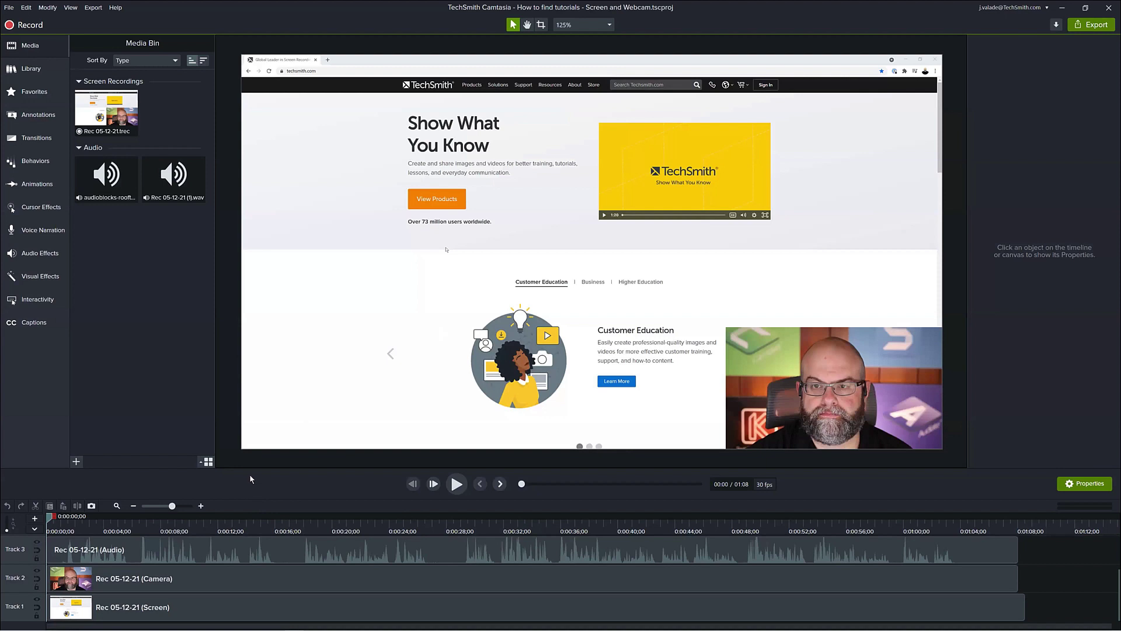
left_click_drag(228, 468, 220, 400)
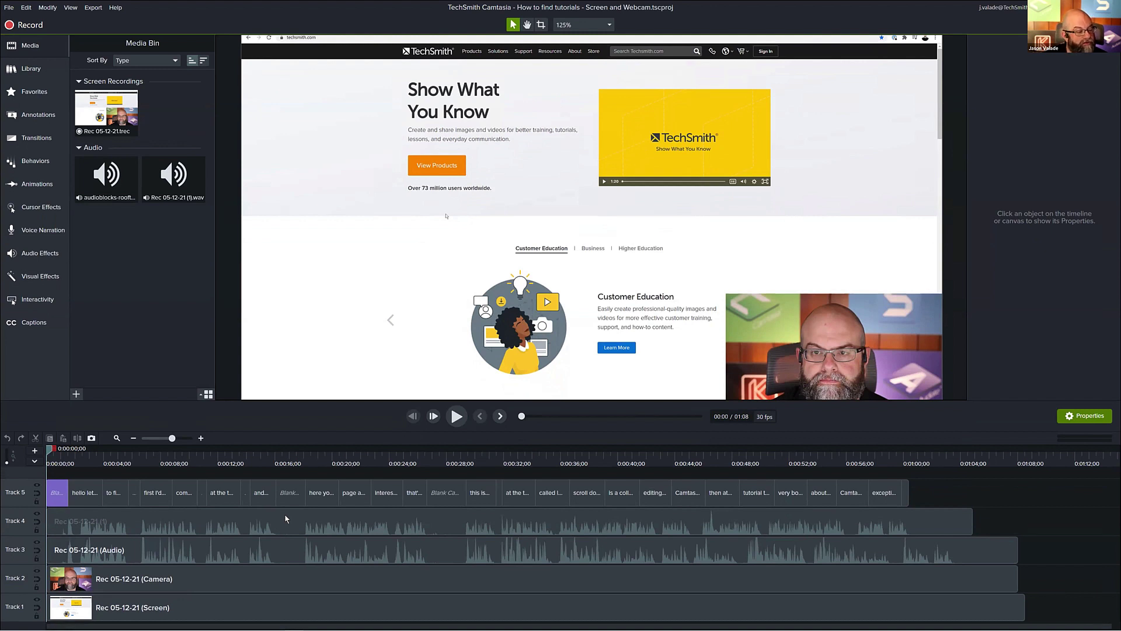
Select the edited audio clip on Track 4 and examine the captions and video around 0:00:45.
left_click(450, 518)
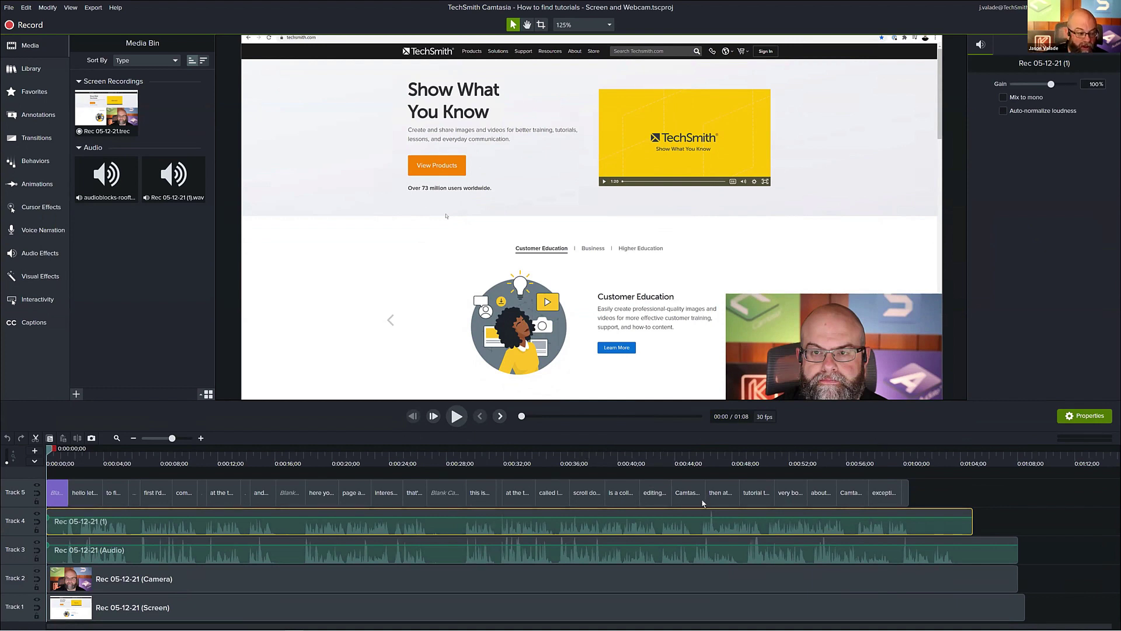
left_click(684, 454)
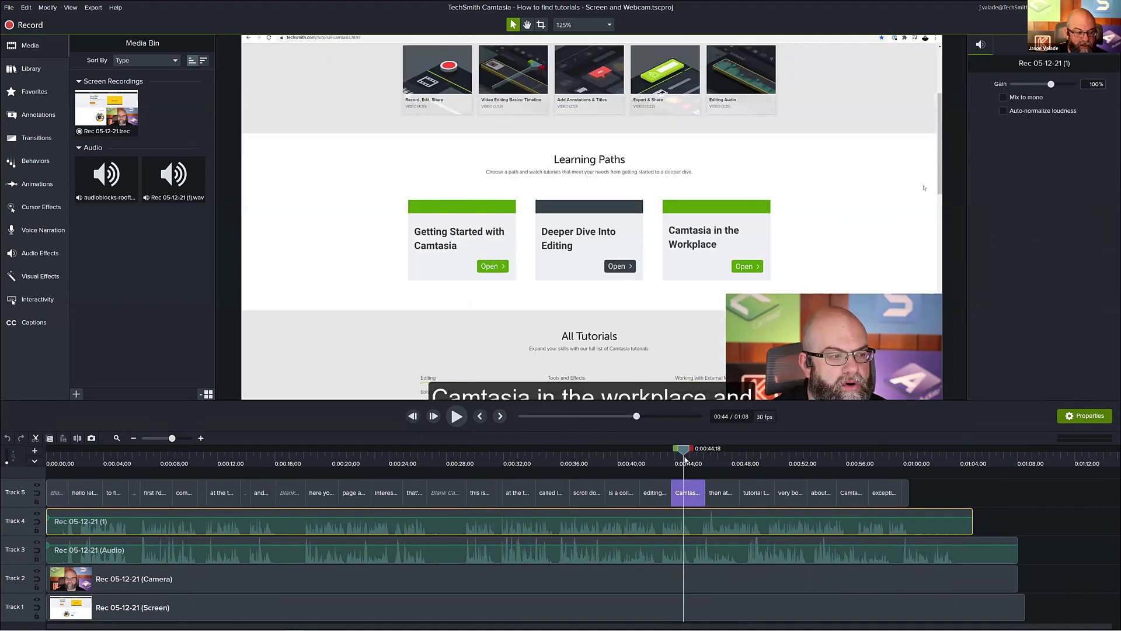
left_click_drag(684, 454, 694, 454)
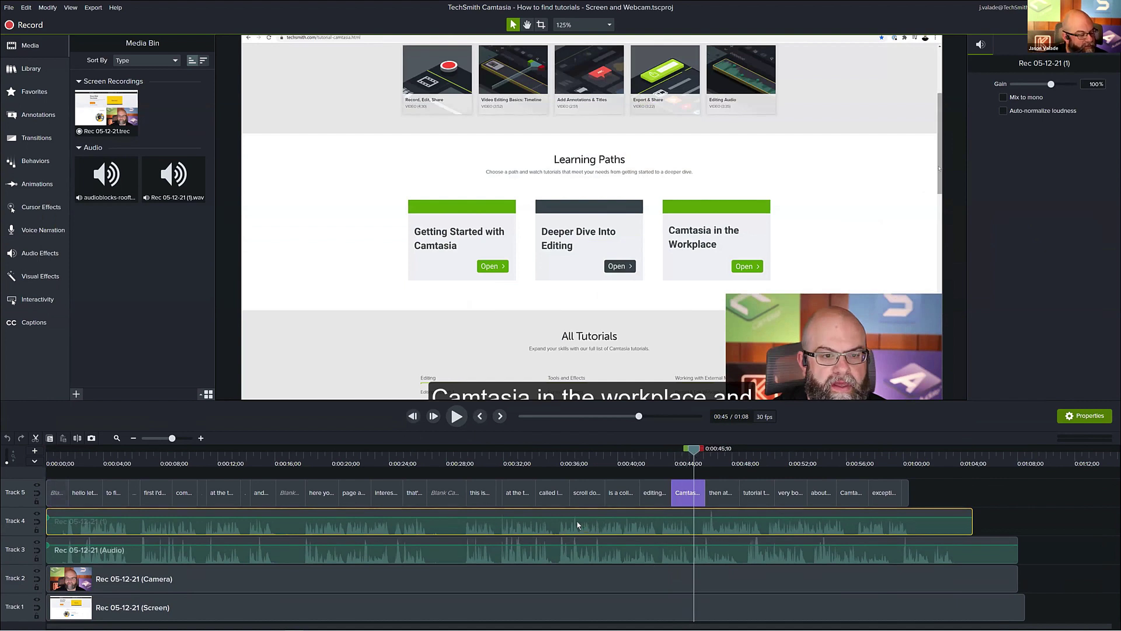
Delete the original recording audio "Rec 05-12-21 (Audio)" from Track 3.
left_click(139, 552)
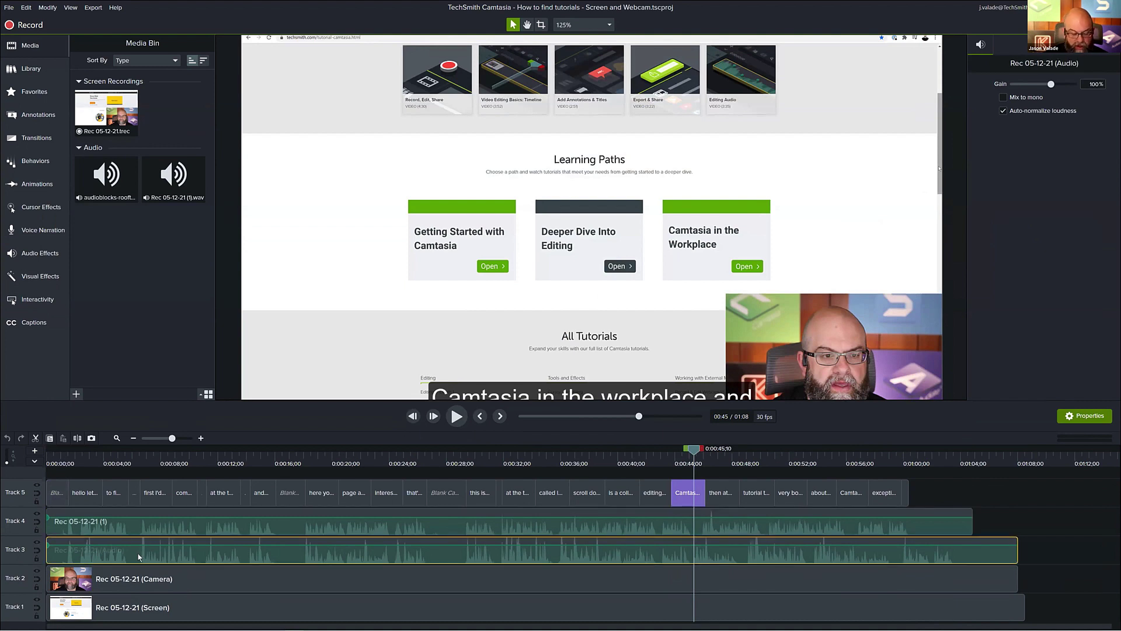
key("Delete")
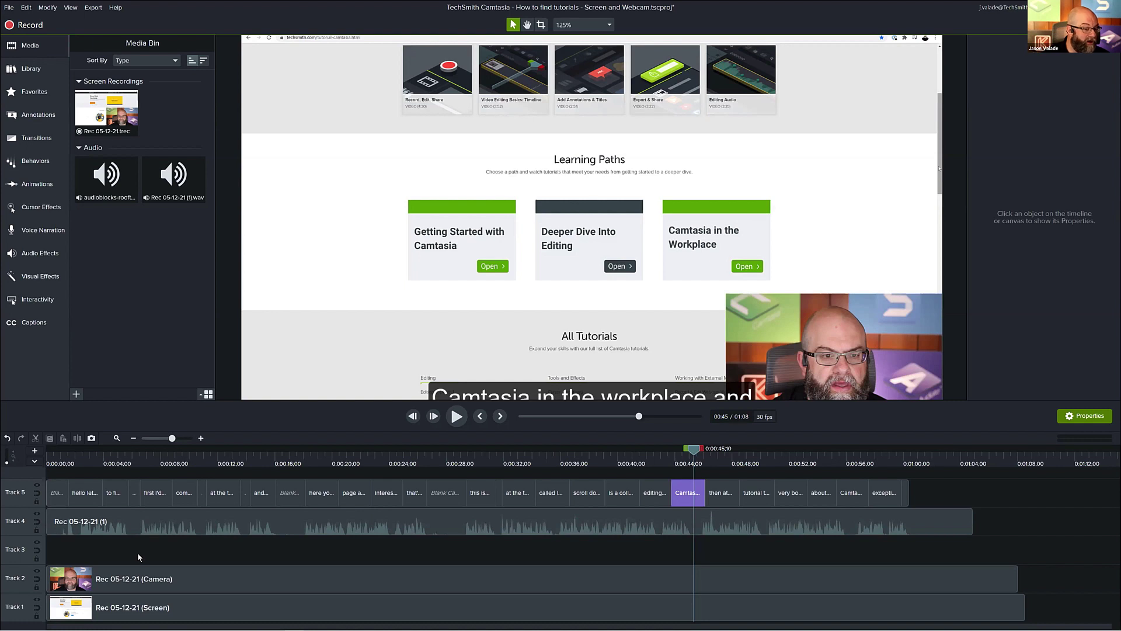
key("ctrl+z")
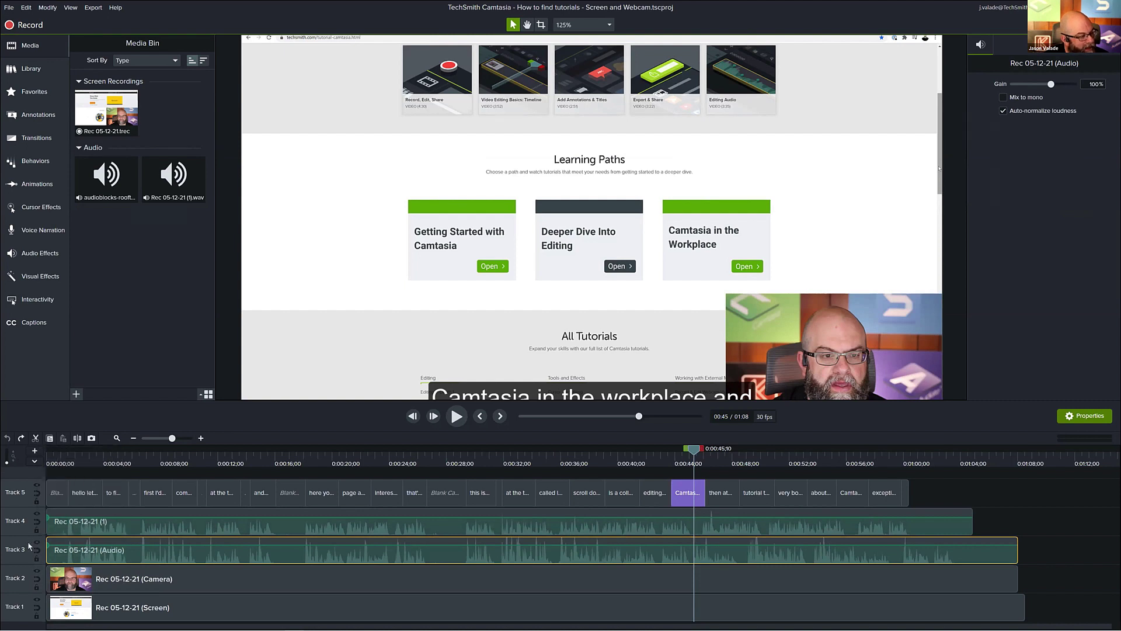
key("Delete")
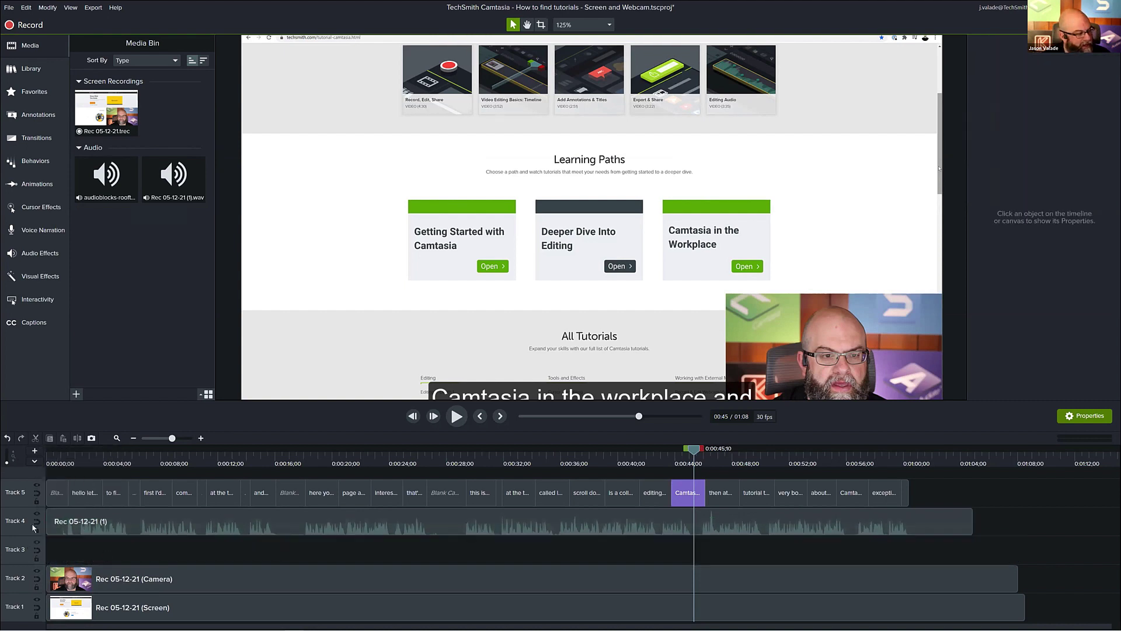
Lock Track 4 and cut the range from about 0:00:40;18 to 0:00:44;24 out of the unlocked tracks.
left_click(36, 530)
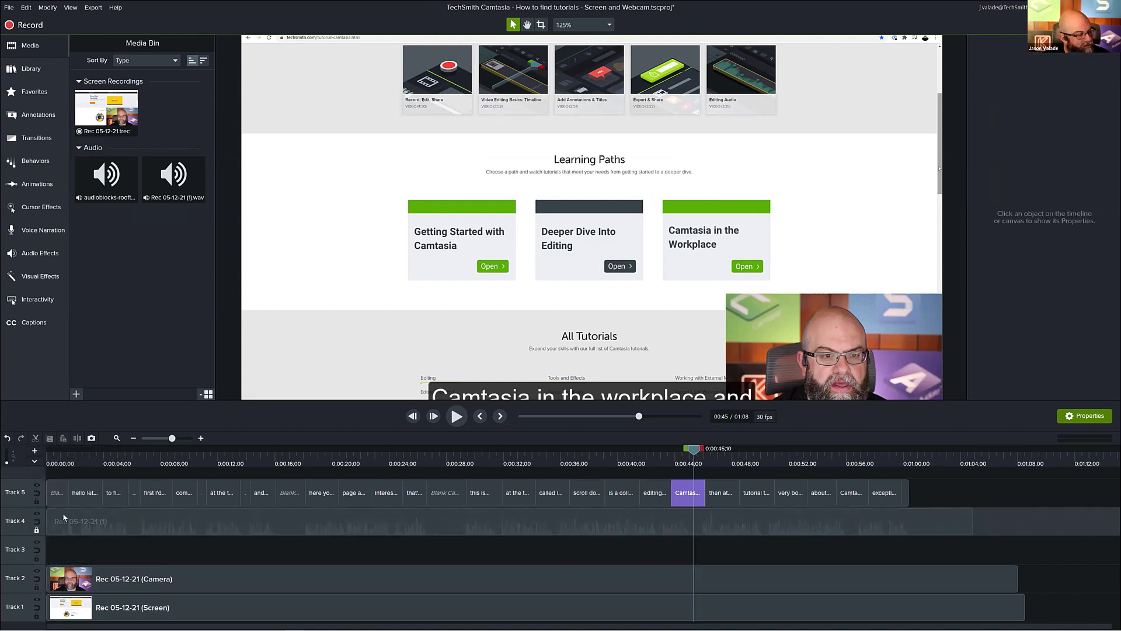
left_click(138, 461)
left_click_drag(138, 462, 553, 461)
left_click(624, 463)
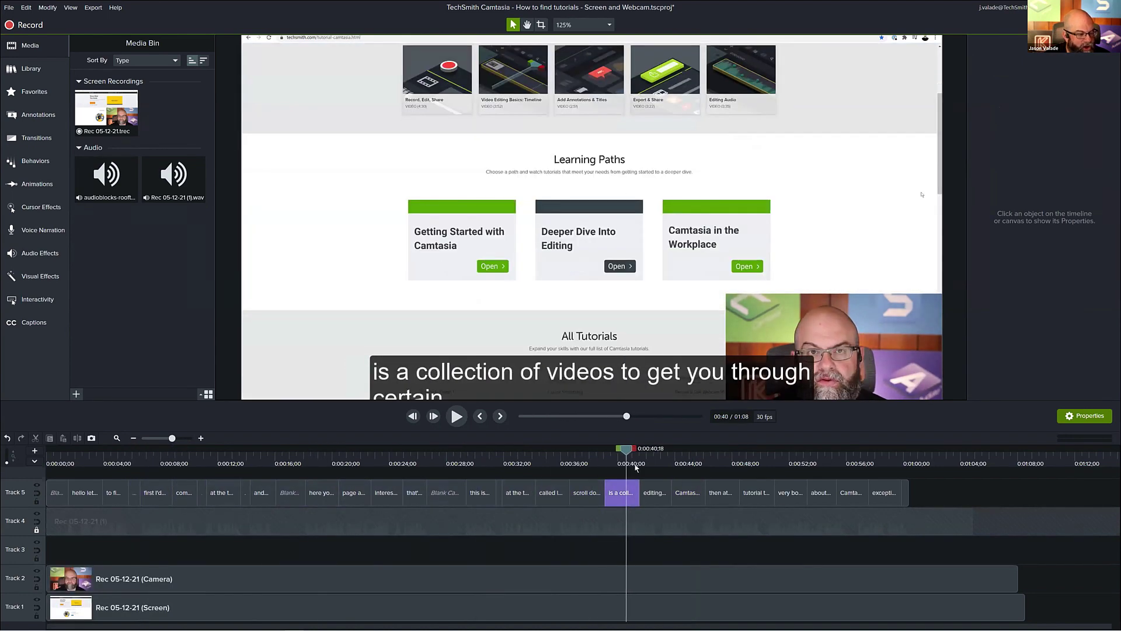
left_click_drag(635, 450, 694, 458)
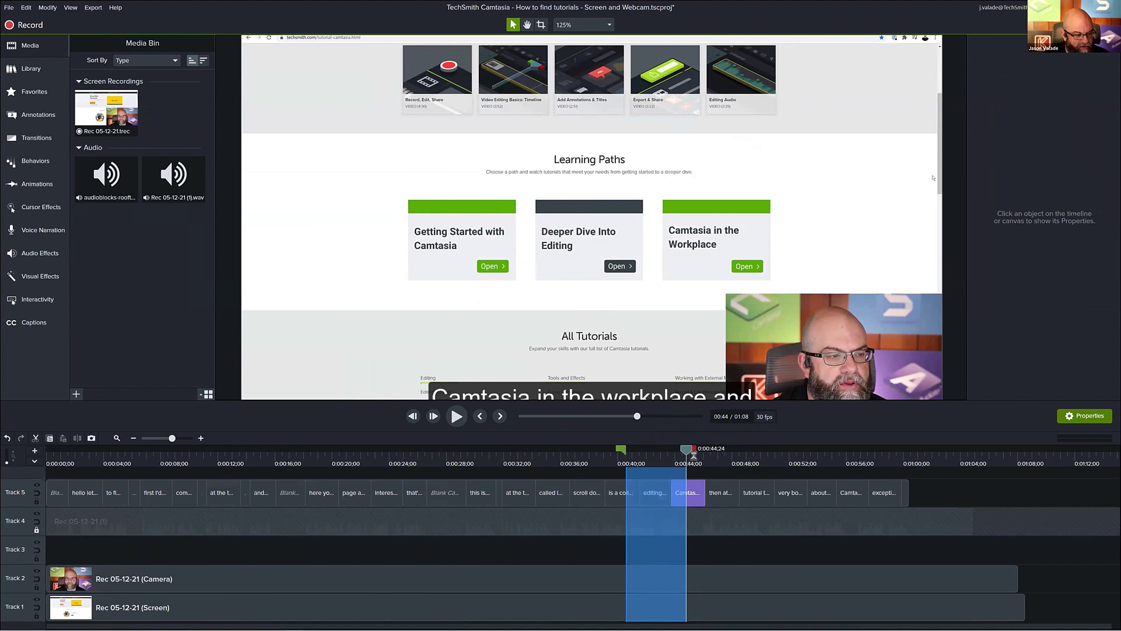
key("ctrl+x")
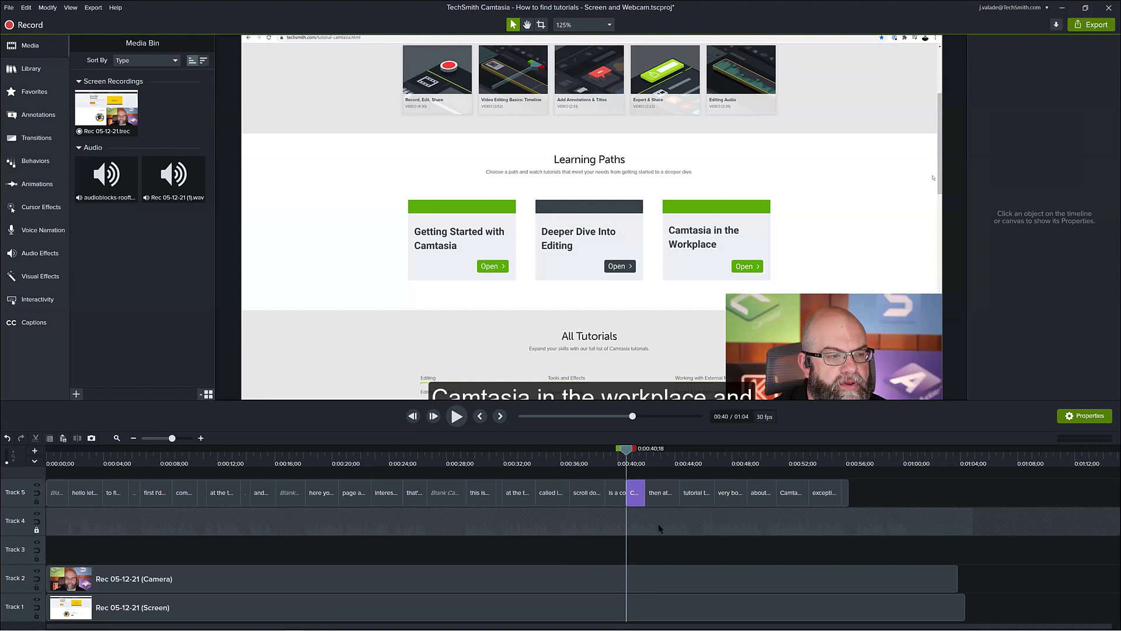
left_click_drag(626, 450, 686, 449)
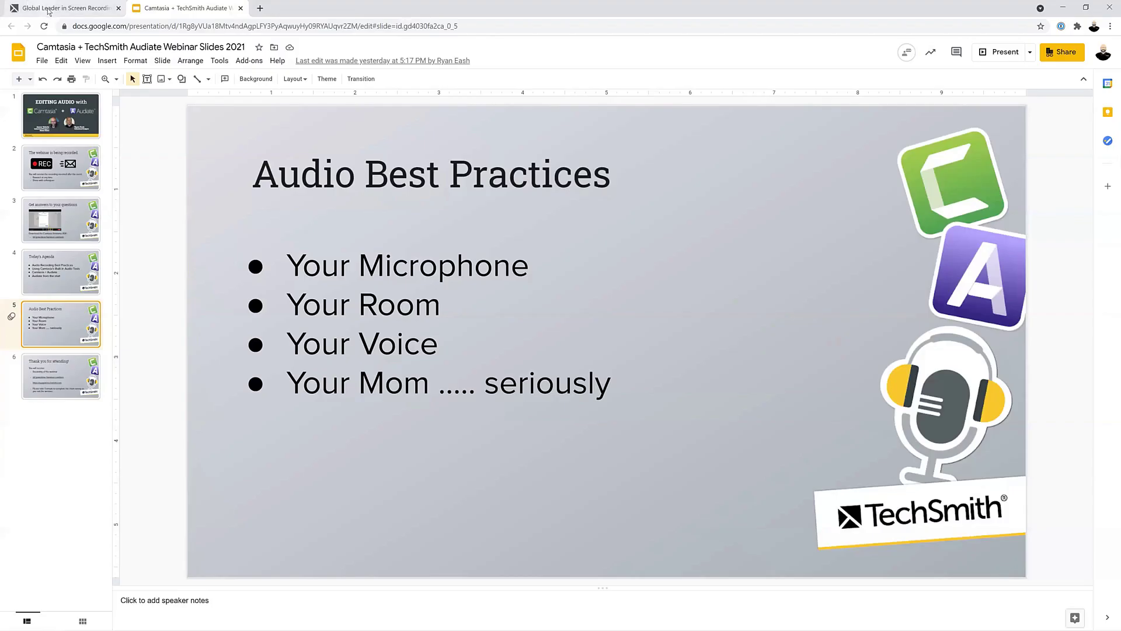
Switch to the TechSmith website in the browser and view Audiate's product page and its free trial download page.
left_click(48, 12)
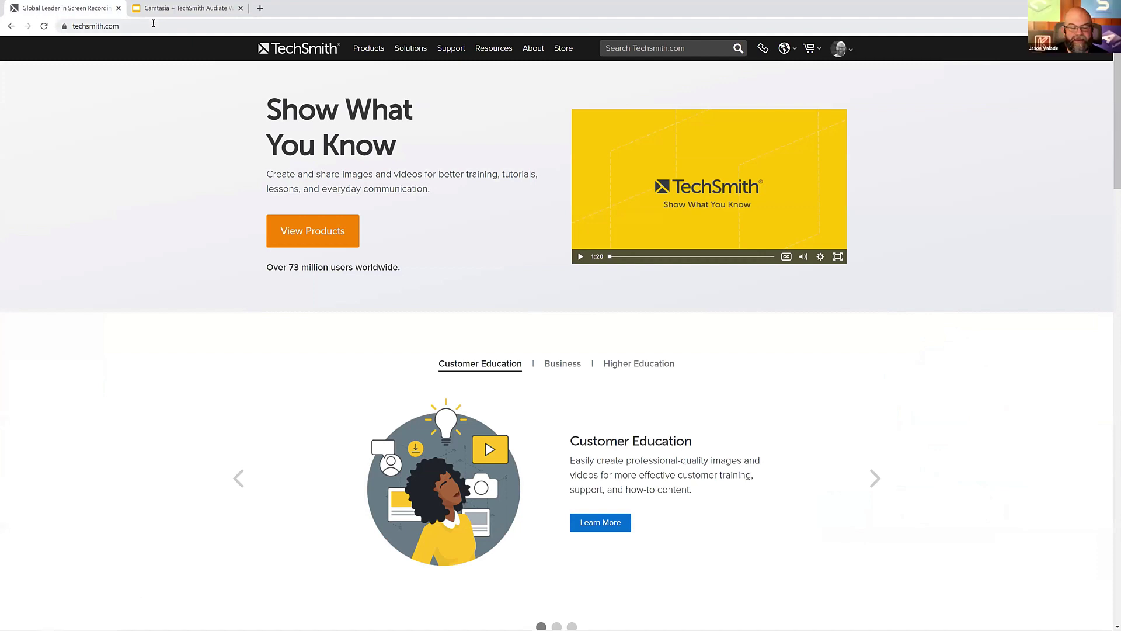
mouse_move(372, 49)
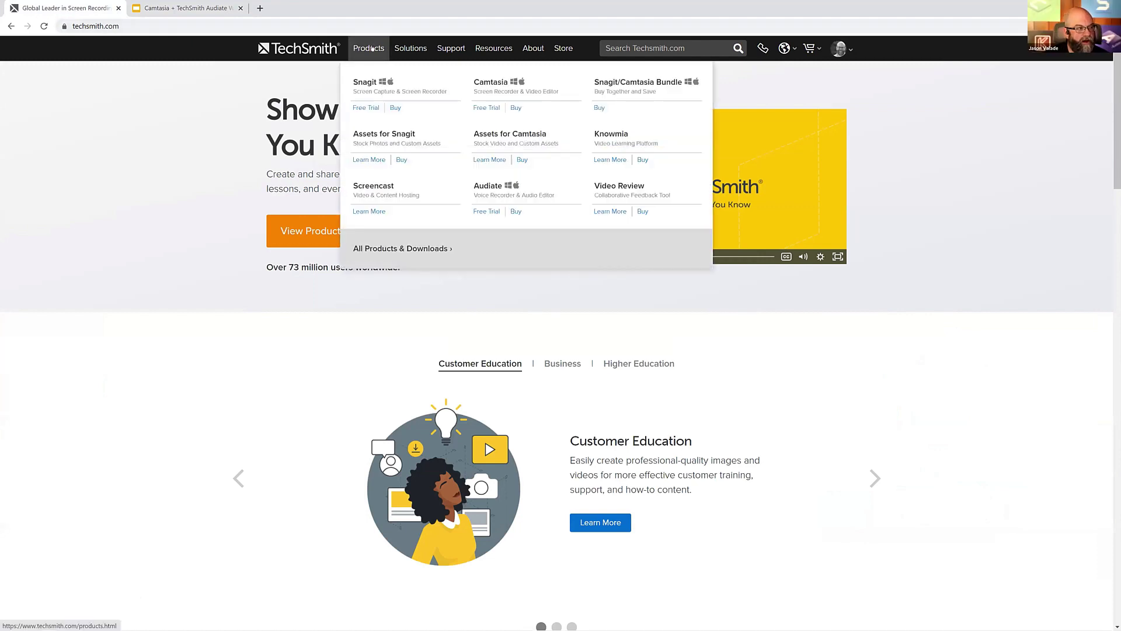
left_click(484, 185)
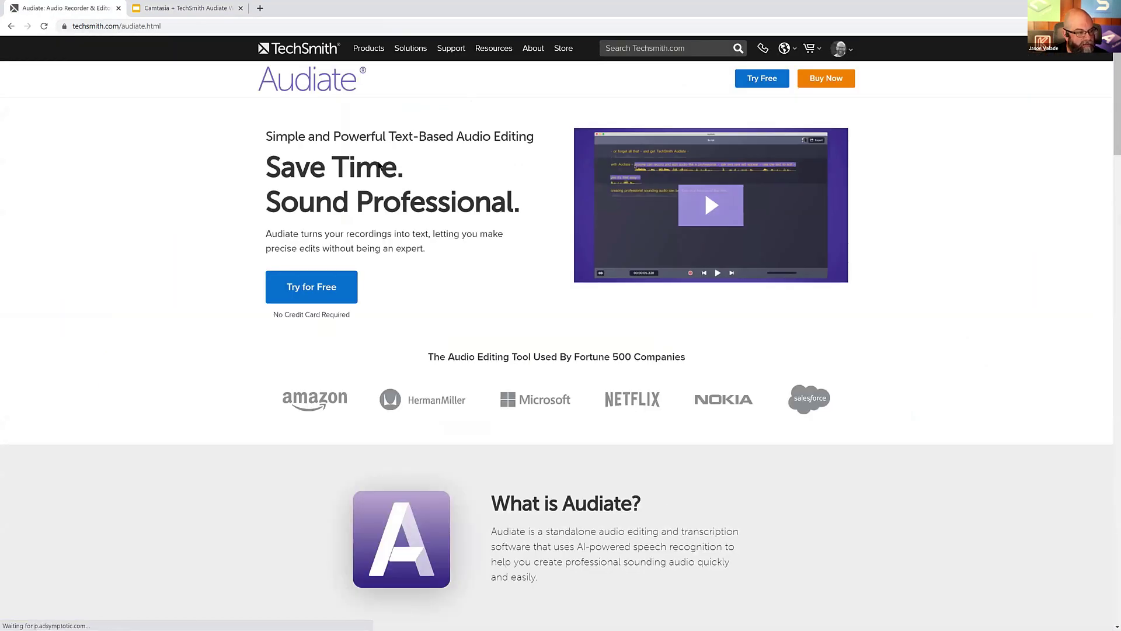
left_click(327, 279)
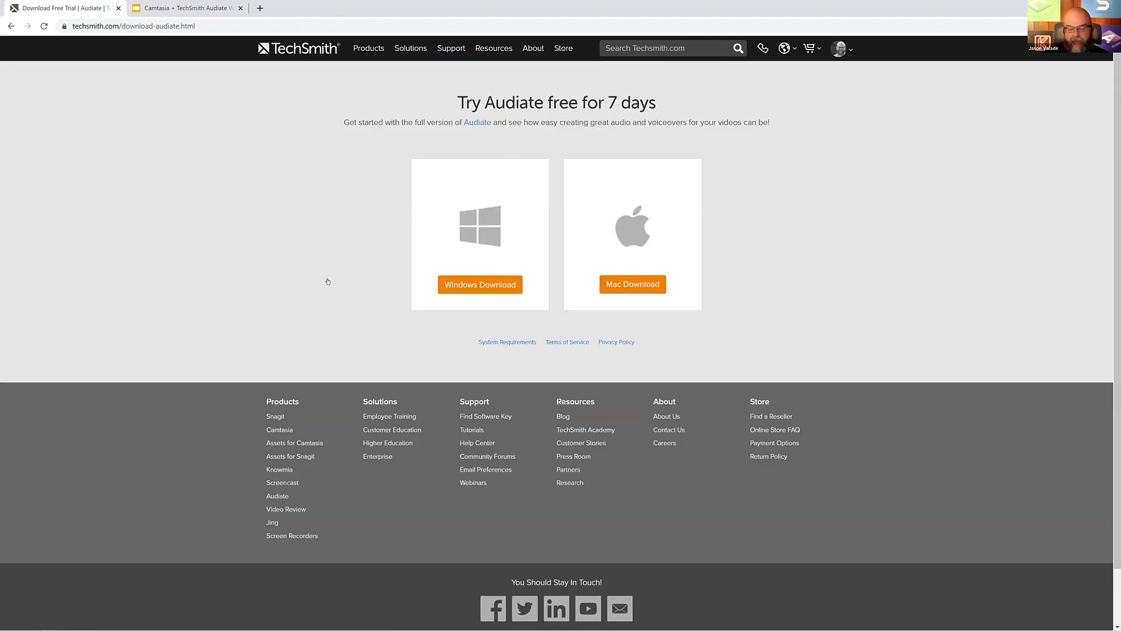
key("alt+Left")
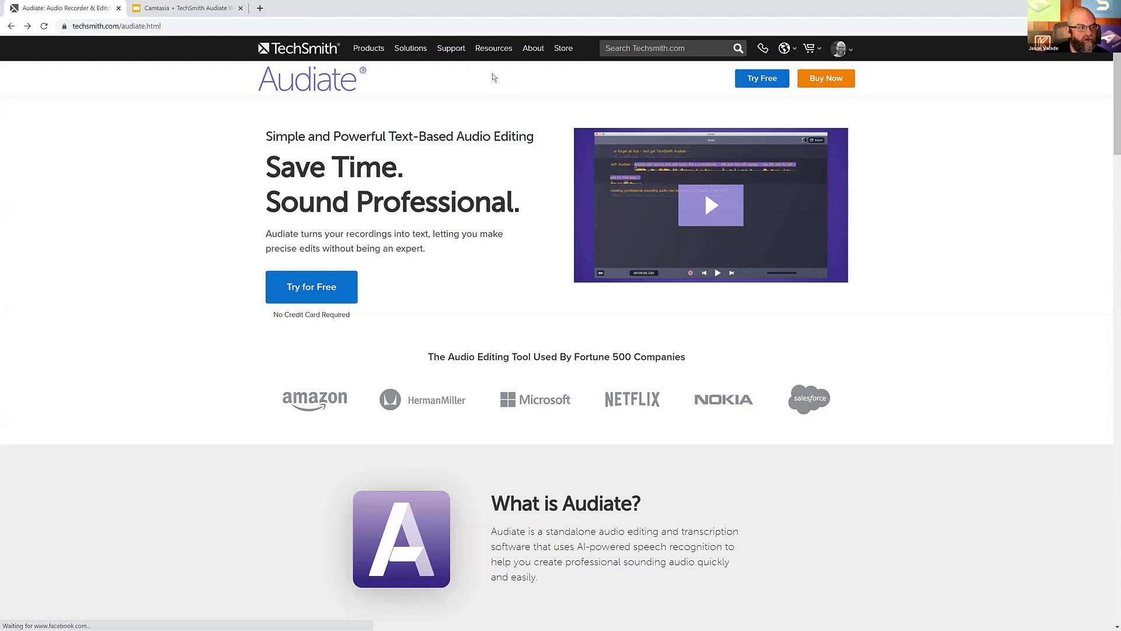
Open the Audiate tutorials from the site's Tutorials & Training page, look through the audio effects videos, and go back.
mouse_move(452, 49)
left_click(575, 87)
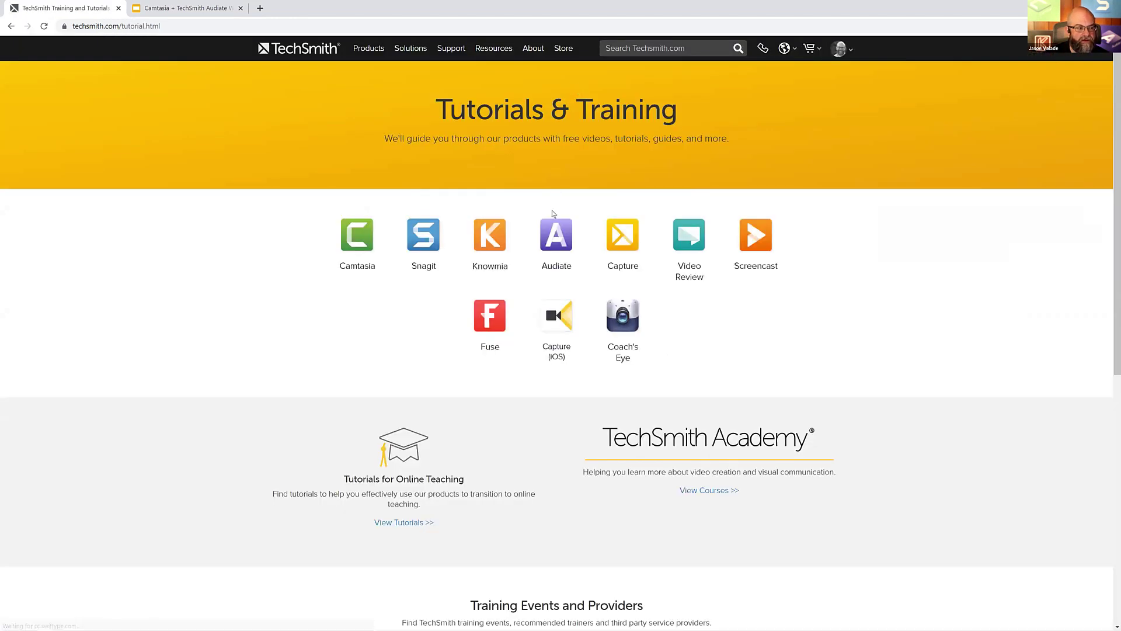
left_click(552, 230)
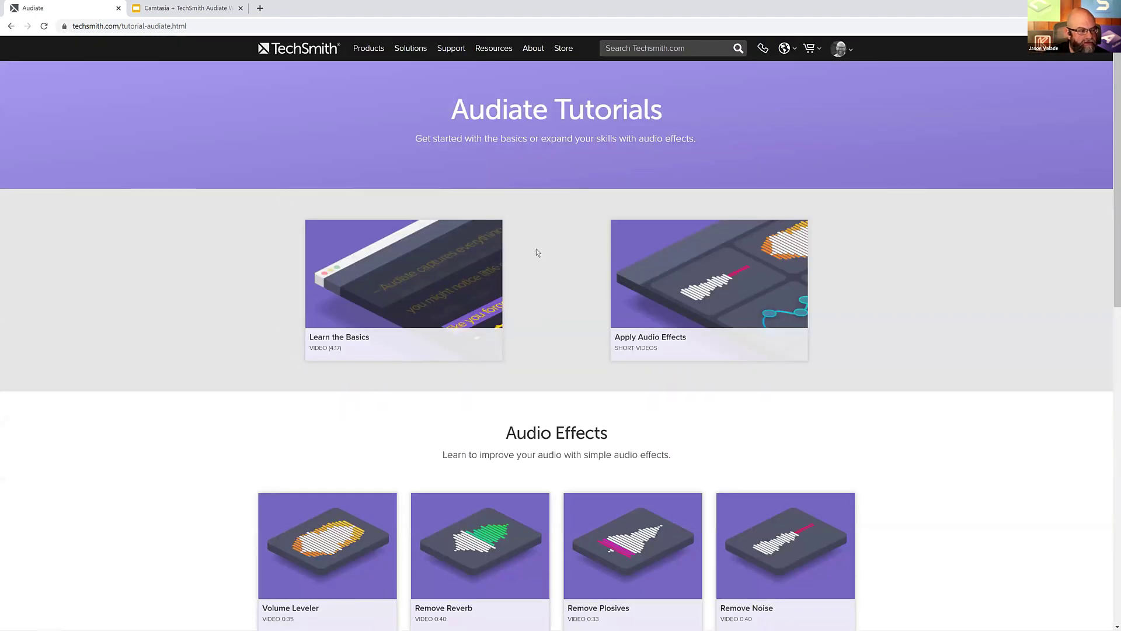
scroll(537, 251, "down", 3)
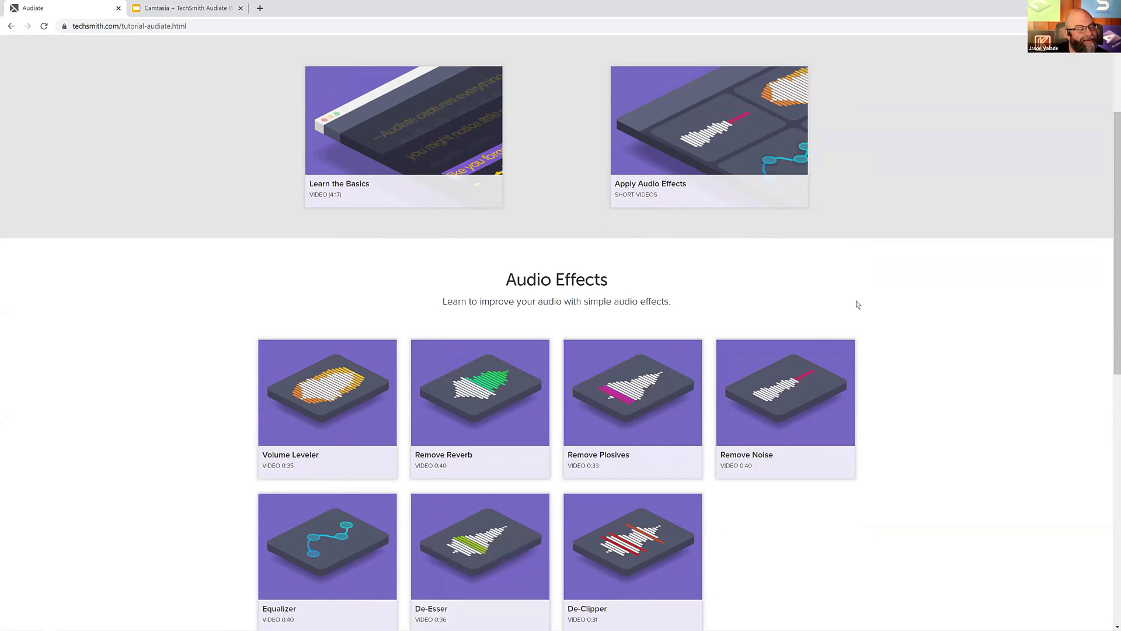
scroll(773, 286, "up", 3)
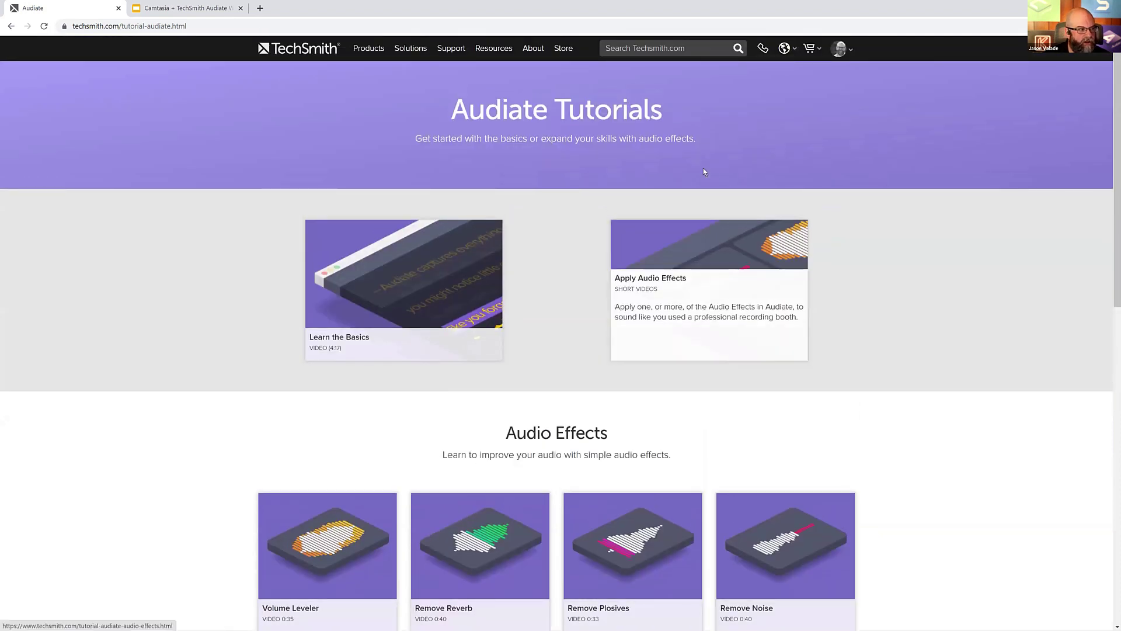
key("alt+Left")
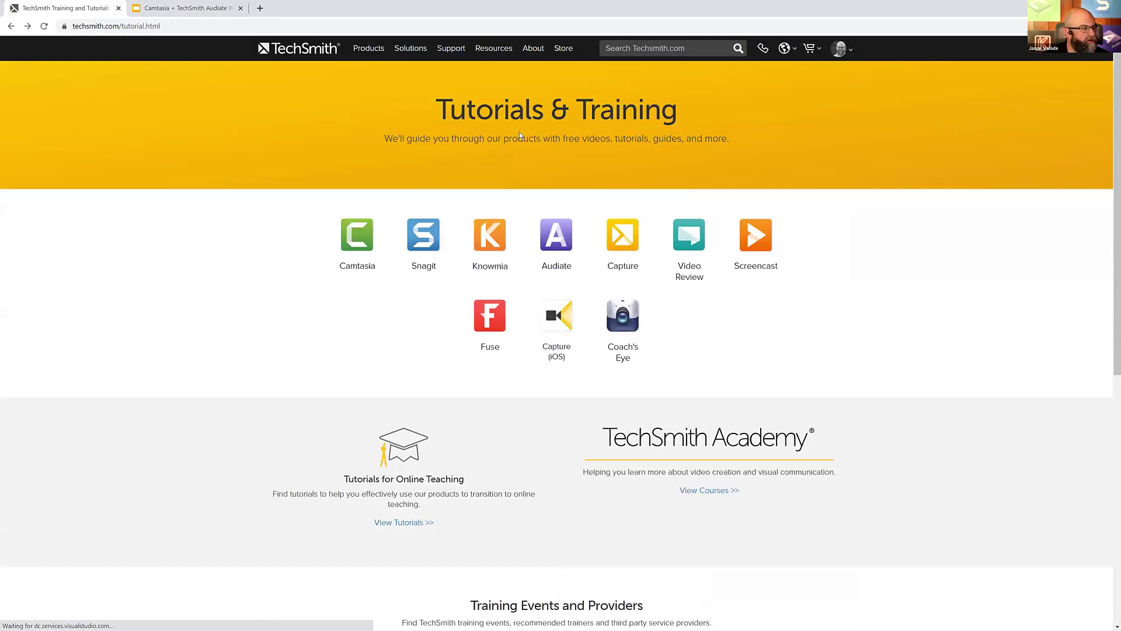
key("alt+Left")
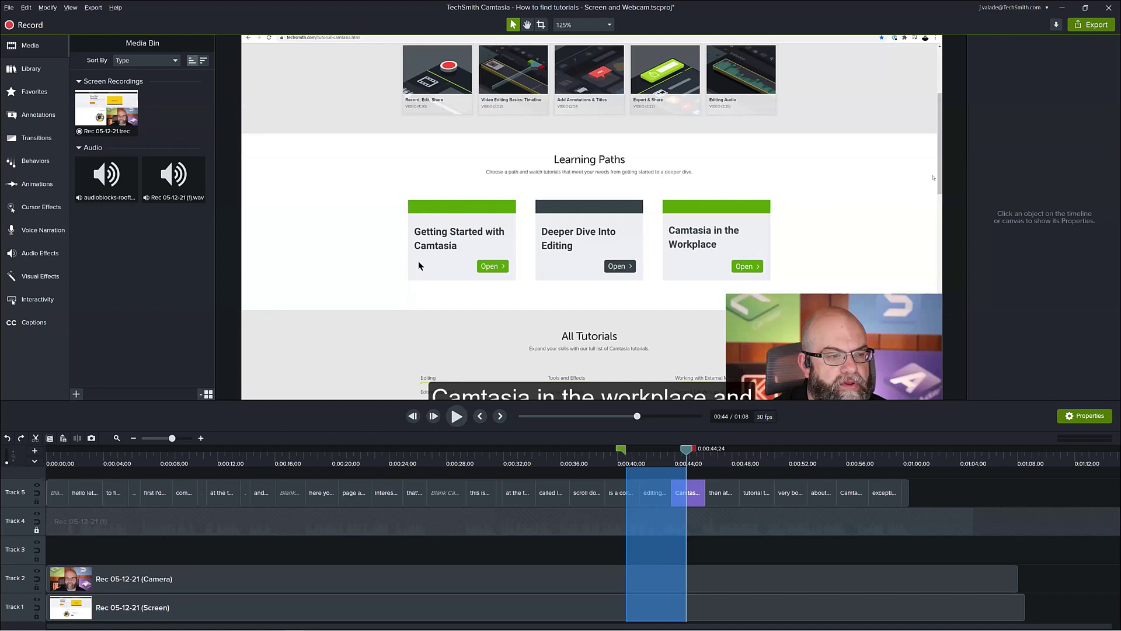
Switch to Camtasia, undo the Track 4 lock and the Track 3 audio deletion, and clear the timeline range selection.
key("ctrl+z")
key("ctrl+z")
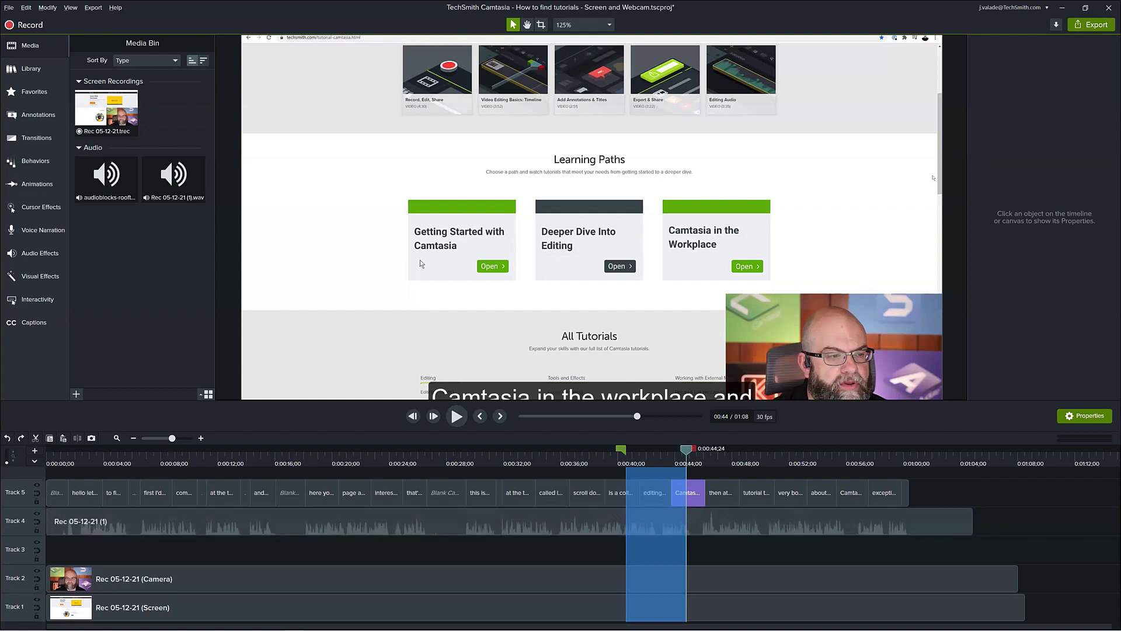
left_click(686, 450)
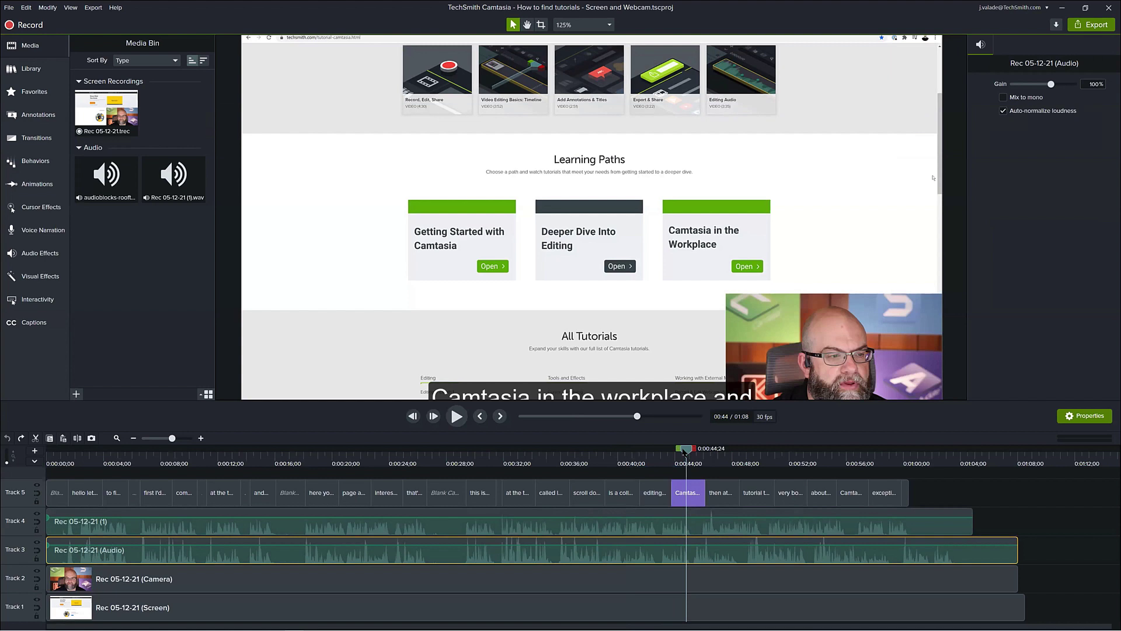
Split all tracks at 0:00:29;03 and move everything after that point to start at 0:00:46;22, opening a gap.
left_click_drag(686, 450, 674, 449)
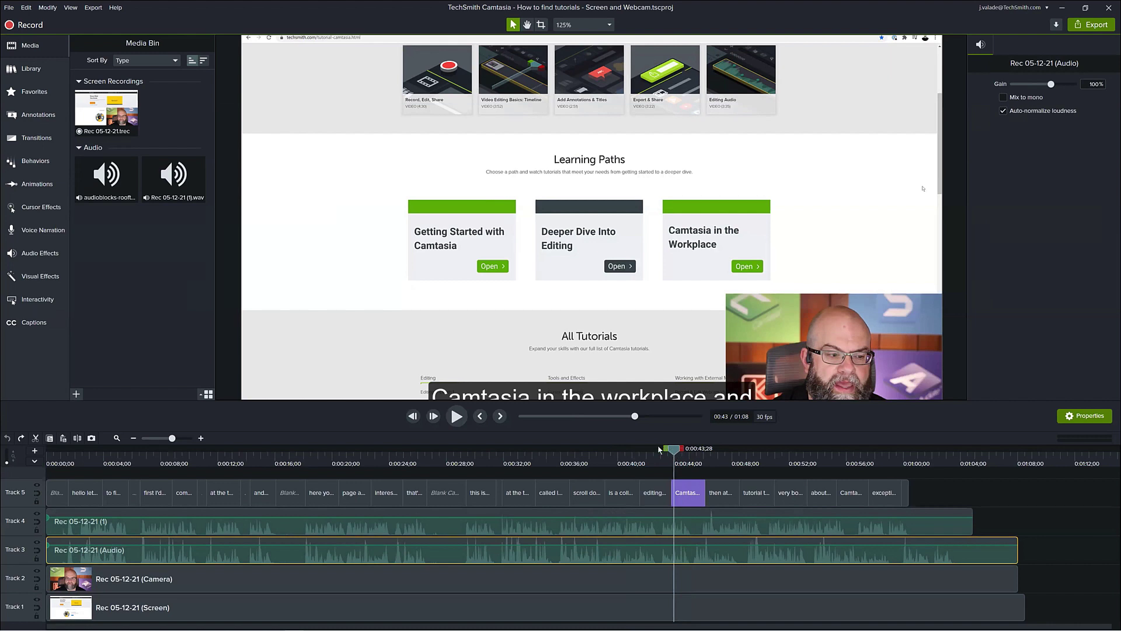
left_click(541, 462)
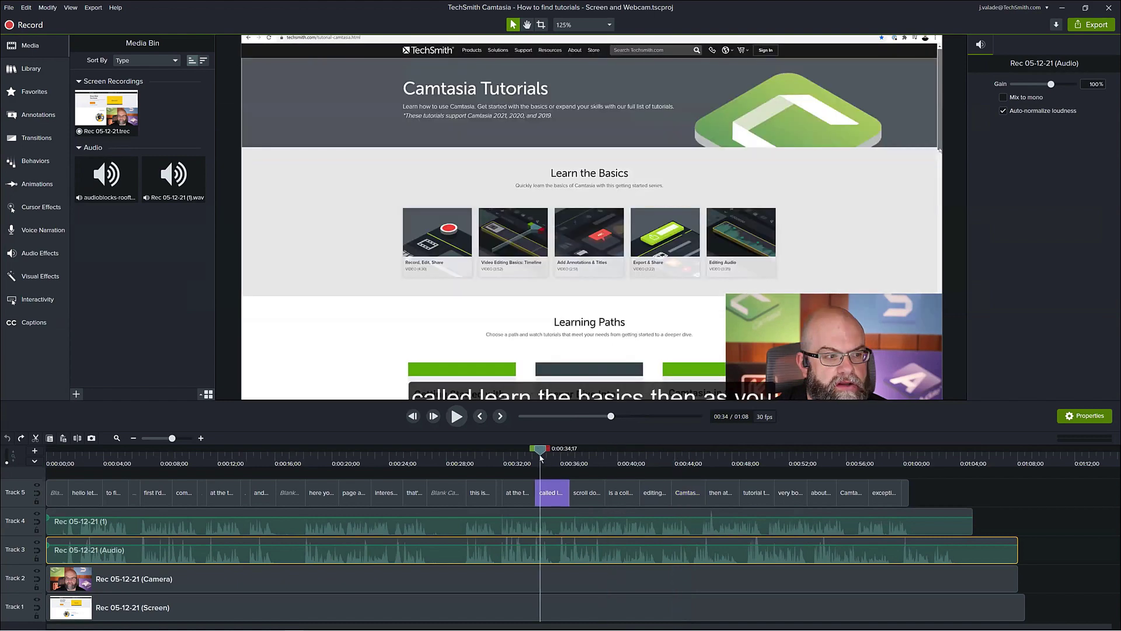
left_click_drag(536, 453, 433, 488)
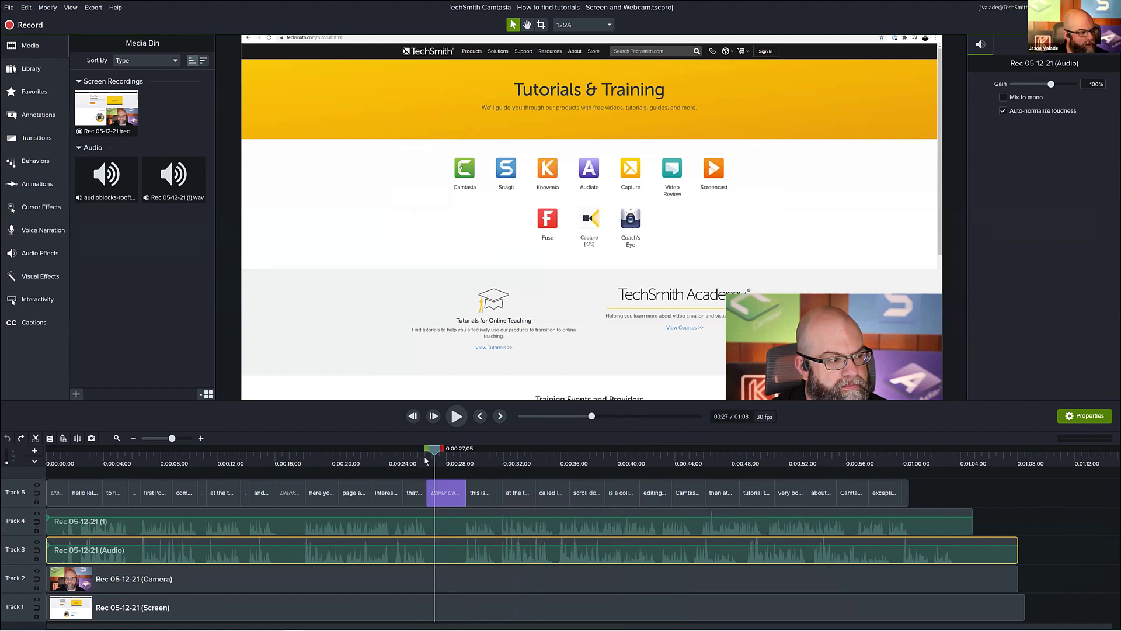
left_click_drag(434, 455, 461, 468)
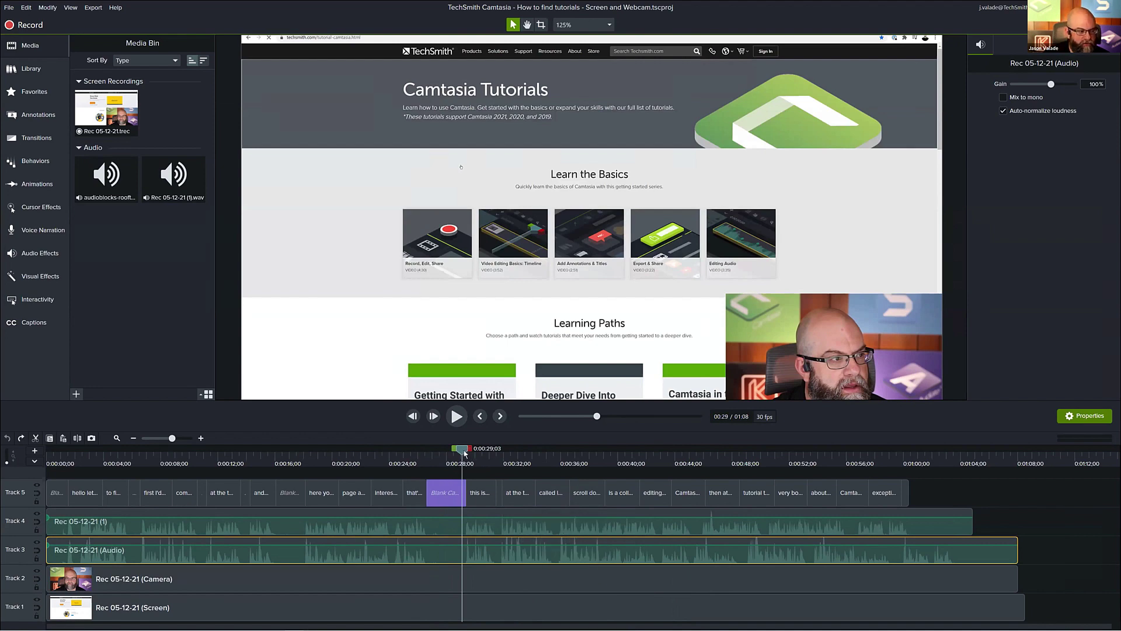
left_click_drag(461, 448, 700, 448)
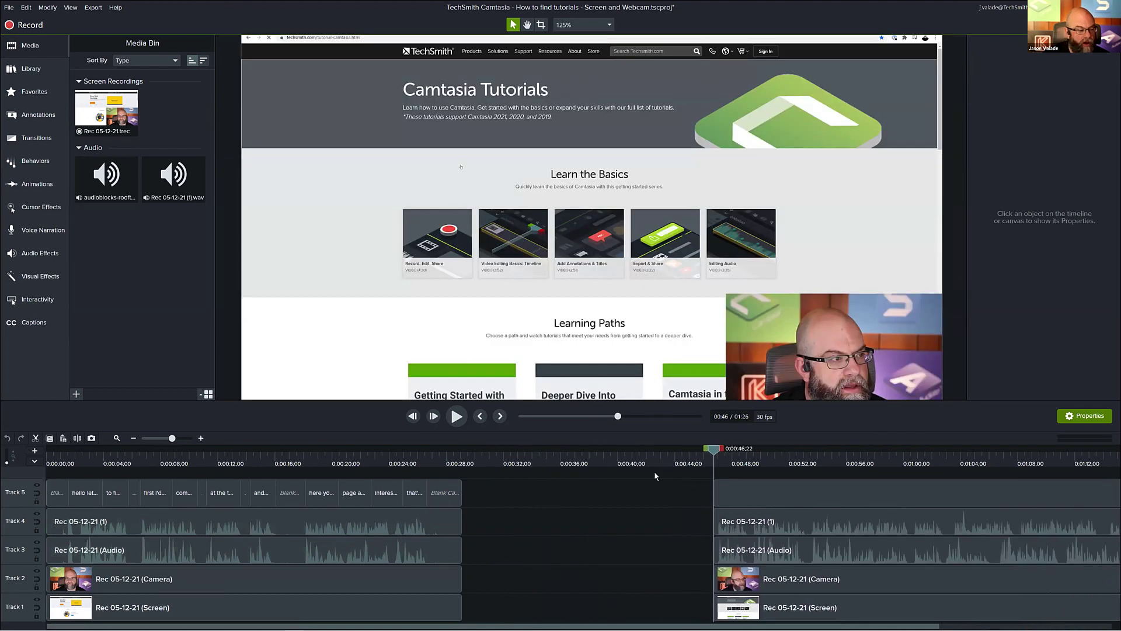
Record a voice narration from 0:00:29;15 in the timeline gap and save it as "Narration_How to find tutorials - Screen and Webcam 1.m4a".
left_click(480, 457)
left_click_drag(480, 457, 467, 457)
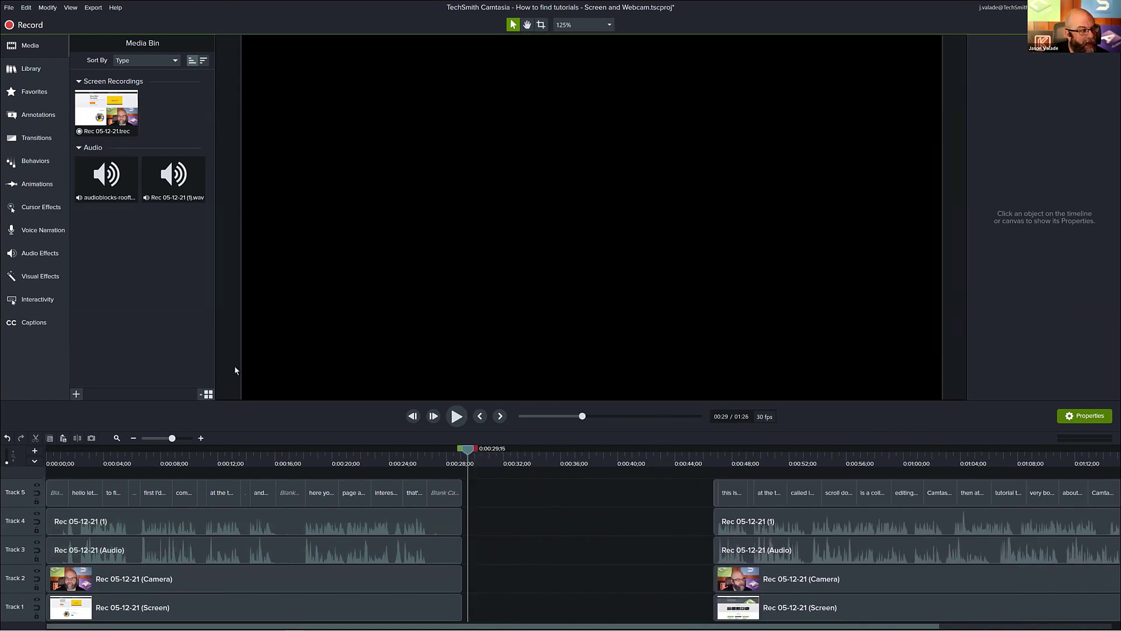
left_click(49, 232)
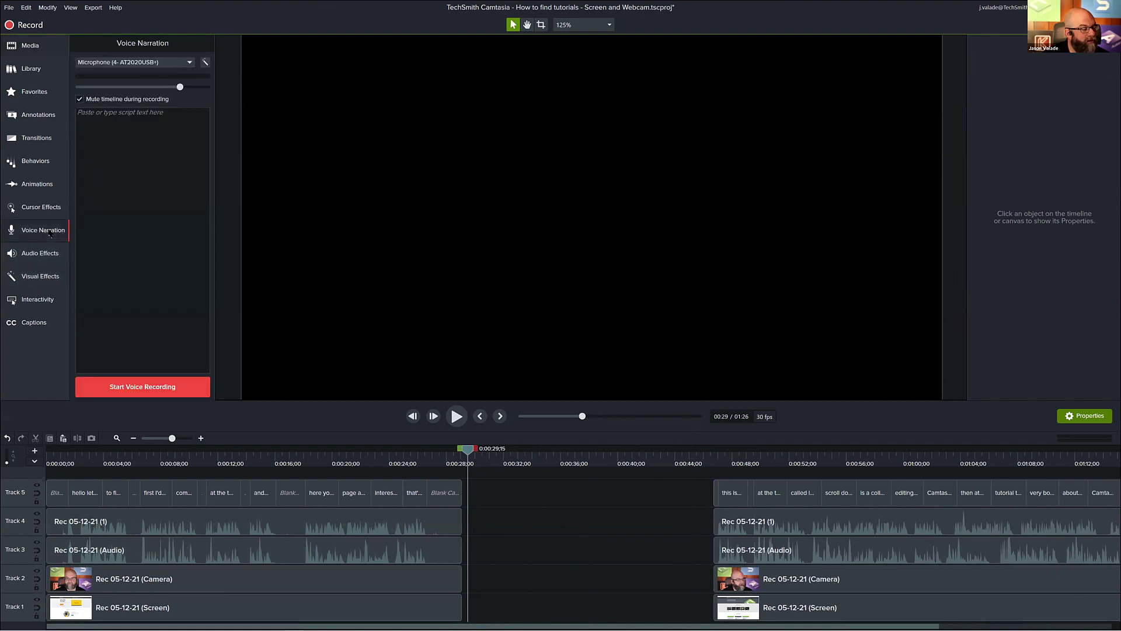
left_click(143, 387)
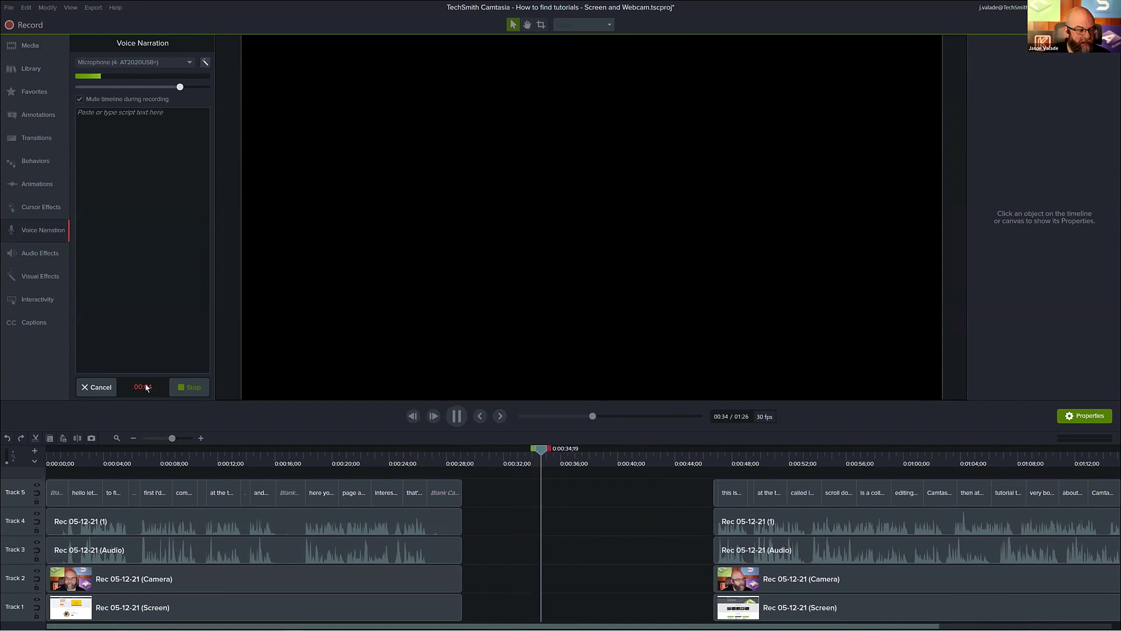
left_click(176, 387)
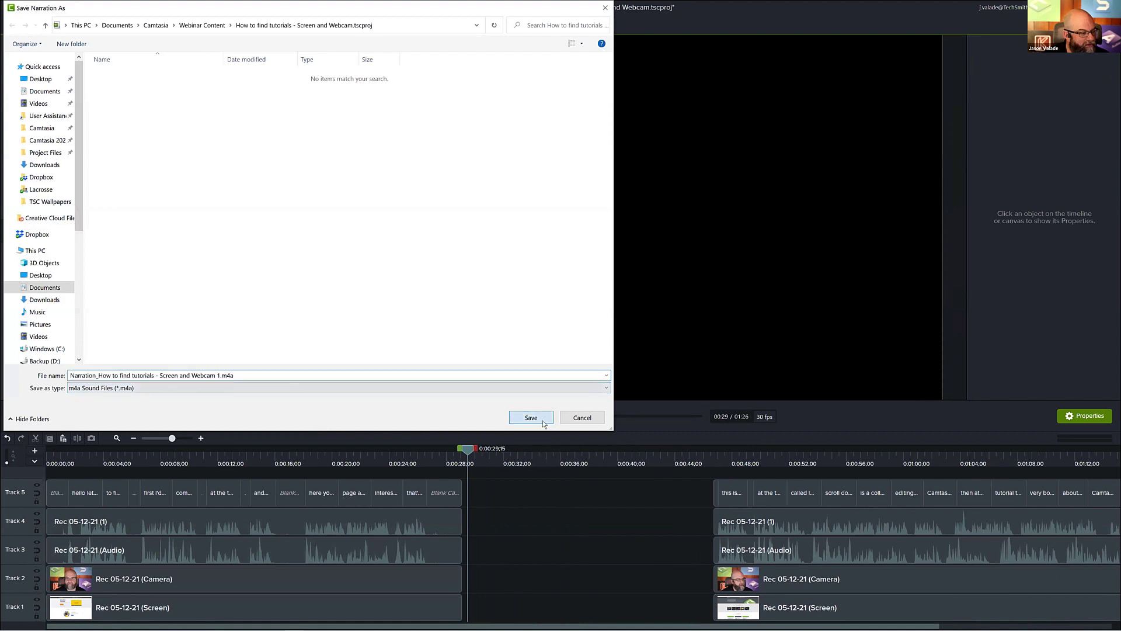
left_click(541, 420)
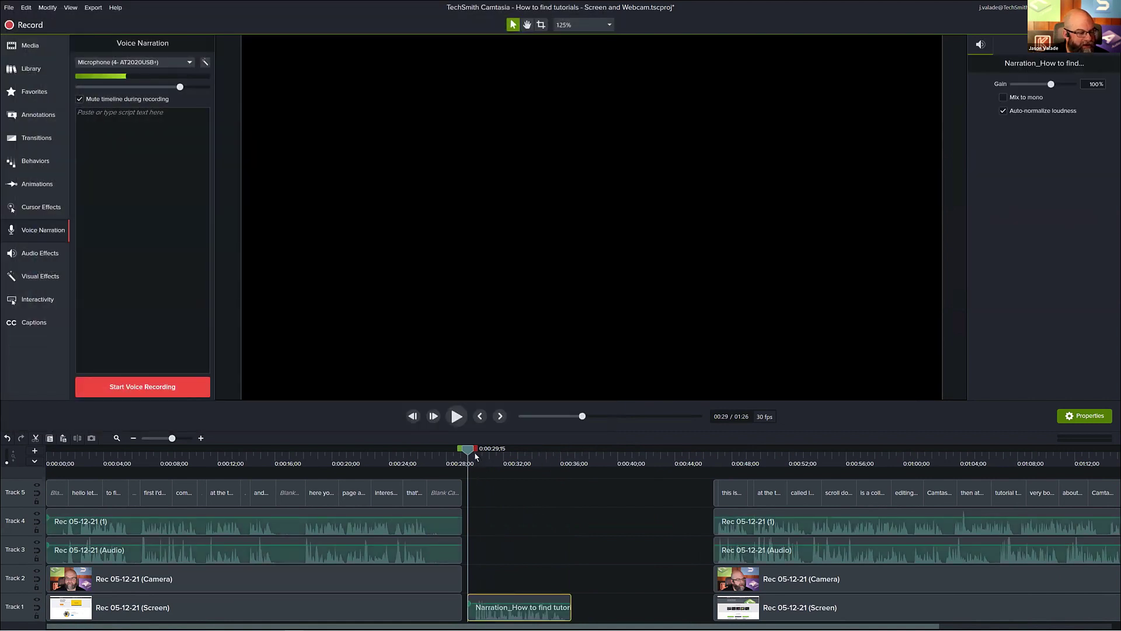
Play back the start of the new narration clip on Track 1, pause at 0:00:32;01, and deselect the clip.
left_click_drag(469, 453, 476, 454)
key("space")
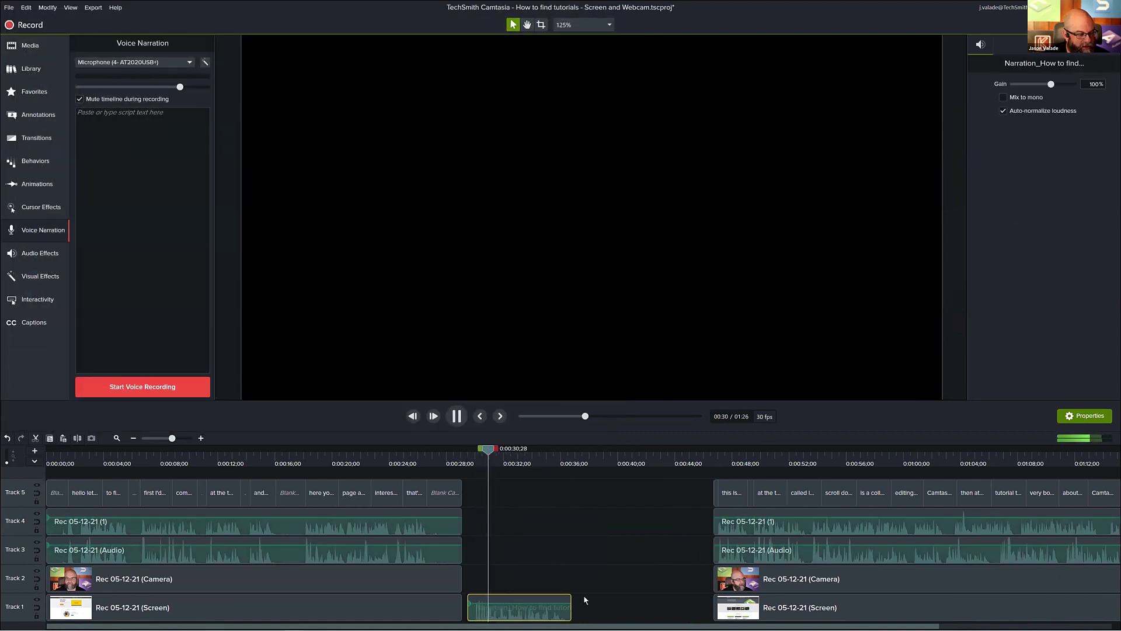
key("space")
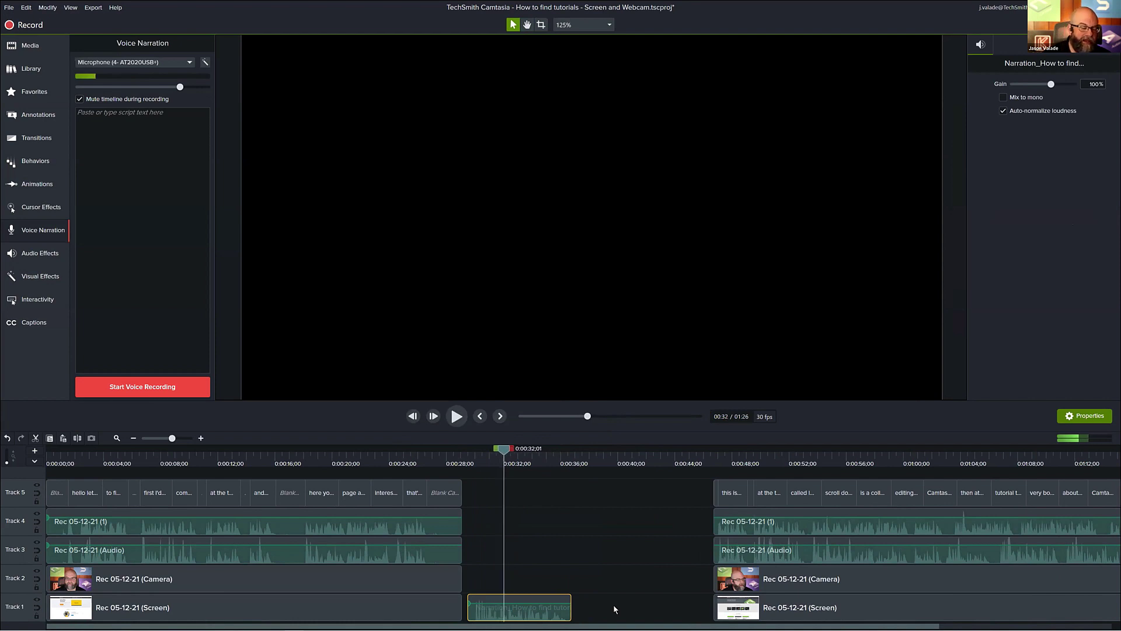
left_click(613, 607)
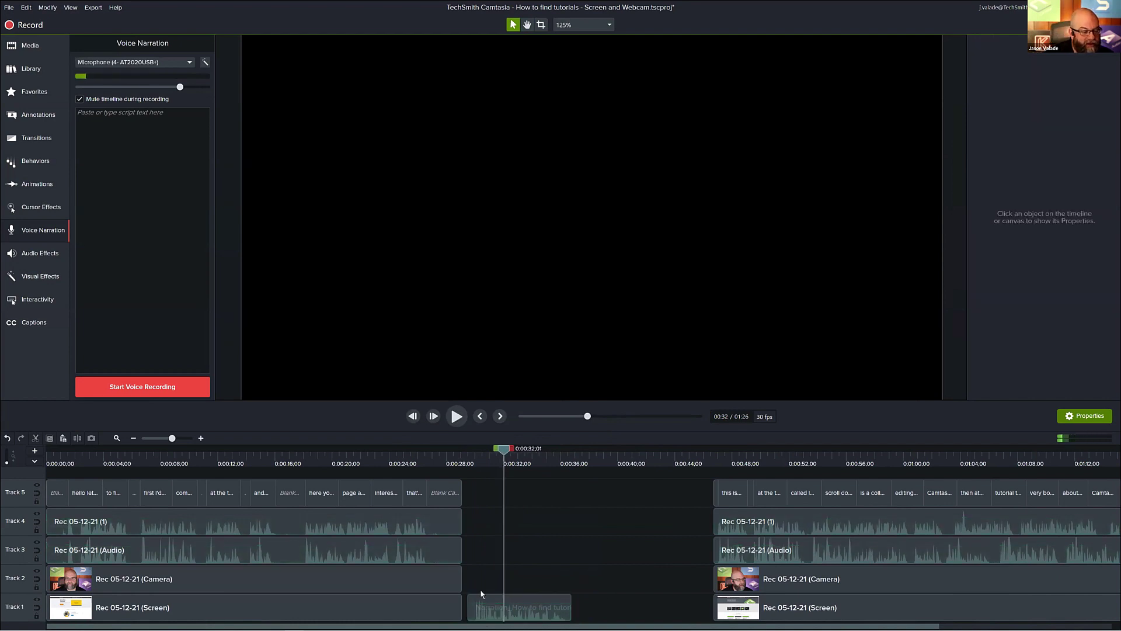
Open the Track 1 narration clip in Audiate without saving its current project, and apply the Remove Noise effect.
right_click(514, 611)
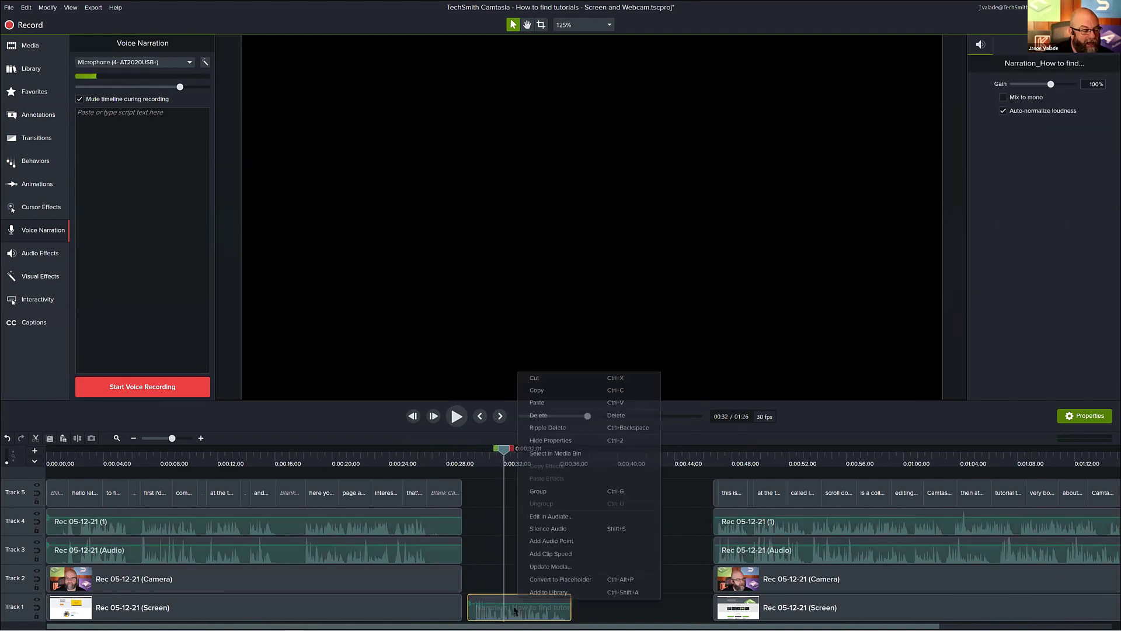
left_click(556, 515)
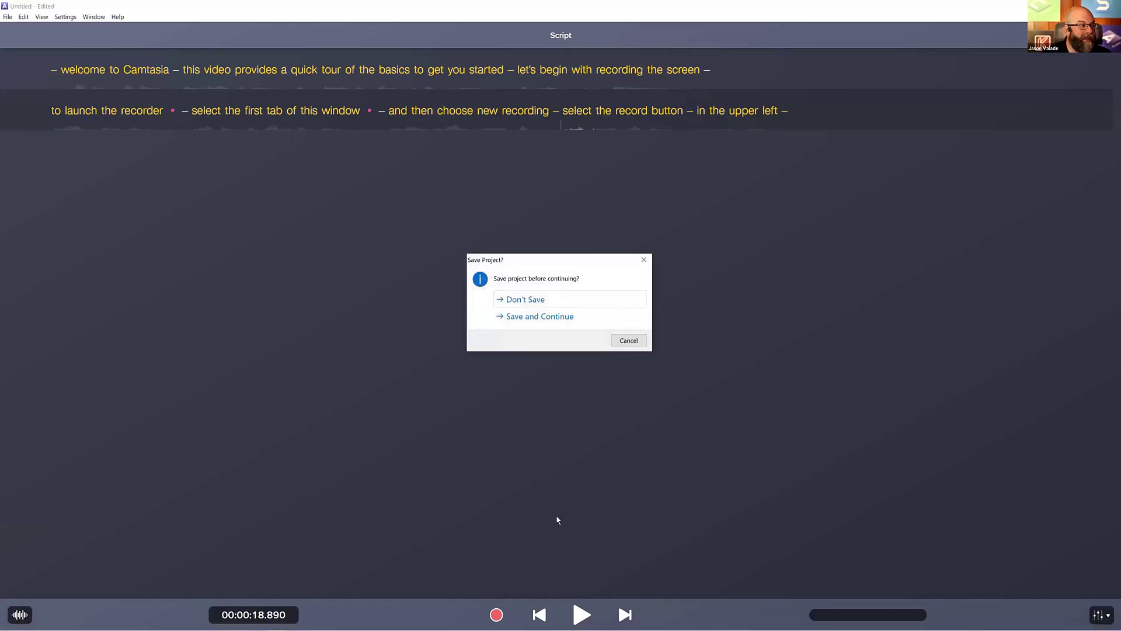
left_click(538, 299)
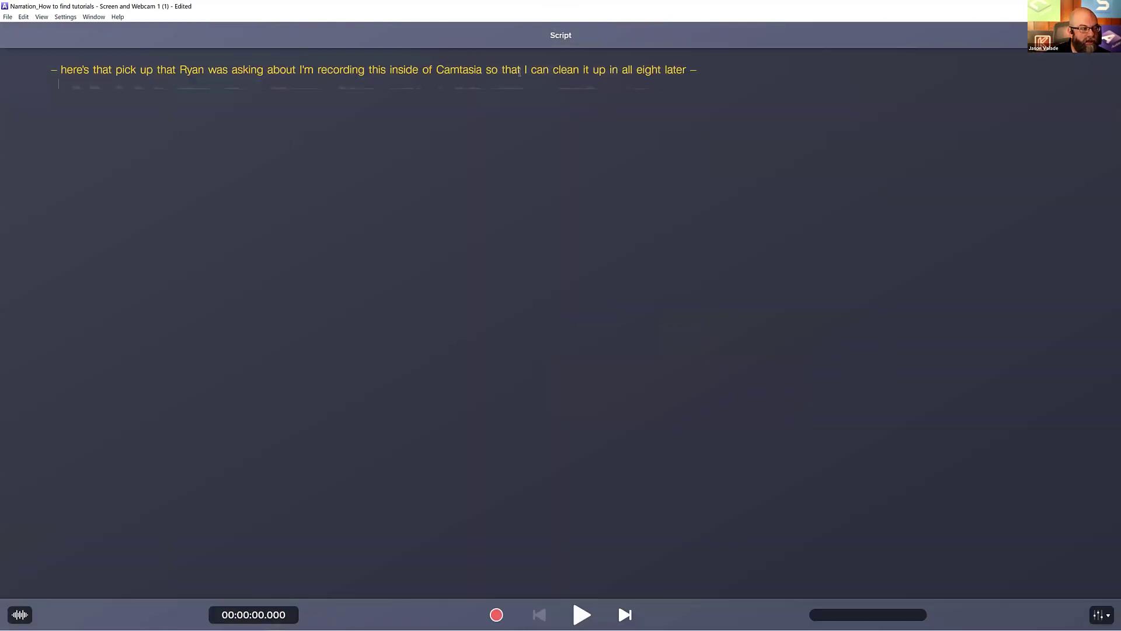
left_click(1100, 615)
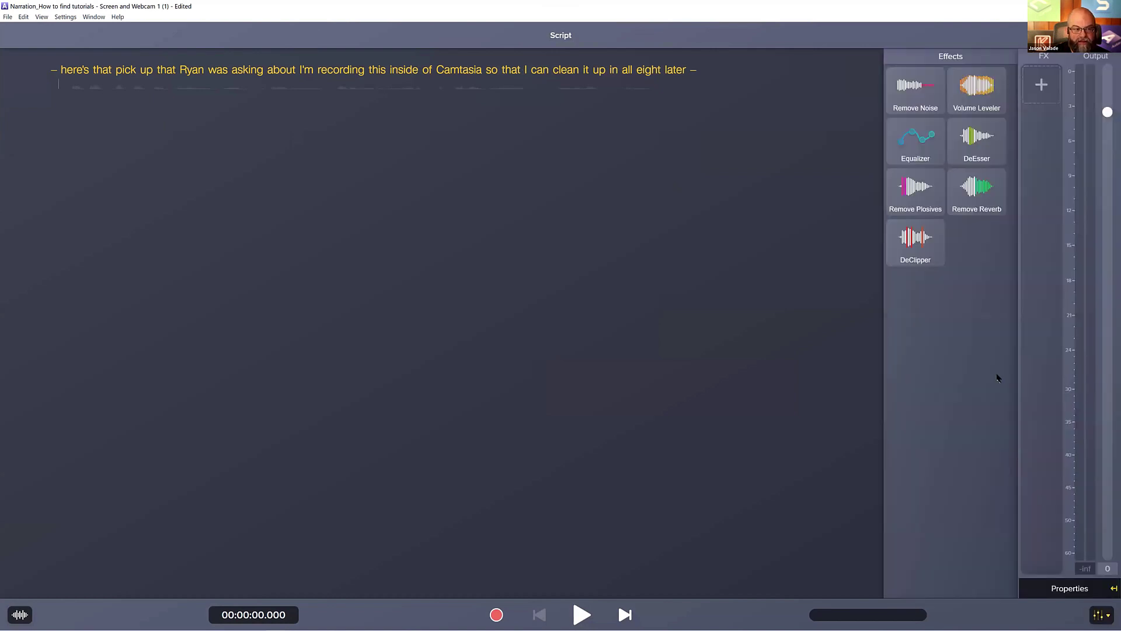
left_click(933, 110)
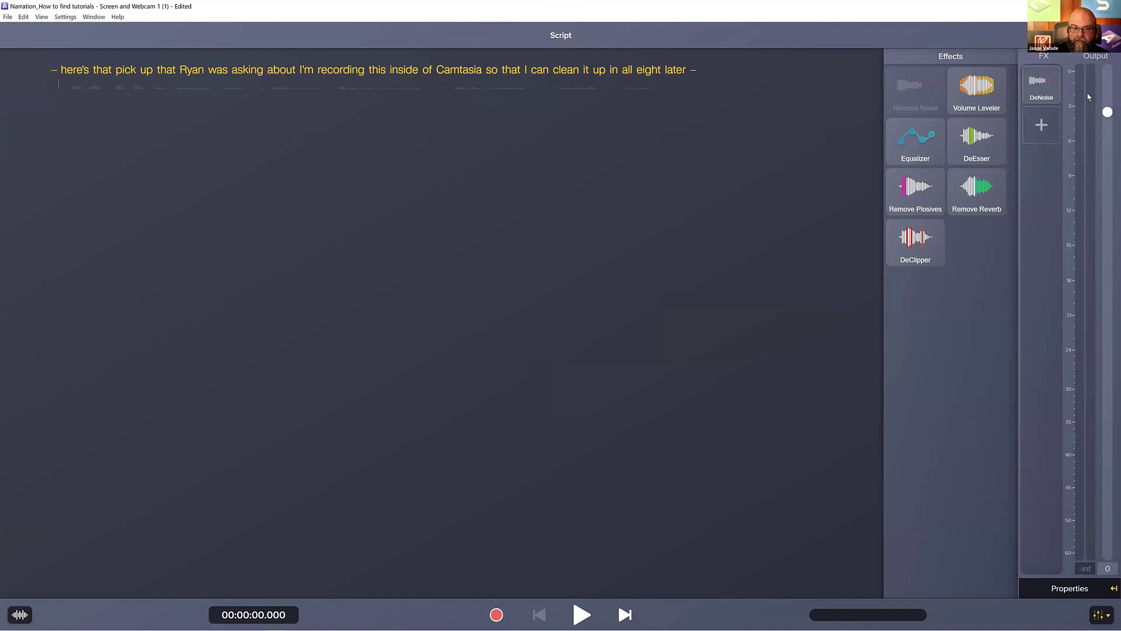
View the options for exporting the audio to Camtasia, cancel the export, and unlink the Camtasia project from Audiate.
left_click(1098, 35)
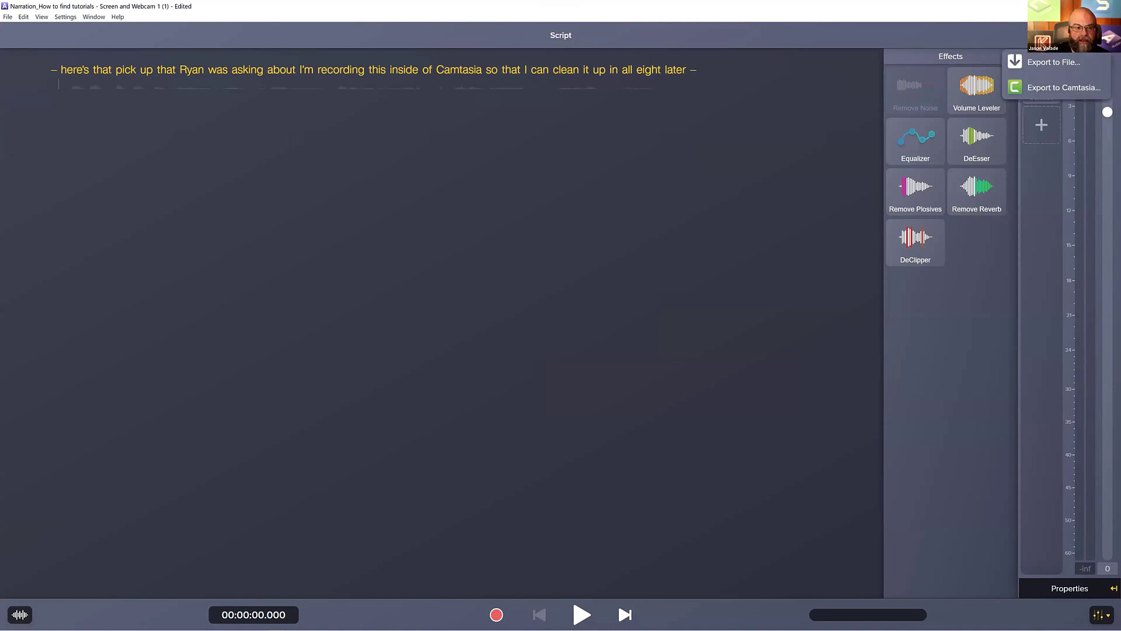
left_click(1080, 87)
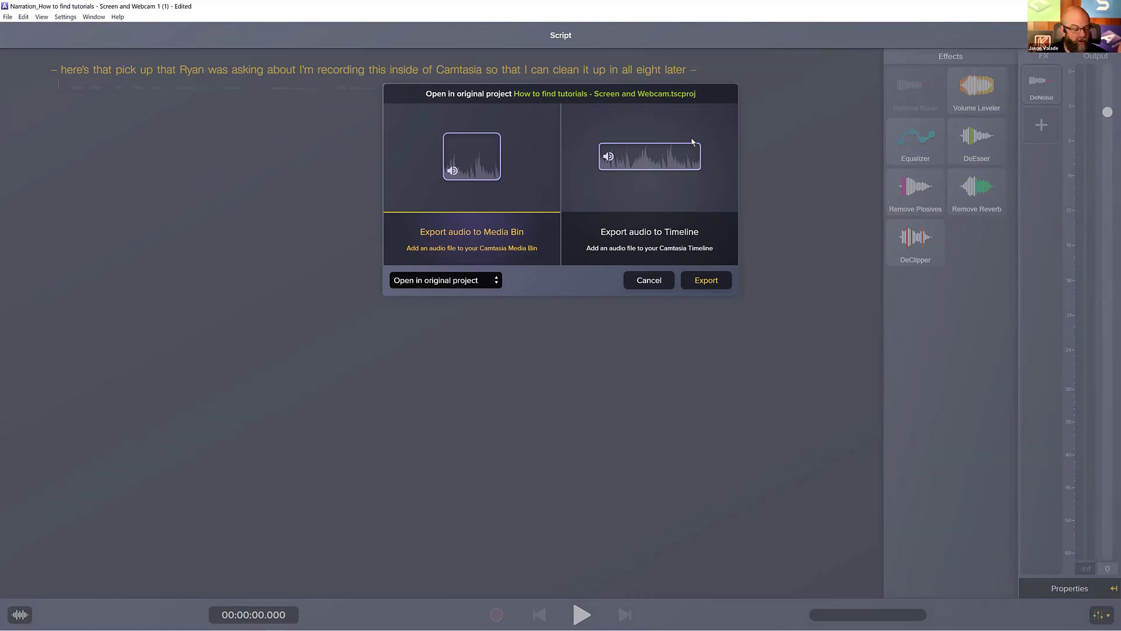
left_click(638, 284)
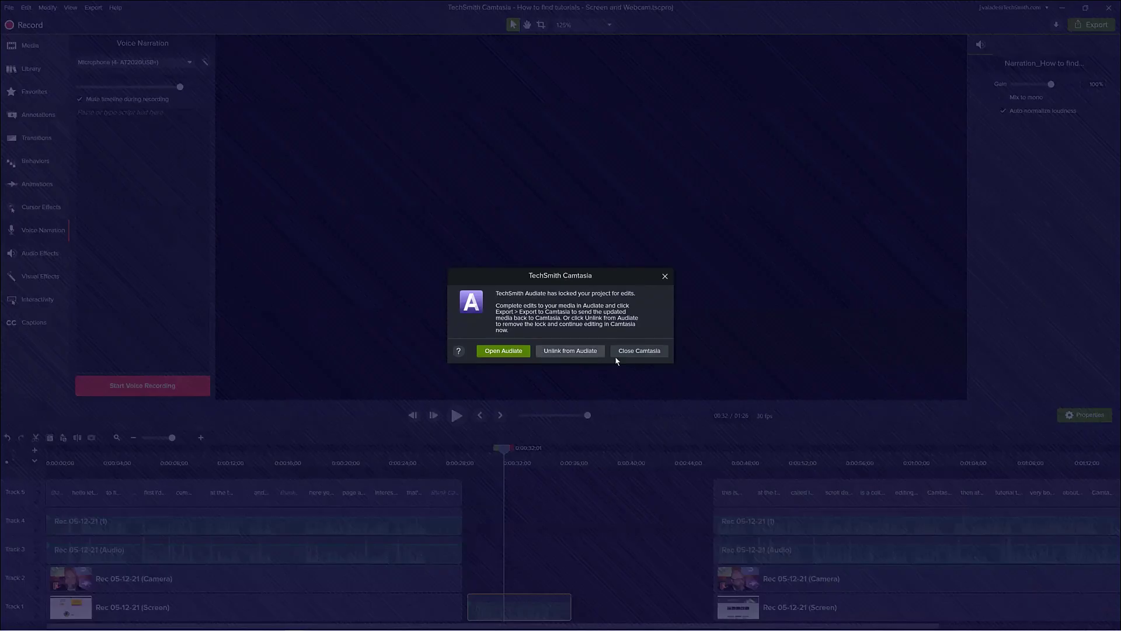
left_click(558, 352)
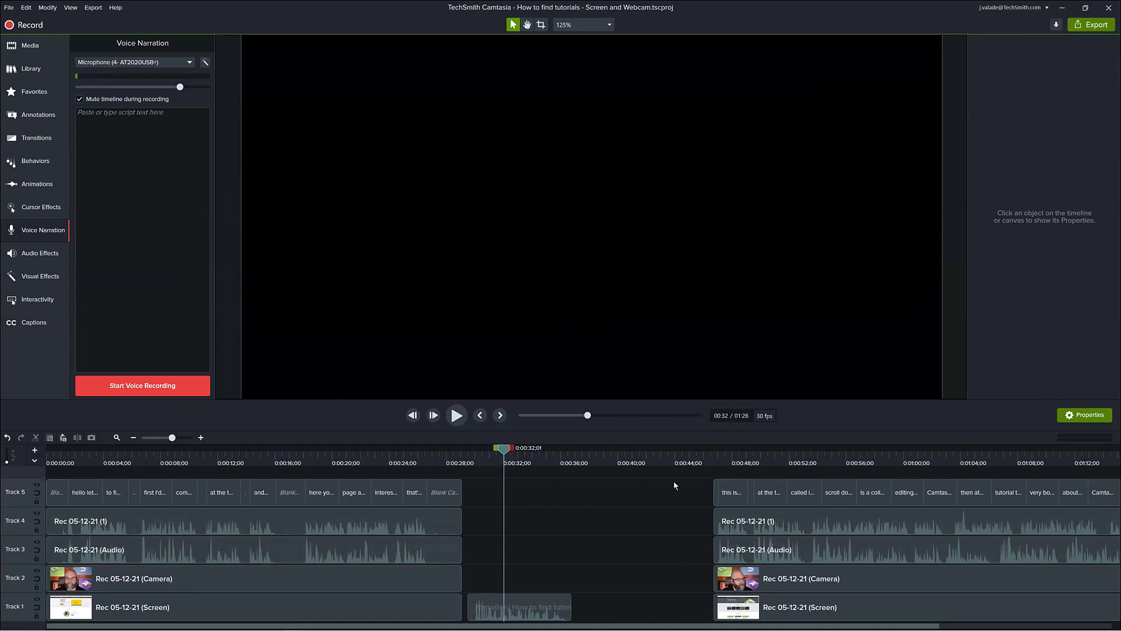
Preview the recording around 0:00:14;26 and 0:00:17;19 with the canvas zoomed to 100%.
left_click(260, 462)
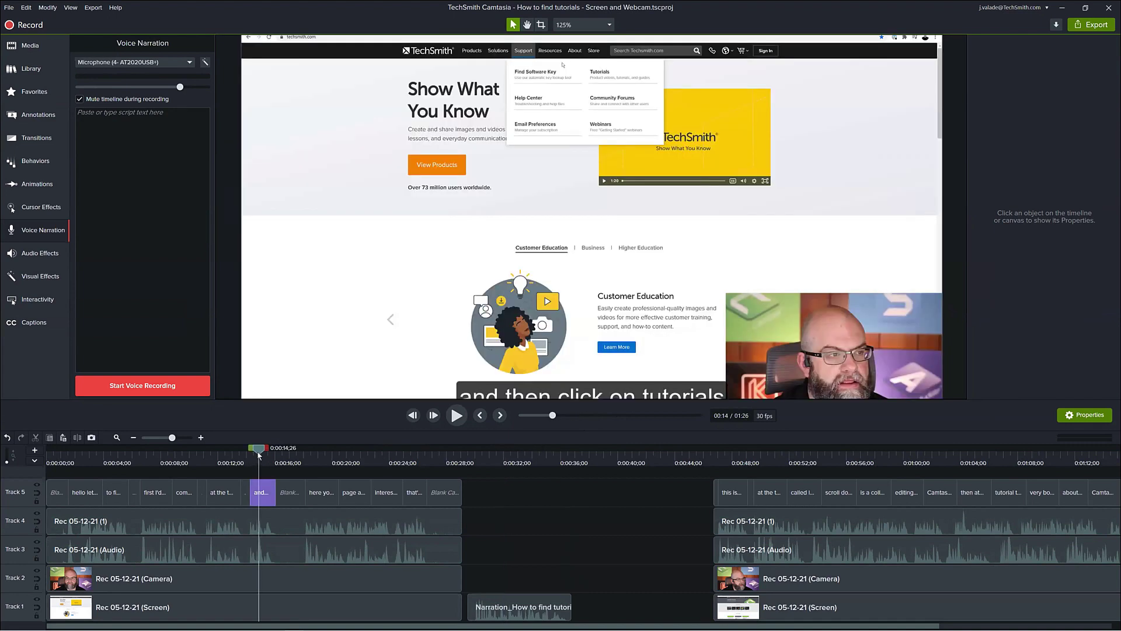
scroll(396, 341, "down", 1)
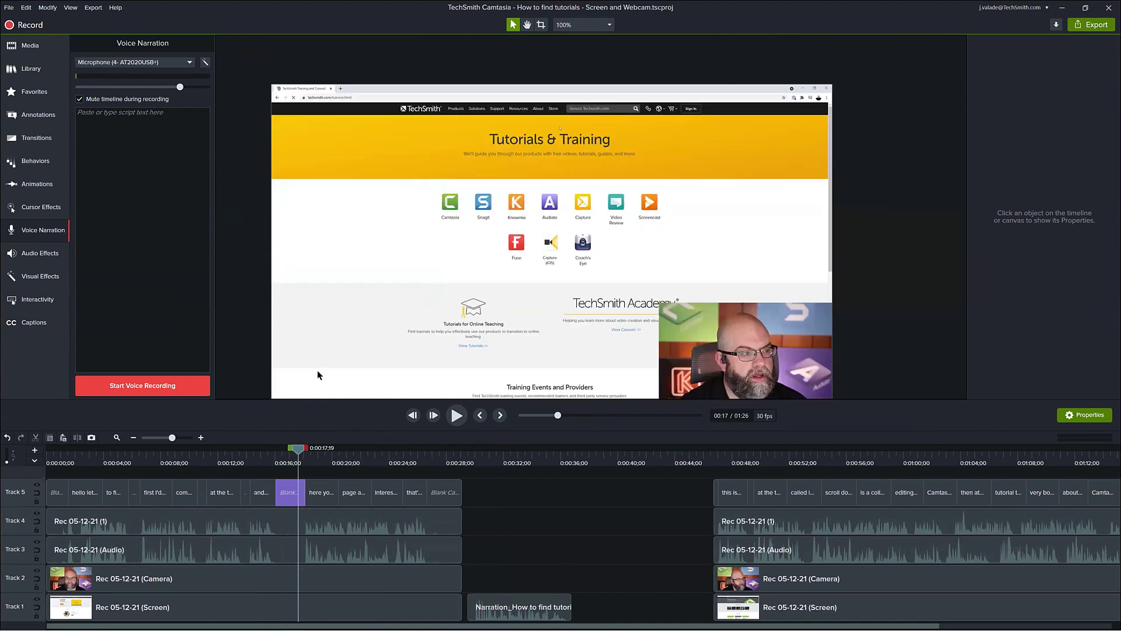
scroll(339, 359, "down", 1)
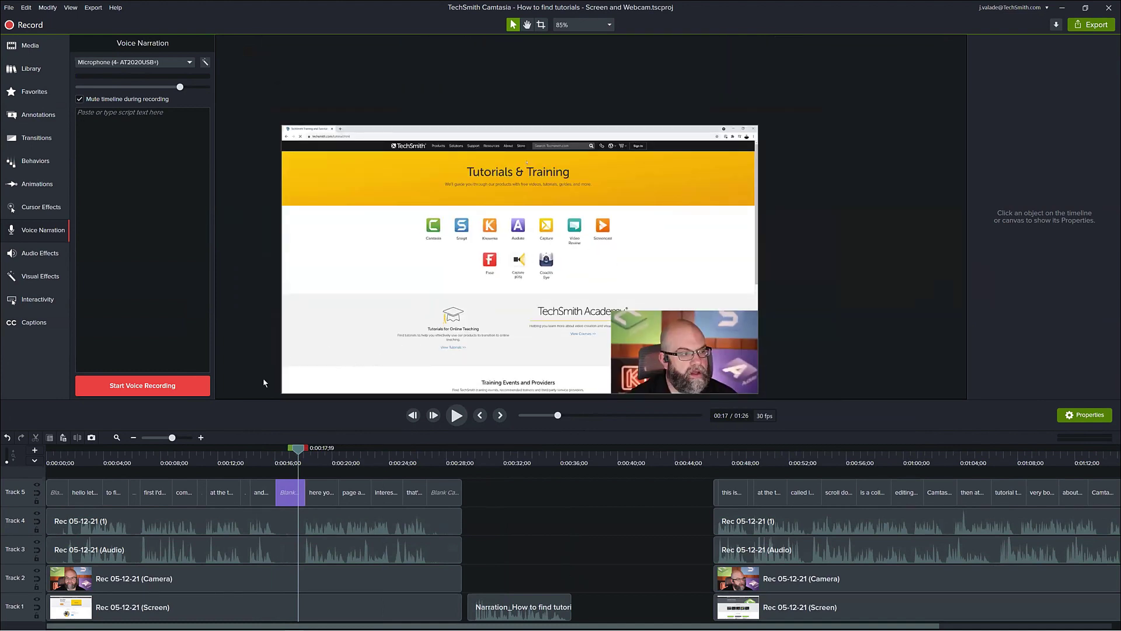
scroll(296, 383, "up", 1)
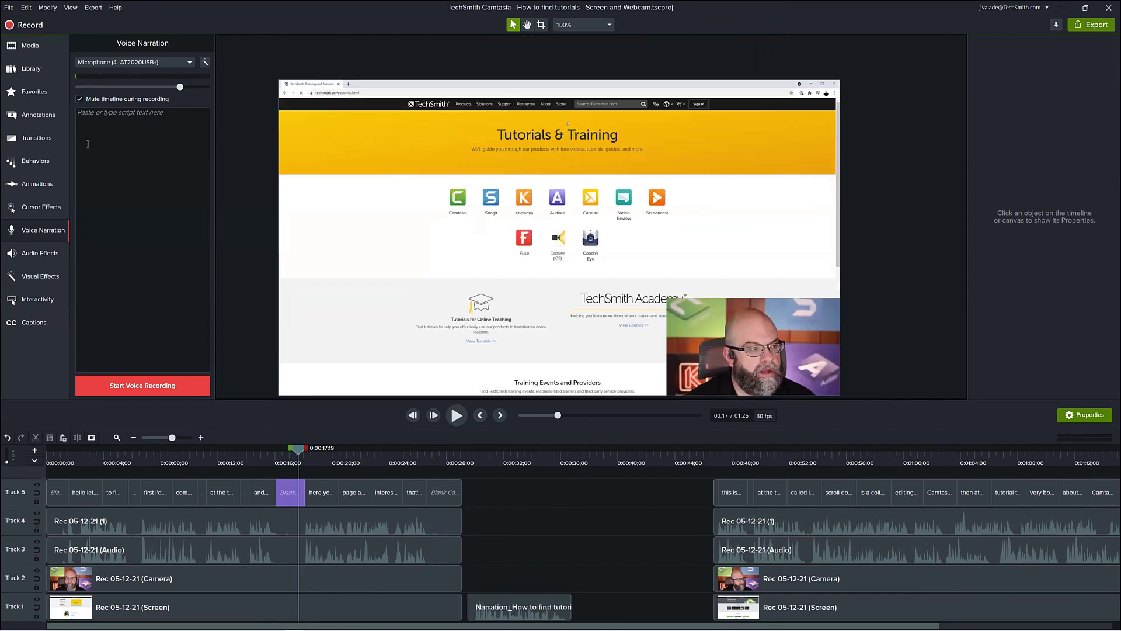
Show the audio effects, return the playhead to the start, and remove the Rec 05-12-21 (1) clip from Track 4.
left_click(45, 251)
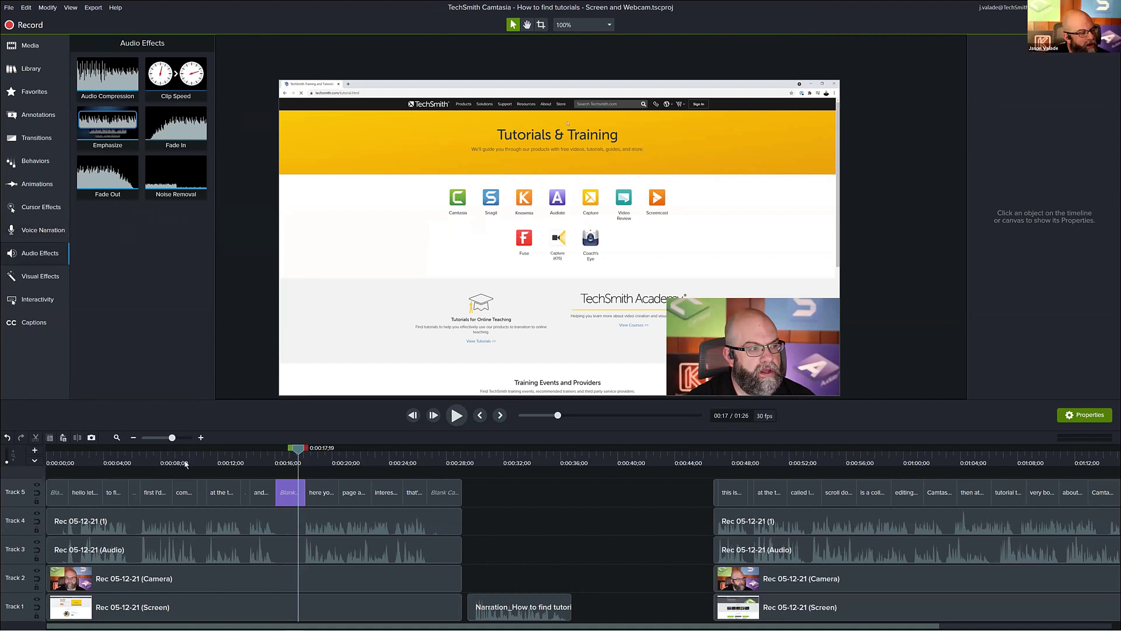
left_click(48, 489)
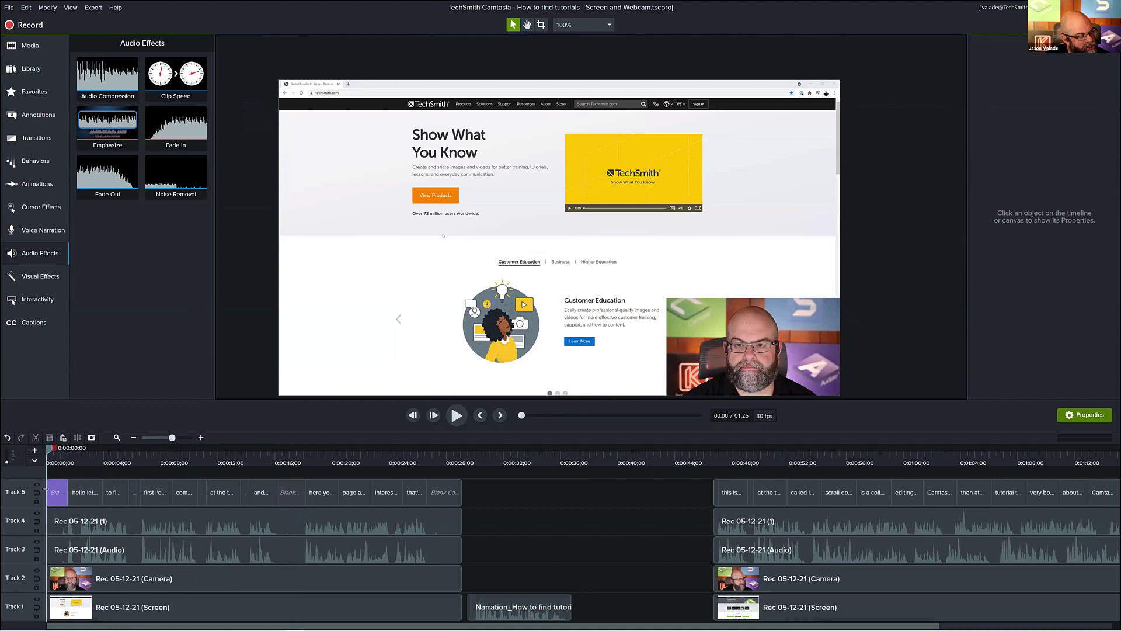
left_click_drag(55, 522, 248, 522)
left_click(202, 438)
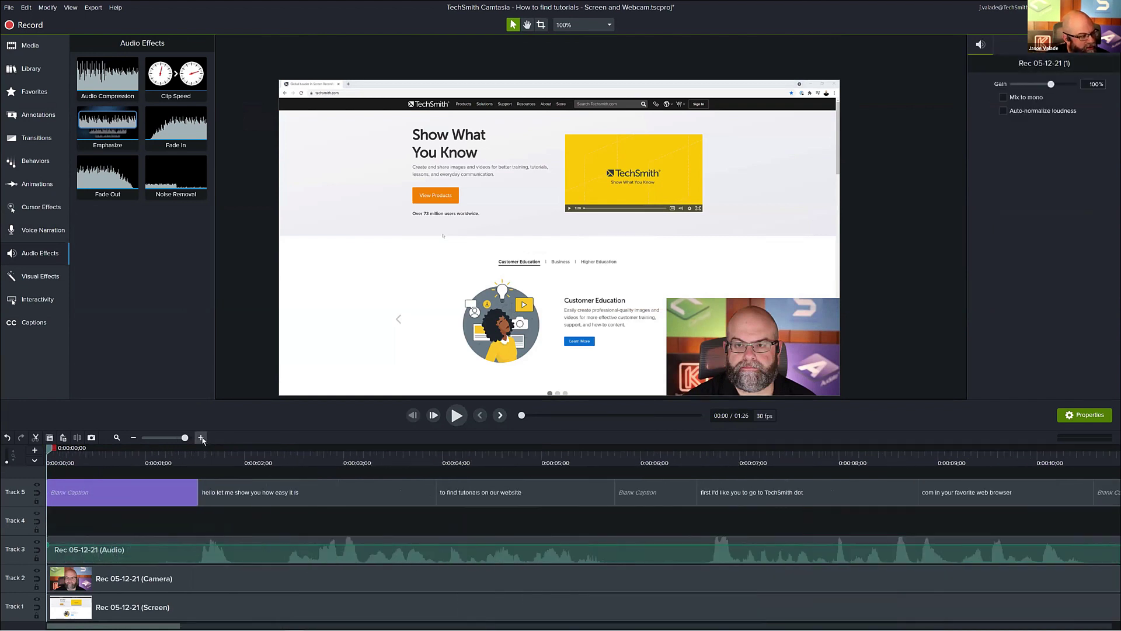
Apply Noise Removal to the Track 3 audio clip and analyze it with the range from the start to 0:00:01;04 selected.
left_click_drag(54, 449, 77, 456)
left_click_drag(174, 480, 143, 534)
left_click(140, 540)
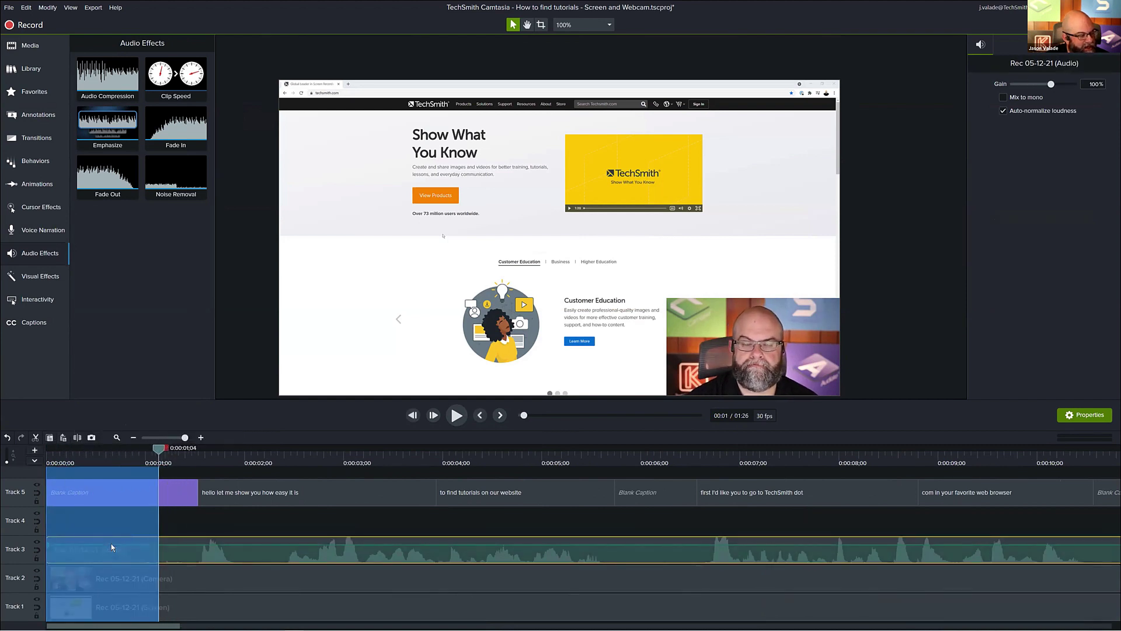
left_click_drag(197, 184, 121, 552)
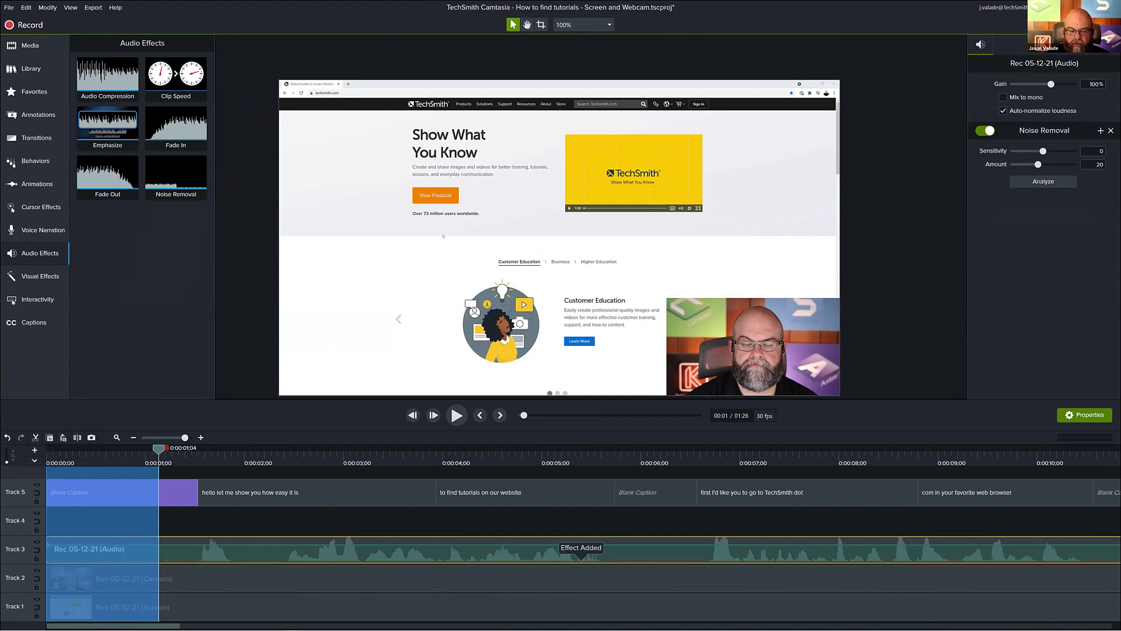
left_click(1044, 182)
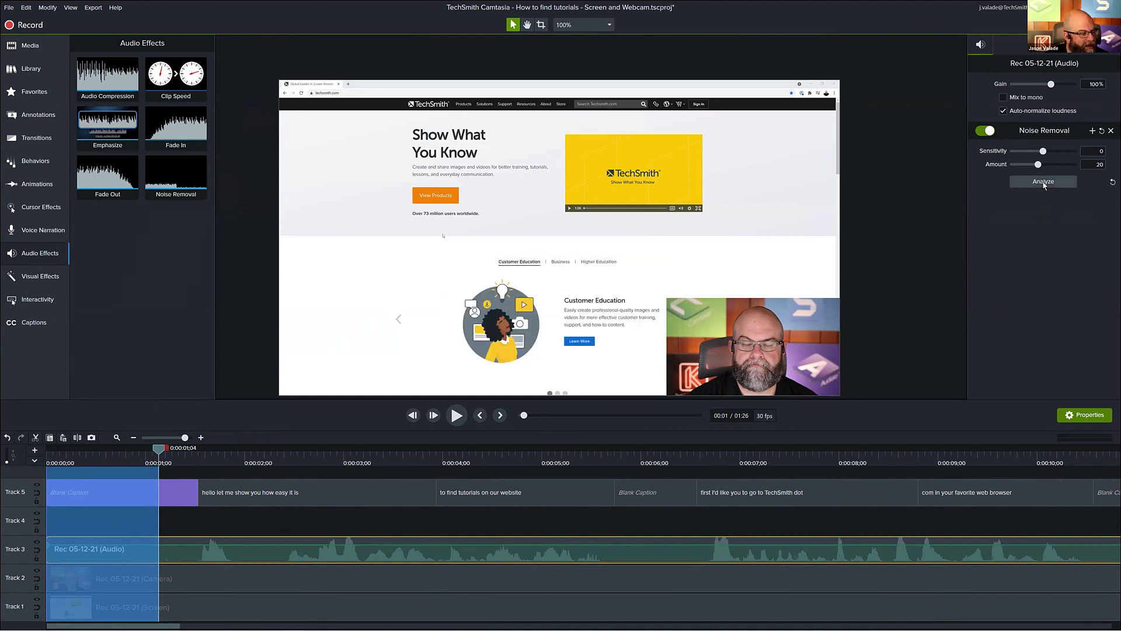
Clear the time selection, then play back the timeline from 0:00:00;10 and pause at 0:00:06;00.
left_click_drag(157, 455, 172, 474)
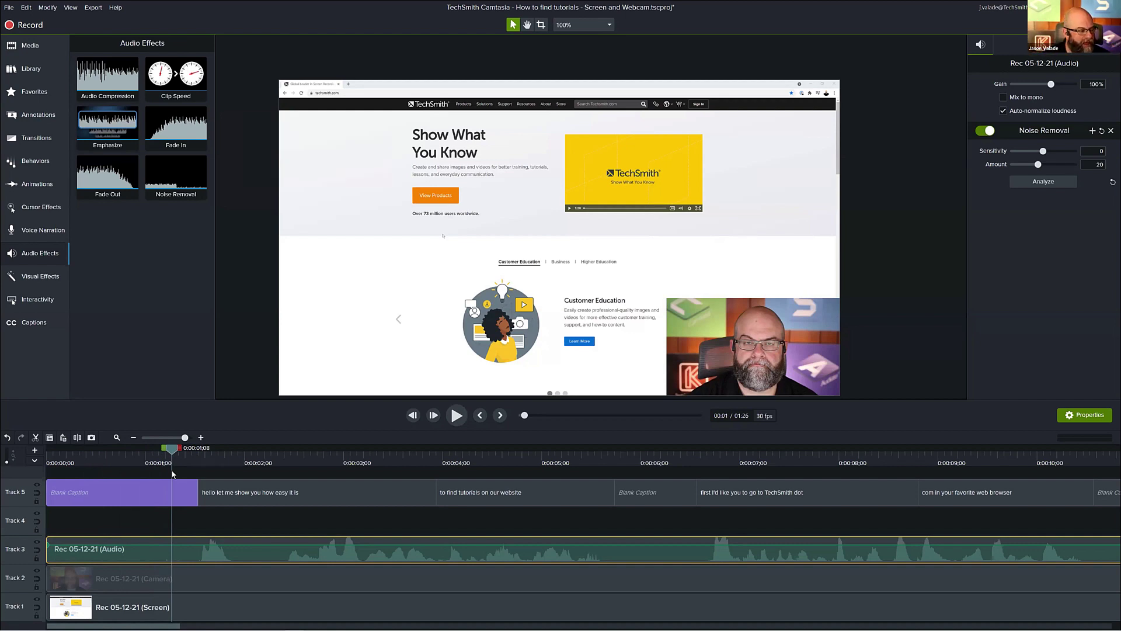
left_click_drag(172, 452, 80, 473)
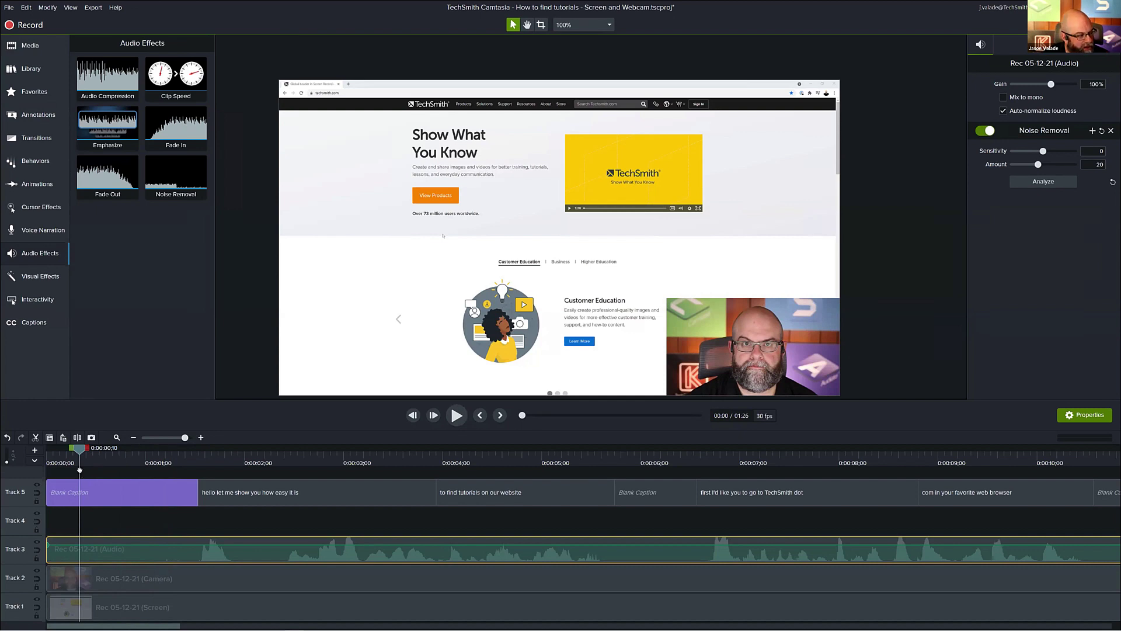
key("space")
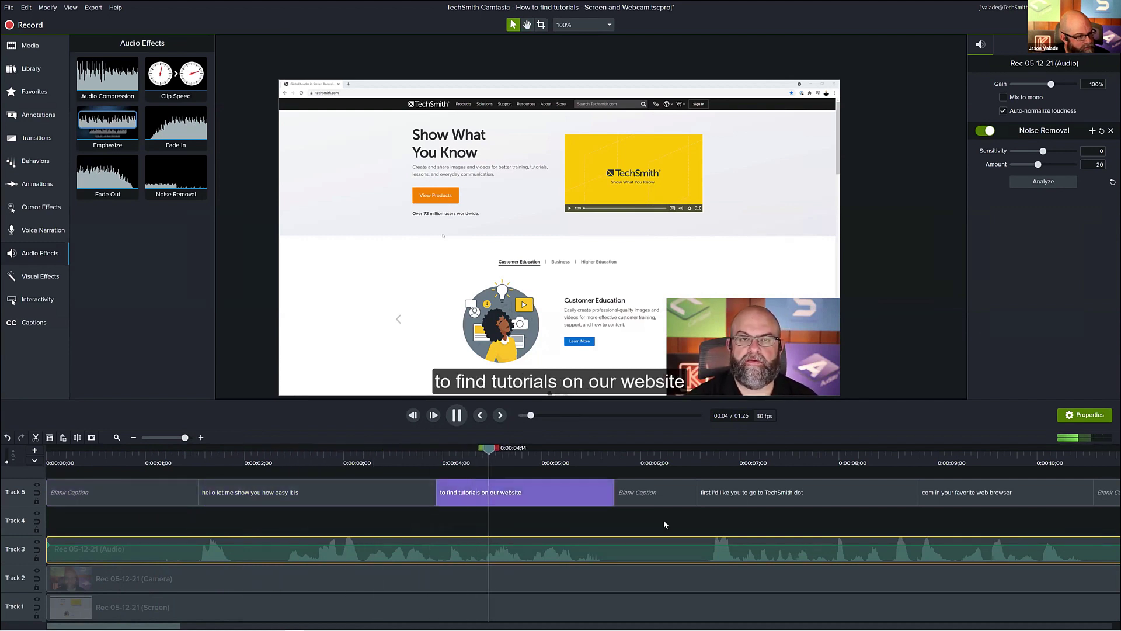
key("space")
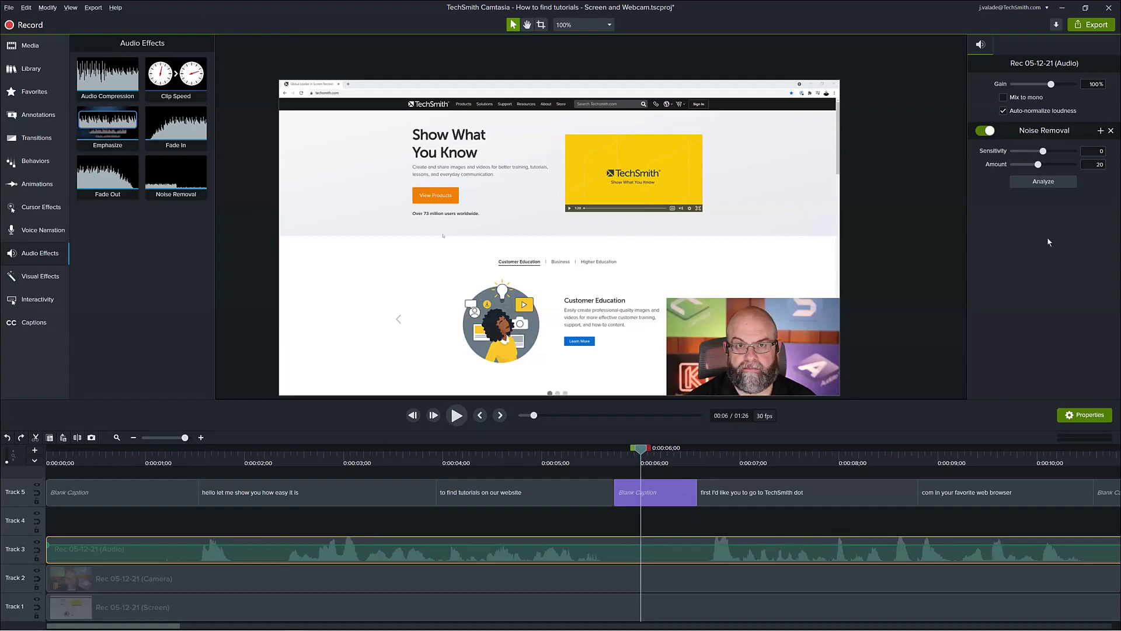
Undo the Noise Removal effect, the Track 4 clip removal, and the earlier timeline gap and narration edits.
key("ctrl+minus")
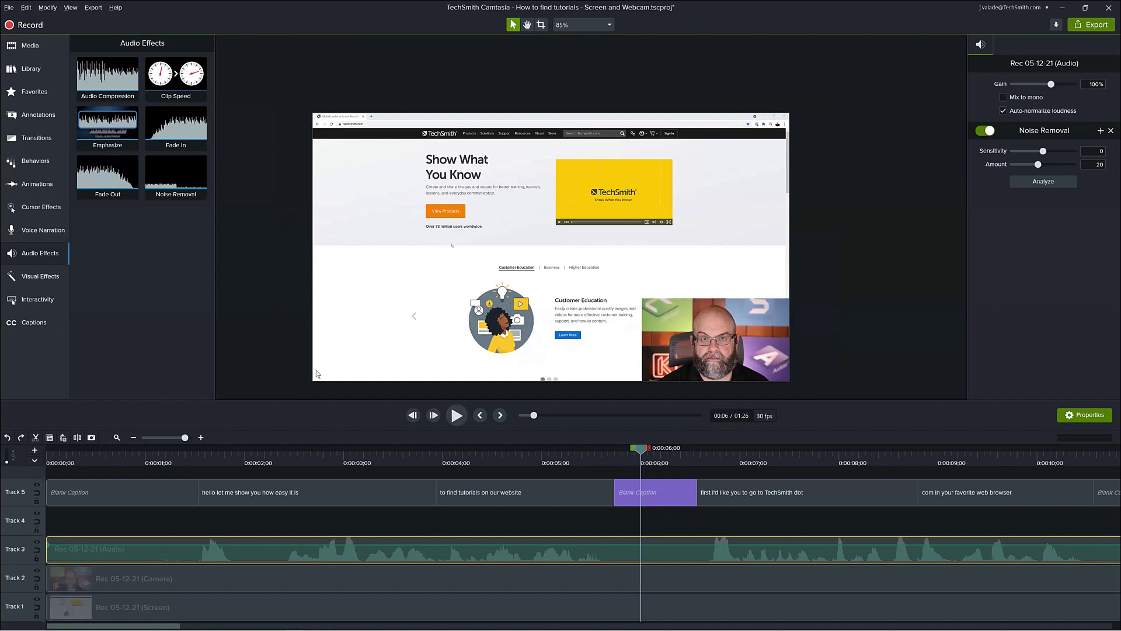
key("ctrl+plus")
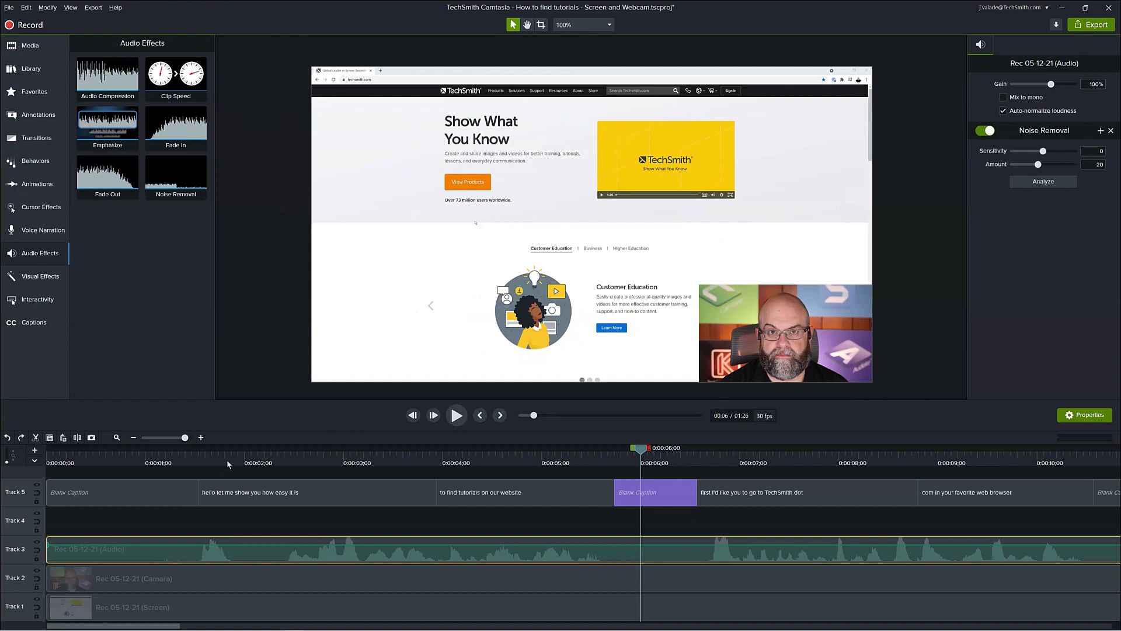
right_click(60, 495)
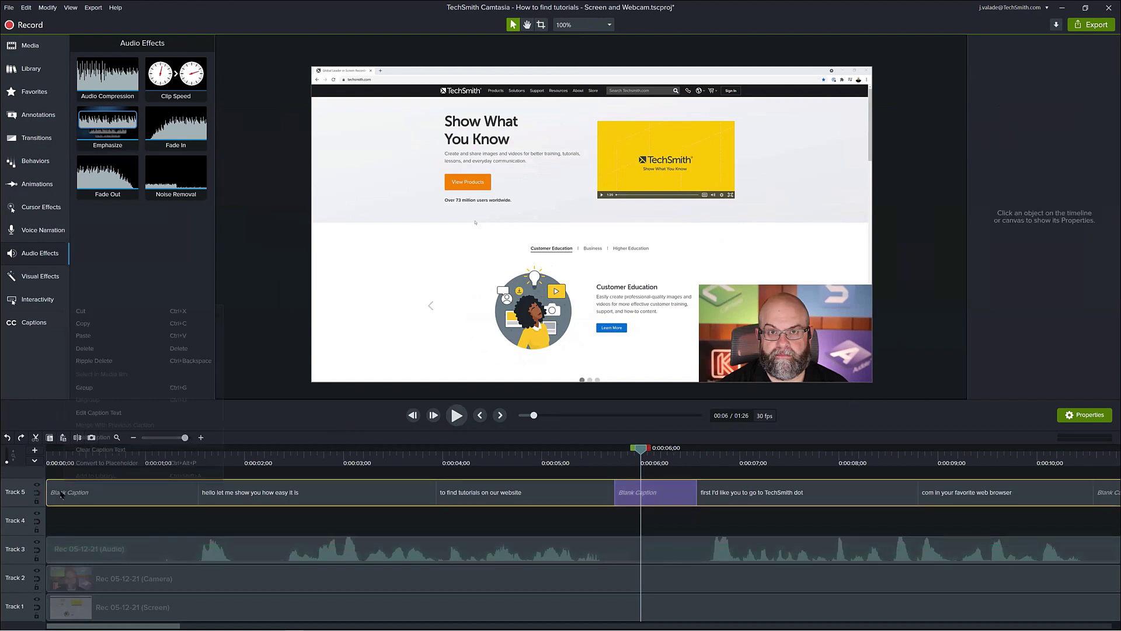
right_click(16, 487)
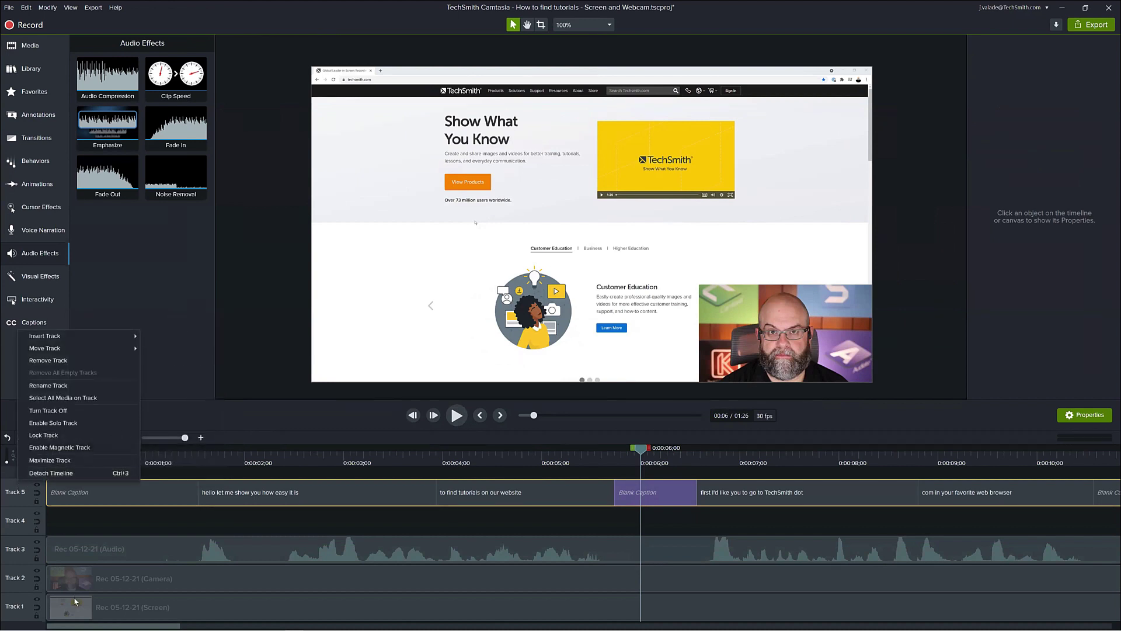
left_click(168, 518)
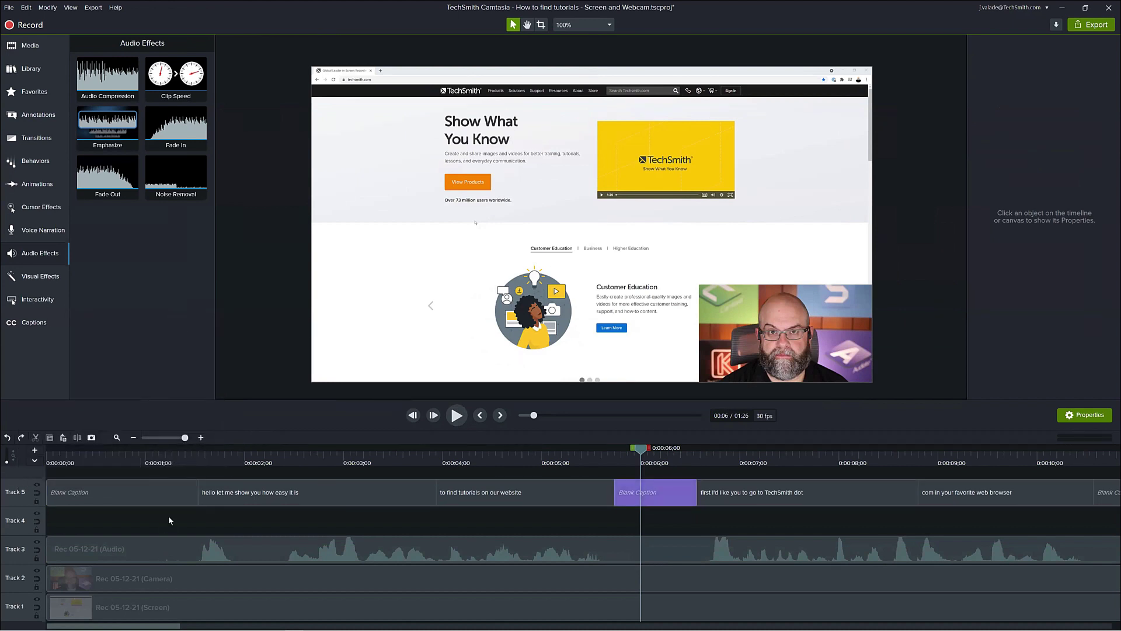
key("ctrl+v")
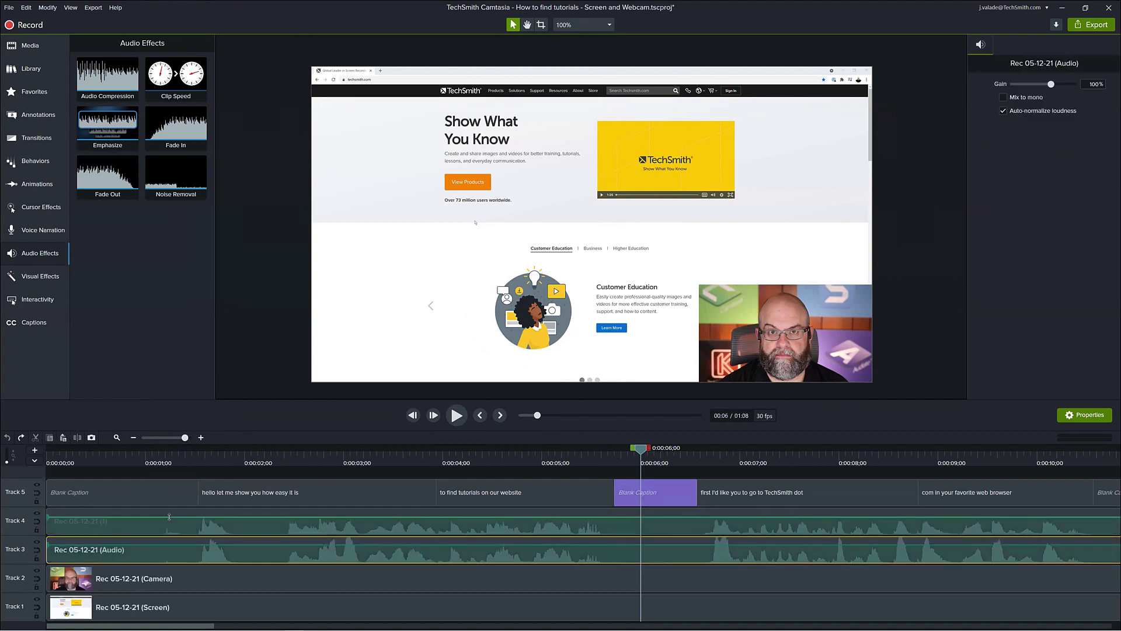
Move the playhead to 0:00:00;14 and lock Tracks 4, 2 and 1 against editing.
right_click(22, 502)
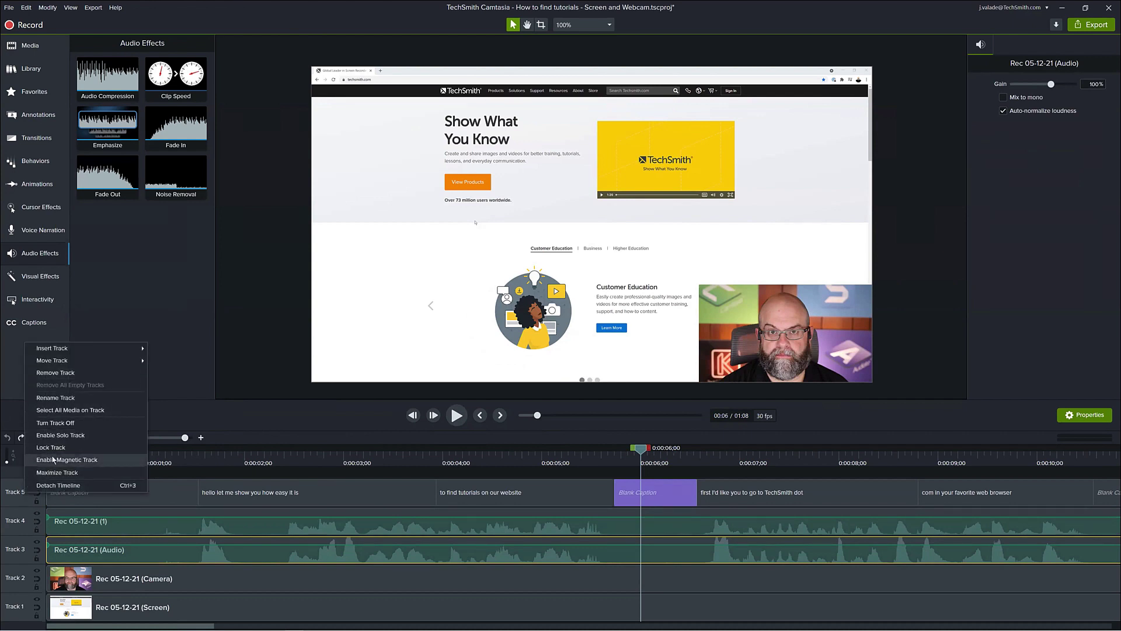
left_click(93, 460)
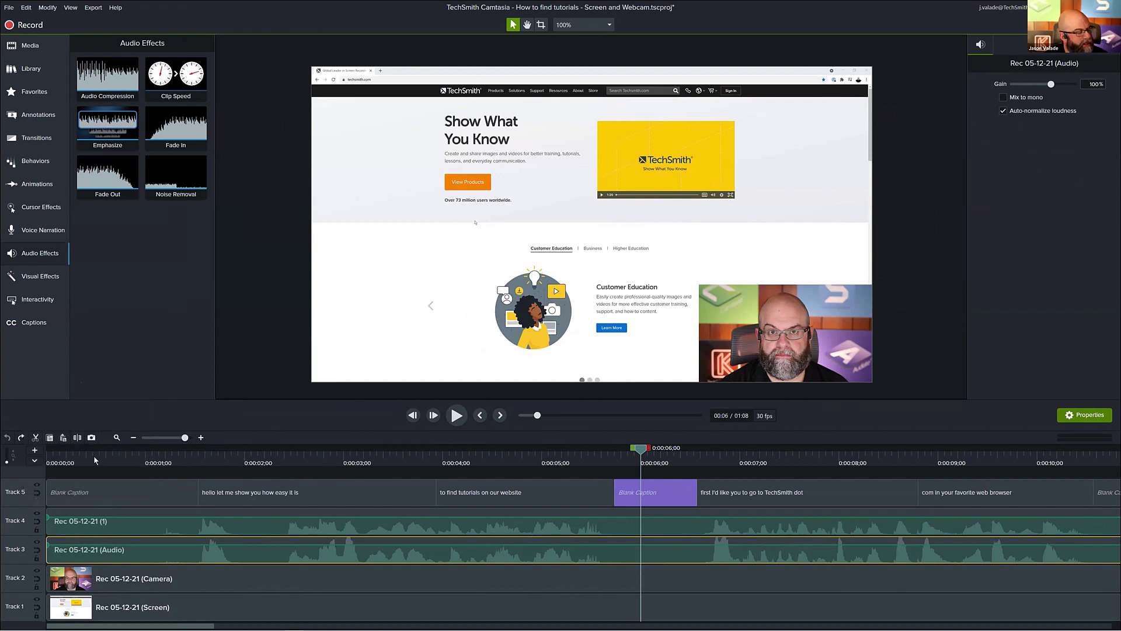
left_click(95, 461)
left_click(94, 460)
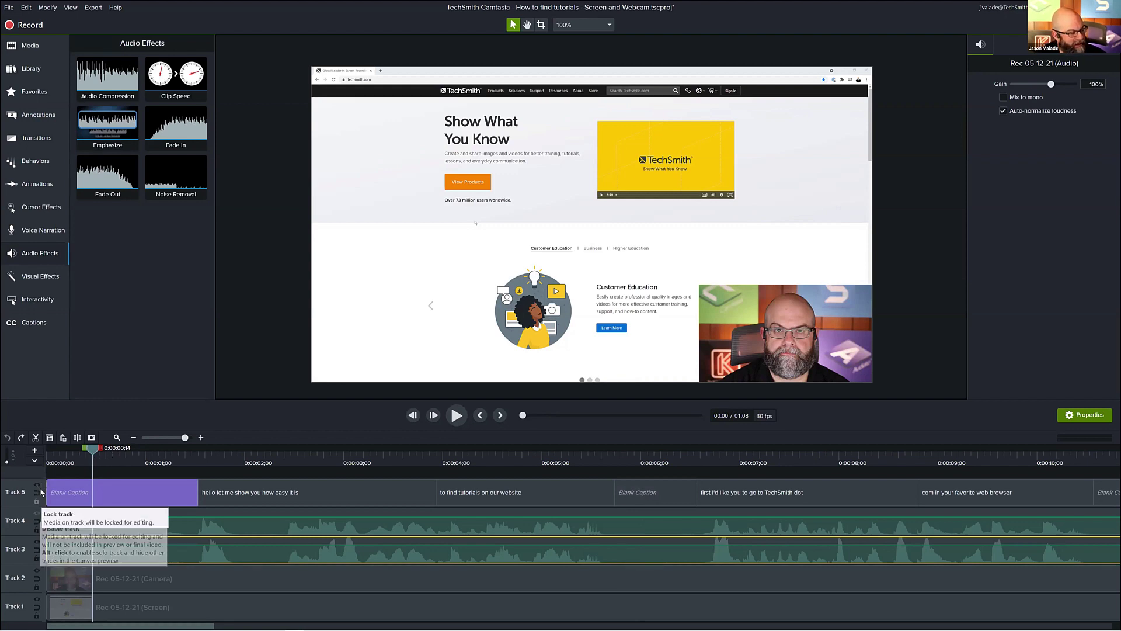
left_click(36, 530)
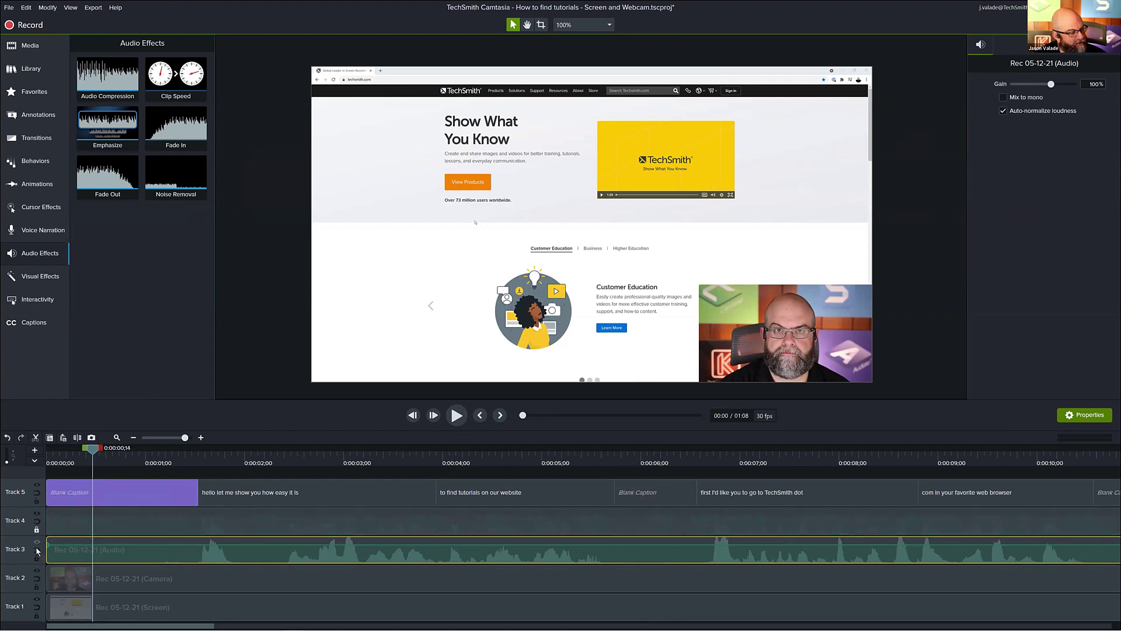
left_click(36, 586)
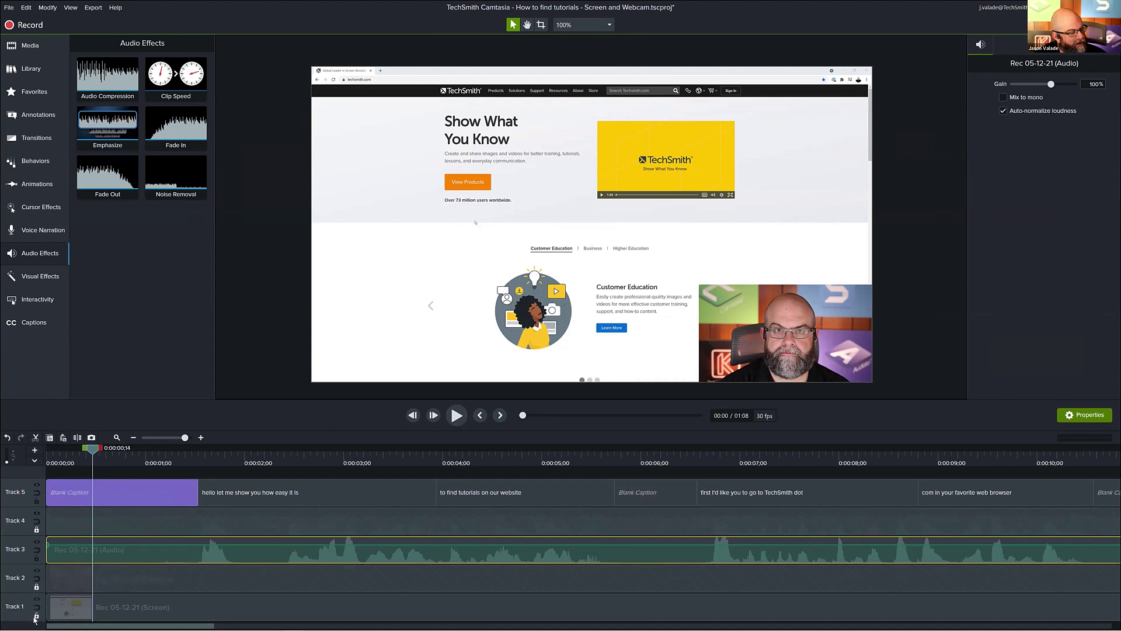
left_click(36, 616)
Cut the range from 0:00:05;29 to 0:00:08;17 out of the unlocked tracks, and fit the whole timeline in view.
left_click_drag(90, 457, 905, 460)
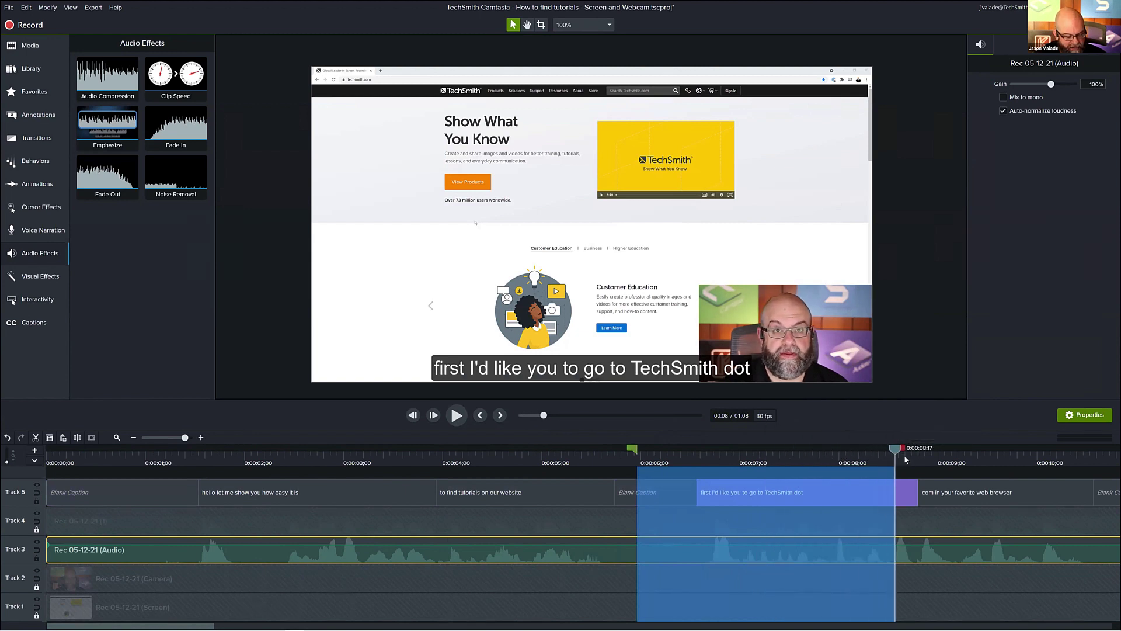
left_click(35, 437)
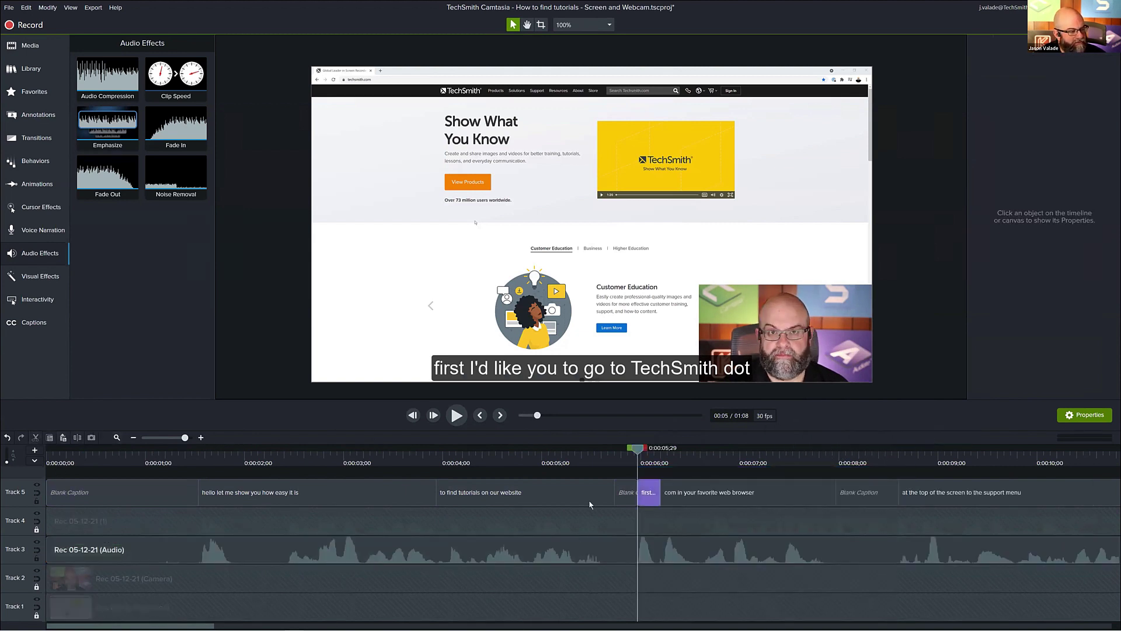
left_click_drag(647, 450, 677, 454)
left_click(117, 438)
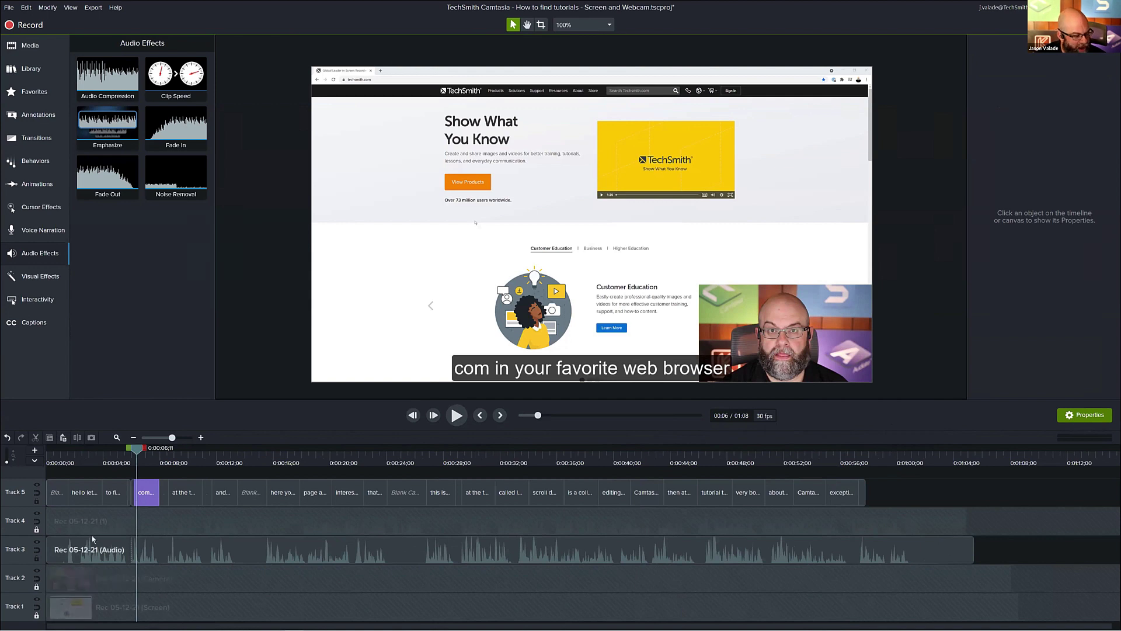
Lock Track 3, unlock Track 2, and delete the range from about 0:00:07 to 0:00:45;00 without closing the gap.
left_click(36, 558)
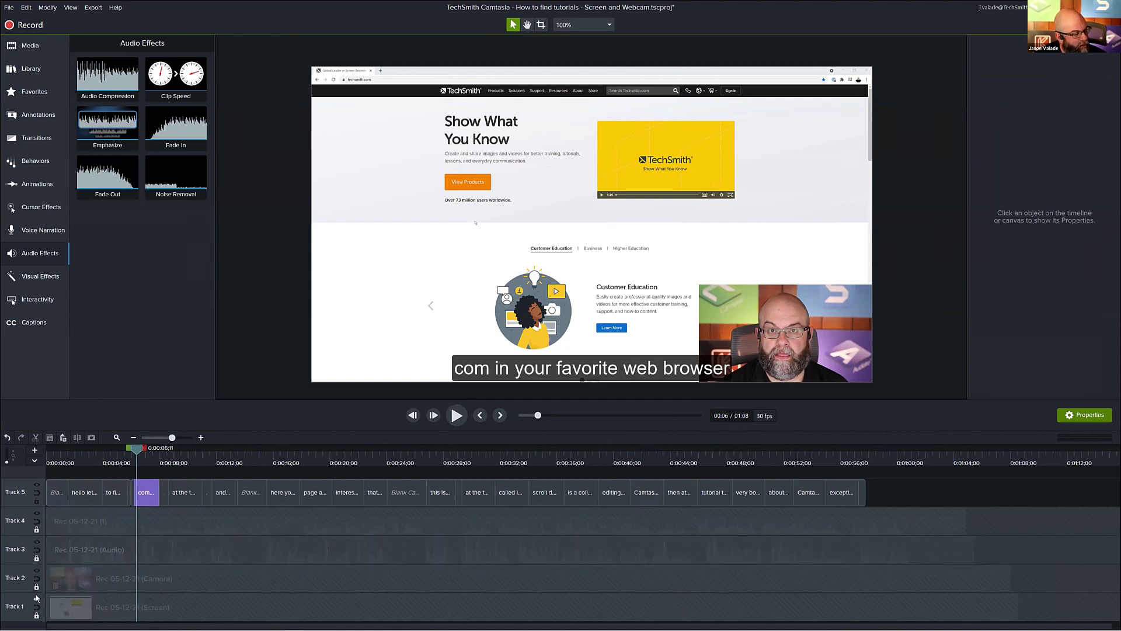
left_click(37, 586)
left_click_drag(138, 449, 695, 488)
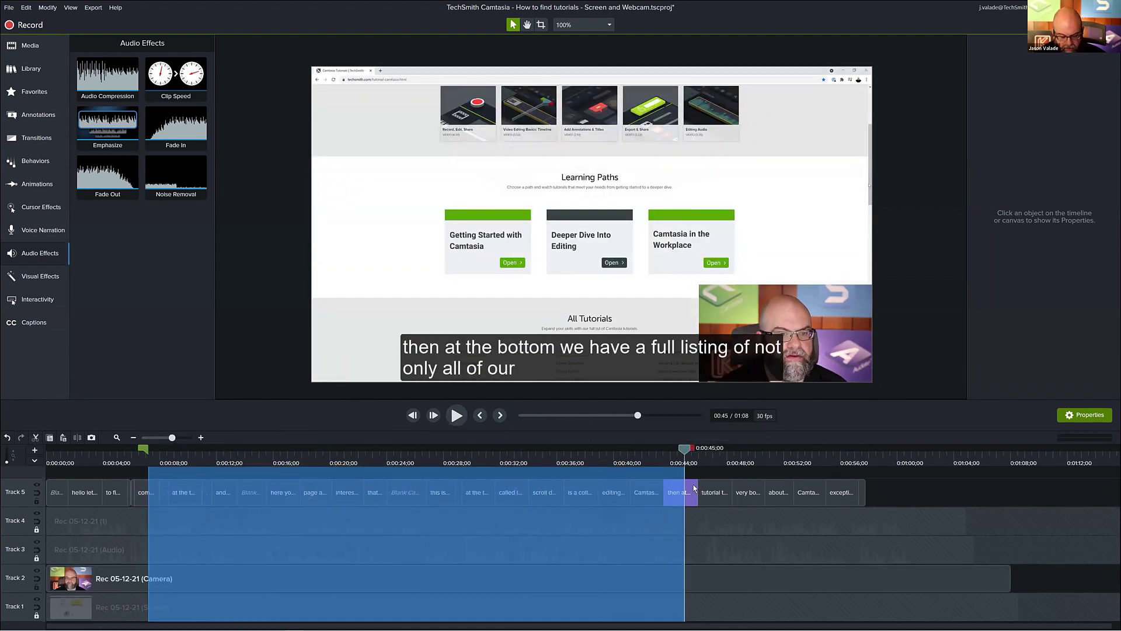
key("Delete")
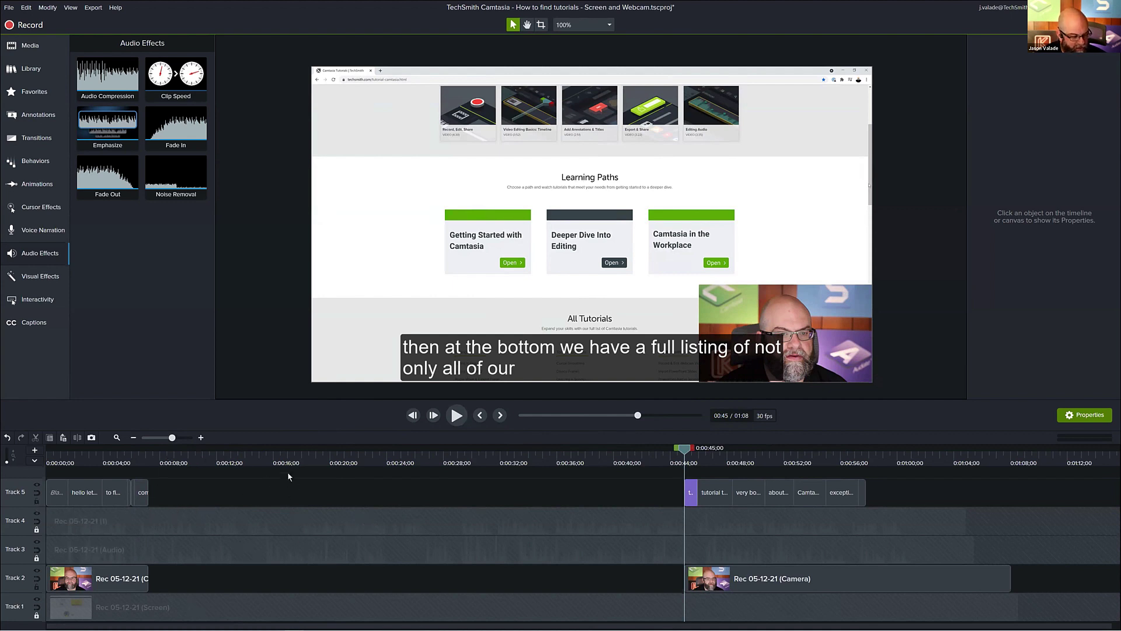
Play back from 0:00:02;13 into the camera gap, then undo the range deletion and clear the time selection.
left_click(82, 463)
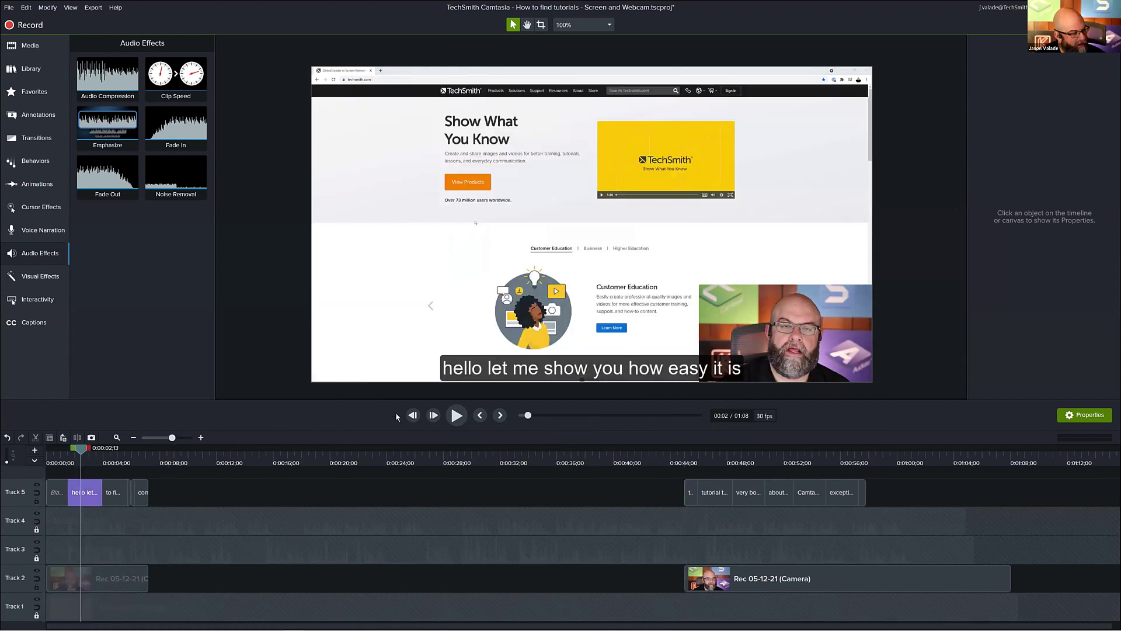
left_click(456, 415)
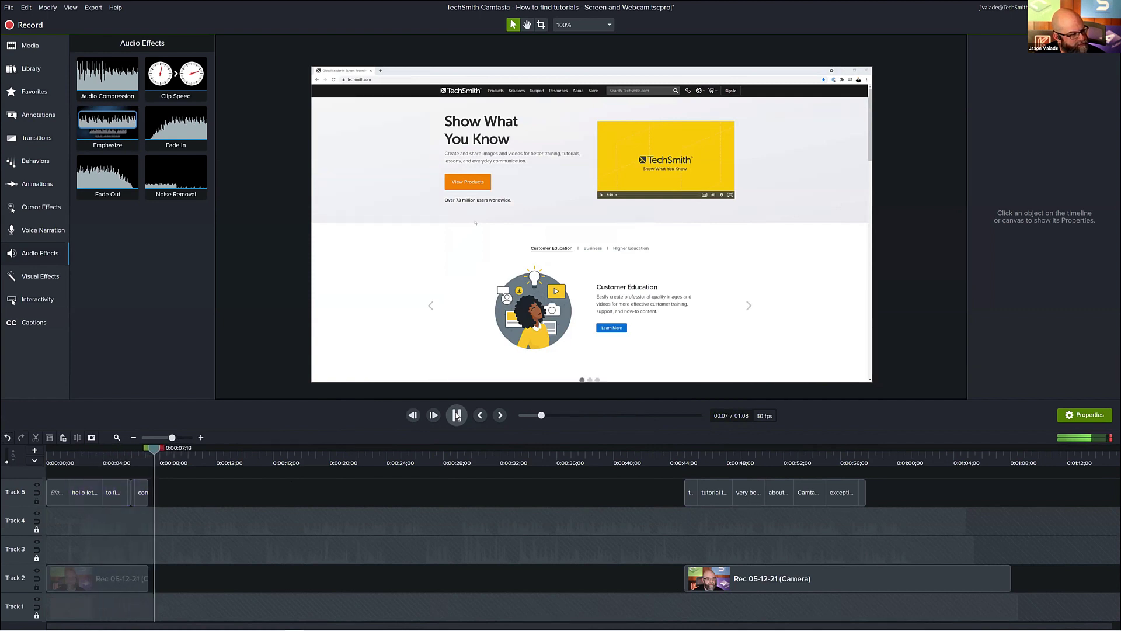
left_click(456, 415)
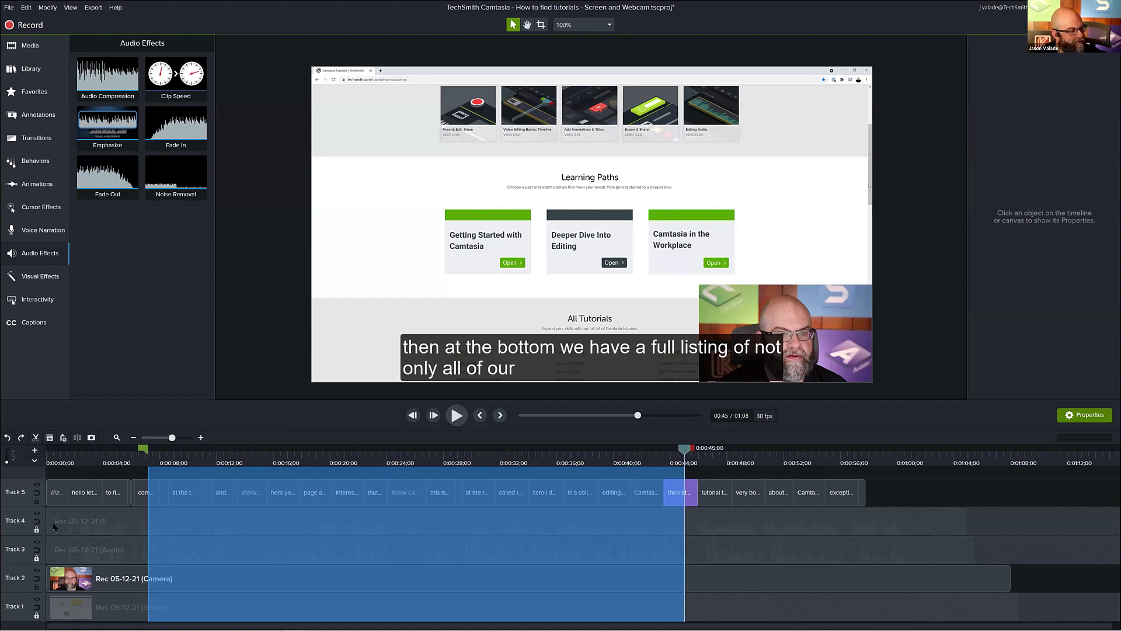
left_click(684, 452)
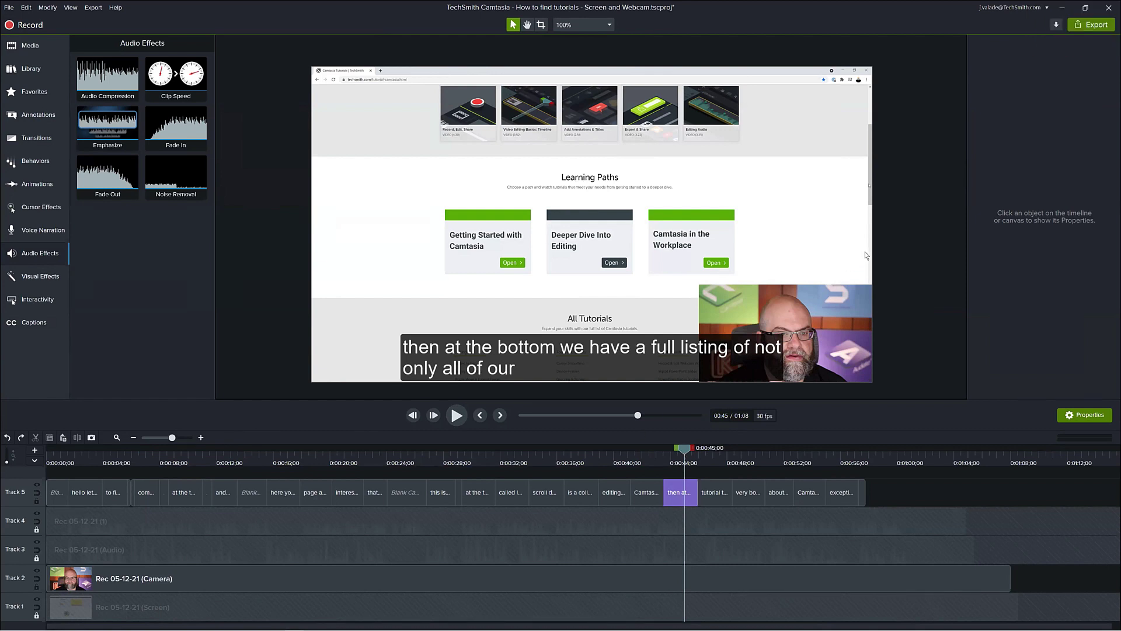
left_click(186, 462)
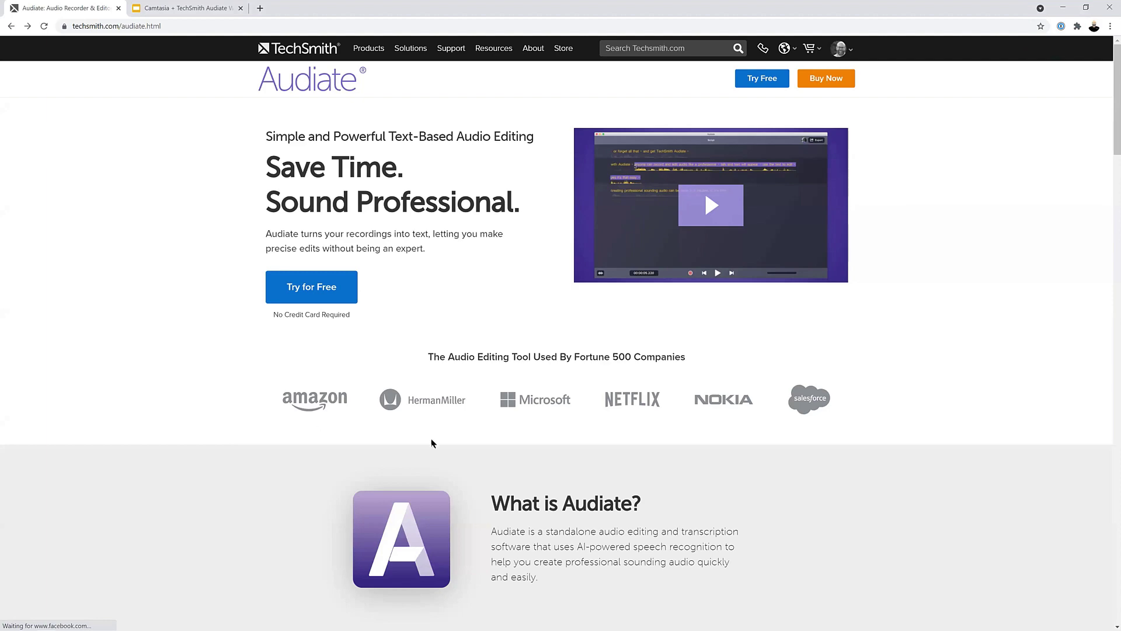
Switch to the Camtasia + TechSmith Audiate Webinar Slides 2021 in the browser and present the "Thank you for attending!" slide full screen.
left_click(173, 12)
left_click(61, 358)
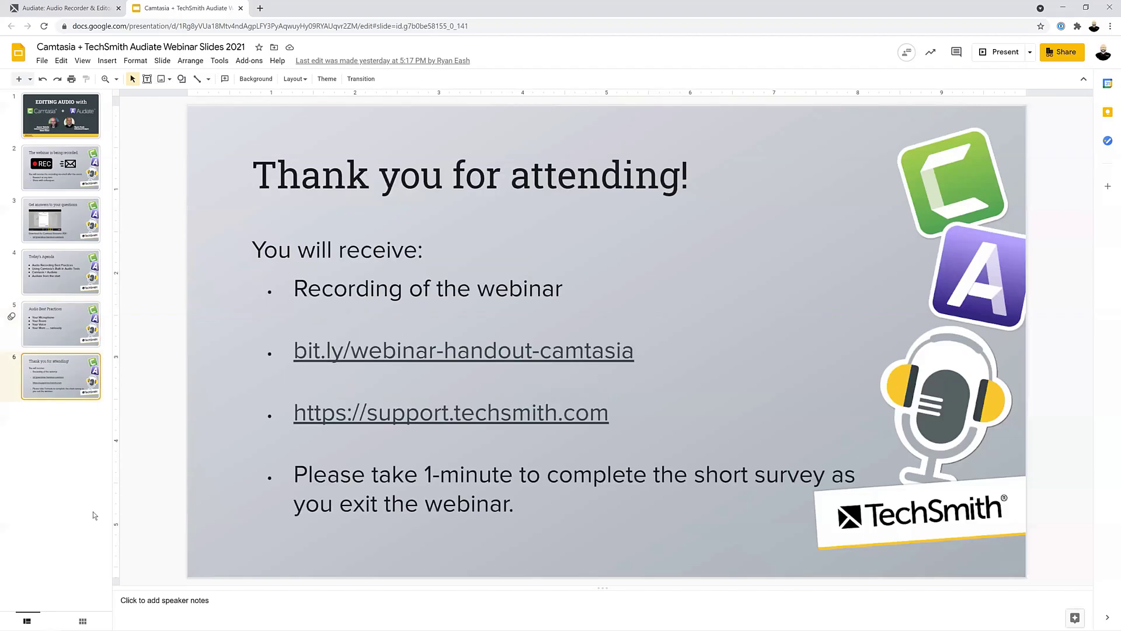
left_click(1001, 52)
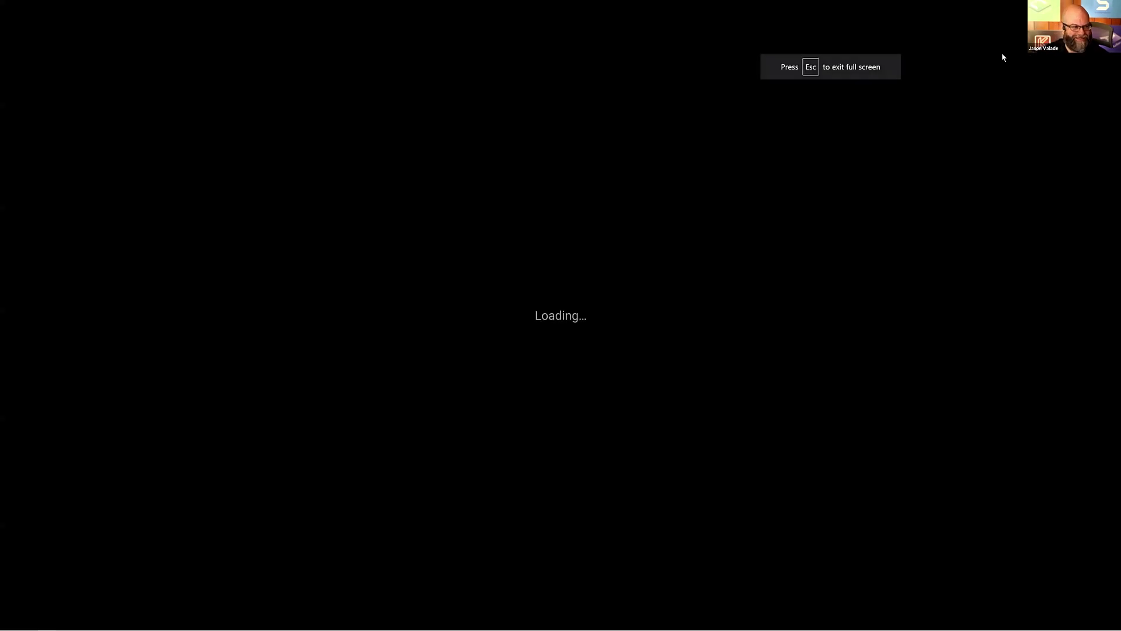